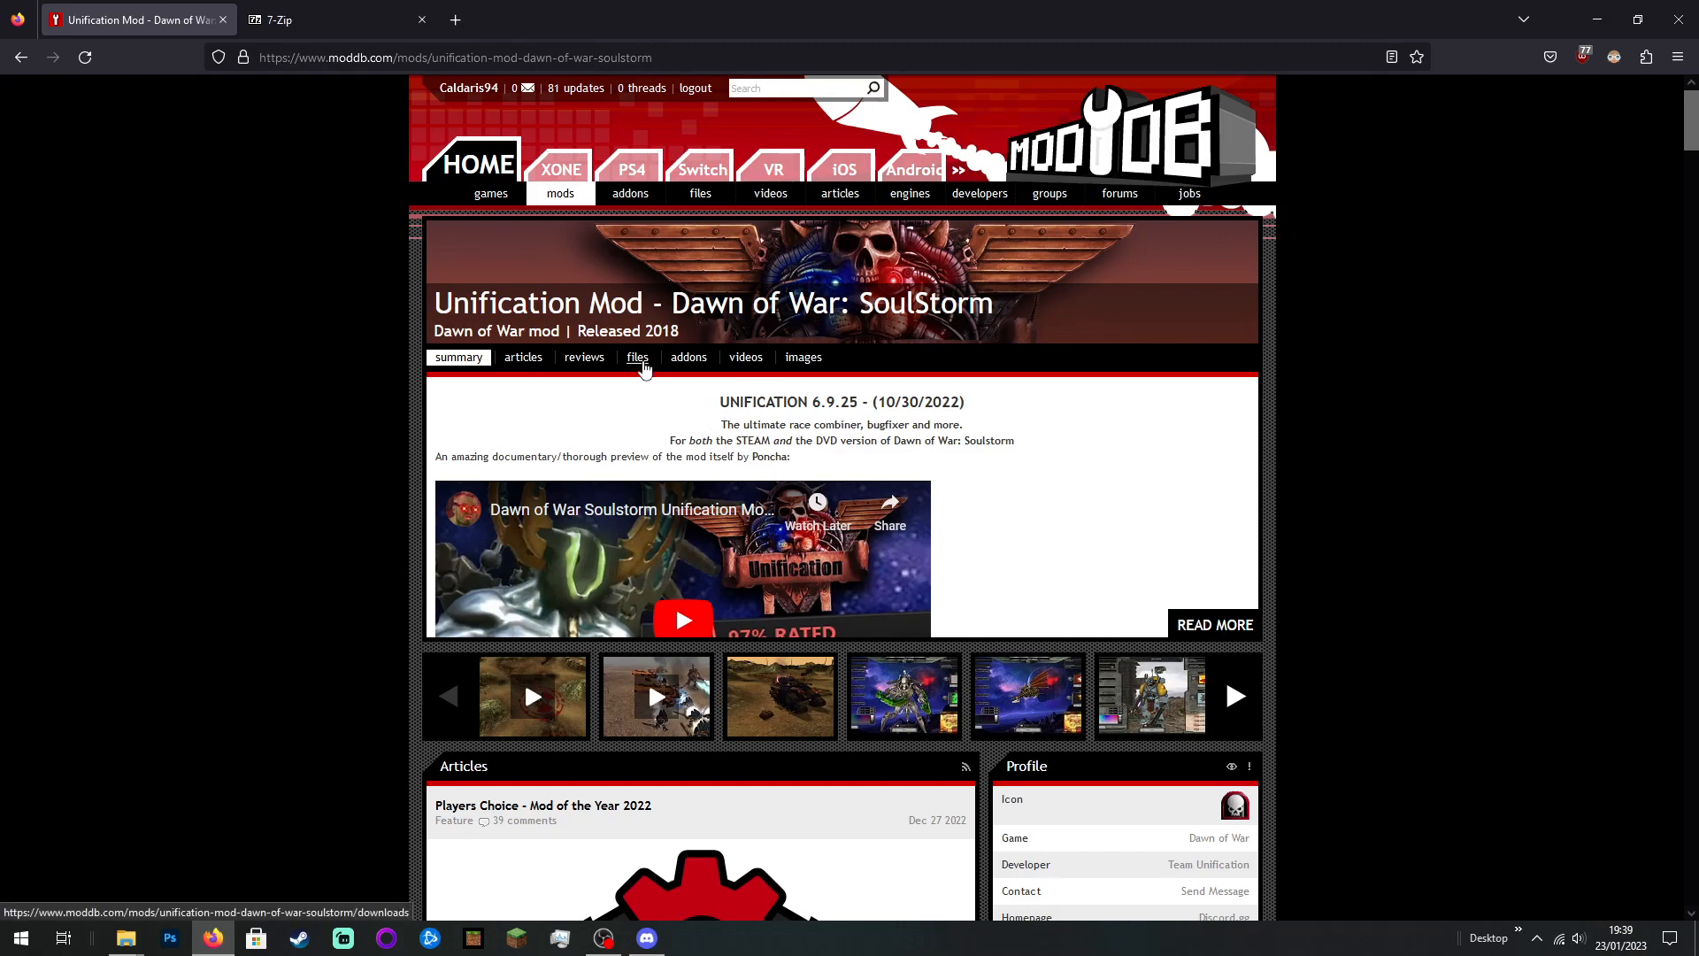
# Step: Open the Unification mod's files page and look through the installer, core files, race mods, music pack, patch and Mod Manager downloads
pyautogui.click(641, 364)
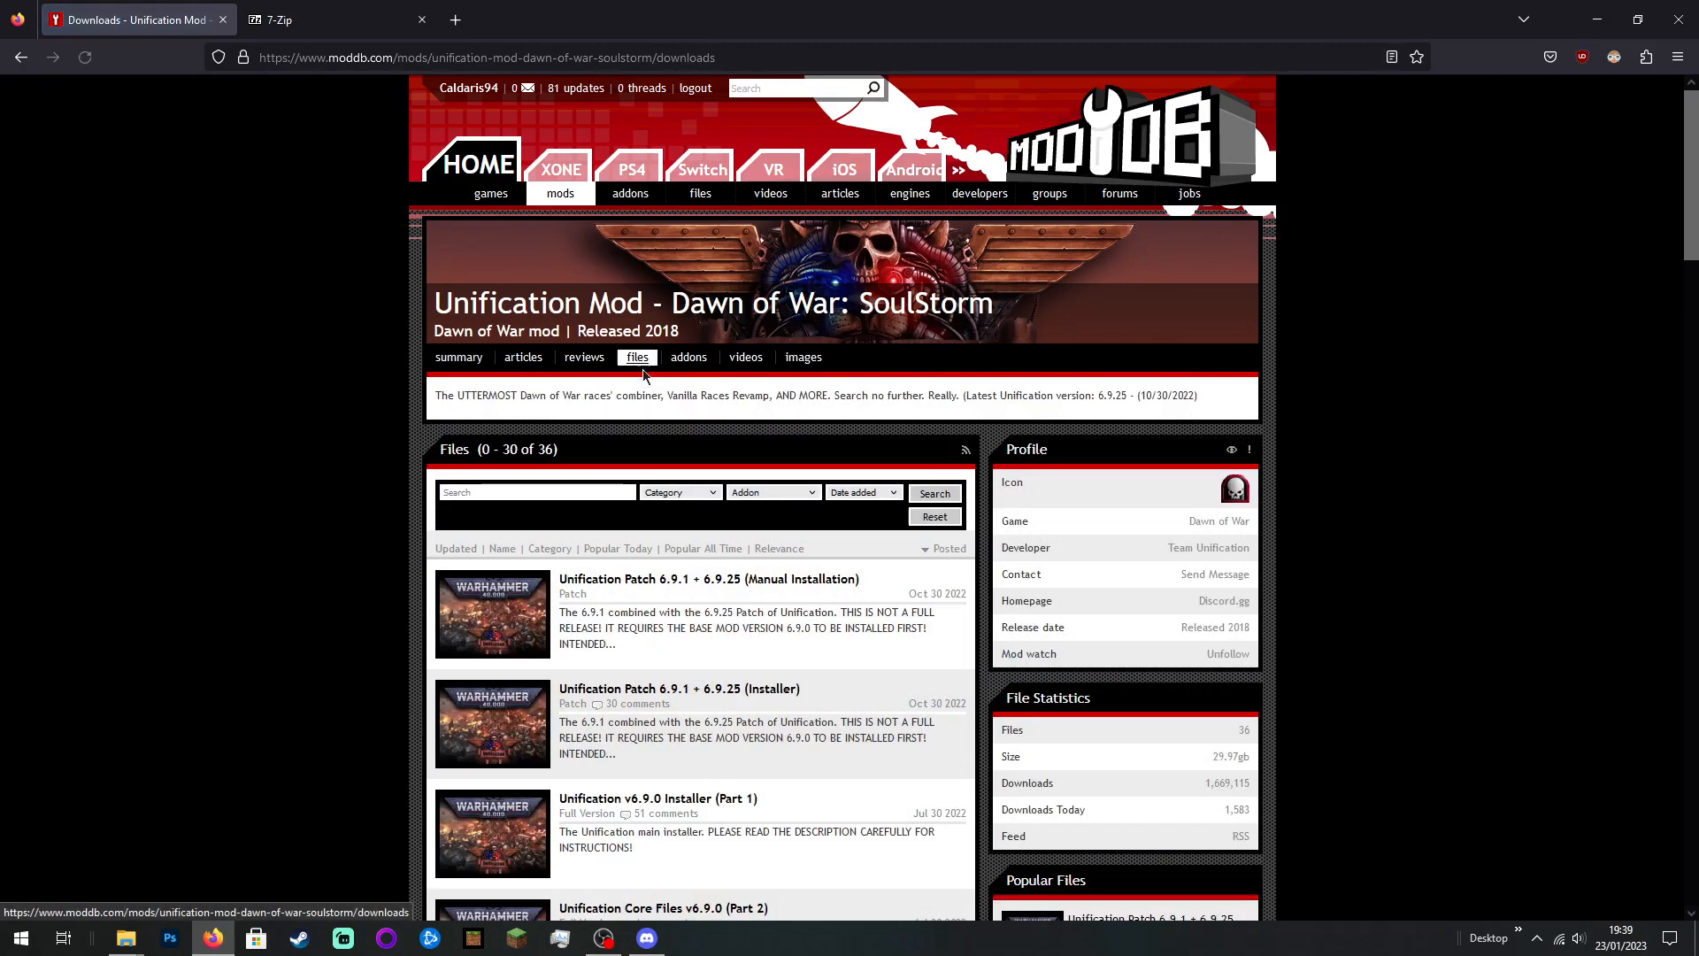
pyautogui.scroll(-5, 652, 359)
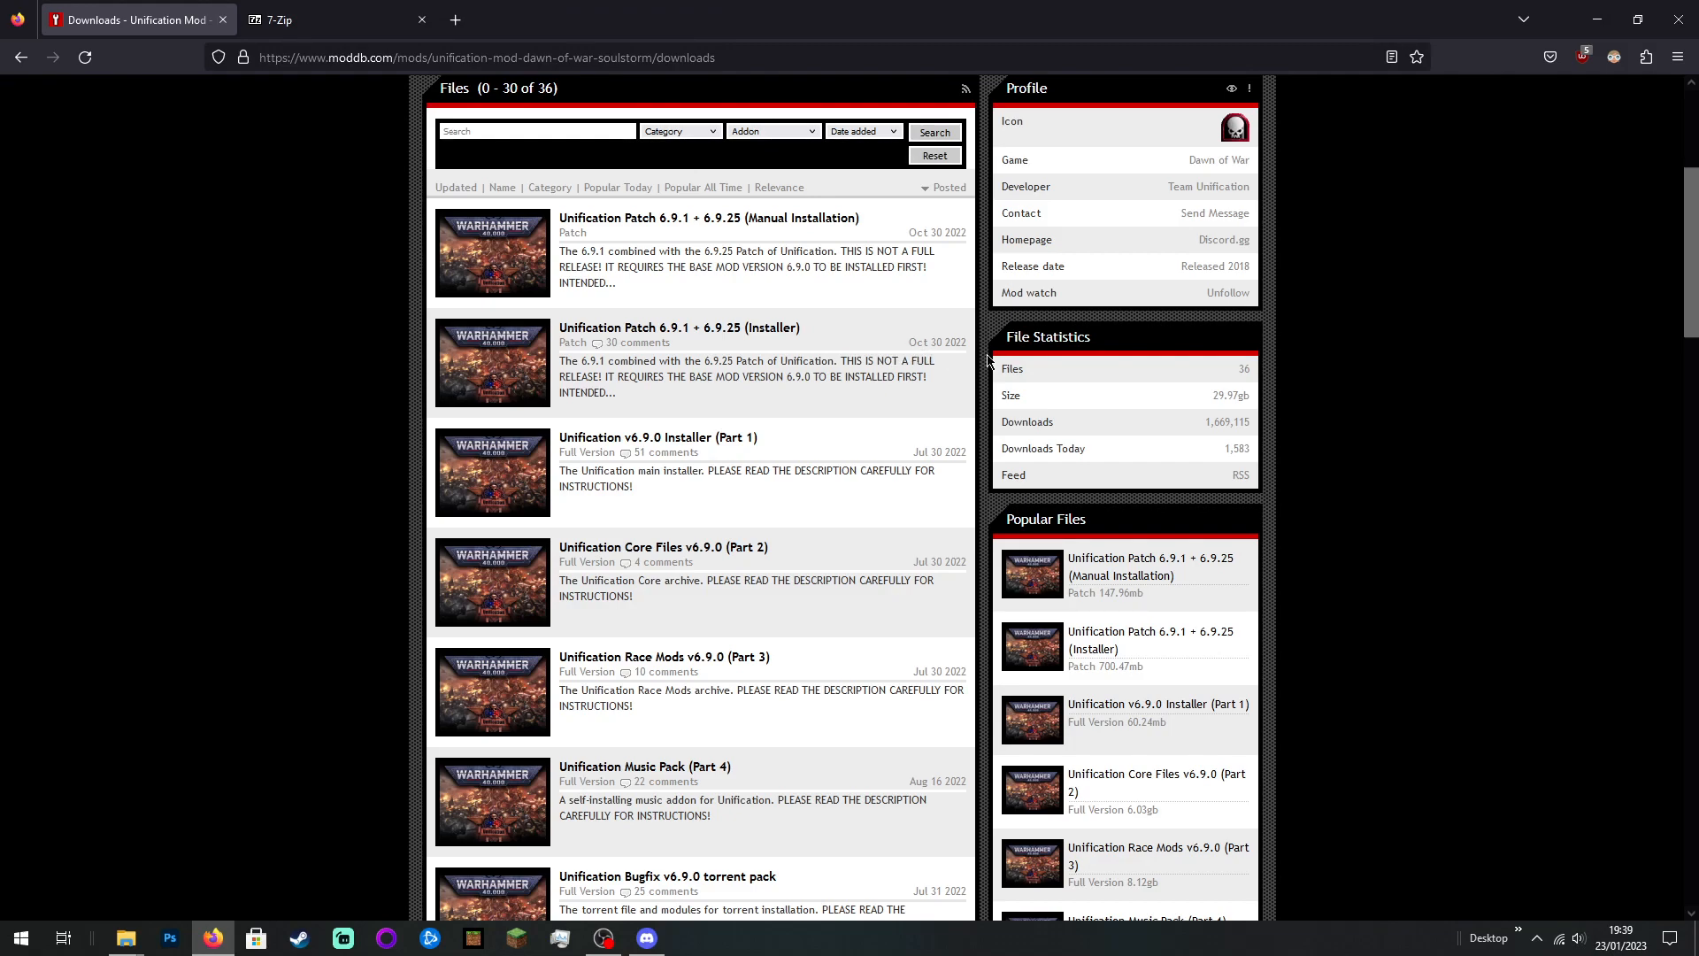
pyautogui.scroll(-1, 989, 360)
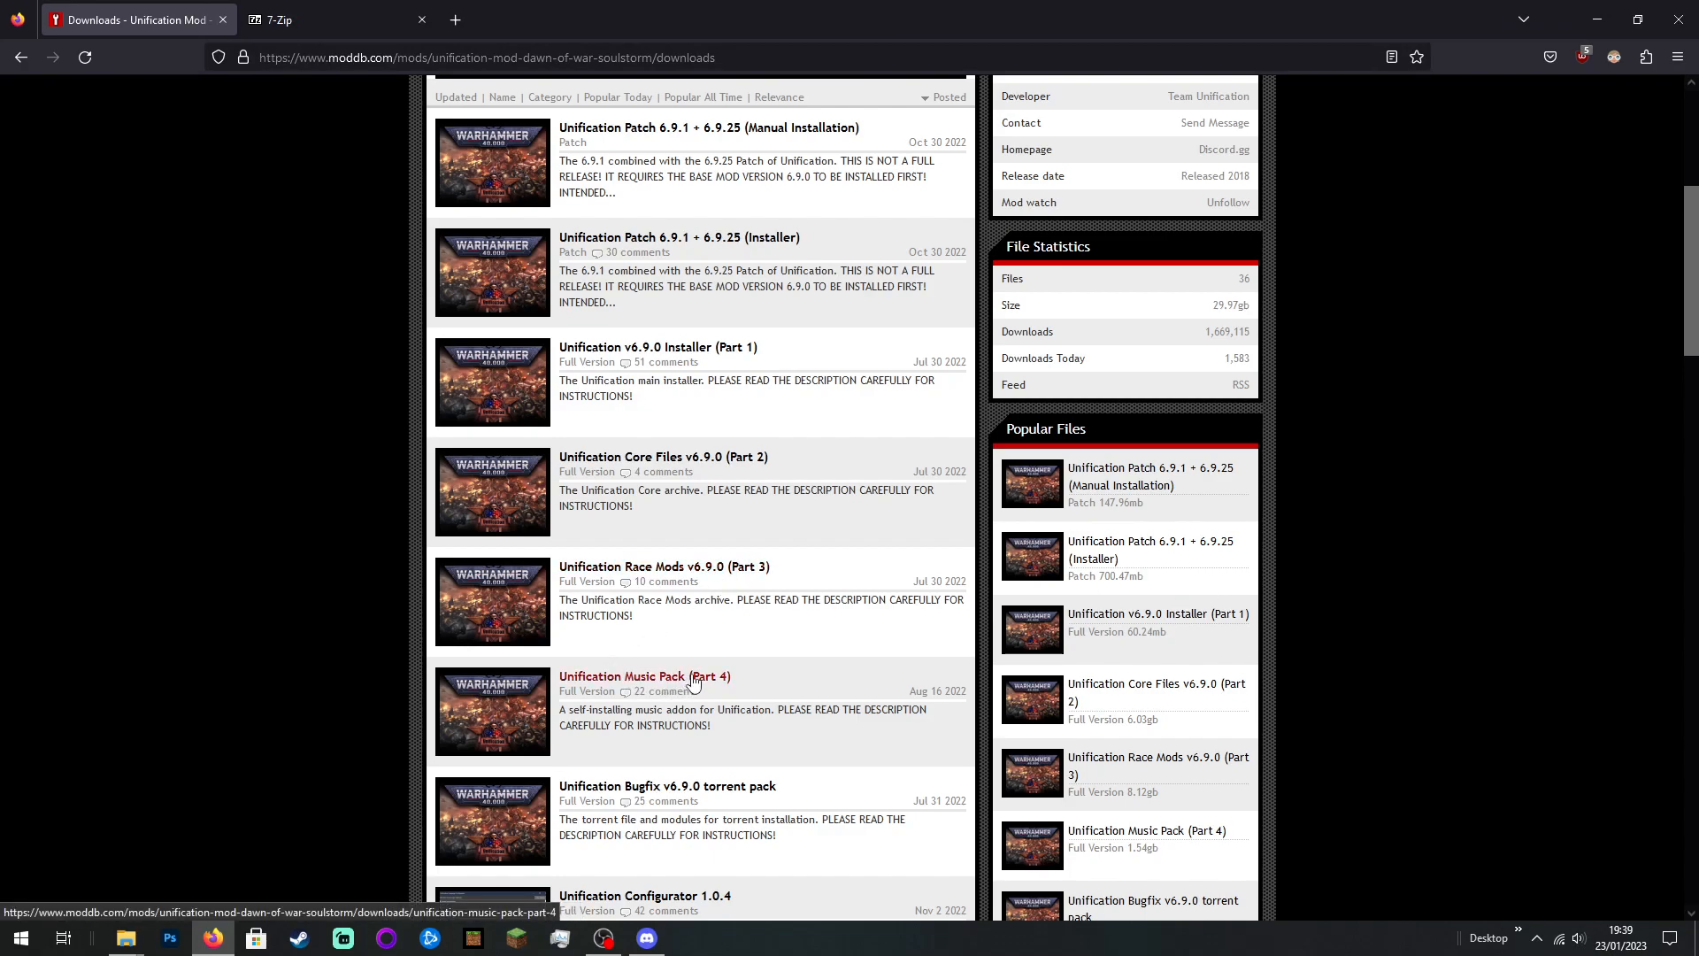
pyautogui.scroll(3, 620, 540)
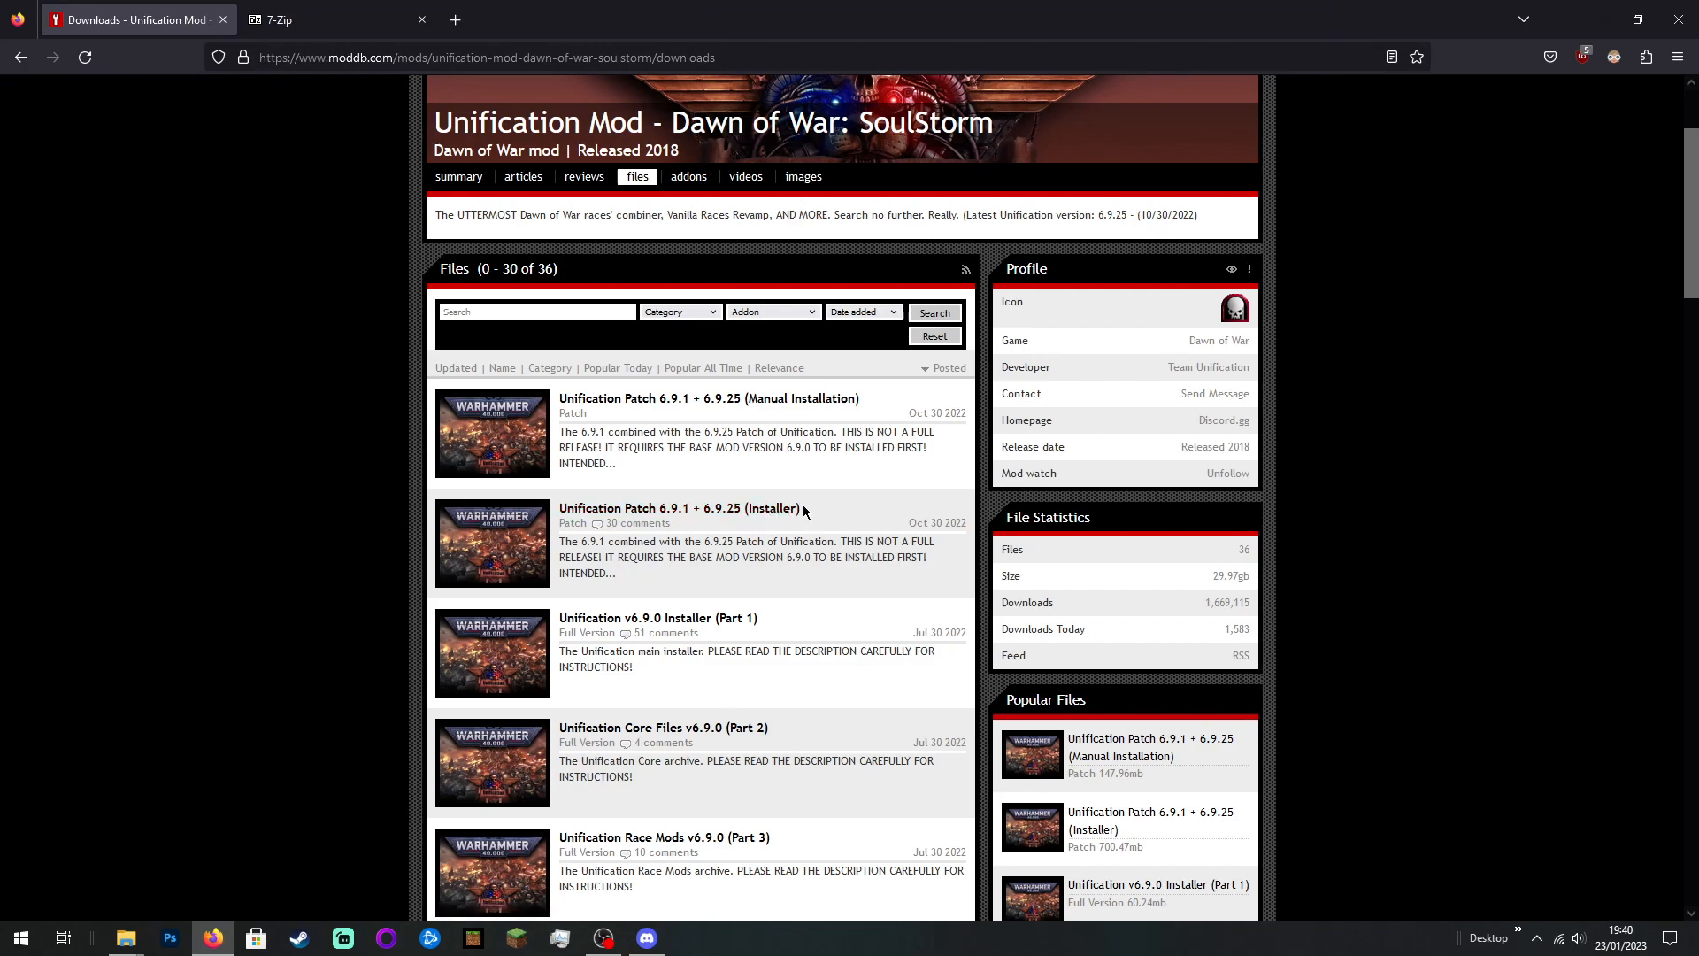
pyautogui.scroll(-1, 804, 511)
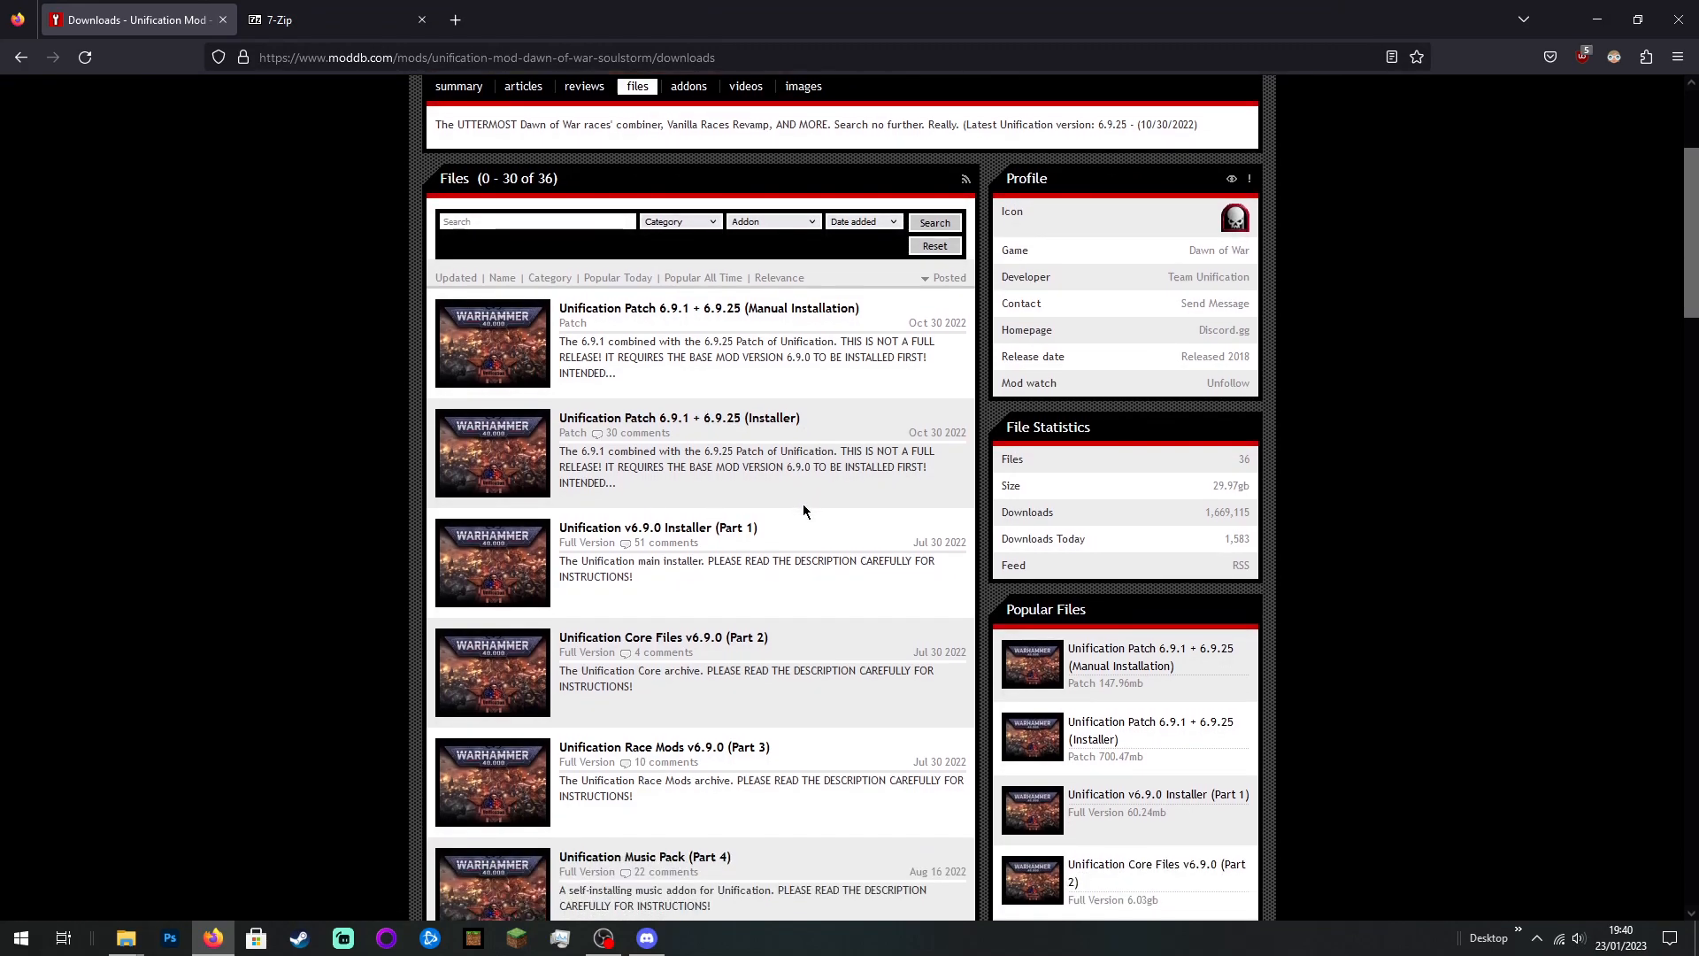
pyautogui.scroll(-1, 807, 513)
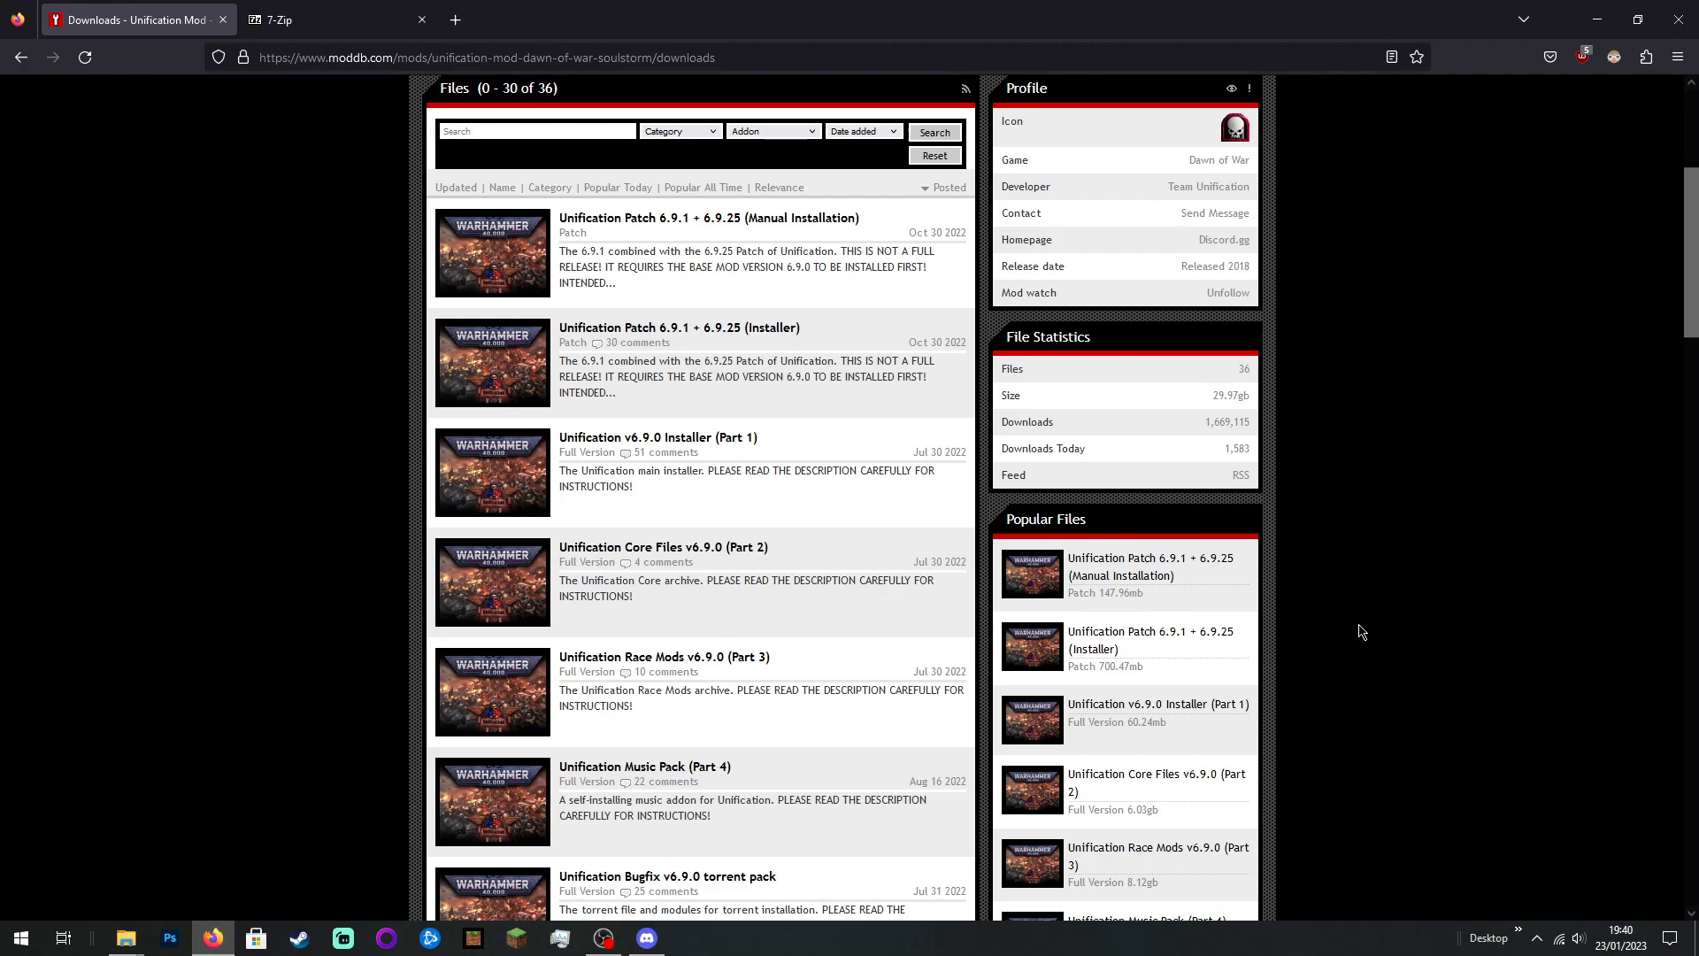
pyautogui.scroll(-2, 1360, 630)
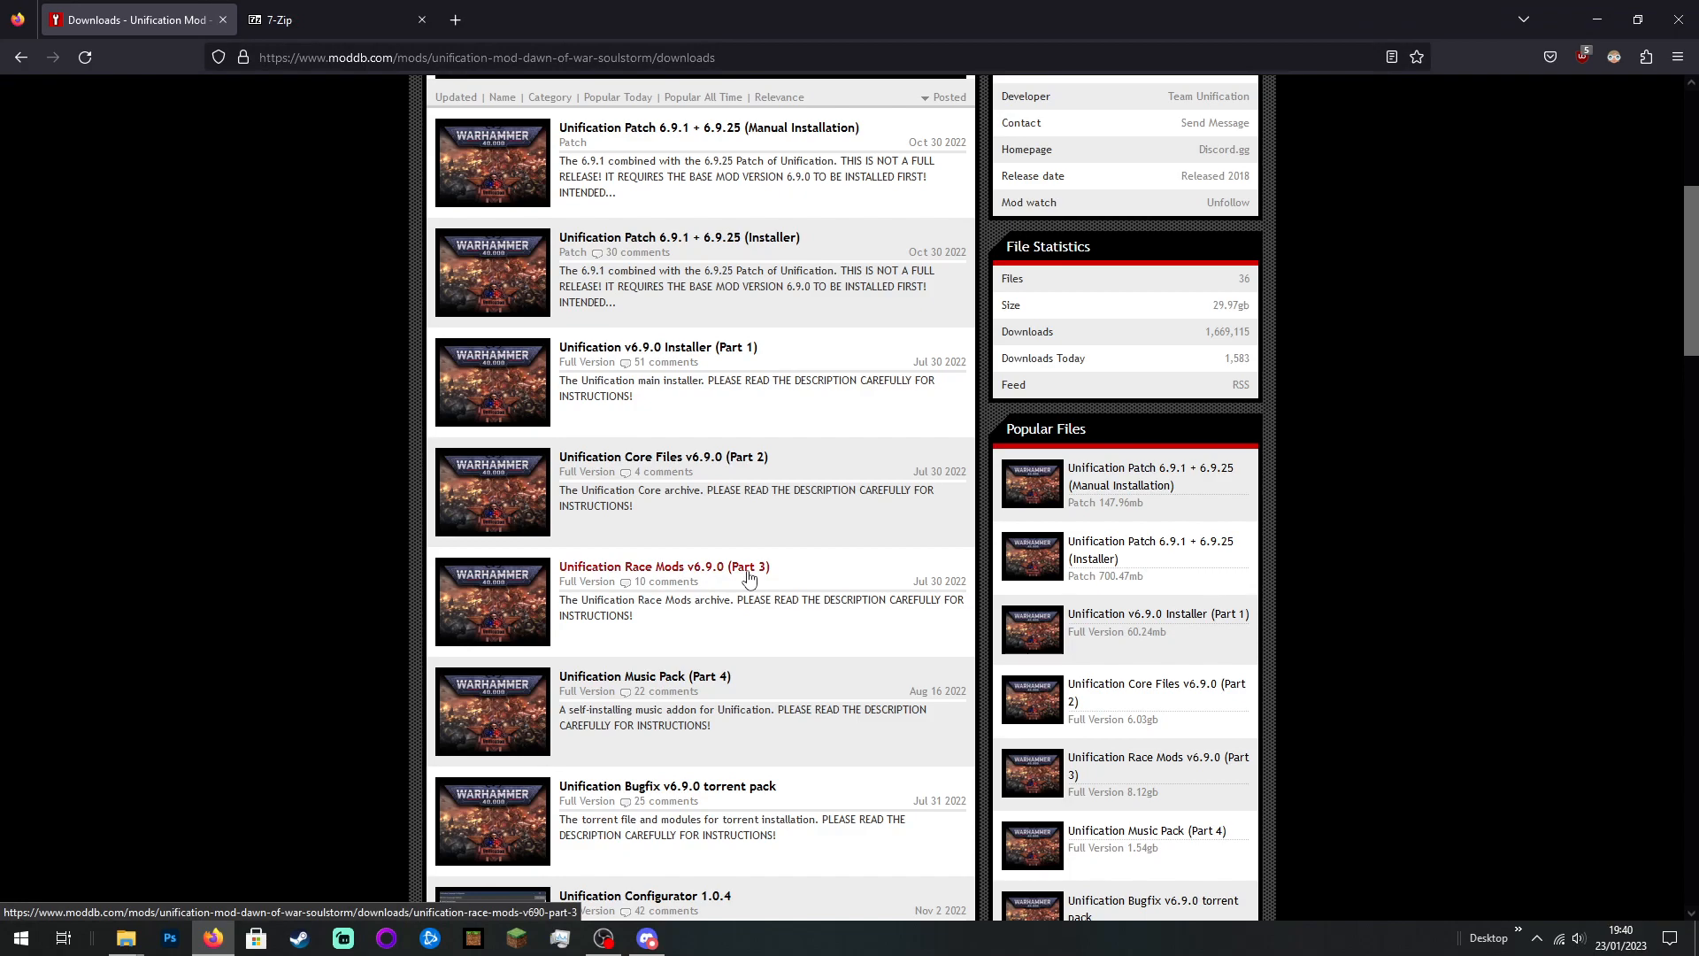
pyautogui.scroll(-1, 804, 579)
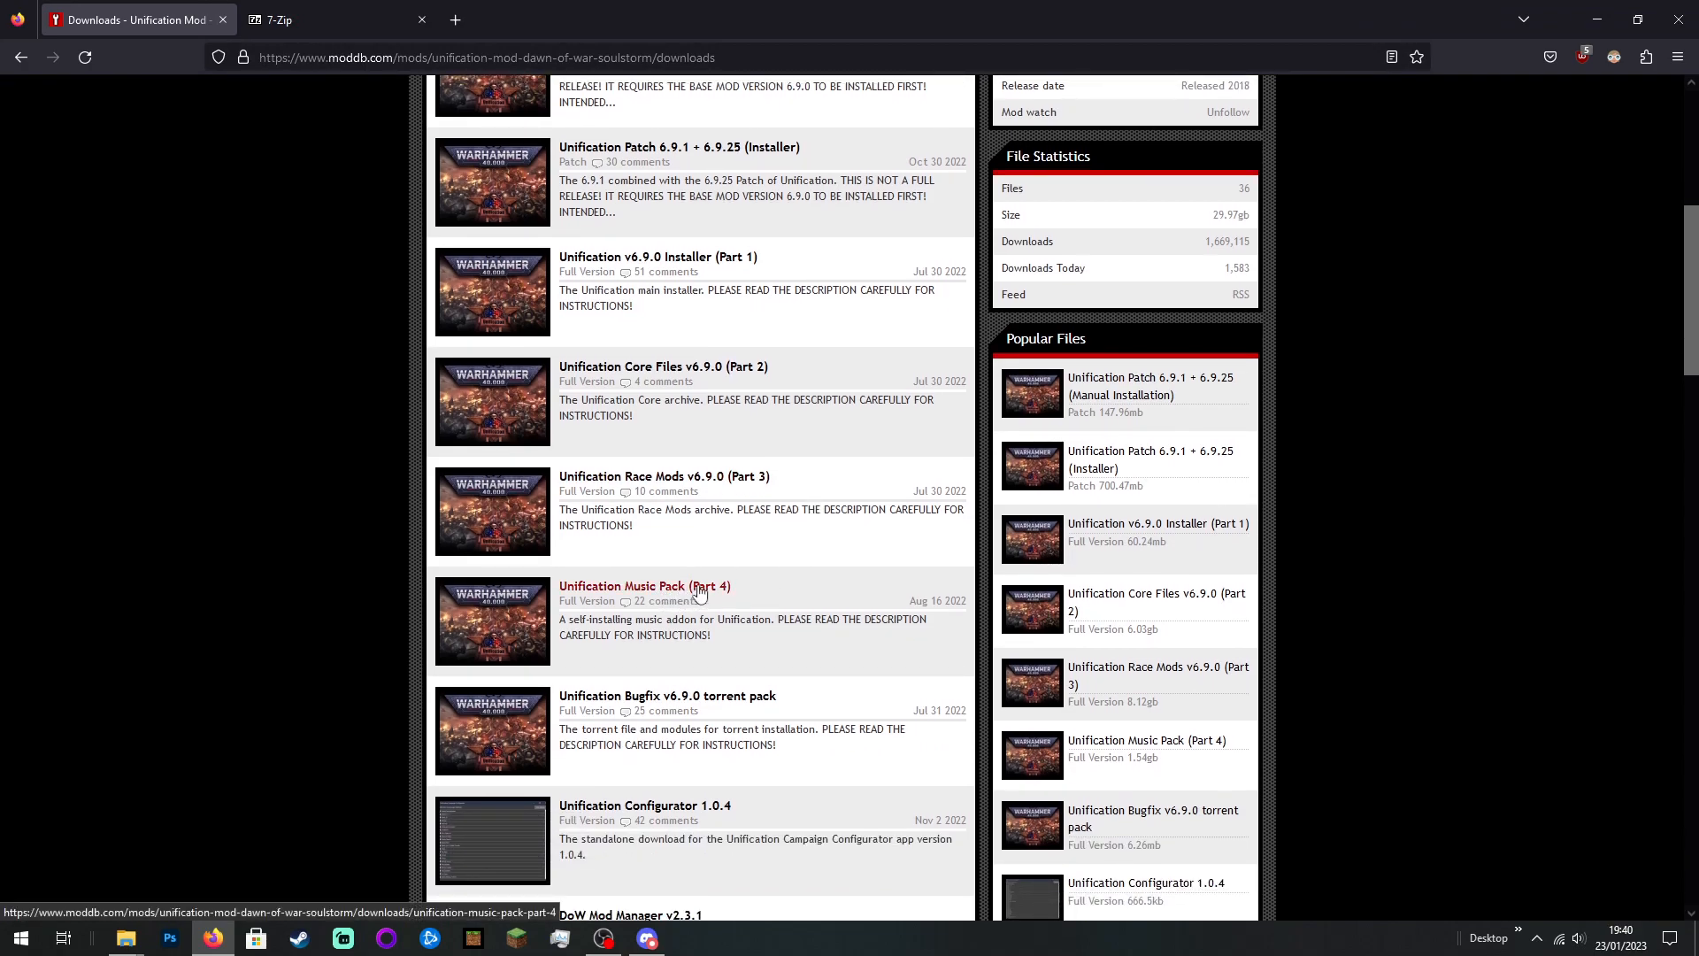
pyautogui.scroll(-2, 707, 591)
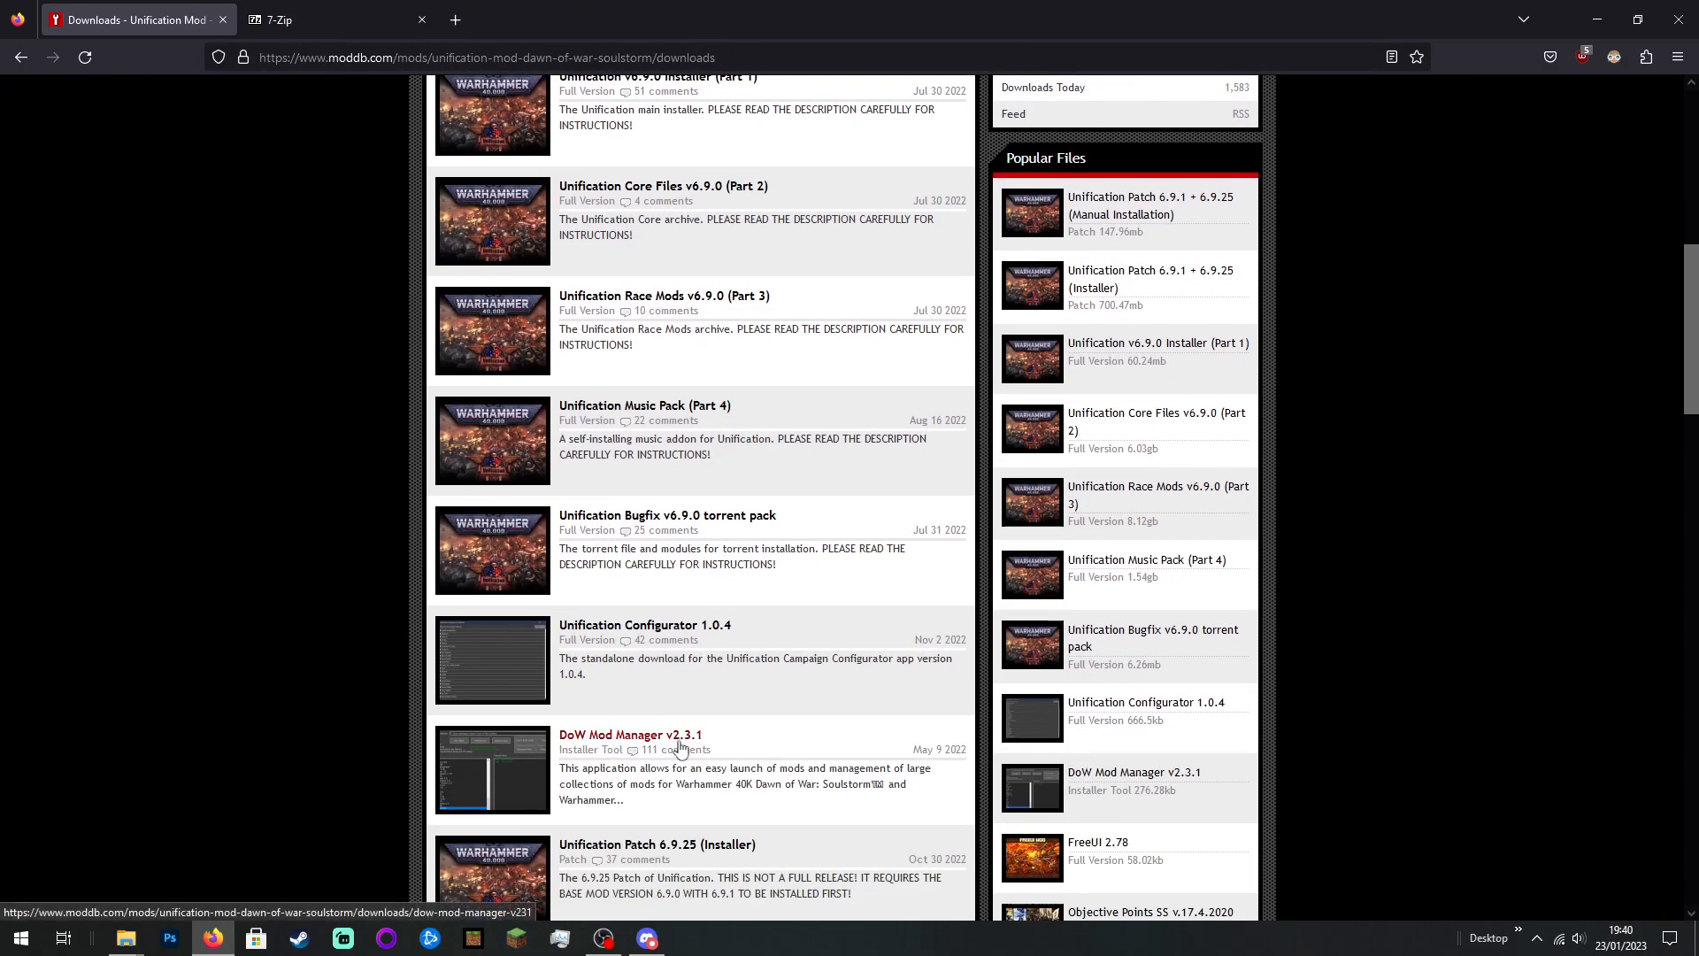
pyautogui.scroll(3, 708, 742)
pyautogui.scroll(3, 708, 741)
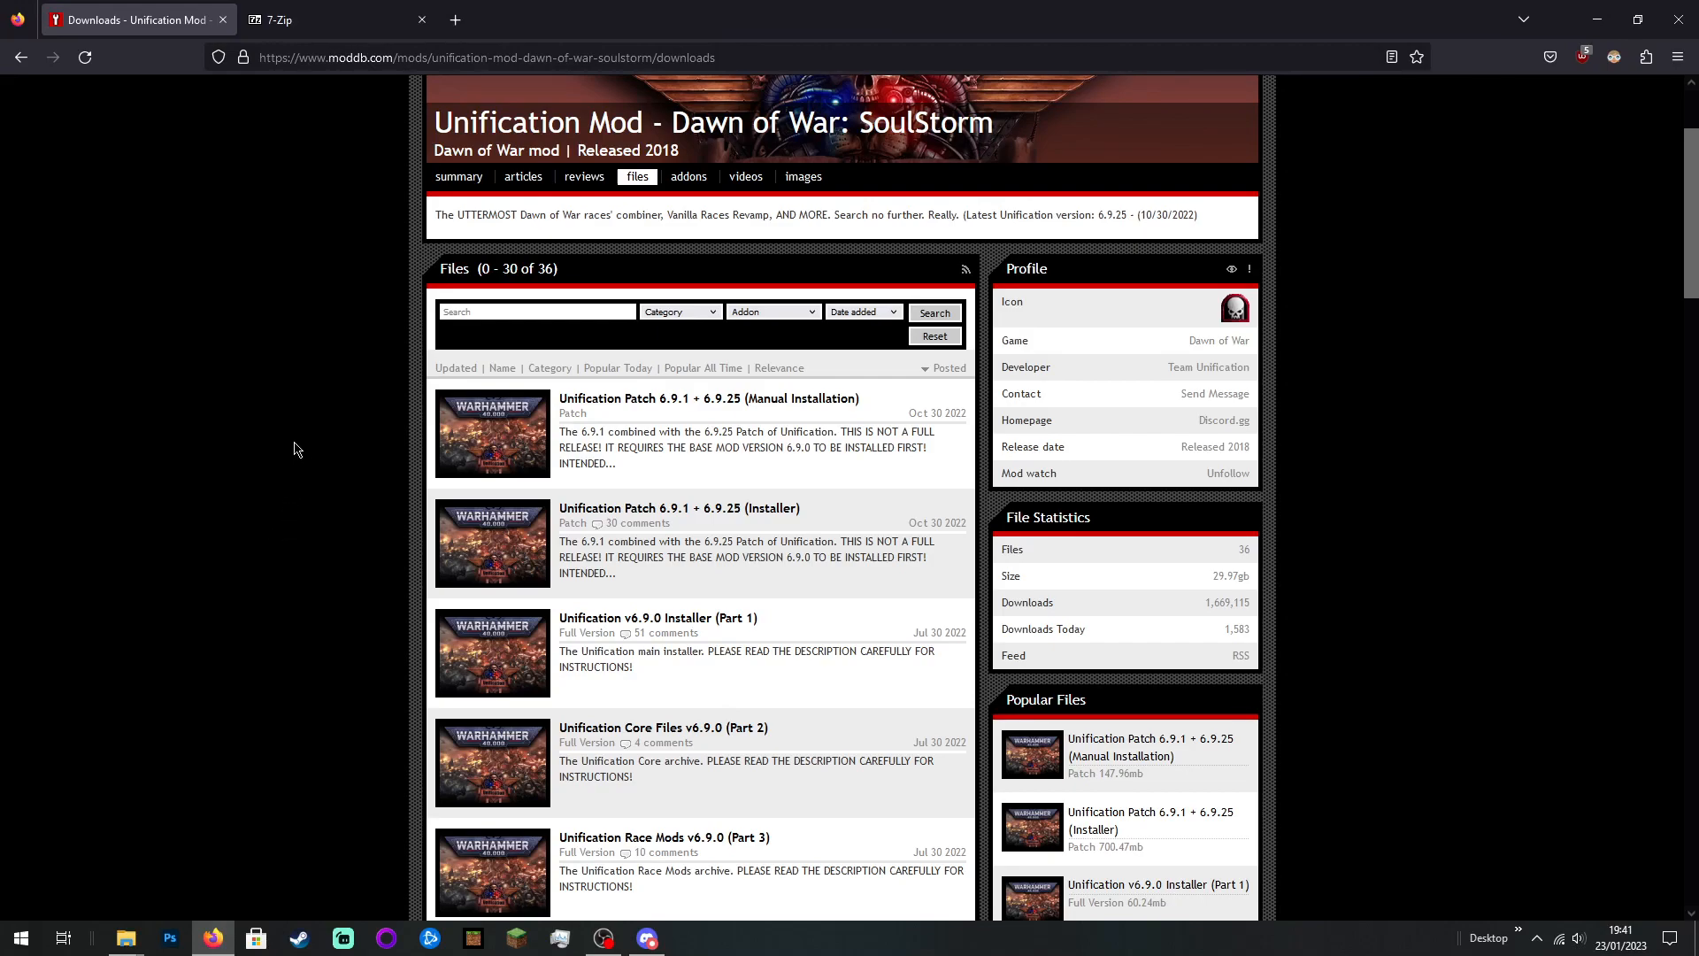
# Step: Go to the open 7-Zip website and look at the 64-bit x64 Windows download entry
pyautogui.click(327, 33)
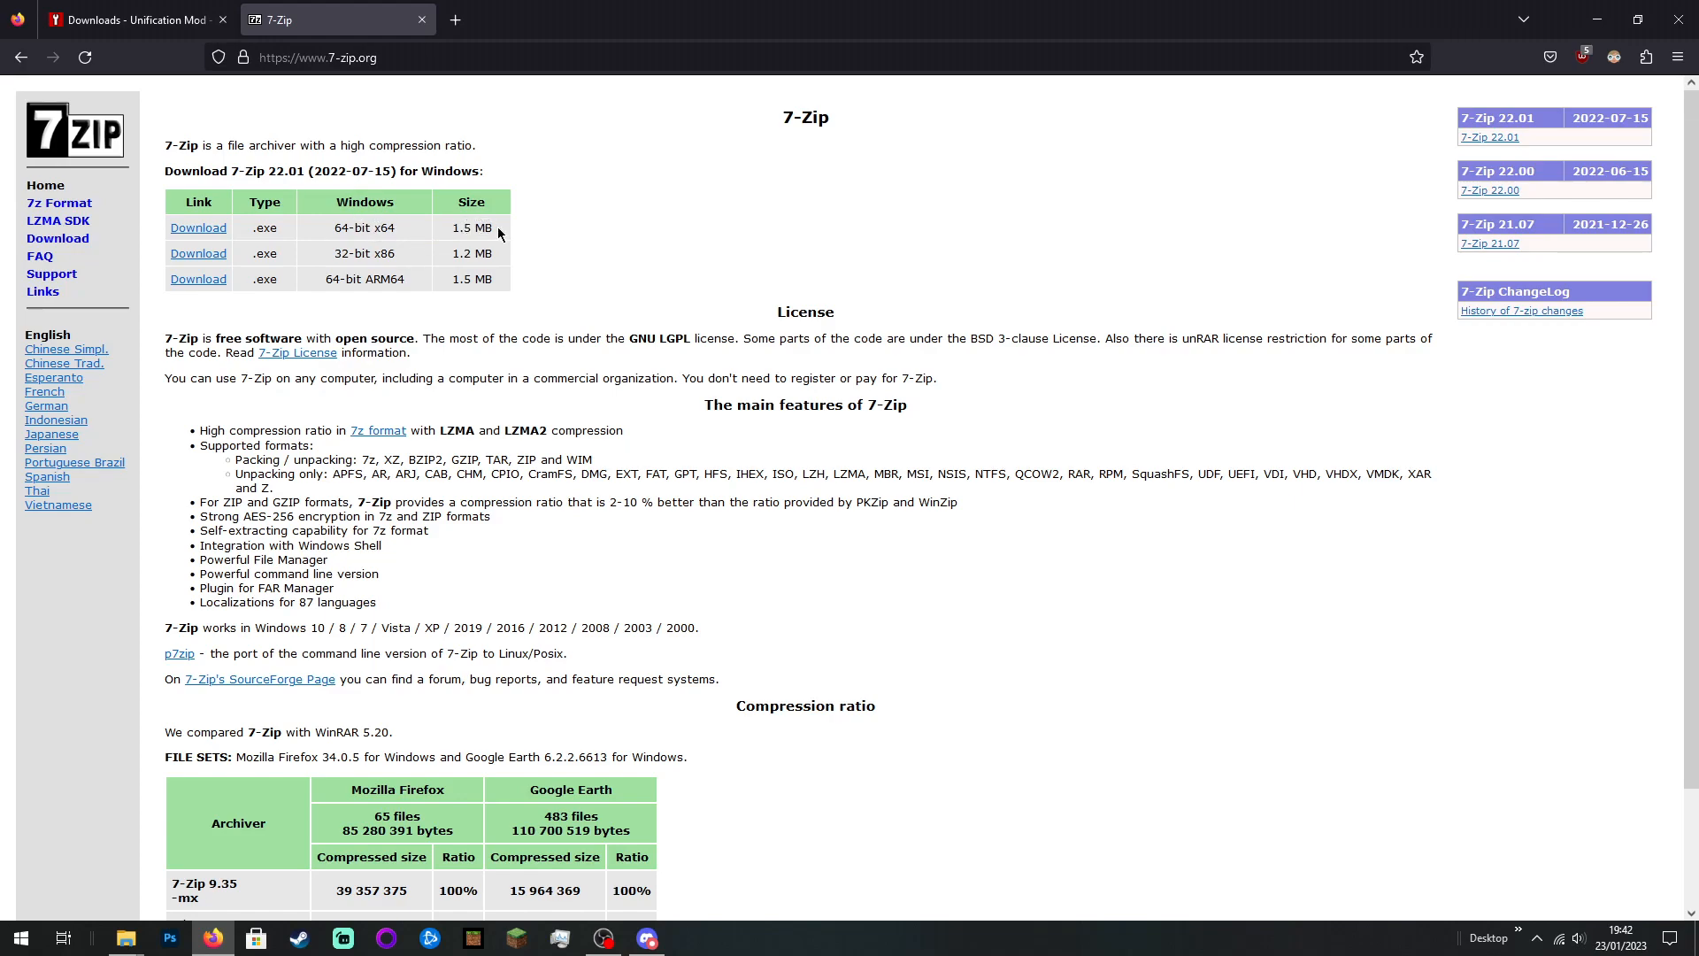
pyautogui.moveTo(495, 226); pyautogui.dragTo(162, 232)
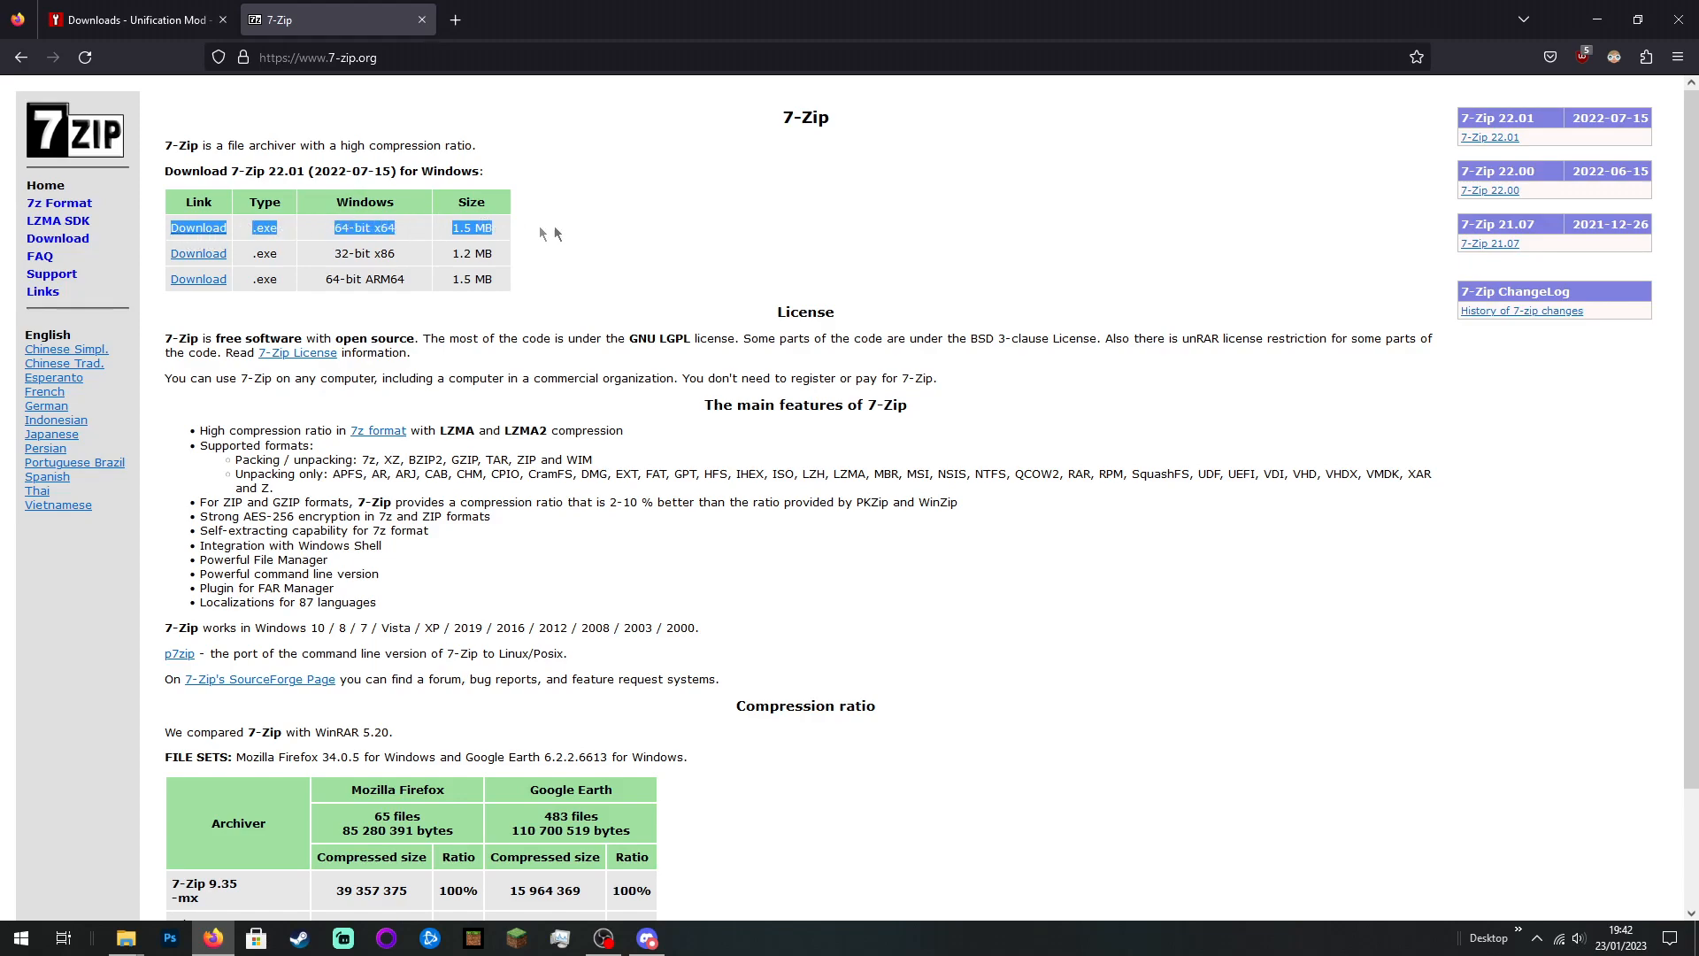
pyautogui.click(626, 236)
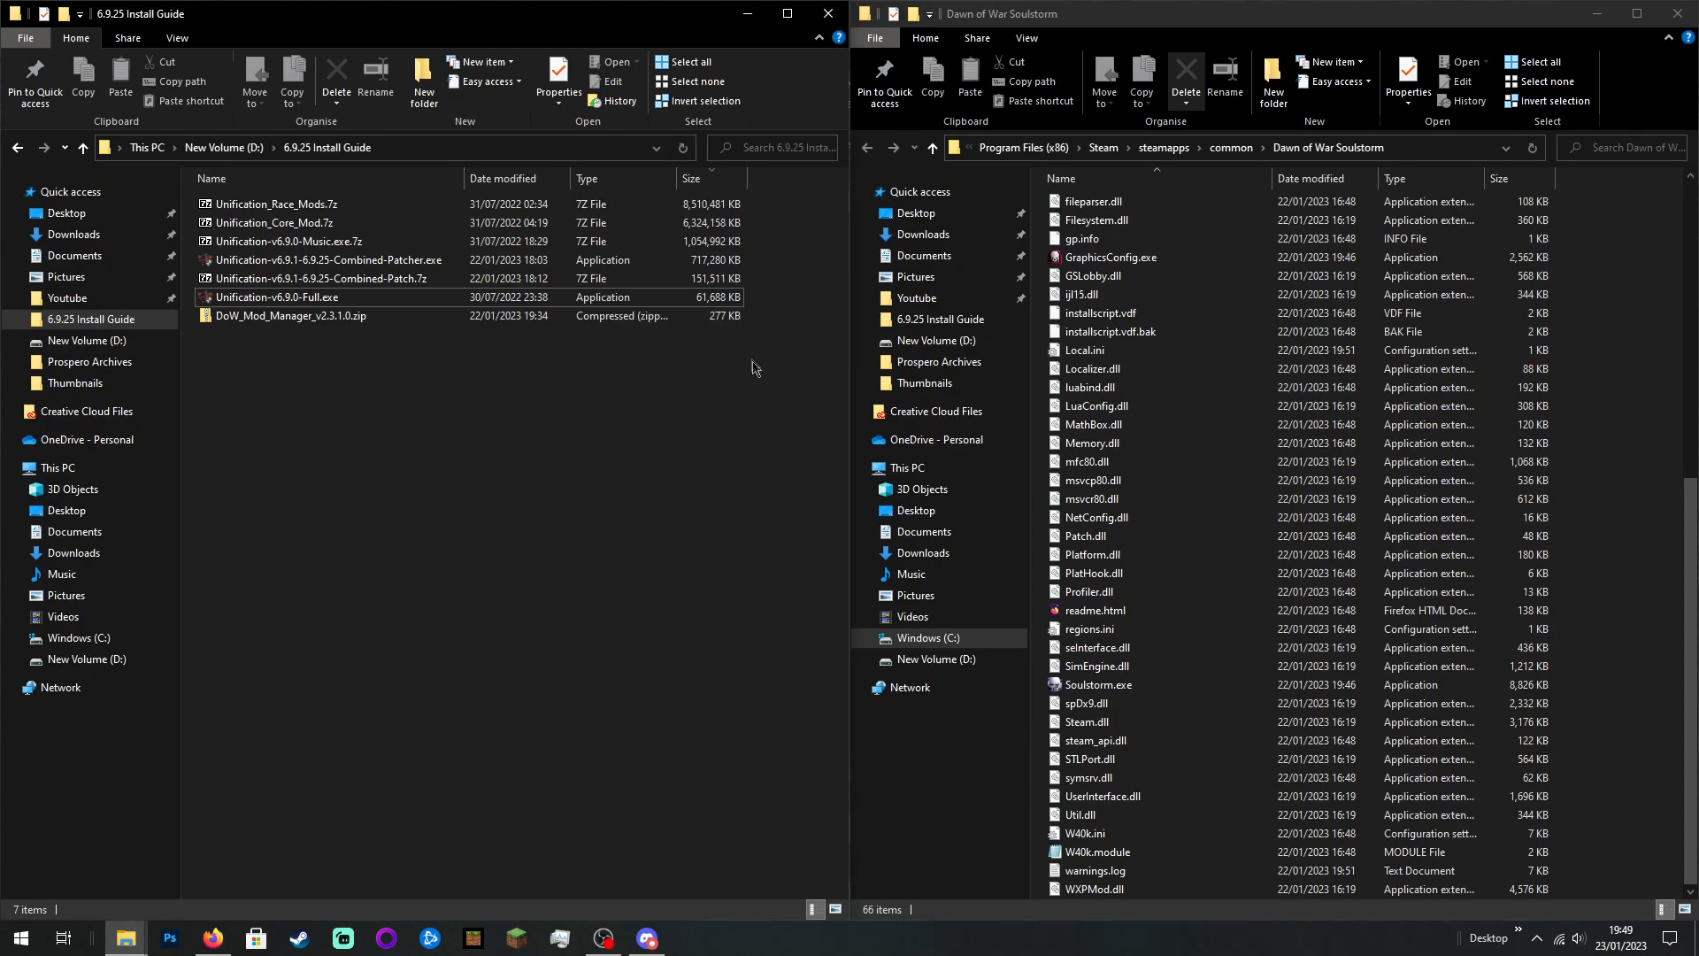
# Step: Try out a "(1" suffix on the Unification_Core_Mod.7z file name and restore the original name
pyautogui.moveTo(773, 376); pyautogui.dragTo(525, 389)
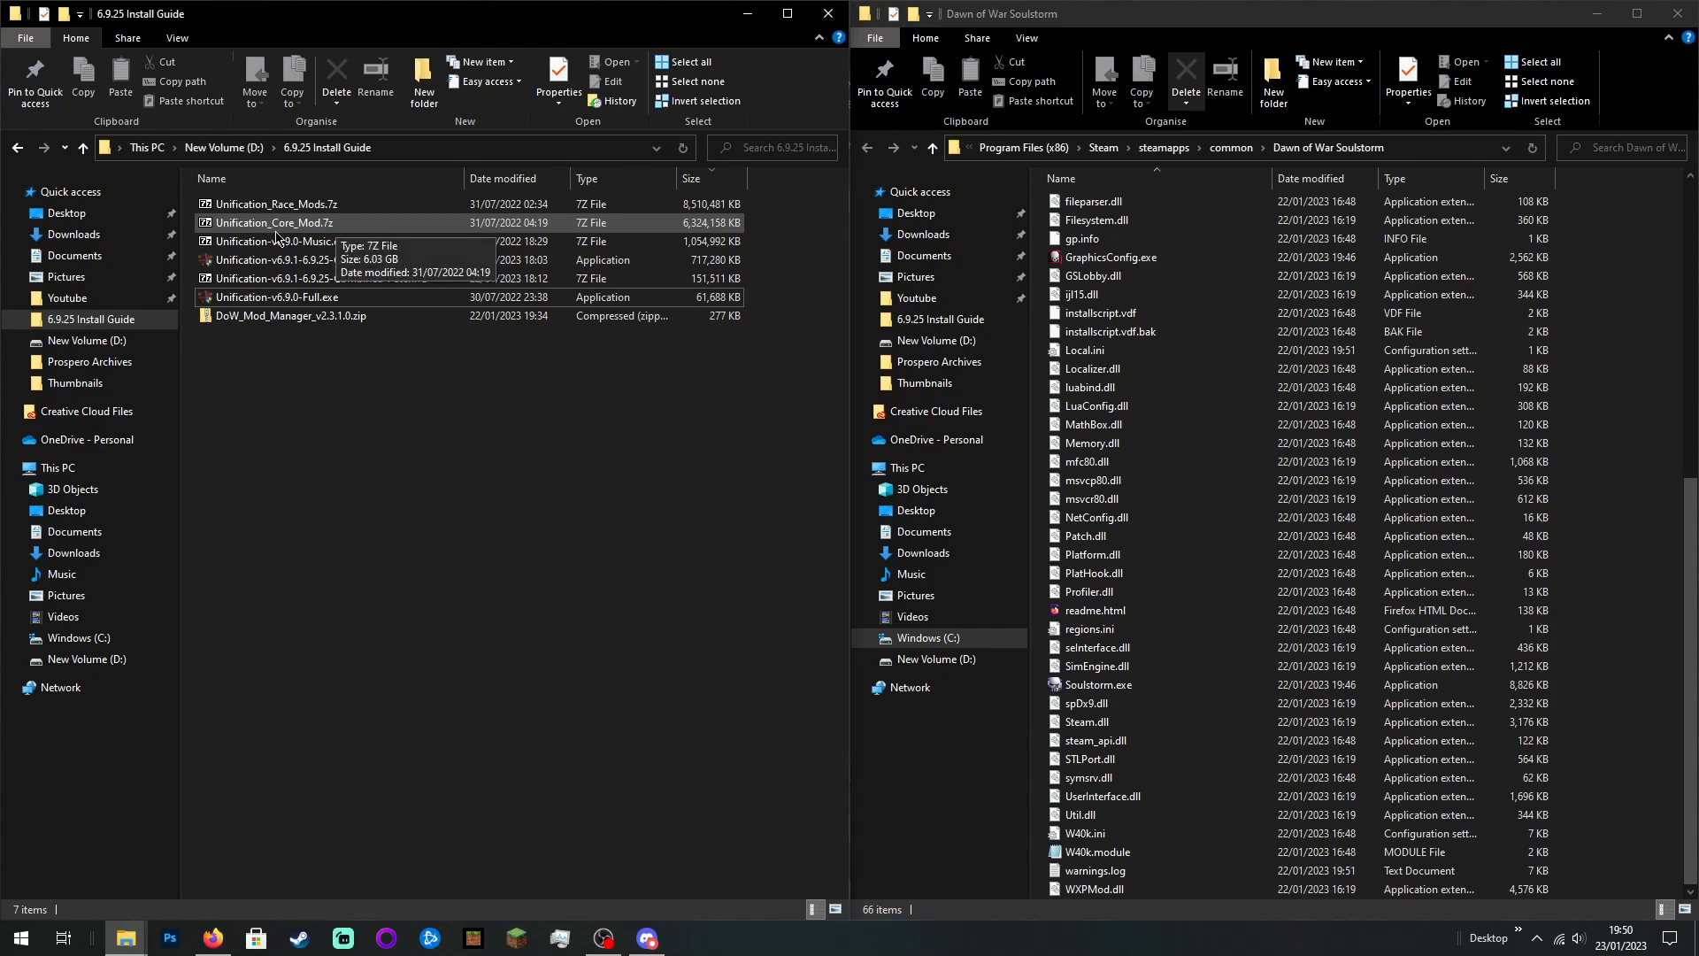
pyautogui.click(358, 227)
pyautogui.click(322, 226)
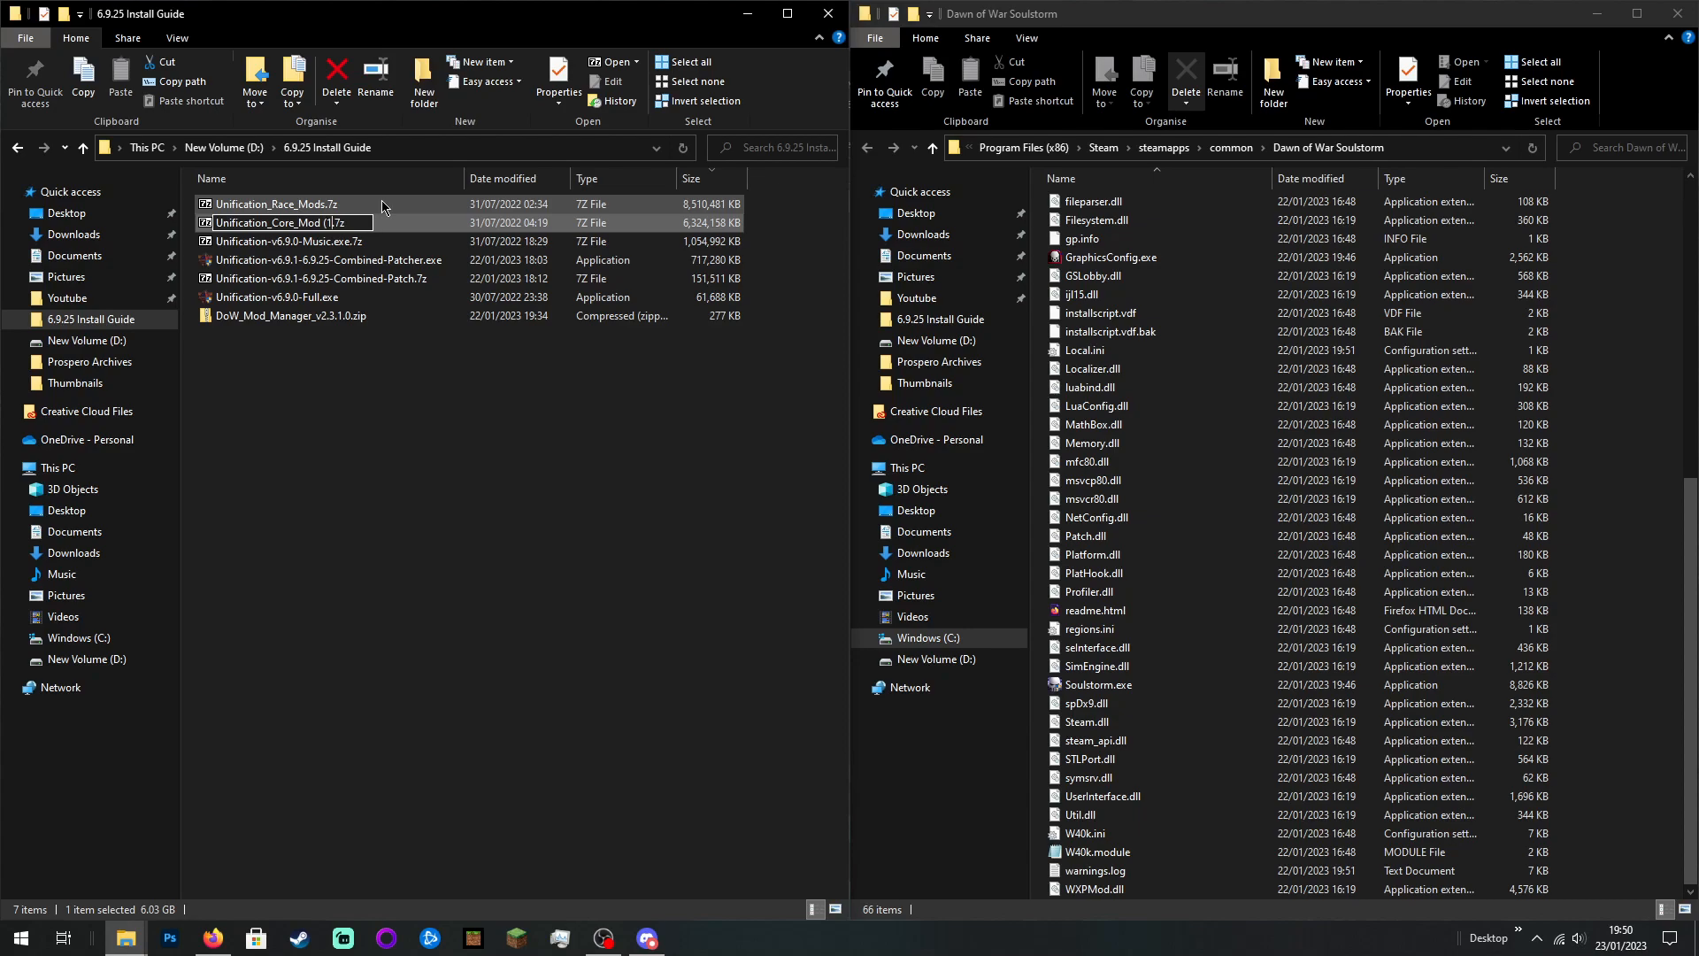
pyautogui.press('BackSpace')
pyautogui.press('BackSpace')
pyautogui.press('BackSpace')
pyautogui.press('Return')
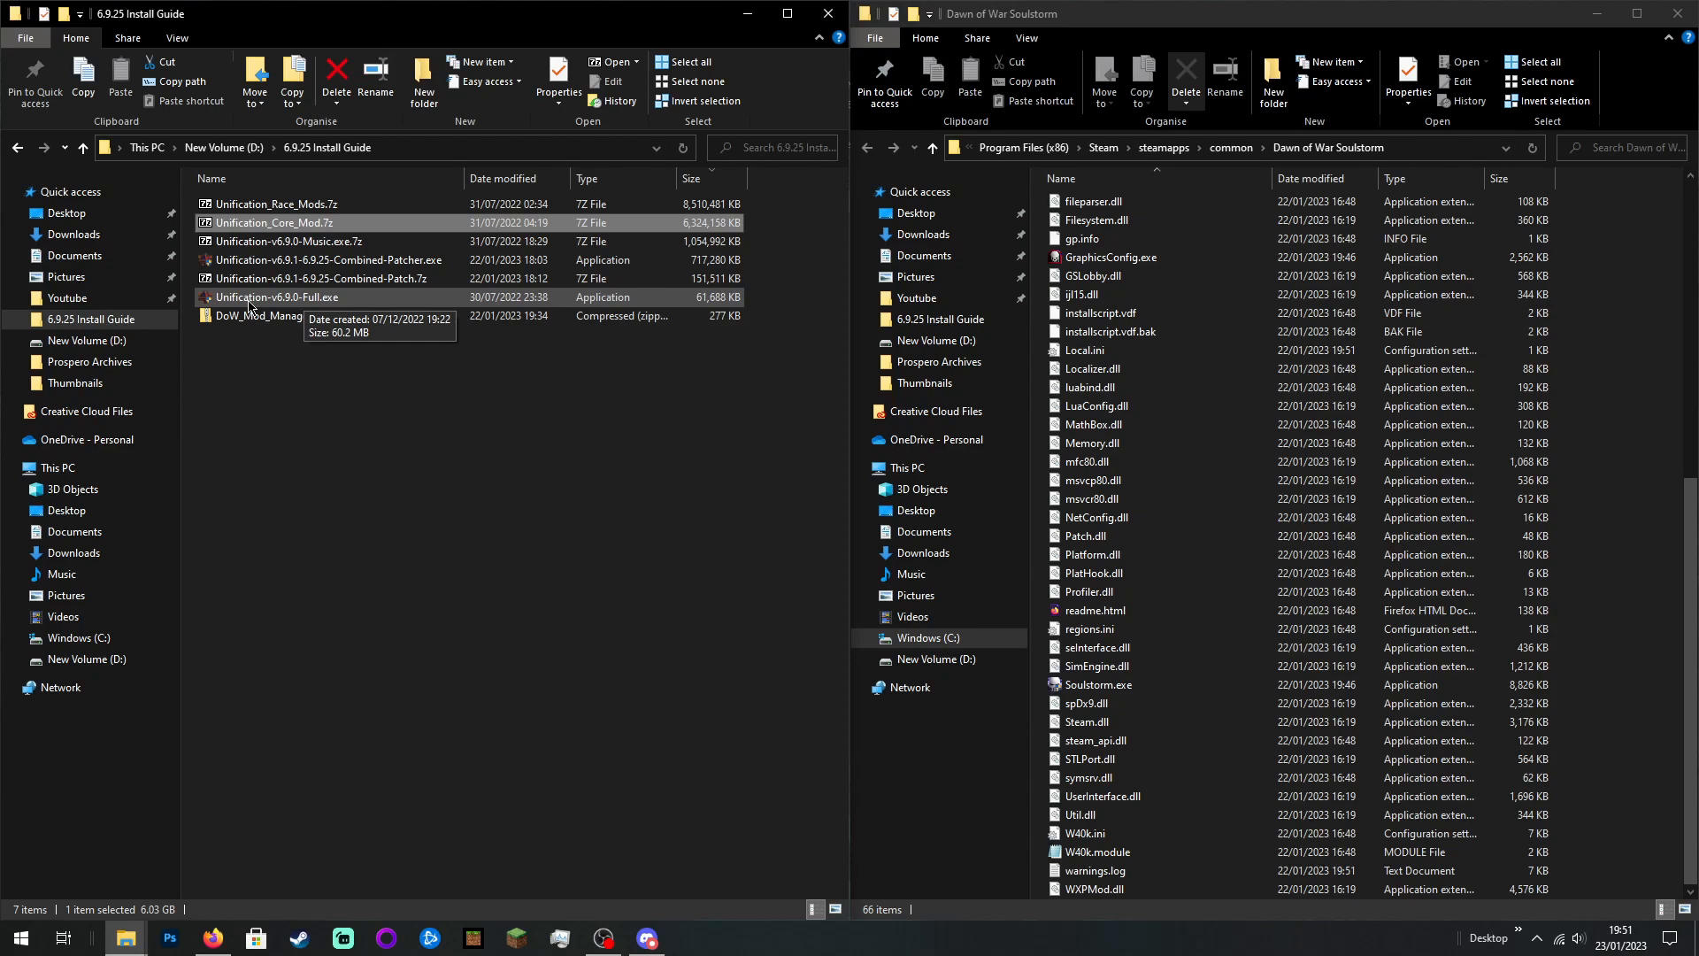
# Step: Run Unification-v6.9.0-Full.exe as administrator and install it with DoW Mod Manager v2.3.1.0 into the Dawn of War Soulstorm folder
pyautogui.rightClick(250, 304)
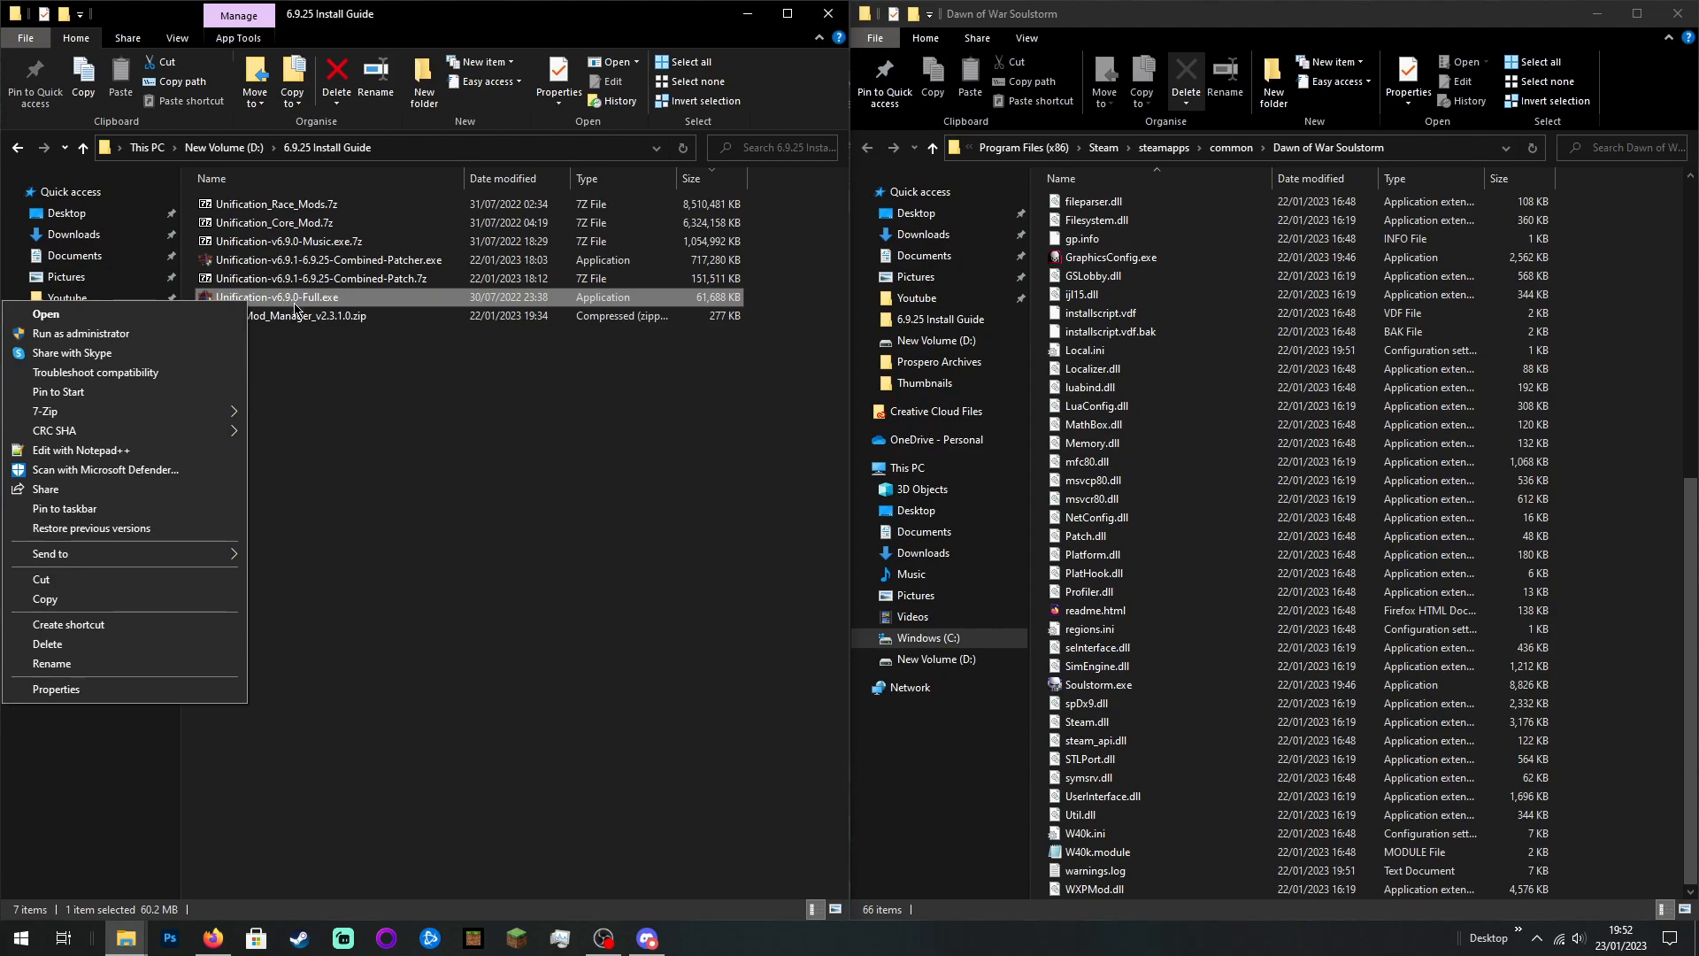
pyautogui.click(72, 340)
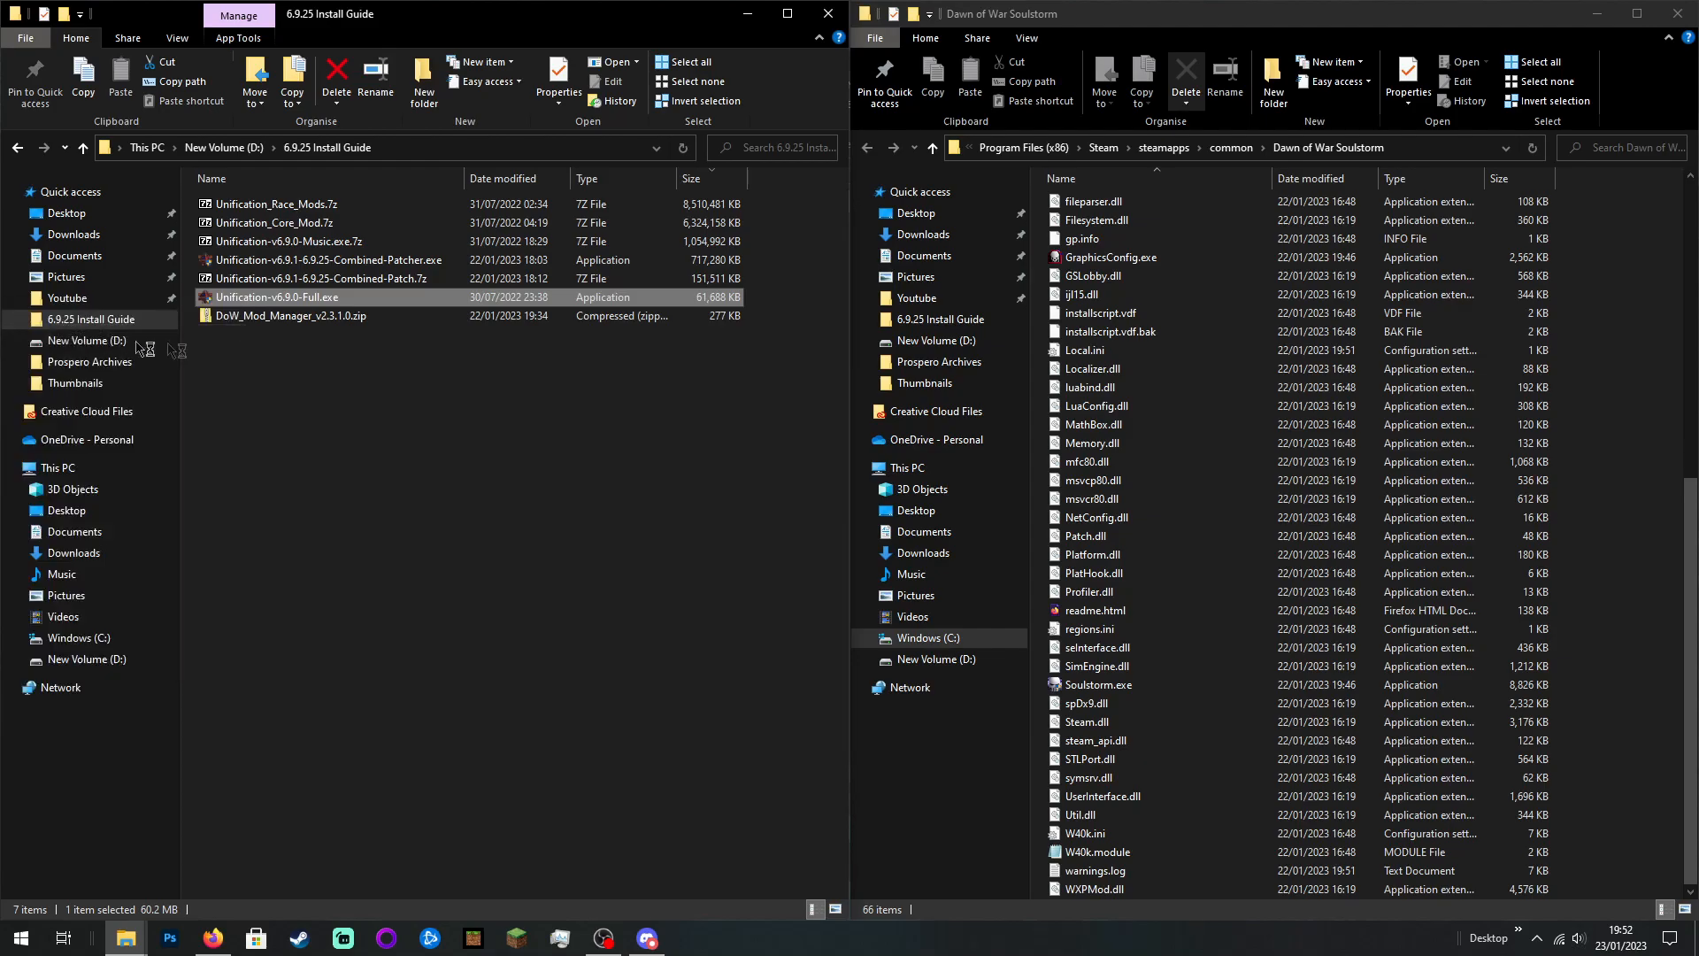
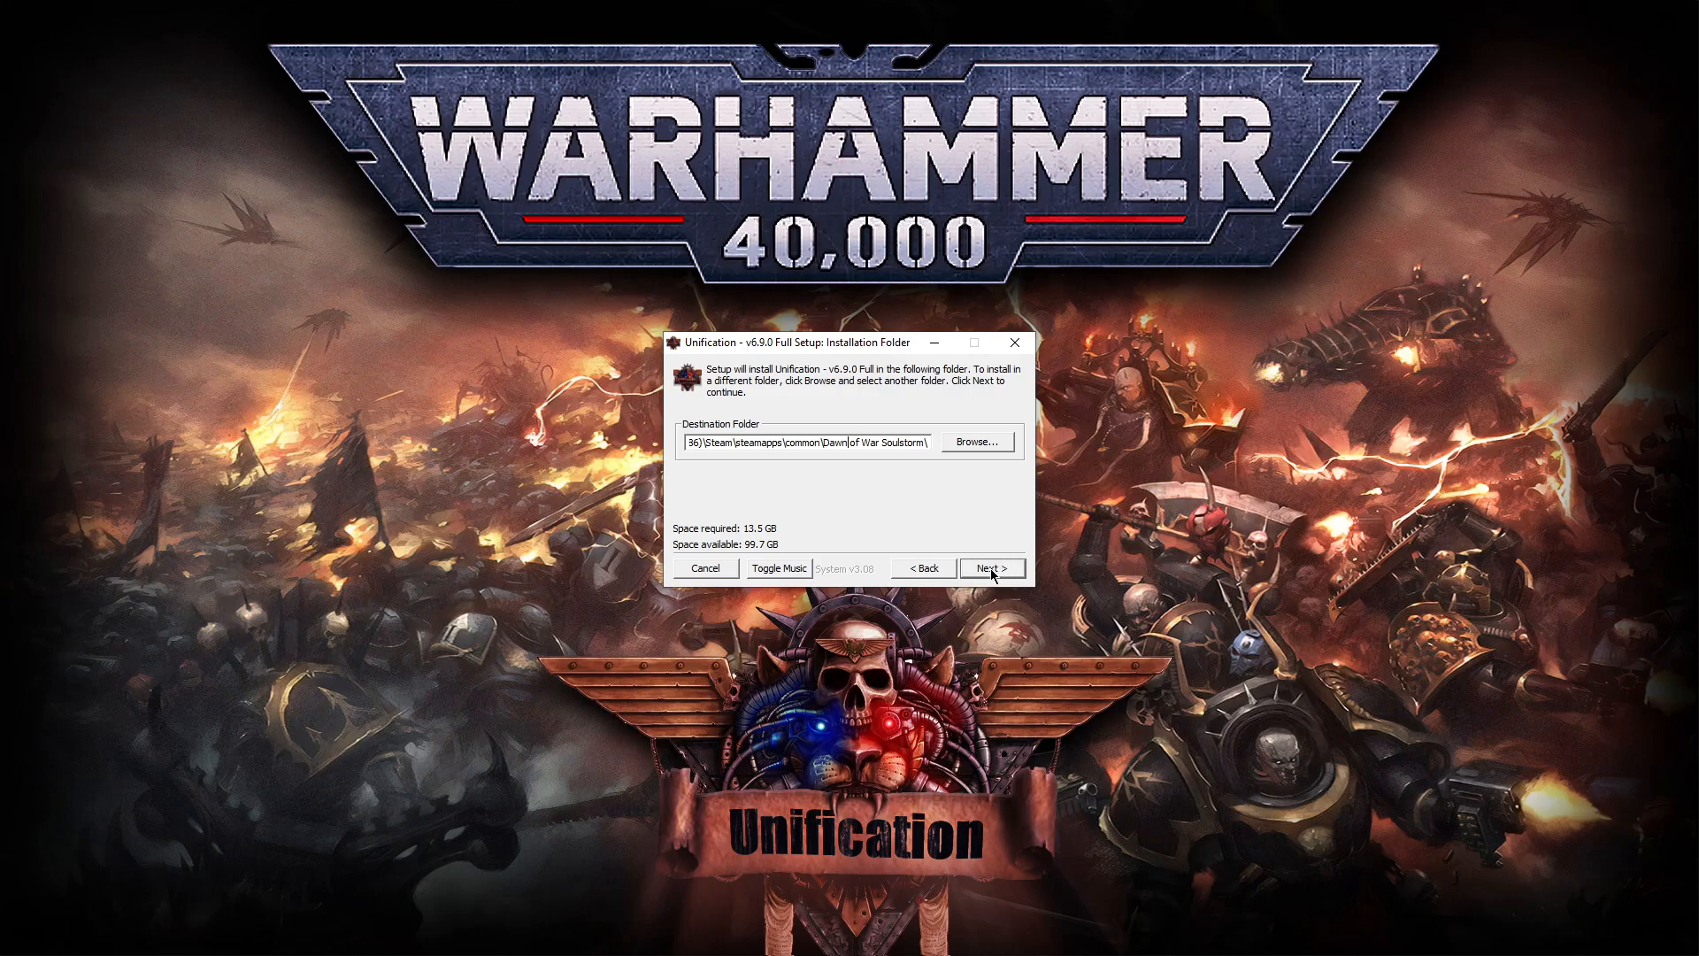
pyautogui.click(991, 569)
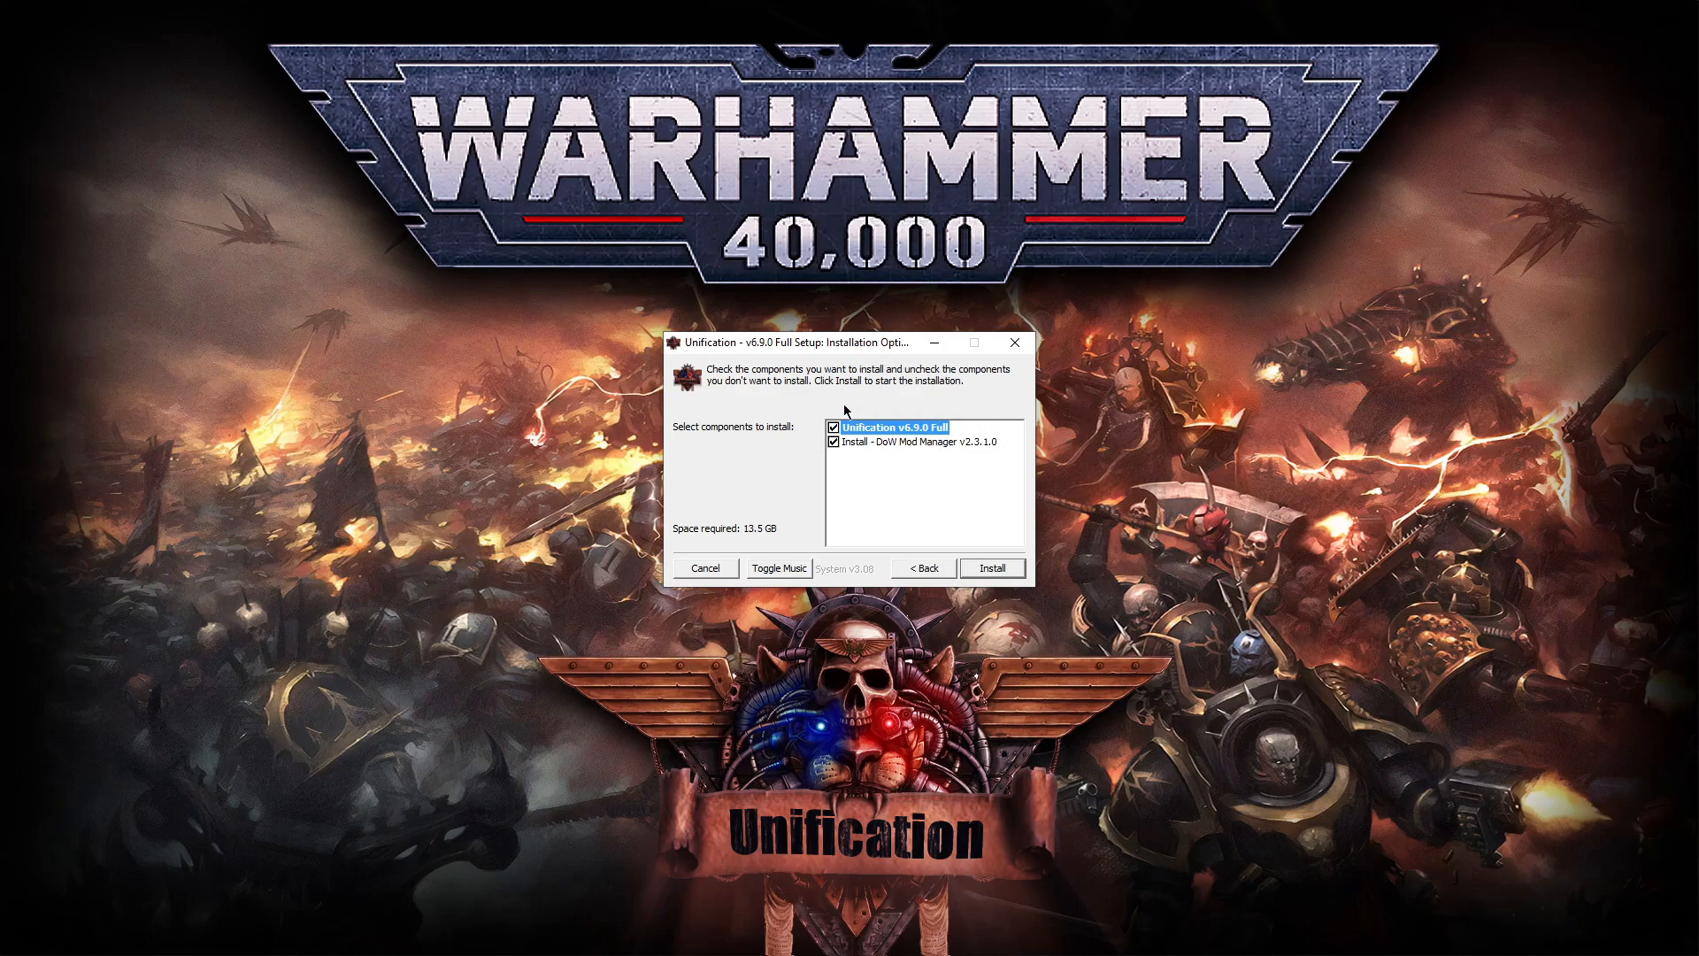
pyautogui.click(999, 572)
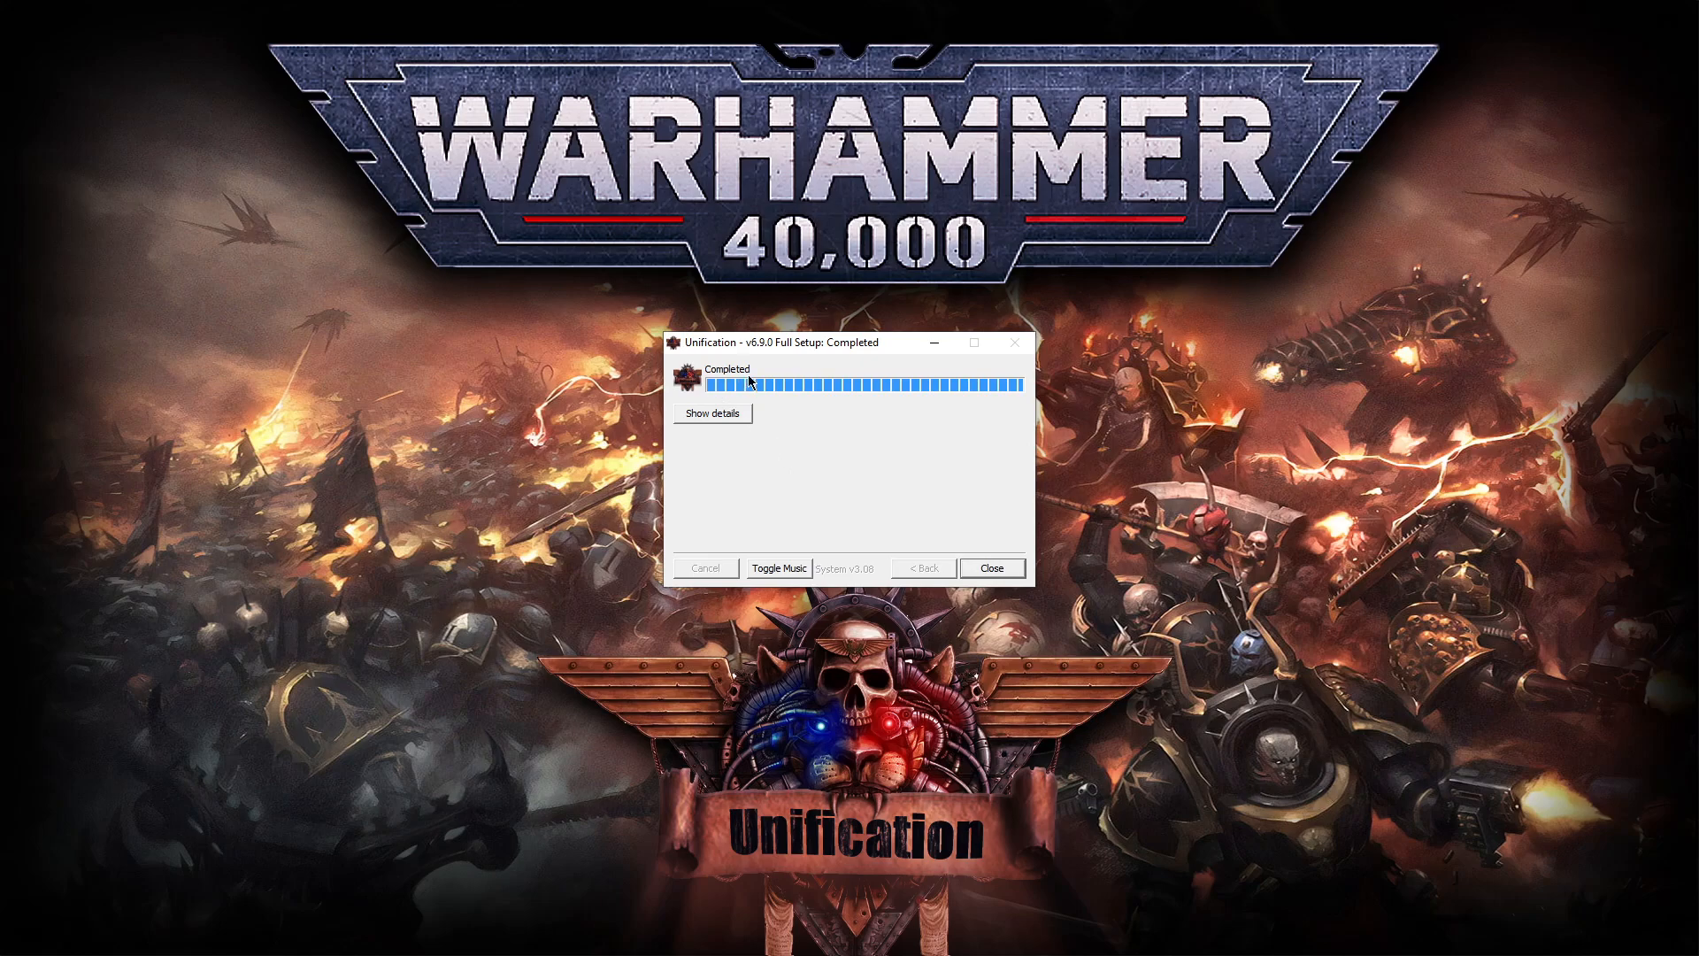
pyautogui.click(991, 567)
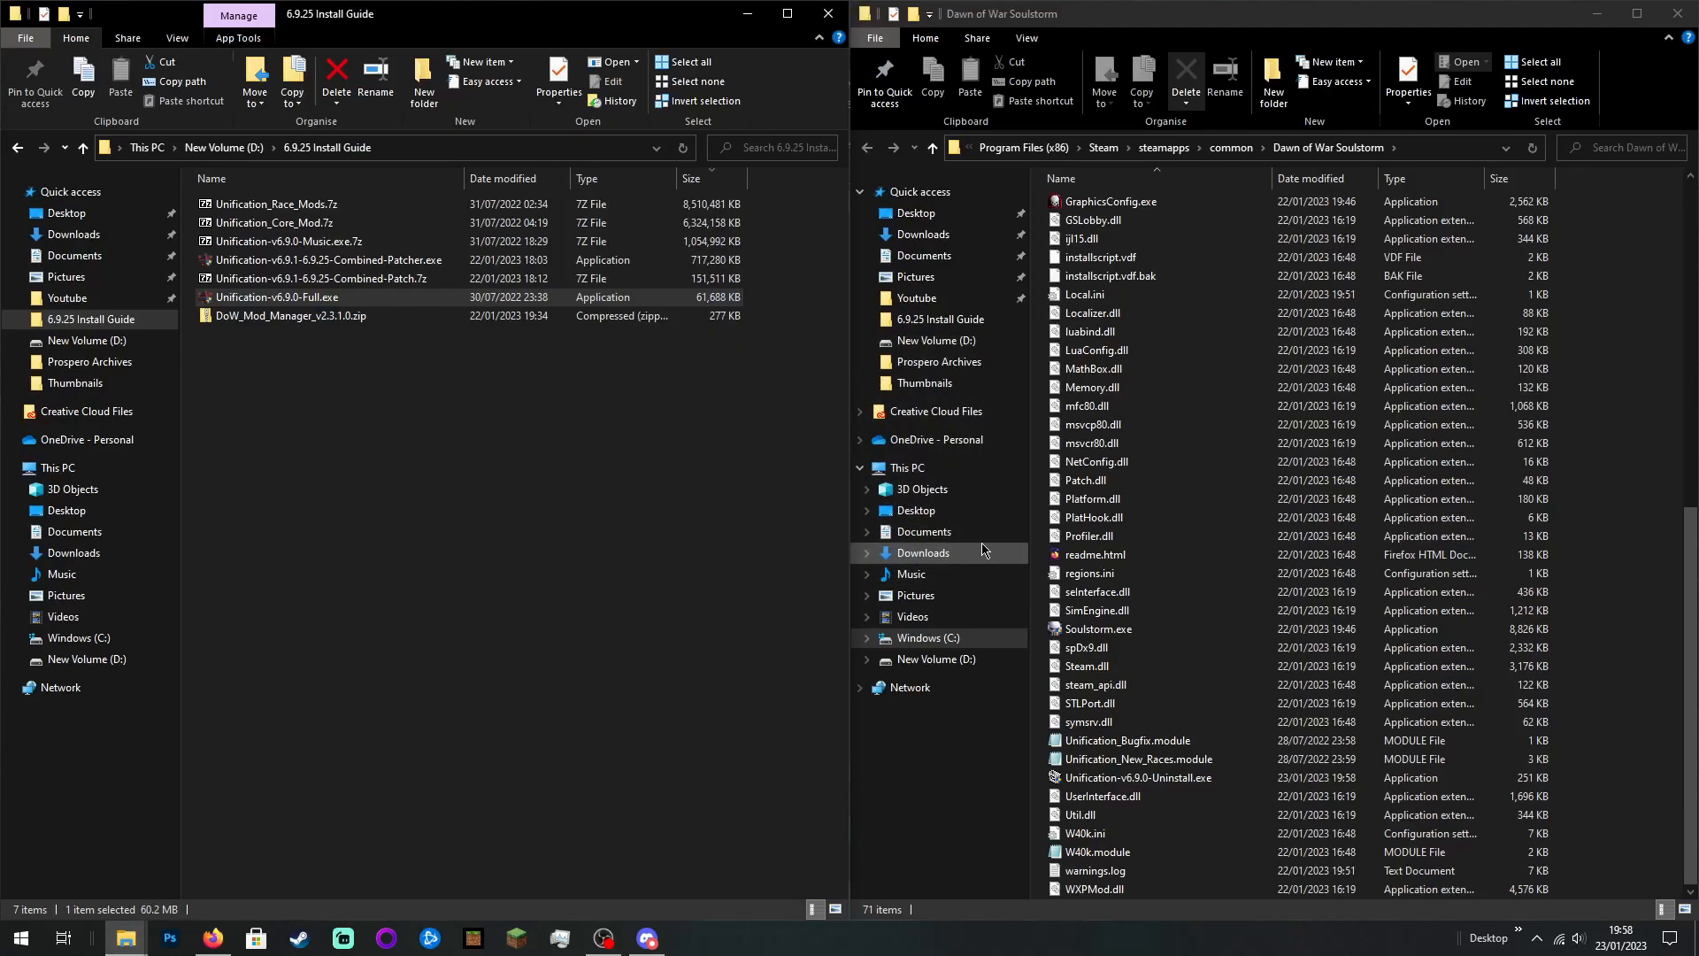
pyautogui.click(320, 245)
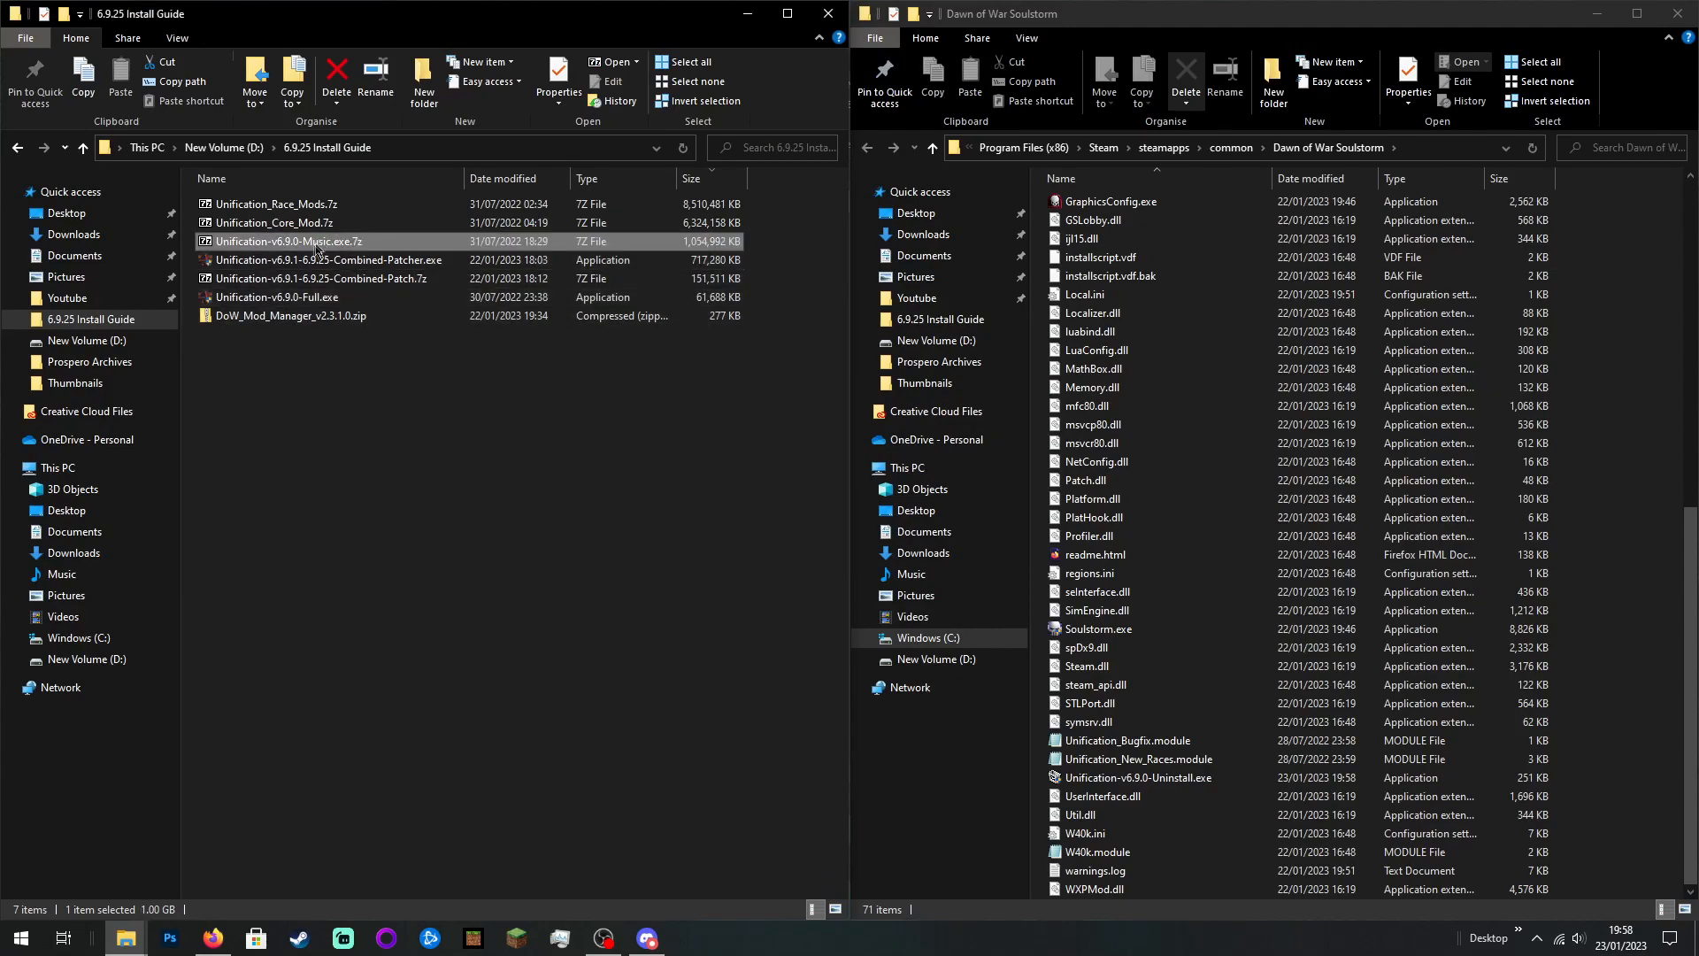
pyautogui.rightClick(275, 246)
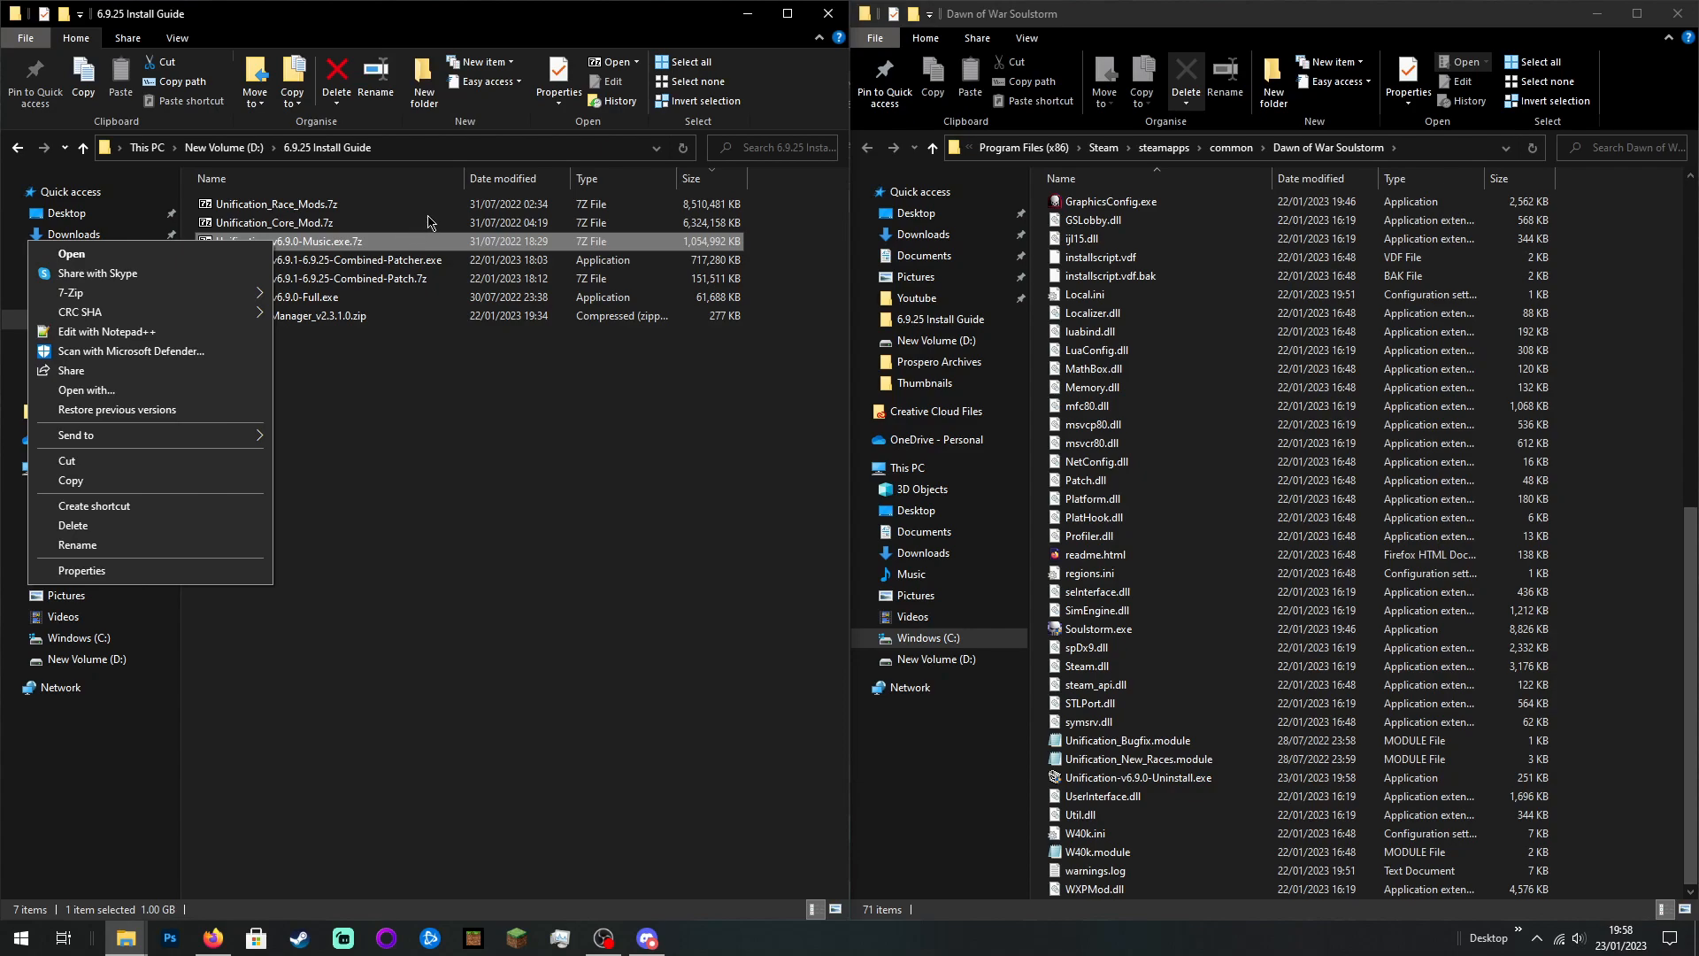
pyautogui.click(360, 248)
pyautogui.click(336, 358)
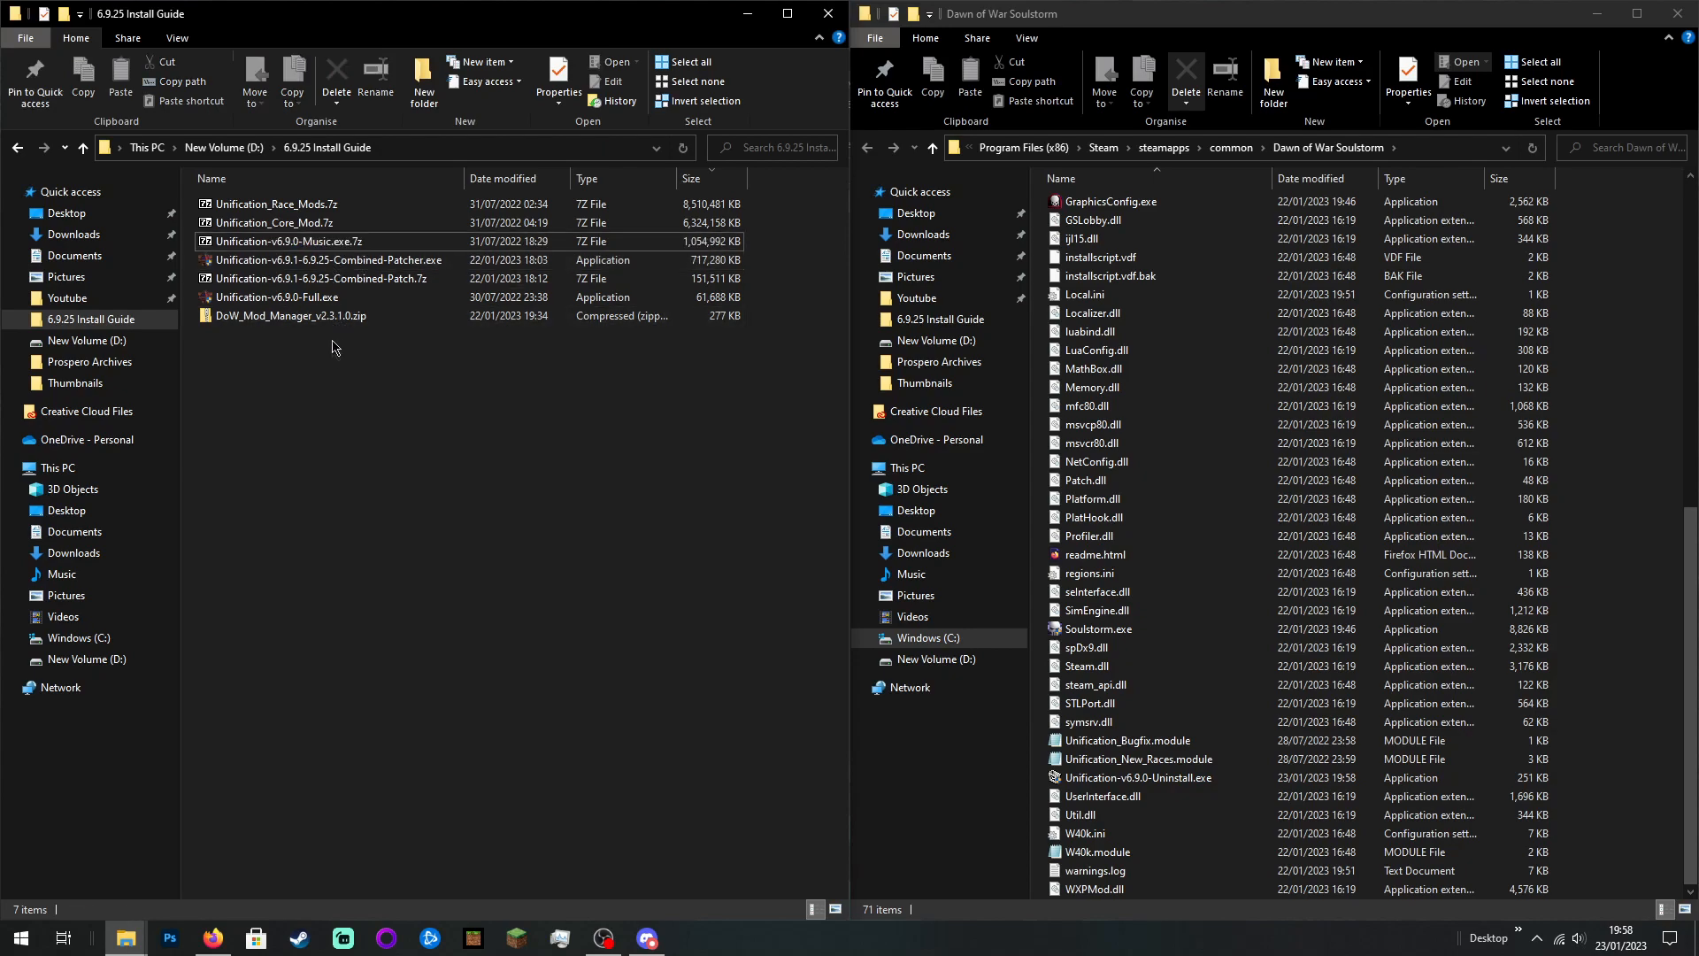
# Step: Extract Unification-v6.9.0-Music.exe.7z into the 6.9.25 Install Guide folder using 7-Zip
pyautogui.rightClick(285, 244)
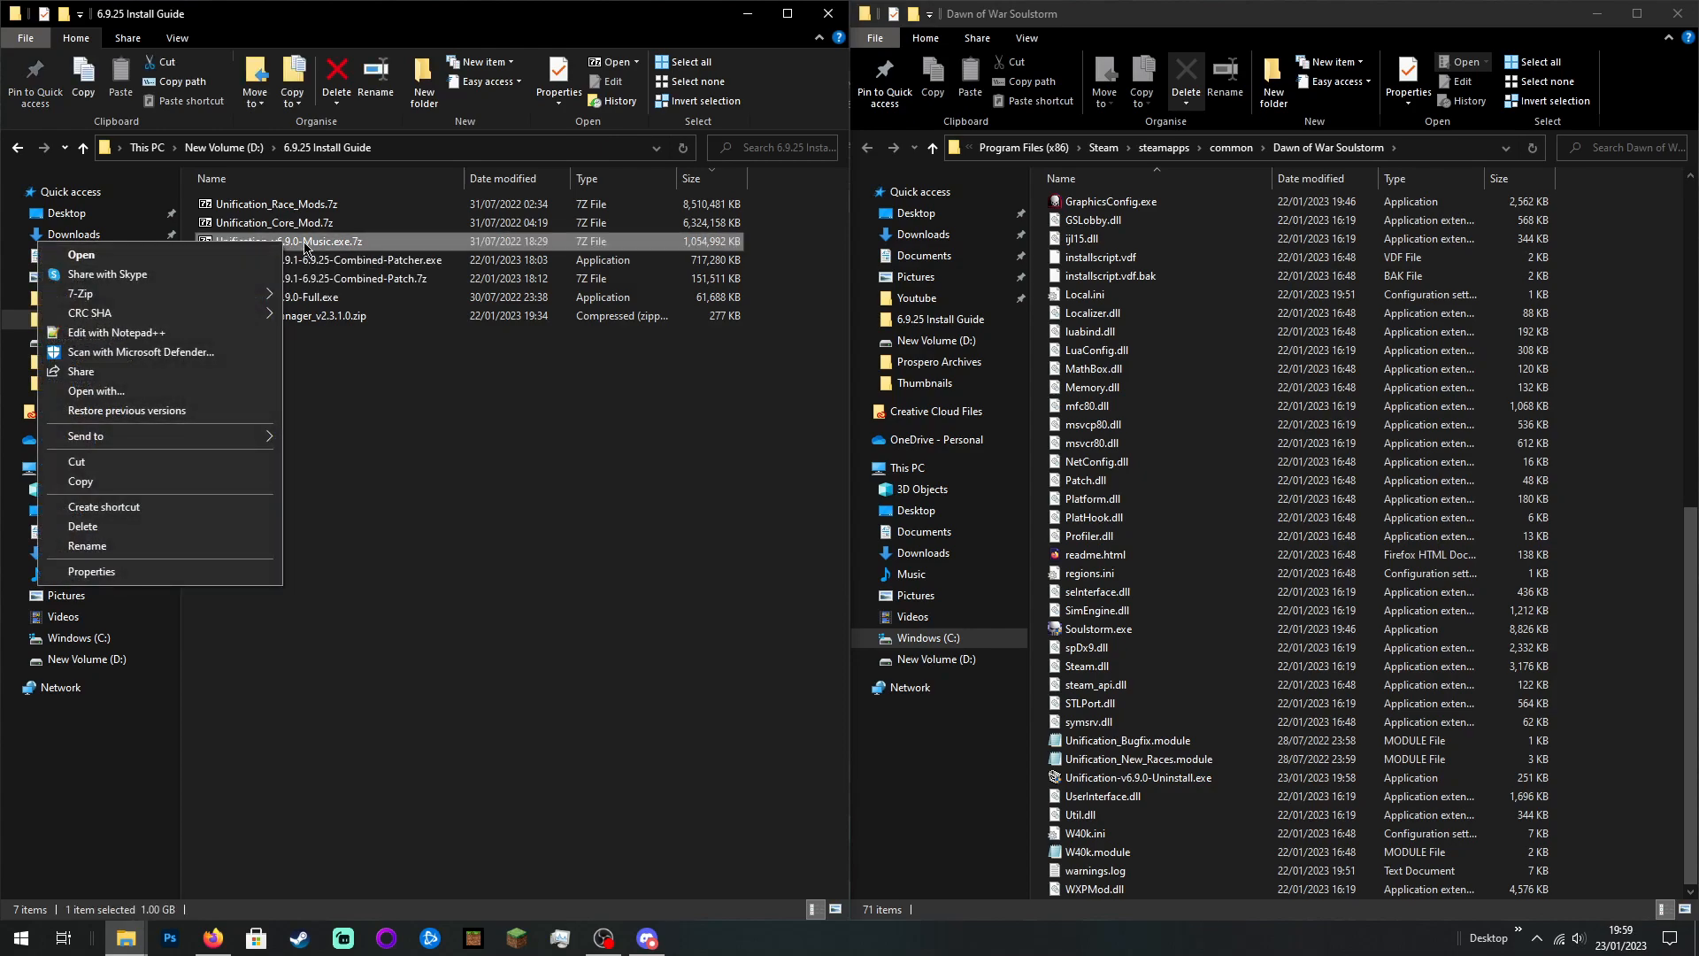
pyautogui.moveTo(200, 297)
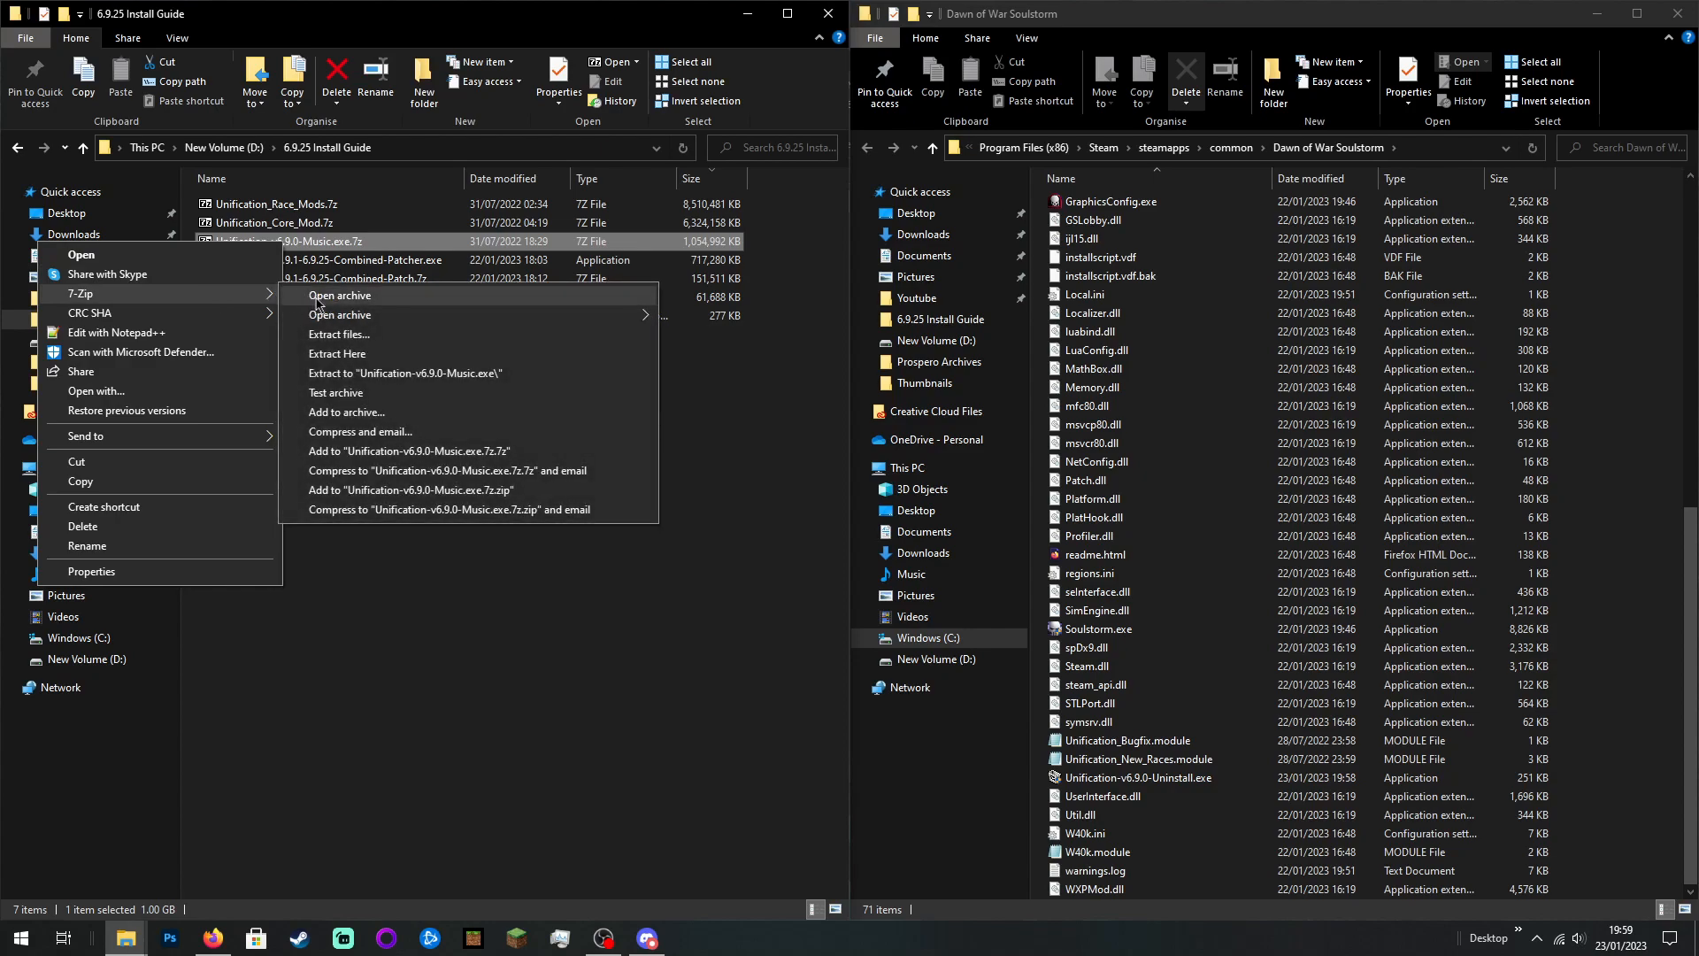
pyautogui.click(339, 358)
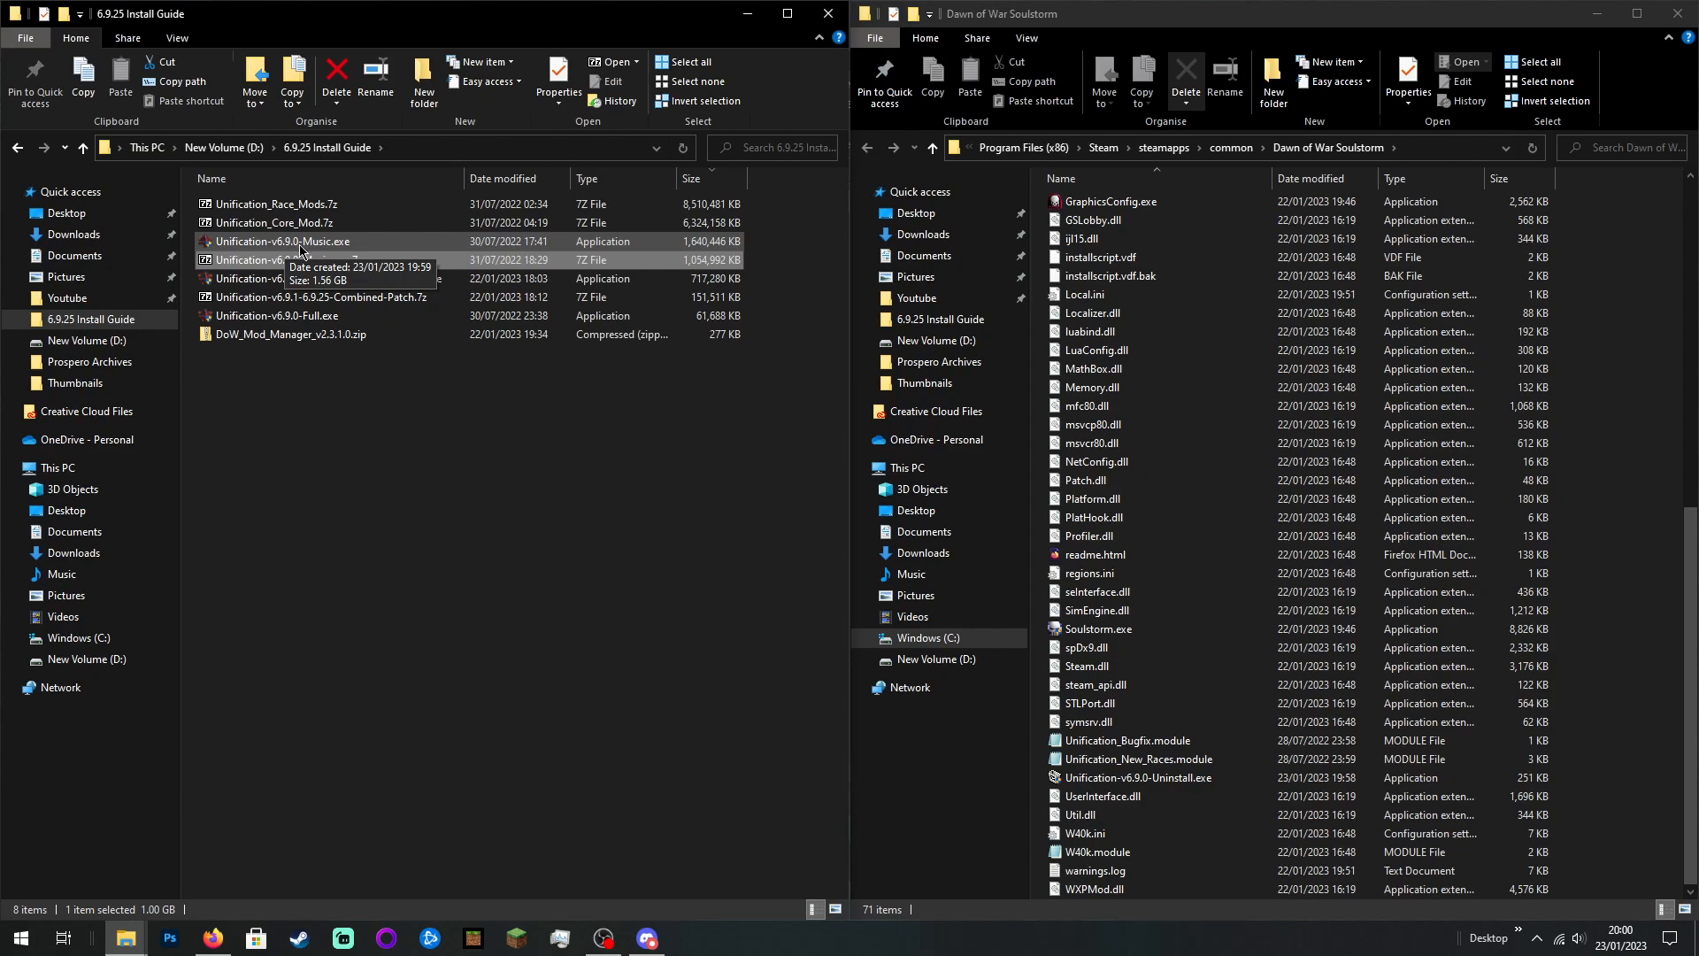
# Step: Launch the extracted Unification-v6.9.0-Music.exe installer and accept its license agreement
pyautogui.doubleClick(352, 245)
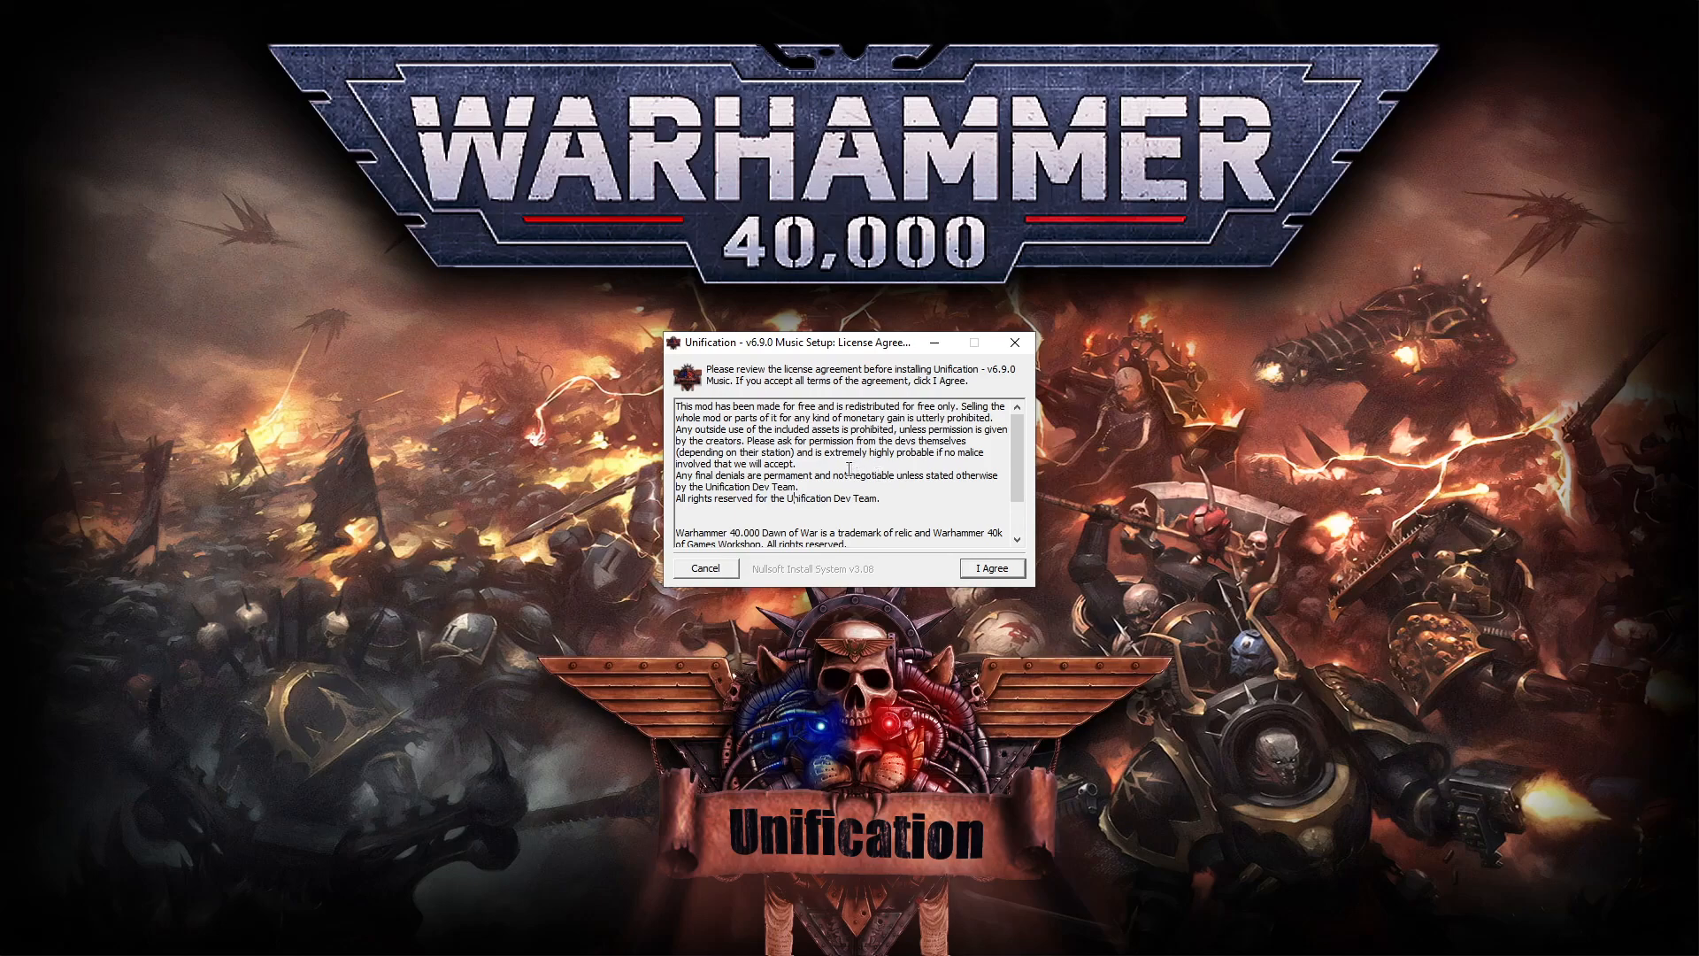
pyautogui.scroll(-2, 852, 469)
pyautogui.scroll(2, 845, 470)
pyautogui.click(993, 569)
# Step: Check that the destination is the Dawn of War Soulstorm folder, install the music pack there and close the setup
pyautogui.click(823, 442)
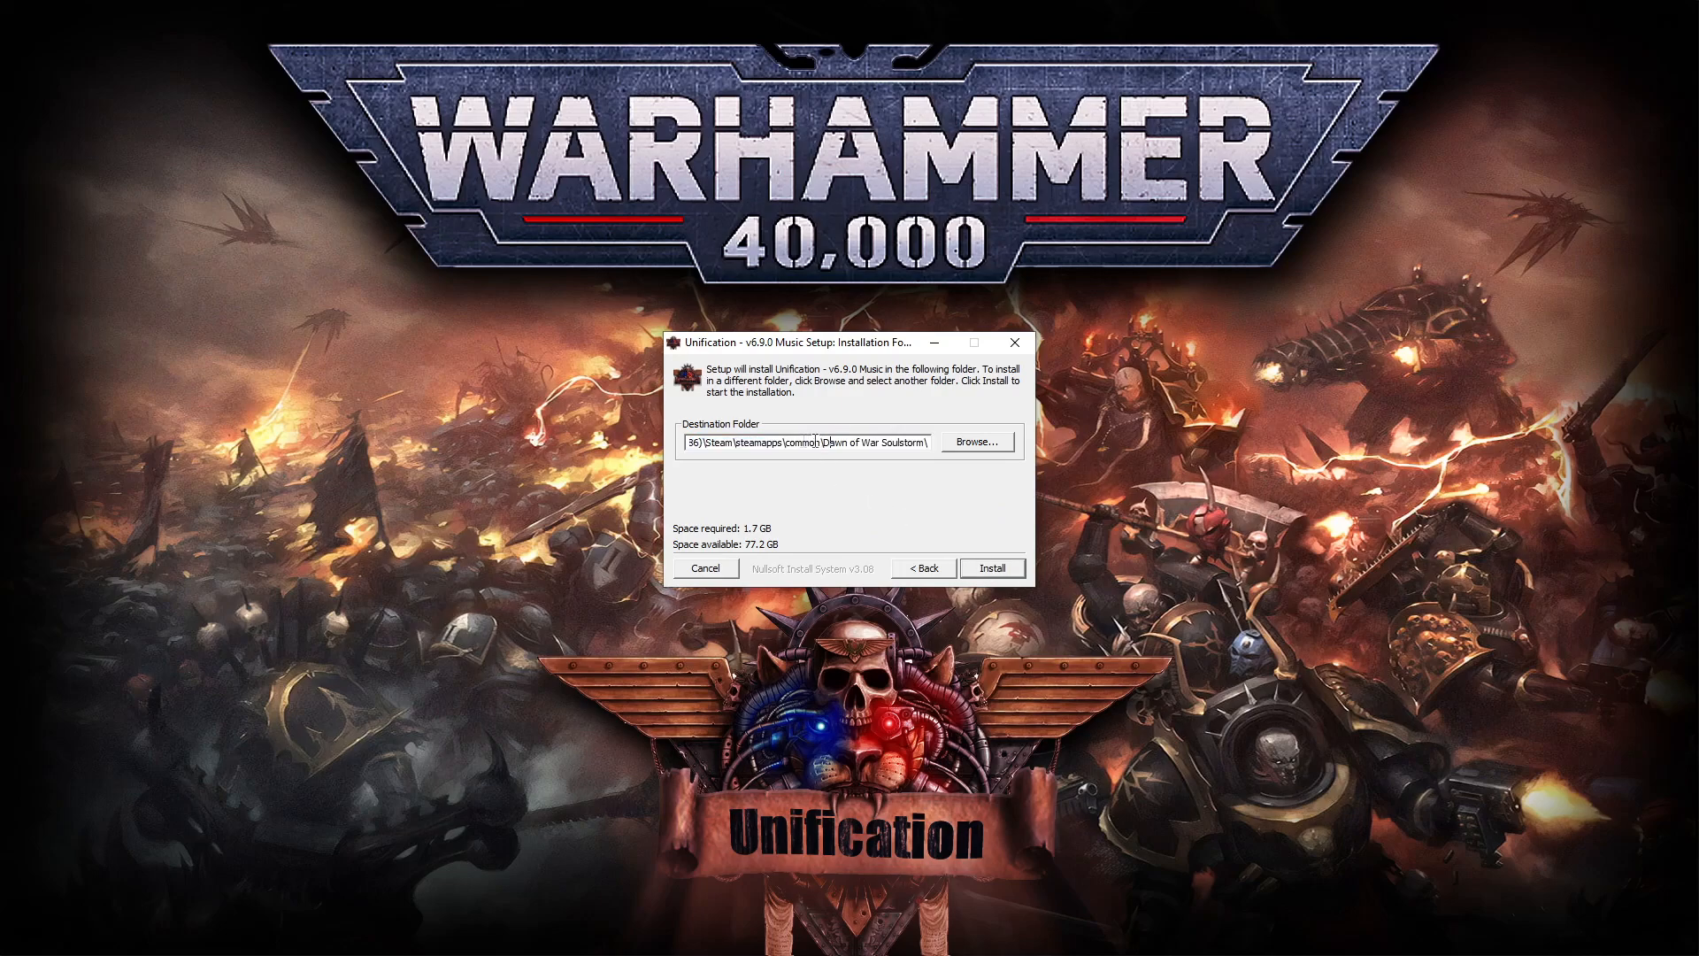
pyautogui.moveTo(749, 435); pyautogui.dragTo(576, 431)
pyautogui.click(845, 439)
pyautogui.moveTo(819, 442); pyautogui.dragTo(1049, 449)
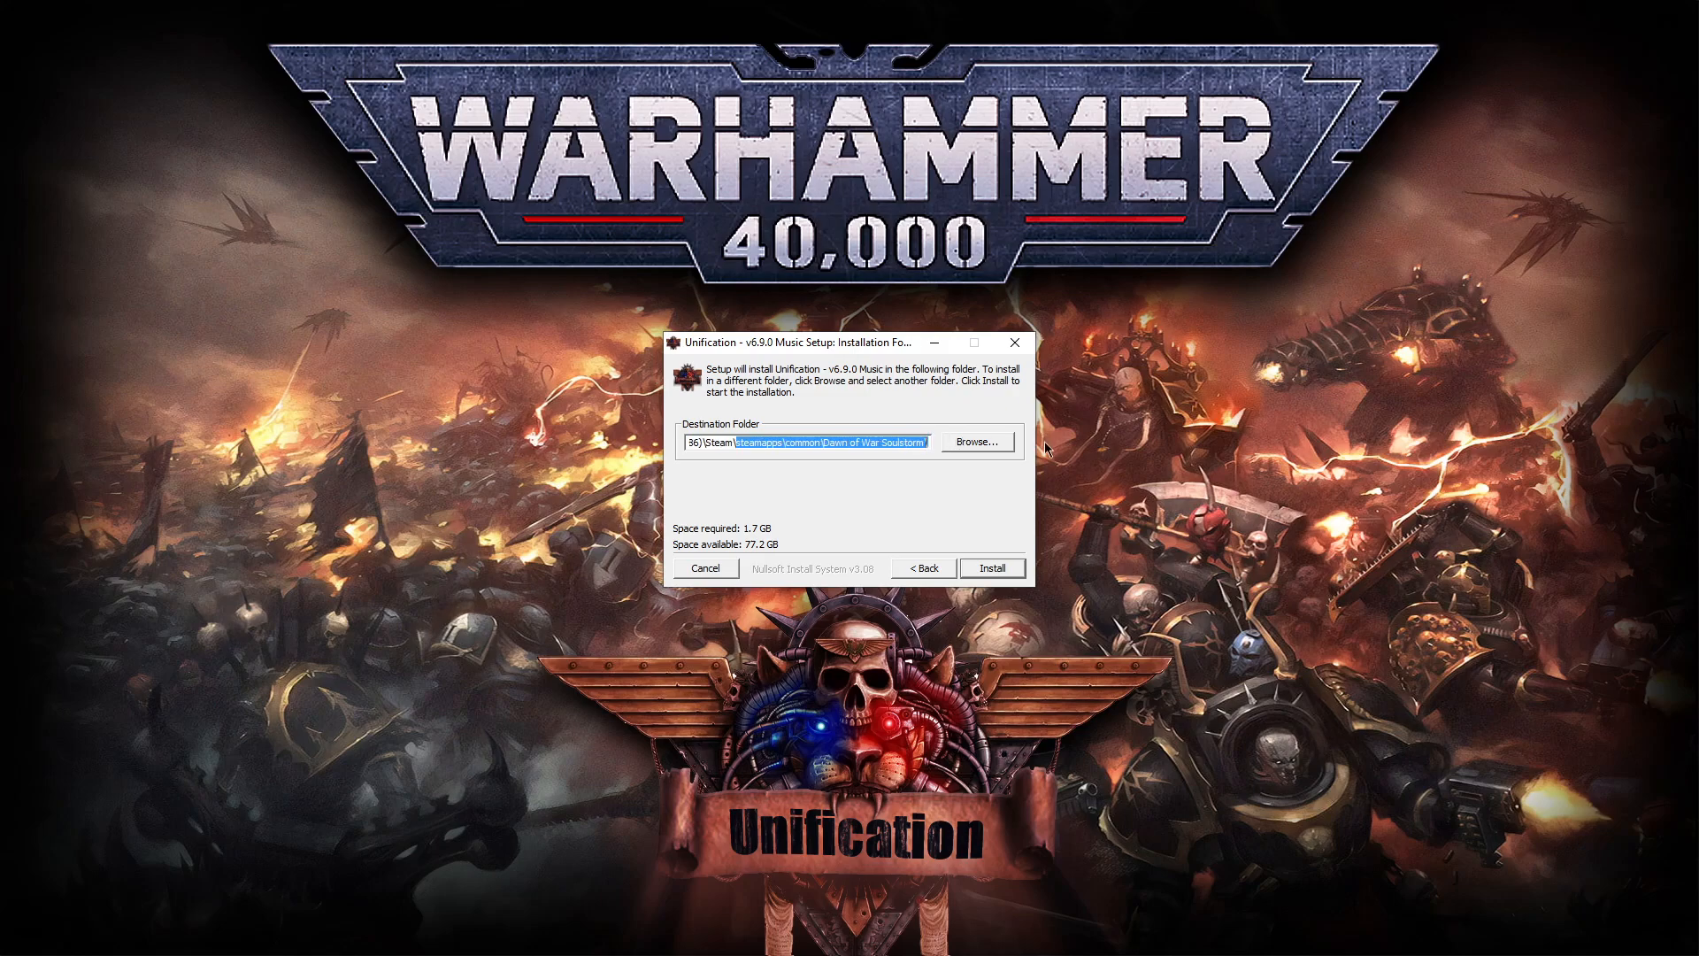
pyautogui.click(825, 443)
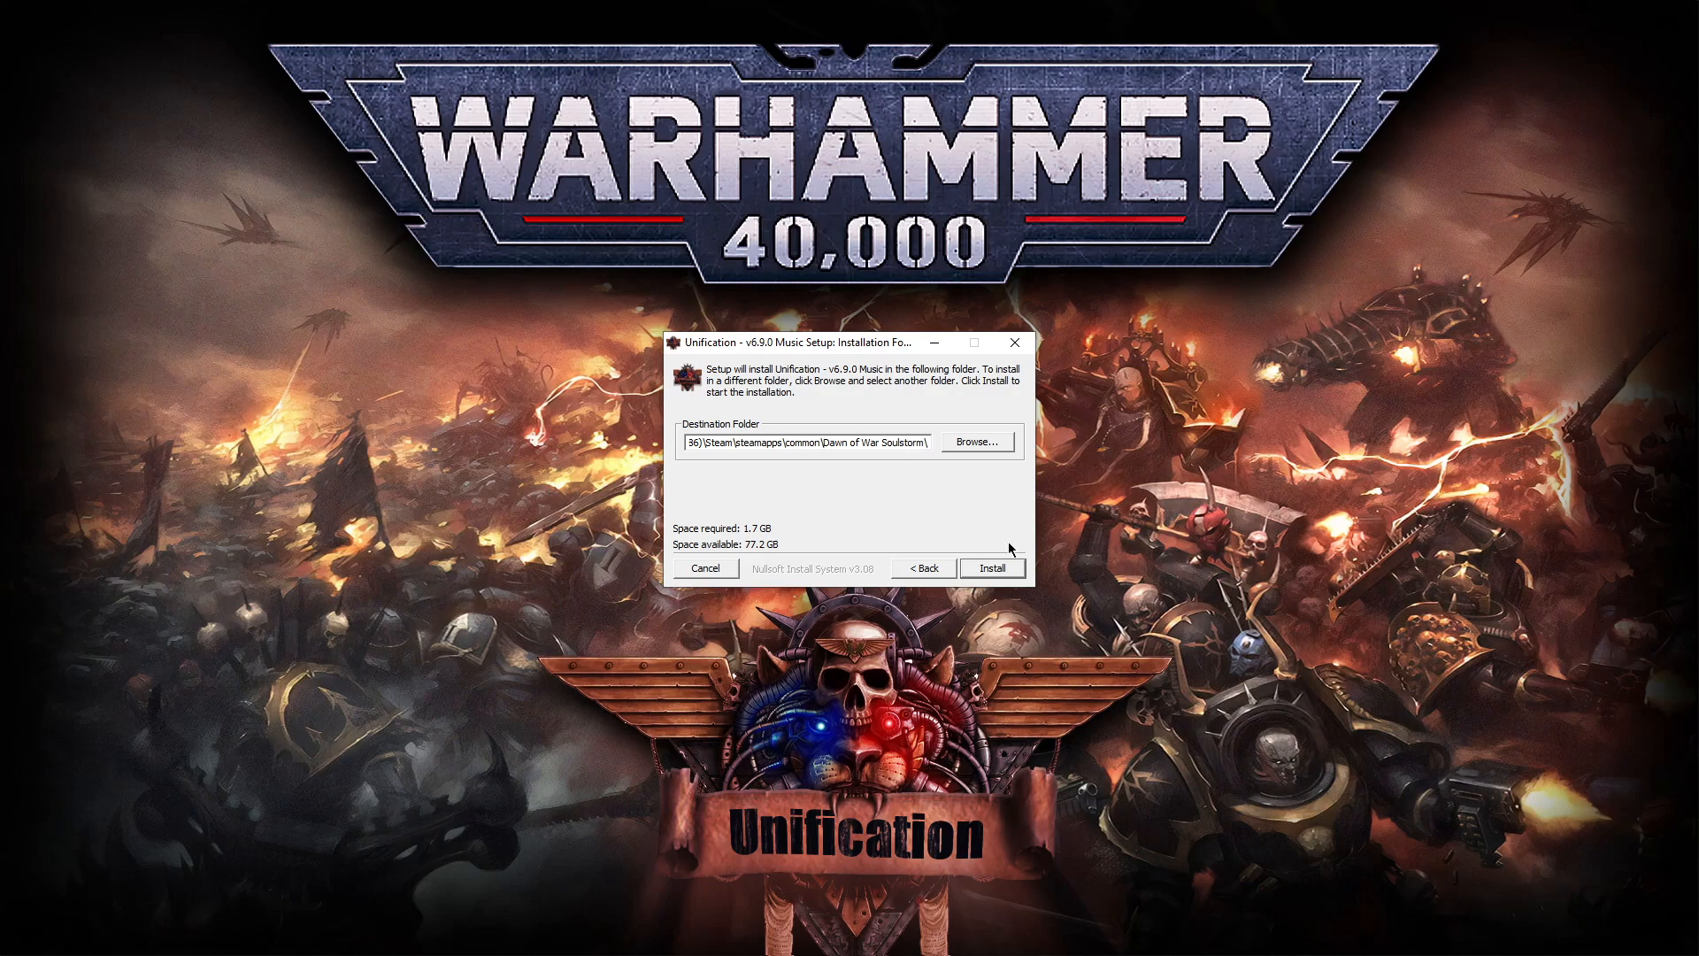
pyautogui.click(993, 568)
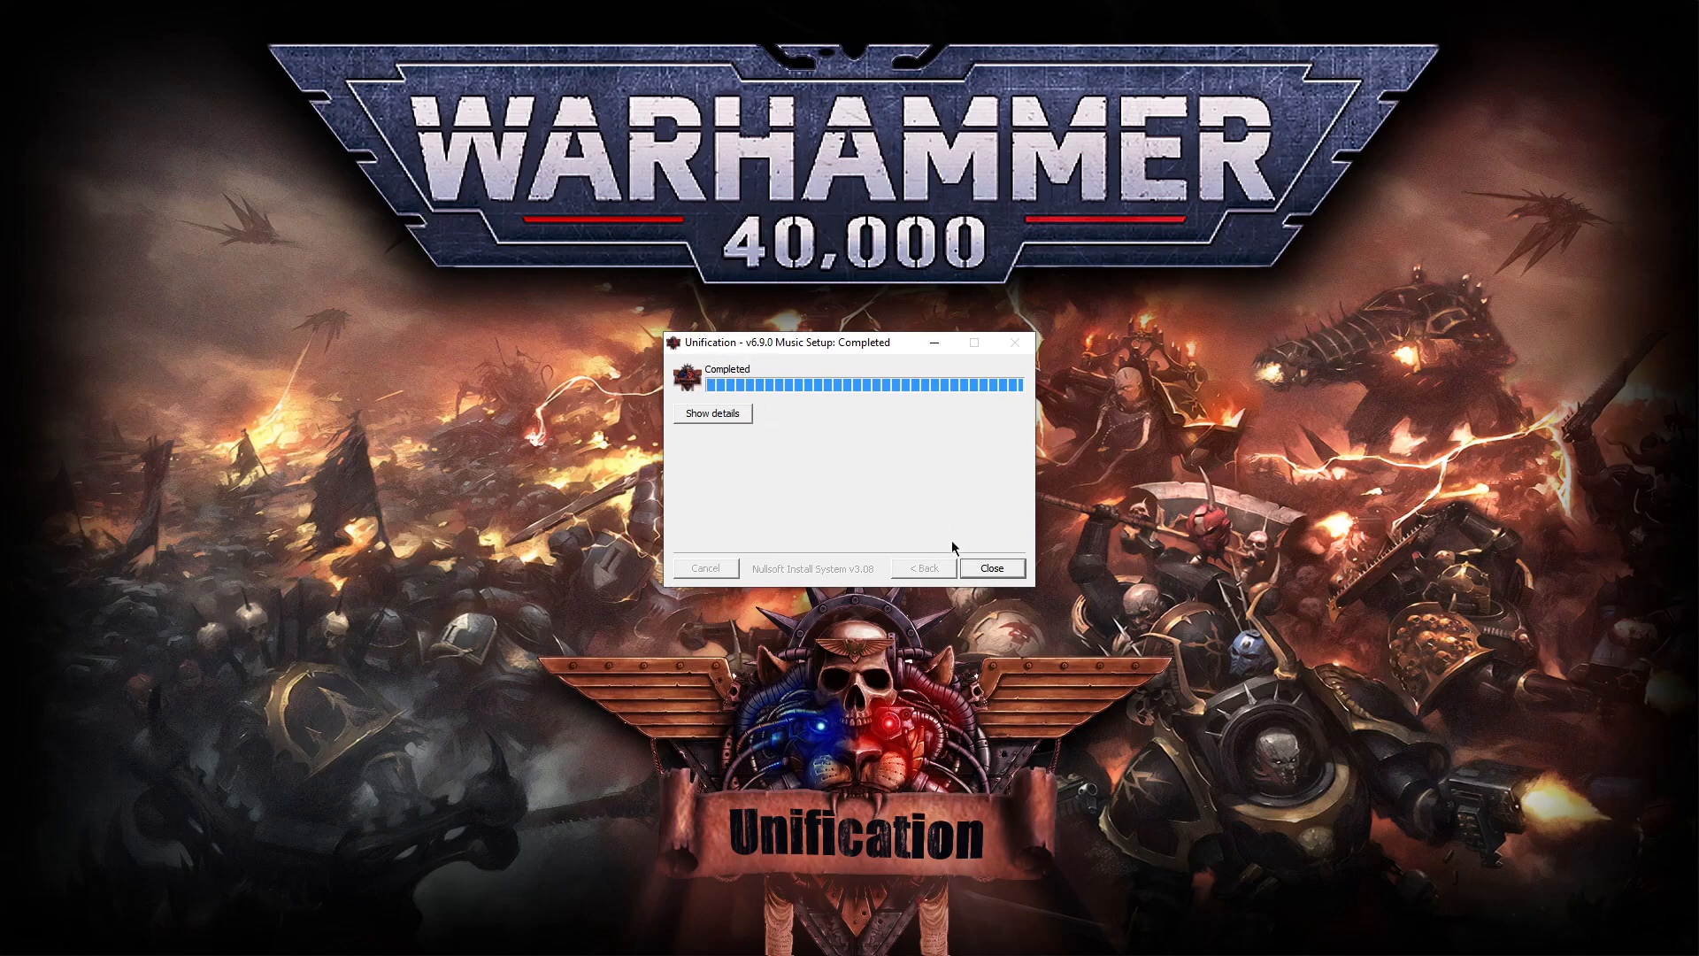
pyautogui.click(995, 573)
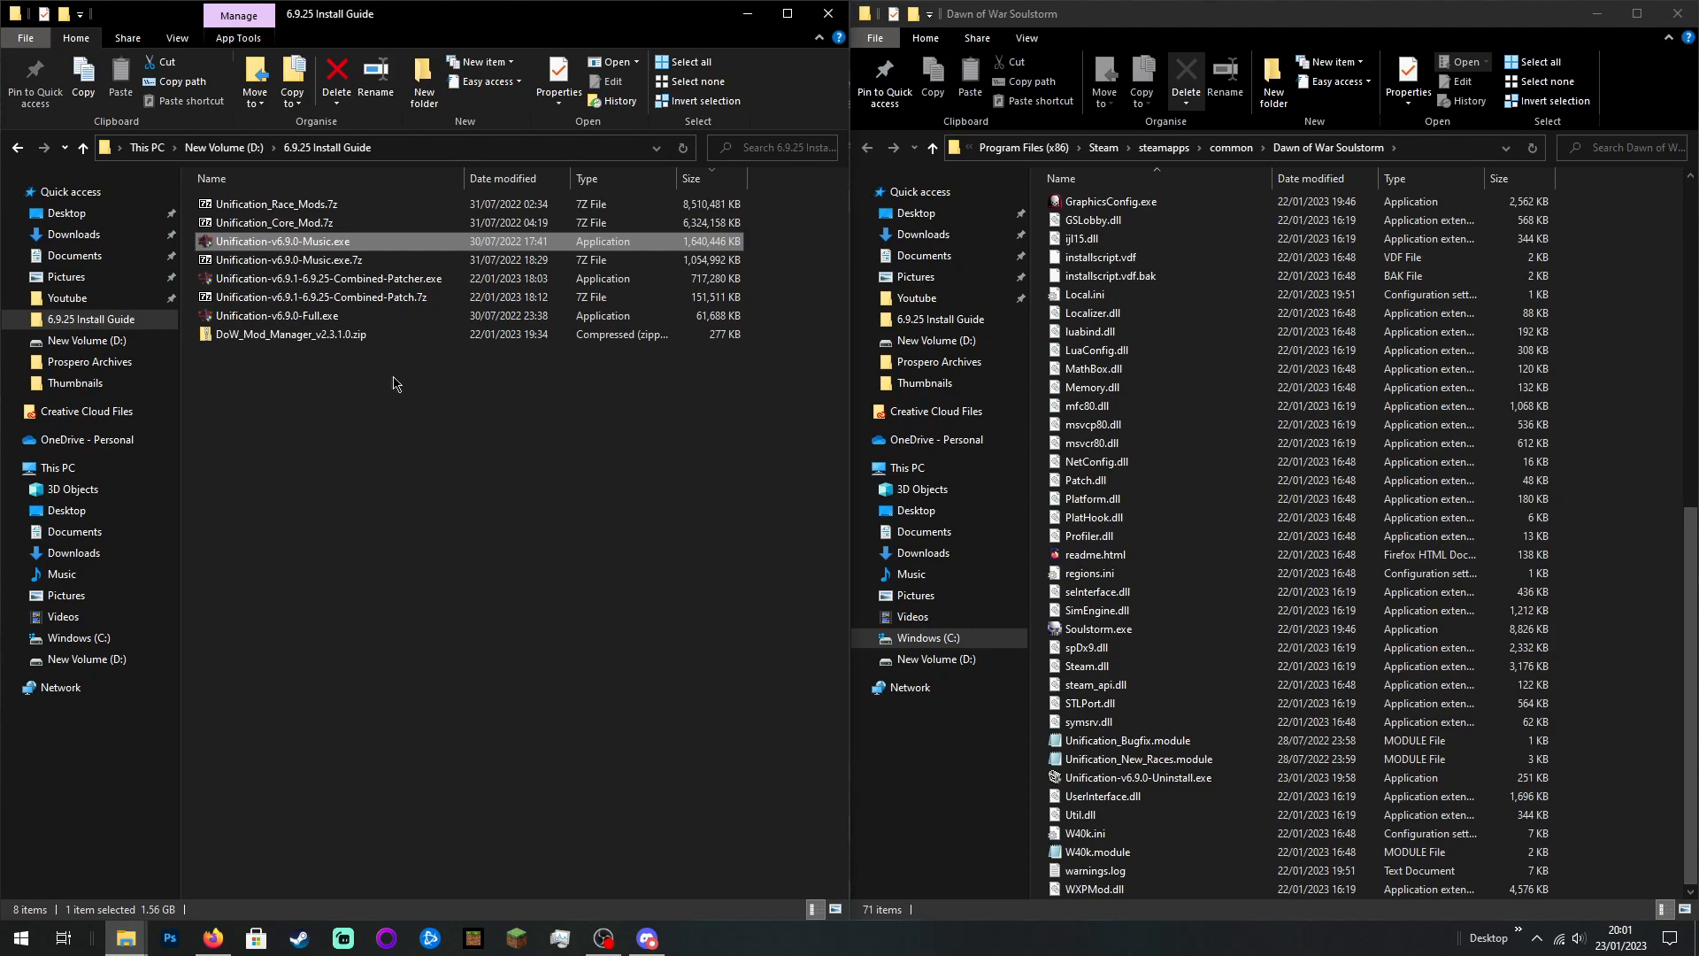
pyautogui.click(362, 492)
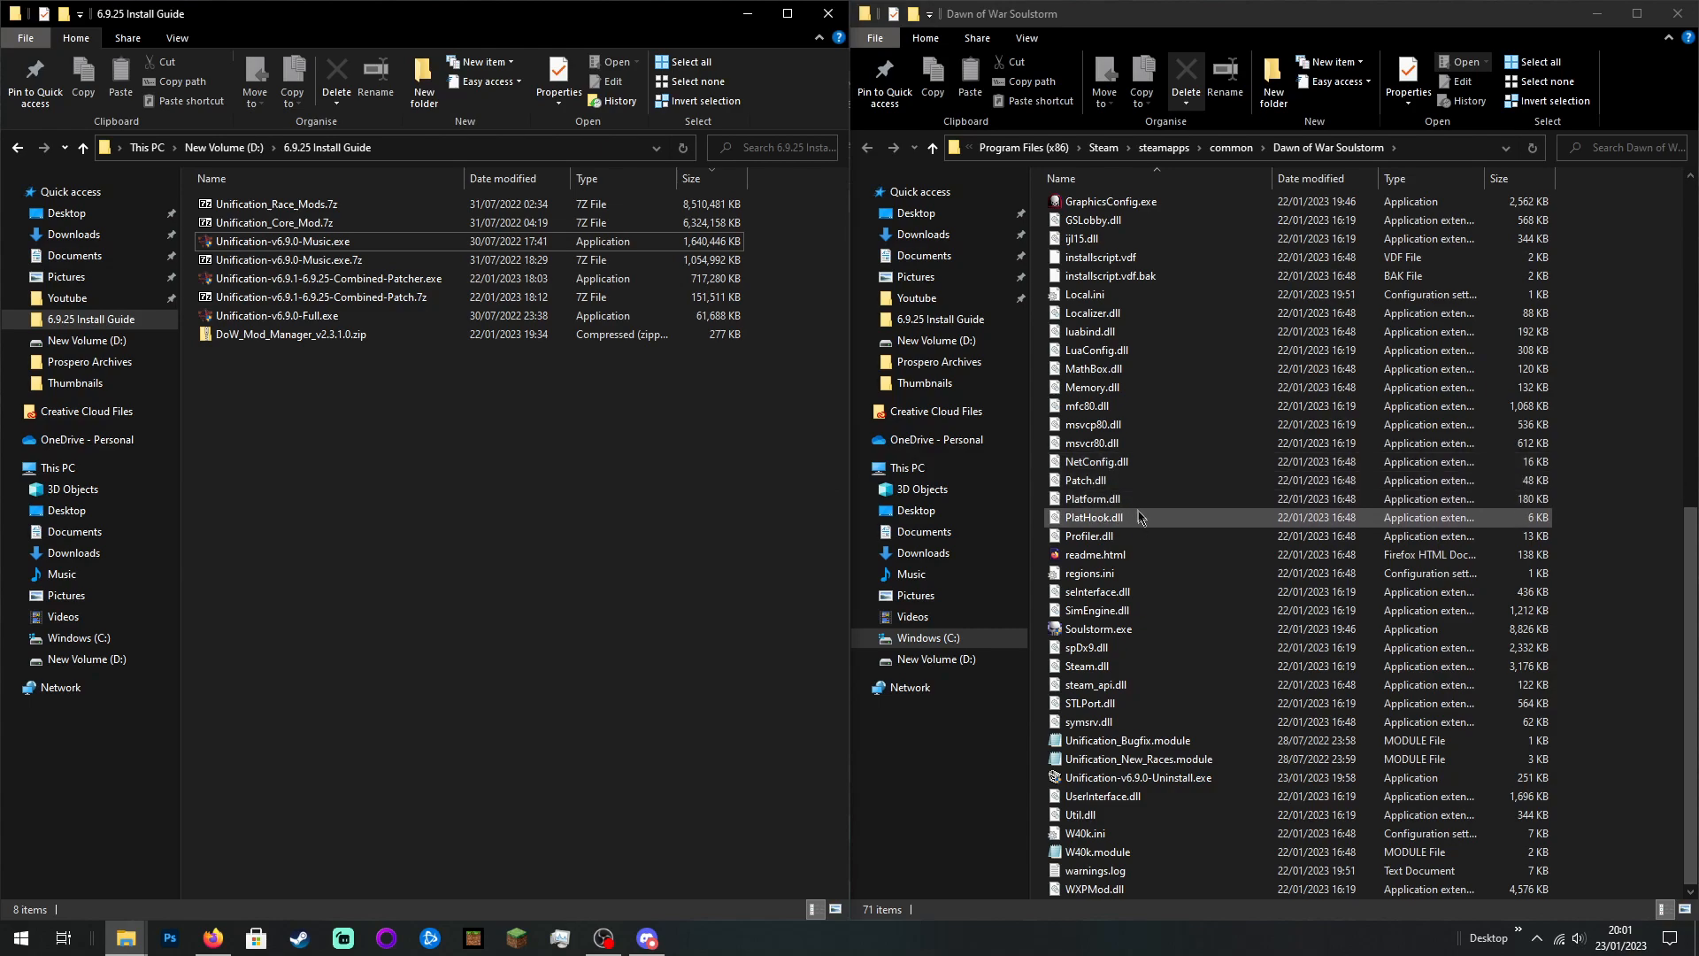
# Step: Inspect the contents of the Unification_Bugfix folder inside the Dawn of War Soulstorm folder and return to the game folder
pyautogui.scroll(8, 1151, 531)
pyautogui.scroll(3, 1159, 540)
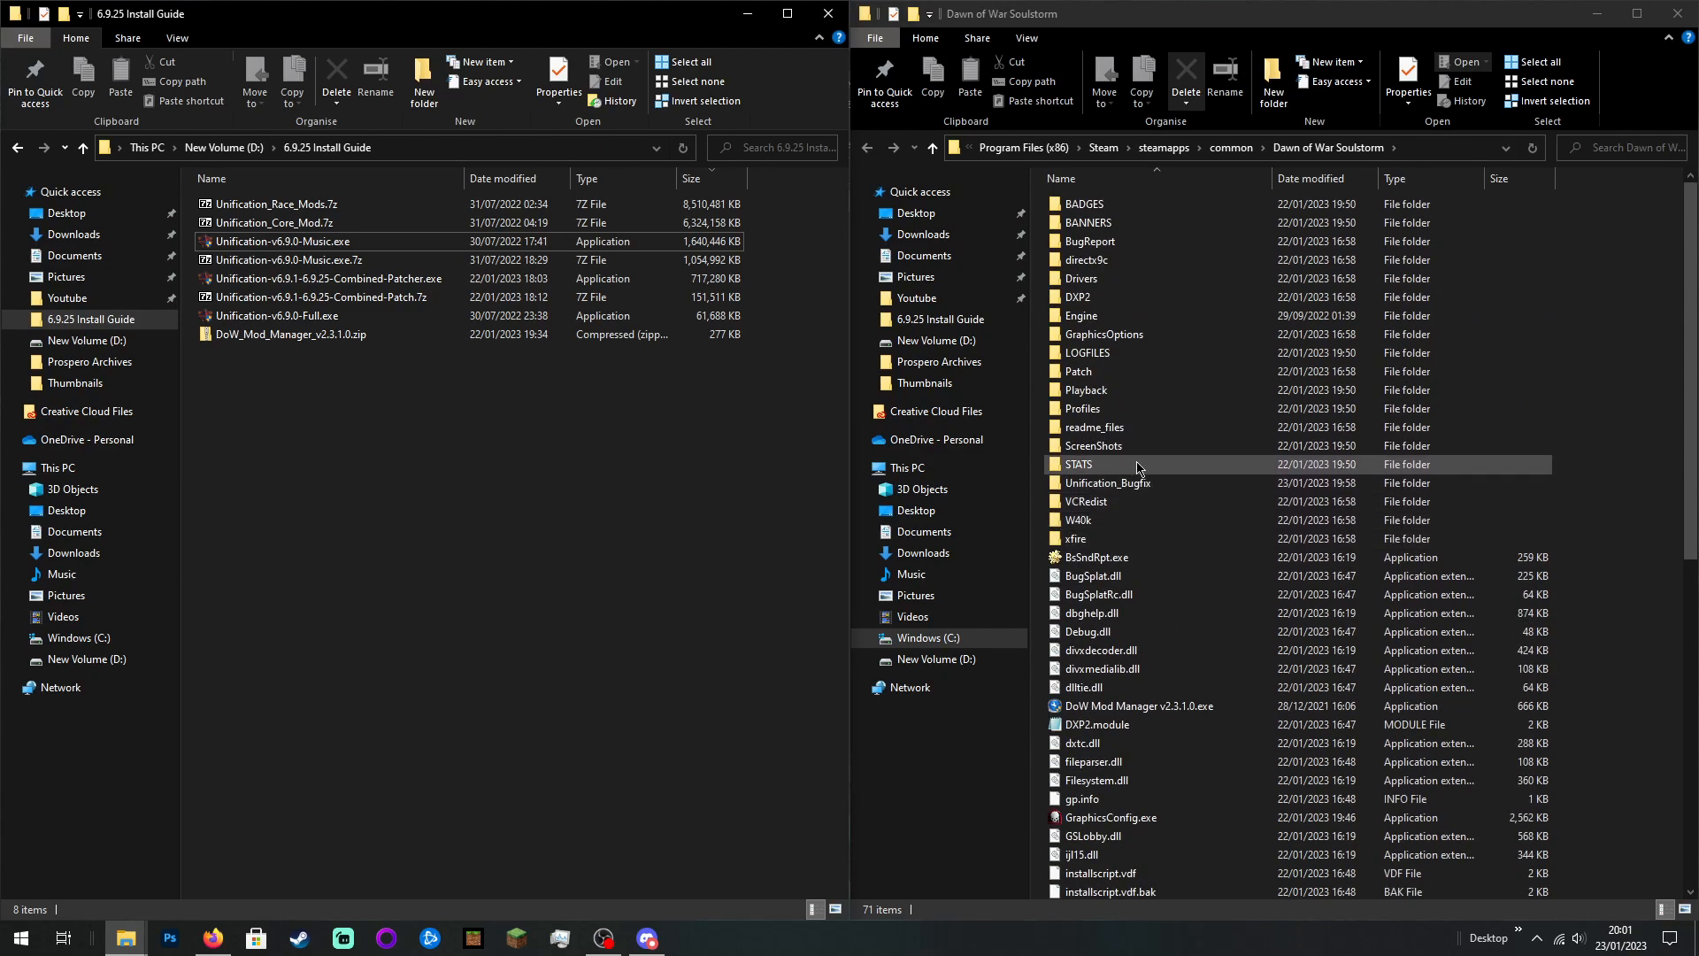
pyautogui.doubleClick(1097, 486)
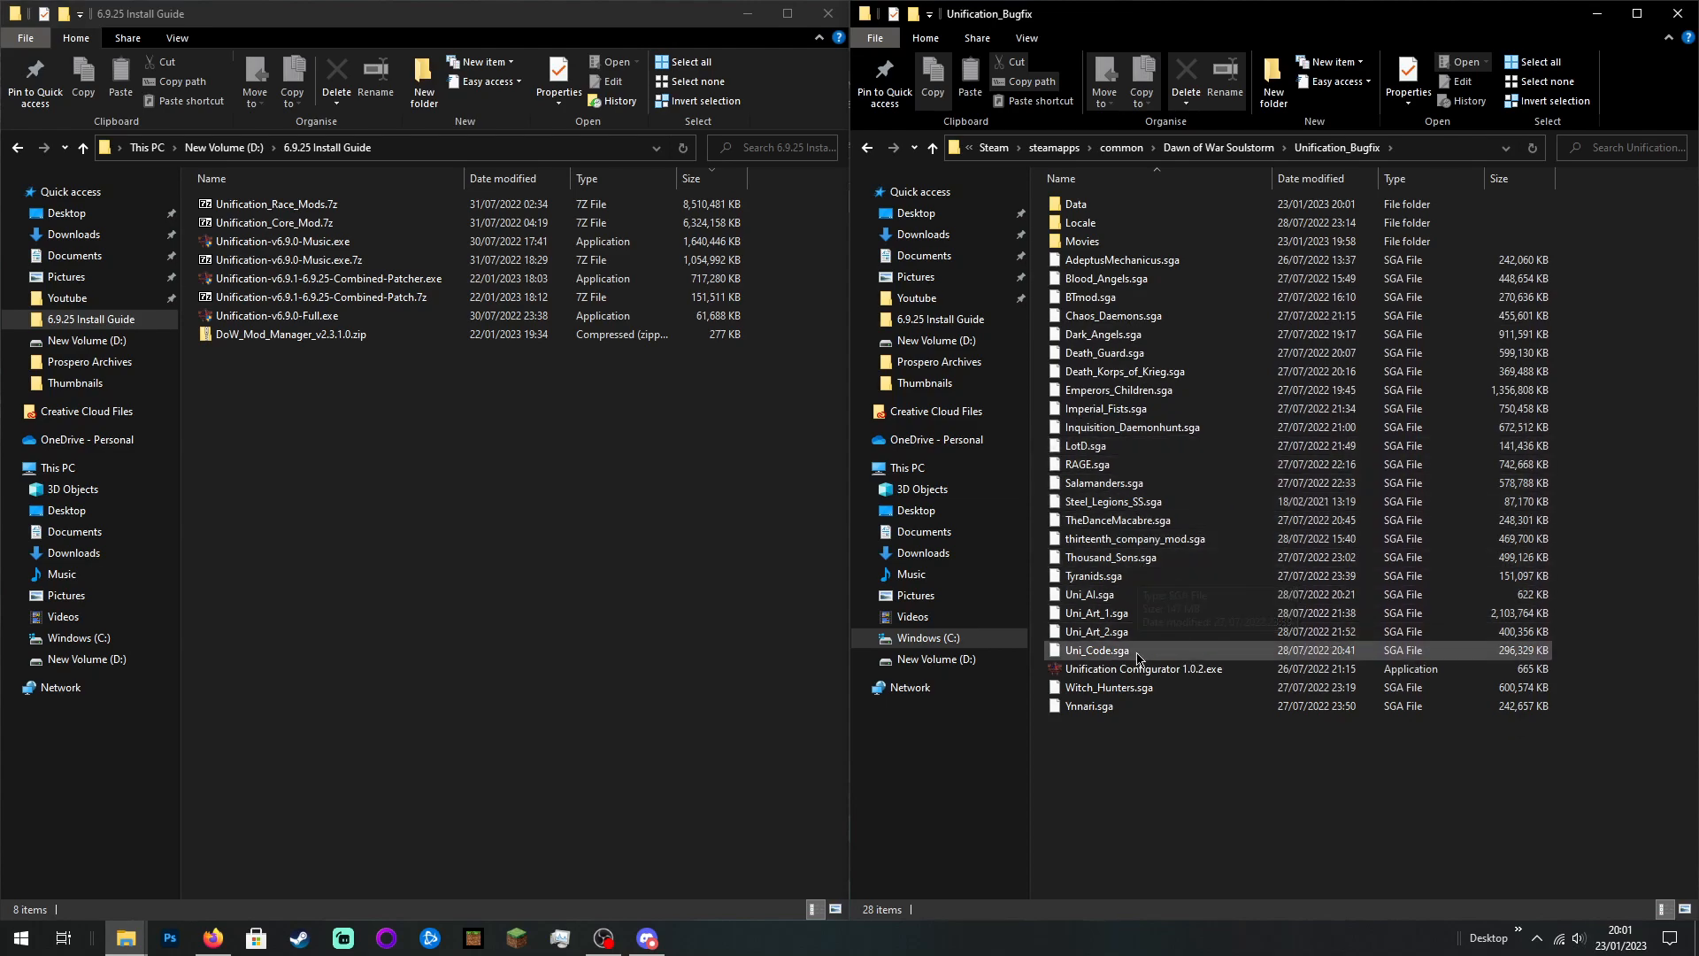
pyautogui.click(869, 149)
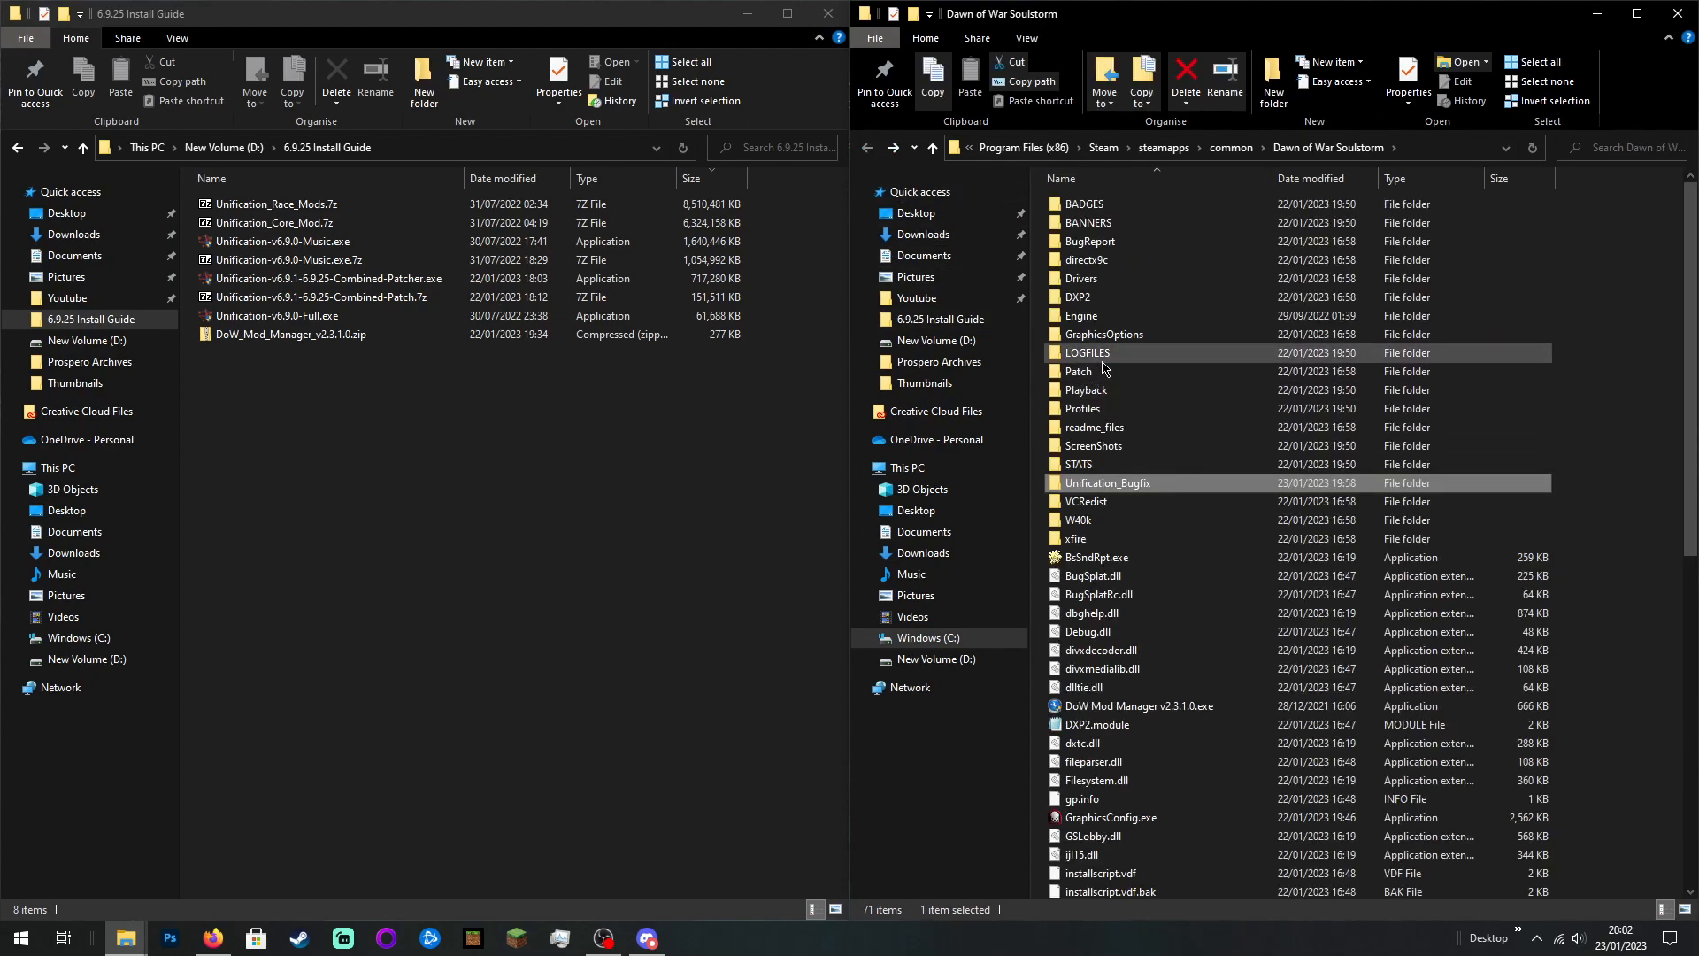
# Step: Review the Unification module files and uninstaller in the Dawn of War Soulstorm folder alongside the mod manager and Unification_Bugfix folder
pyautogui.scroll(-3, 1107, 376)
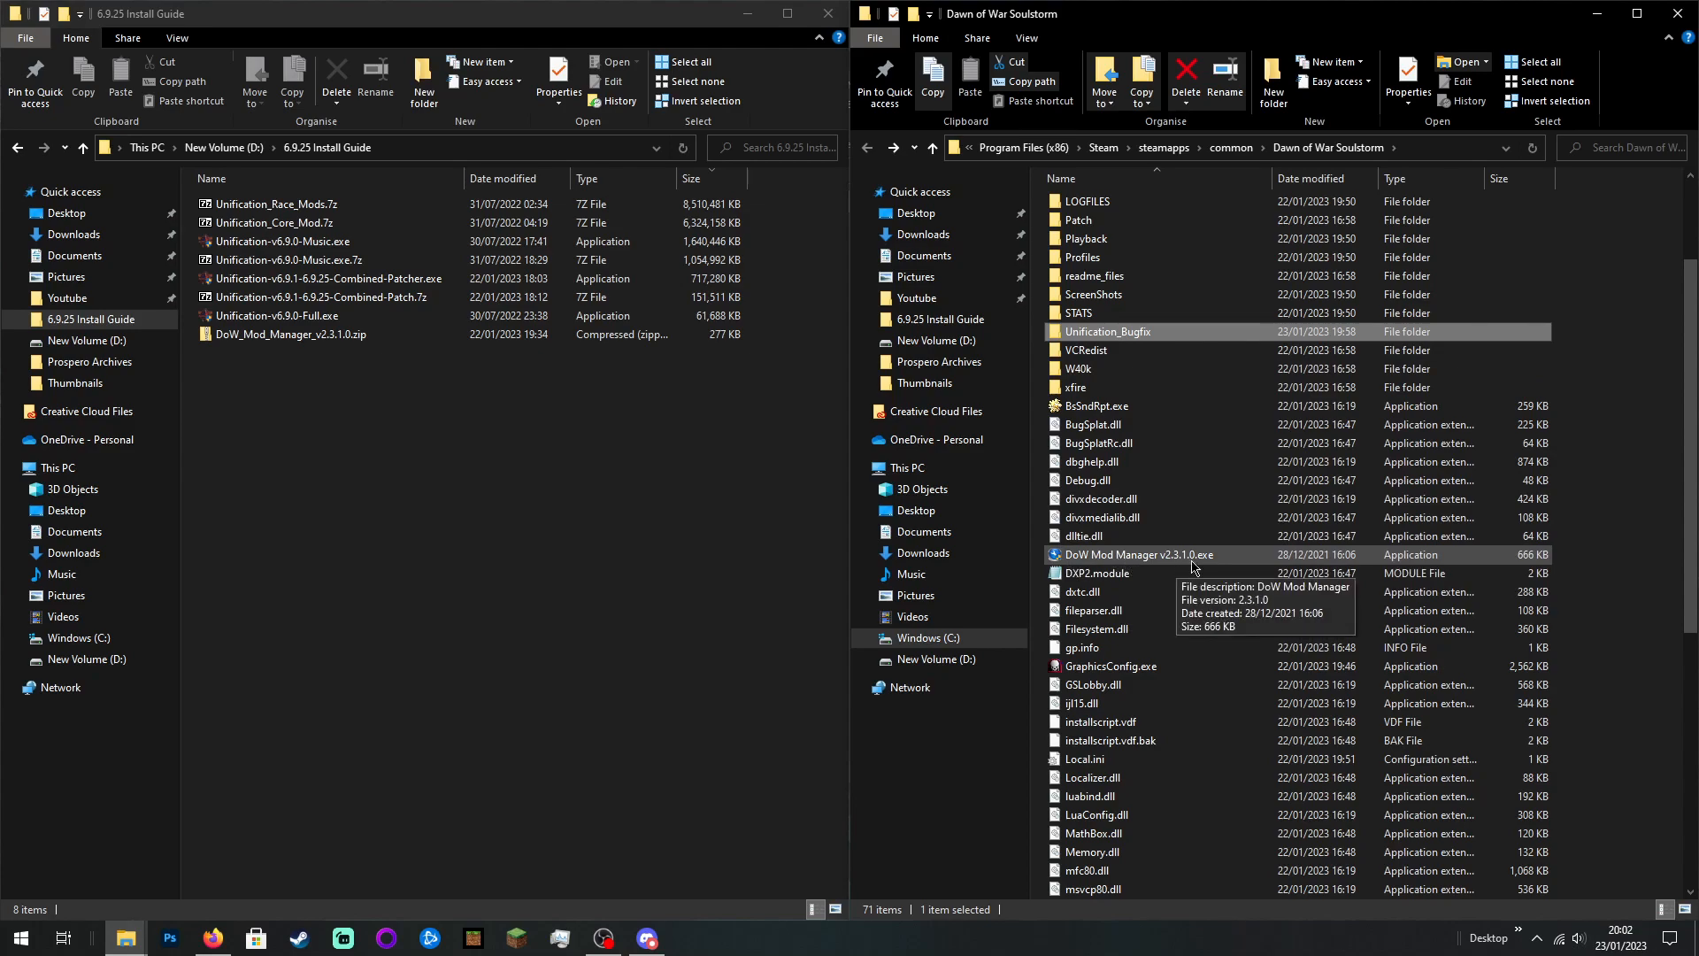
pyautogui.scroll(-8, 1194, 566)
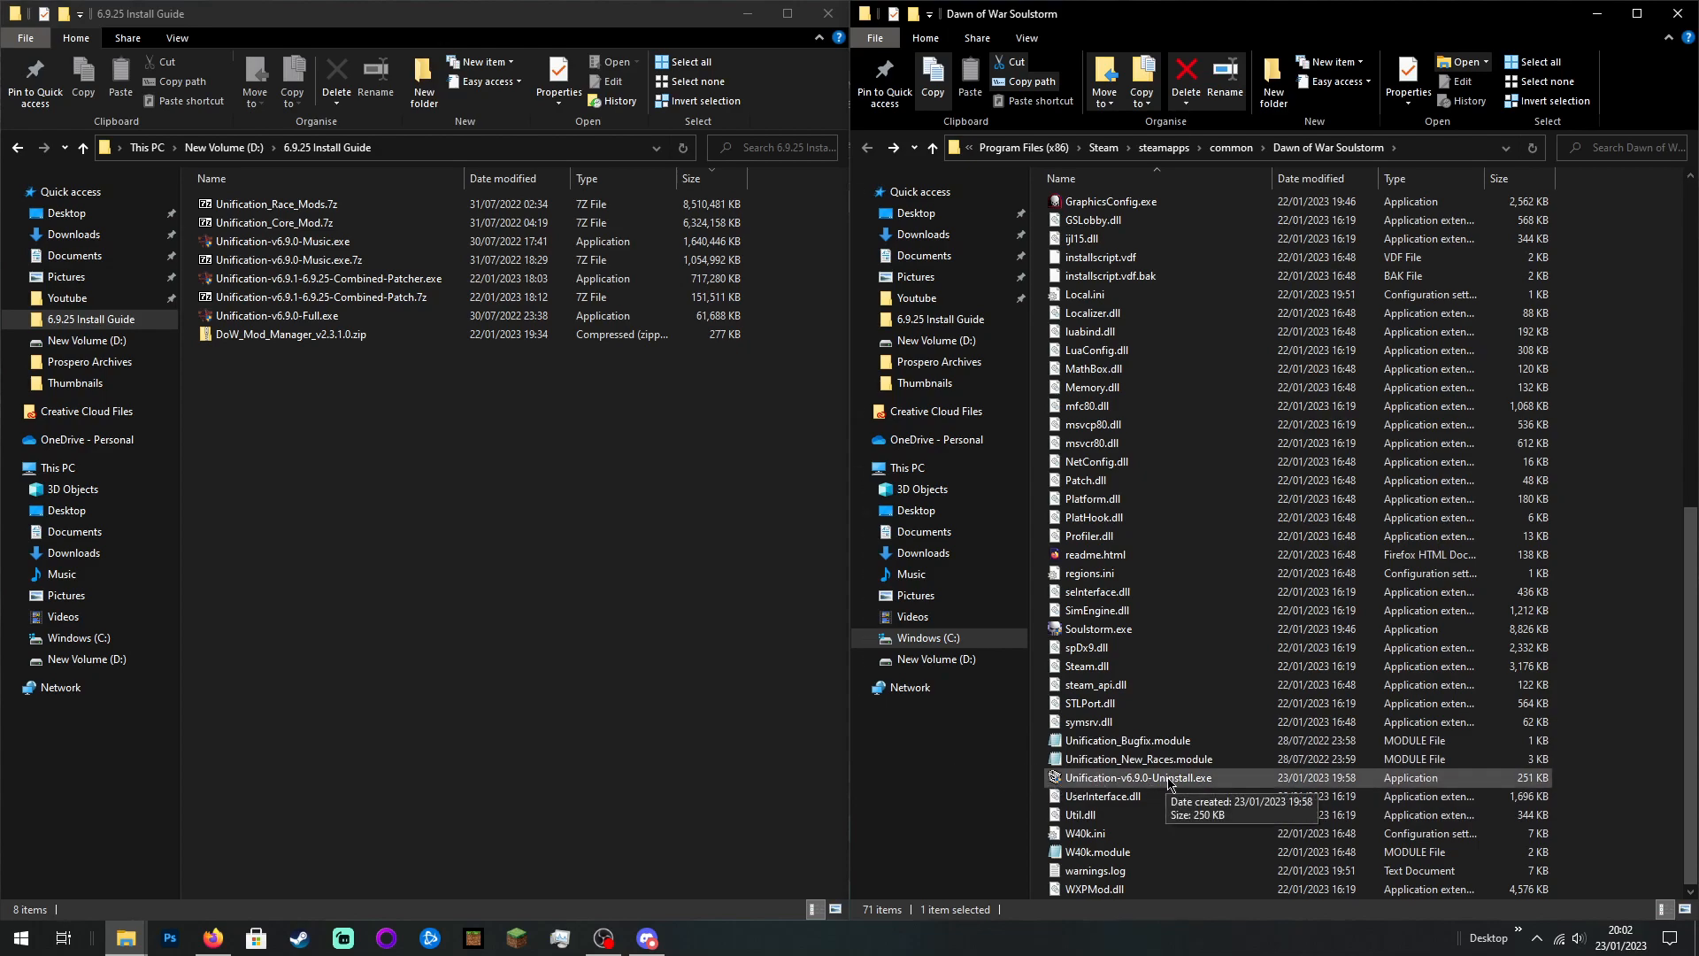
pyautogui.click(1154, 741)
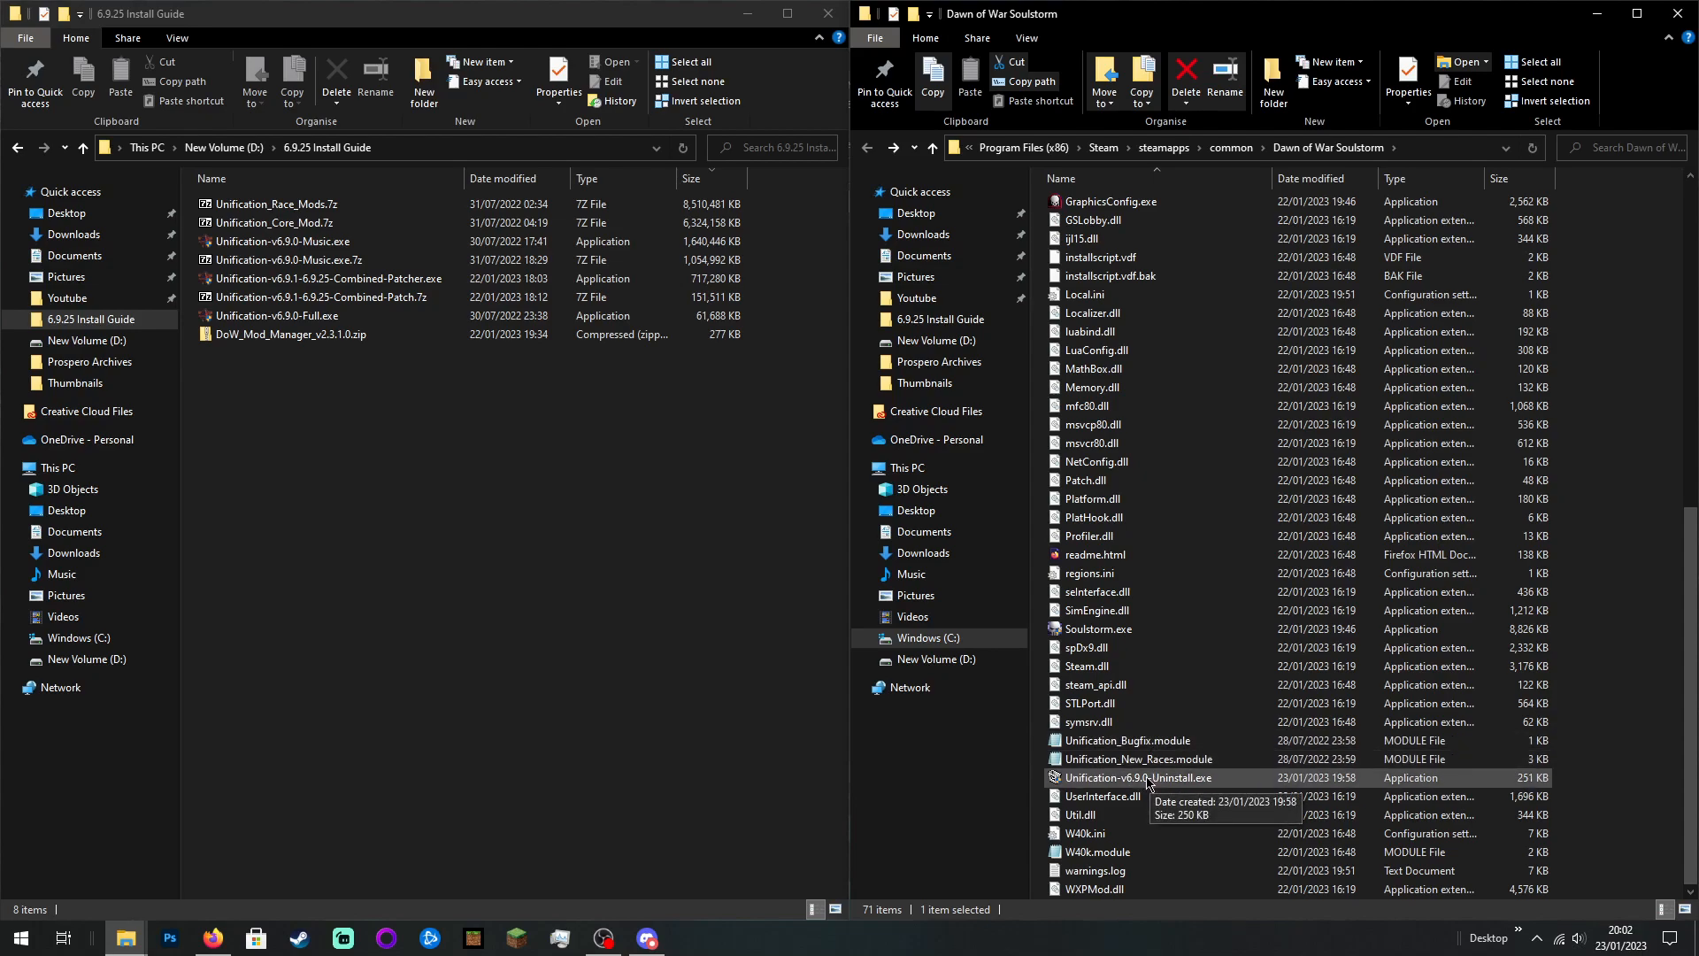
pyautogui.keyDown('shift'); pyautogui.click(1147, 778); pyautogui.keyUp('shift')
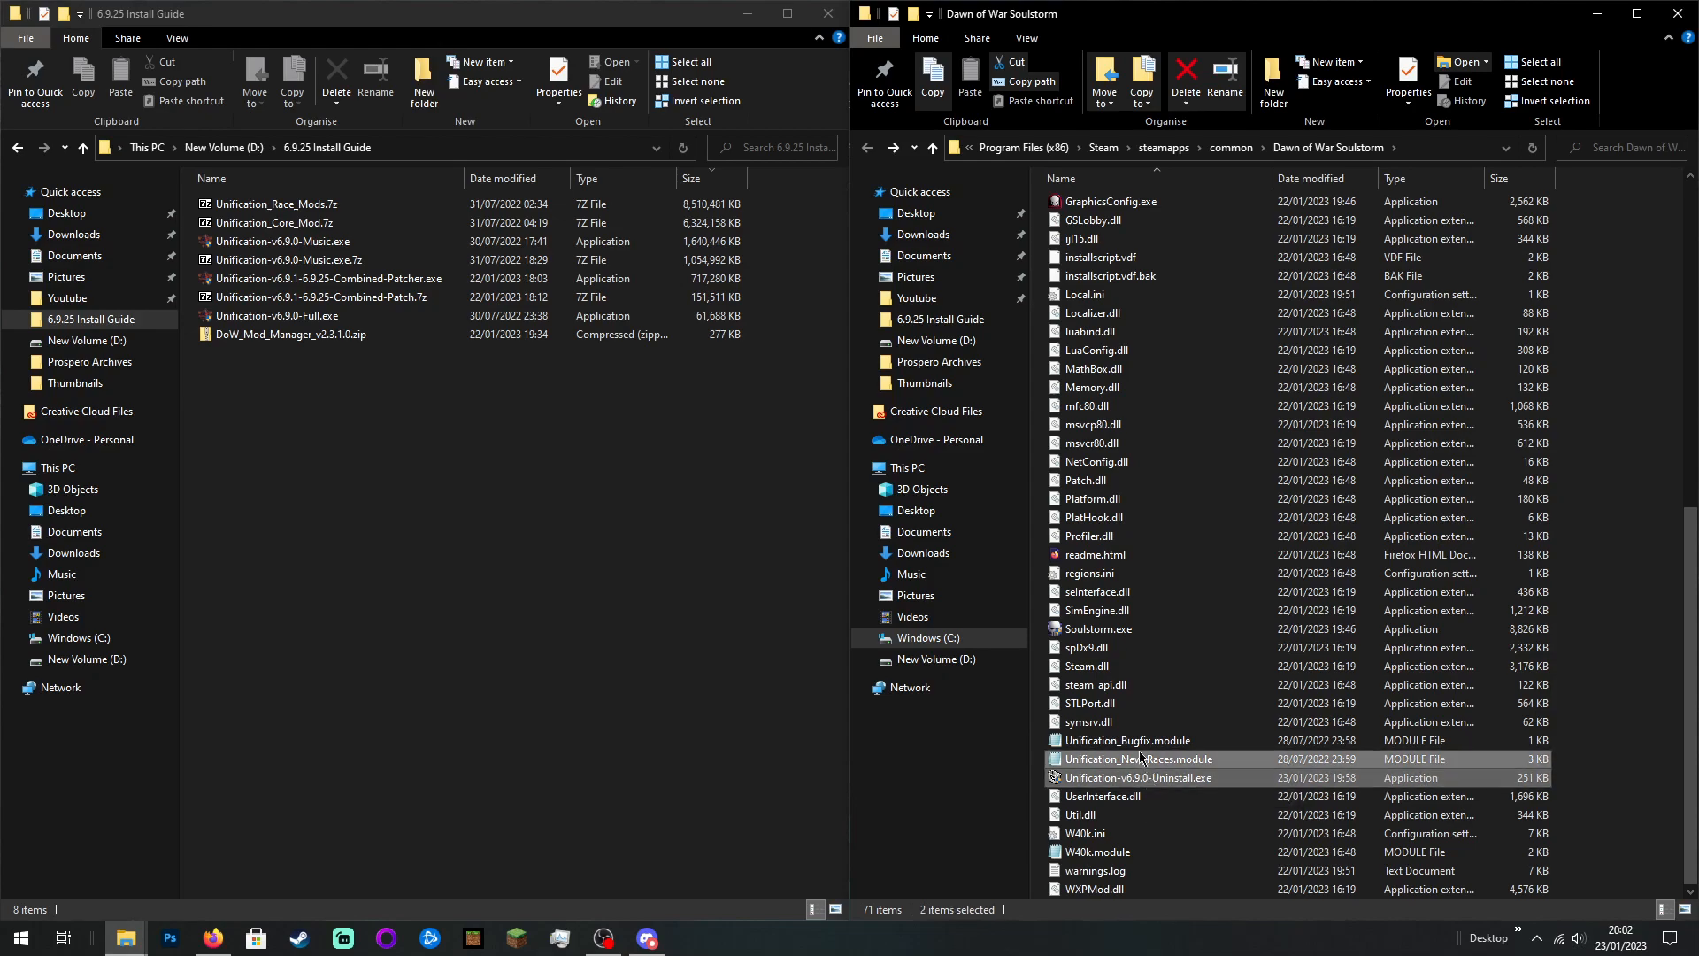
pyautogui.keyDown('ctrl'); pyautogui.click(1134, 632); pyautogui.keyUp('ctrl')
pyautogui.scroll(9, 1134, 643)
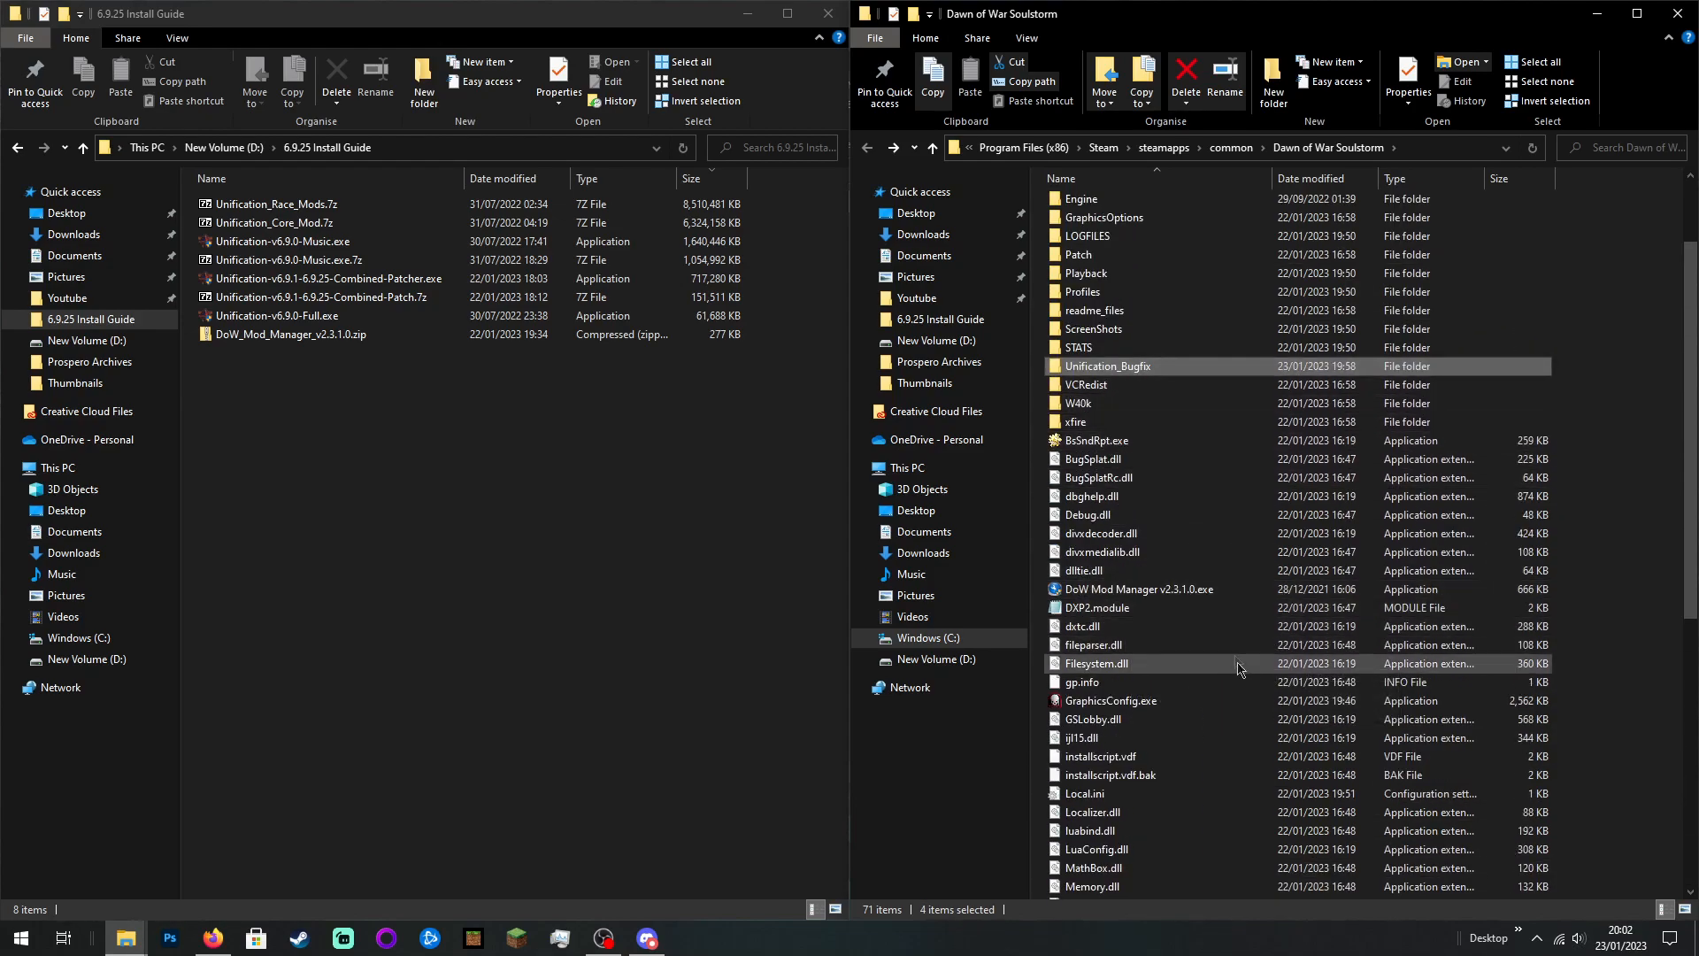
pyautogui.scroll(-9, 1149, 695)
pyautogui.click(1147, 686)
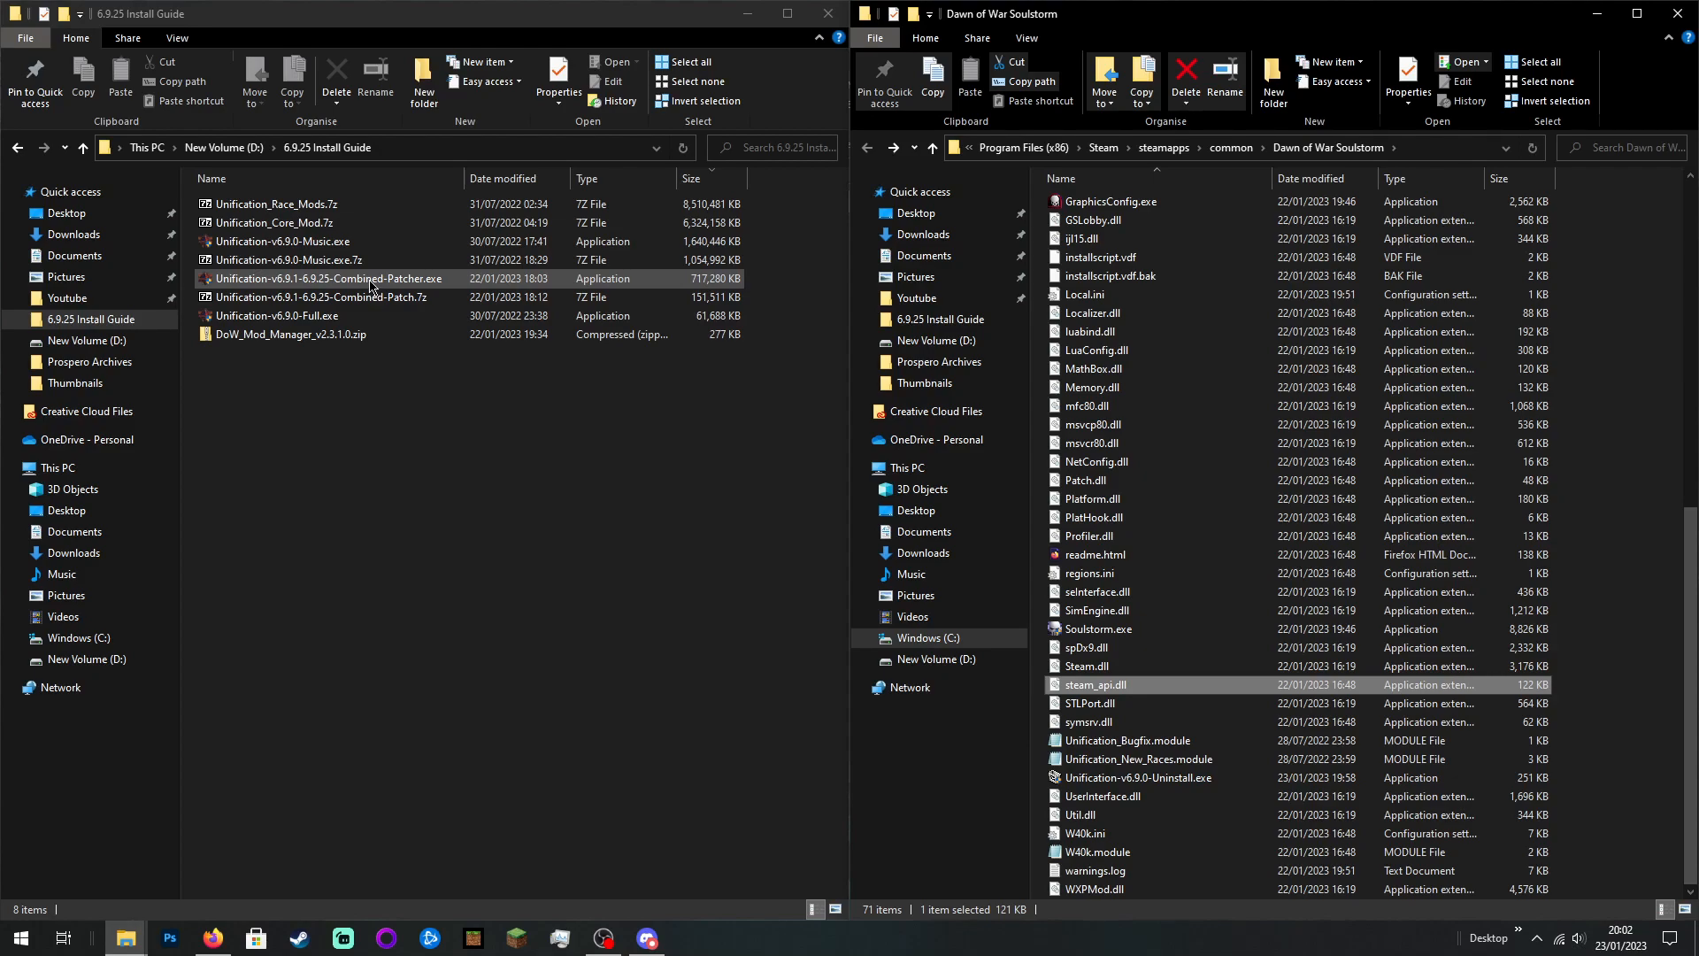
# Step: Launch Unification-v6.9.1-6.9.25-Combined-Patcher.exe, toggle the setup music and accept the license agreement
pyautogui.click(309, 280)
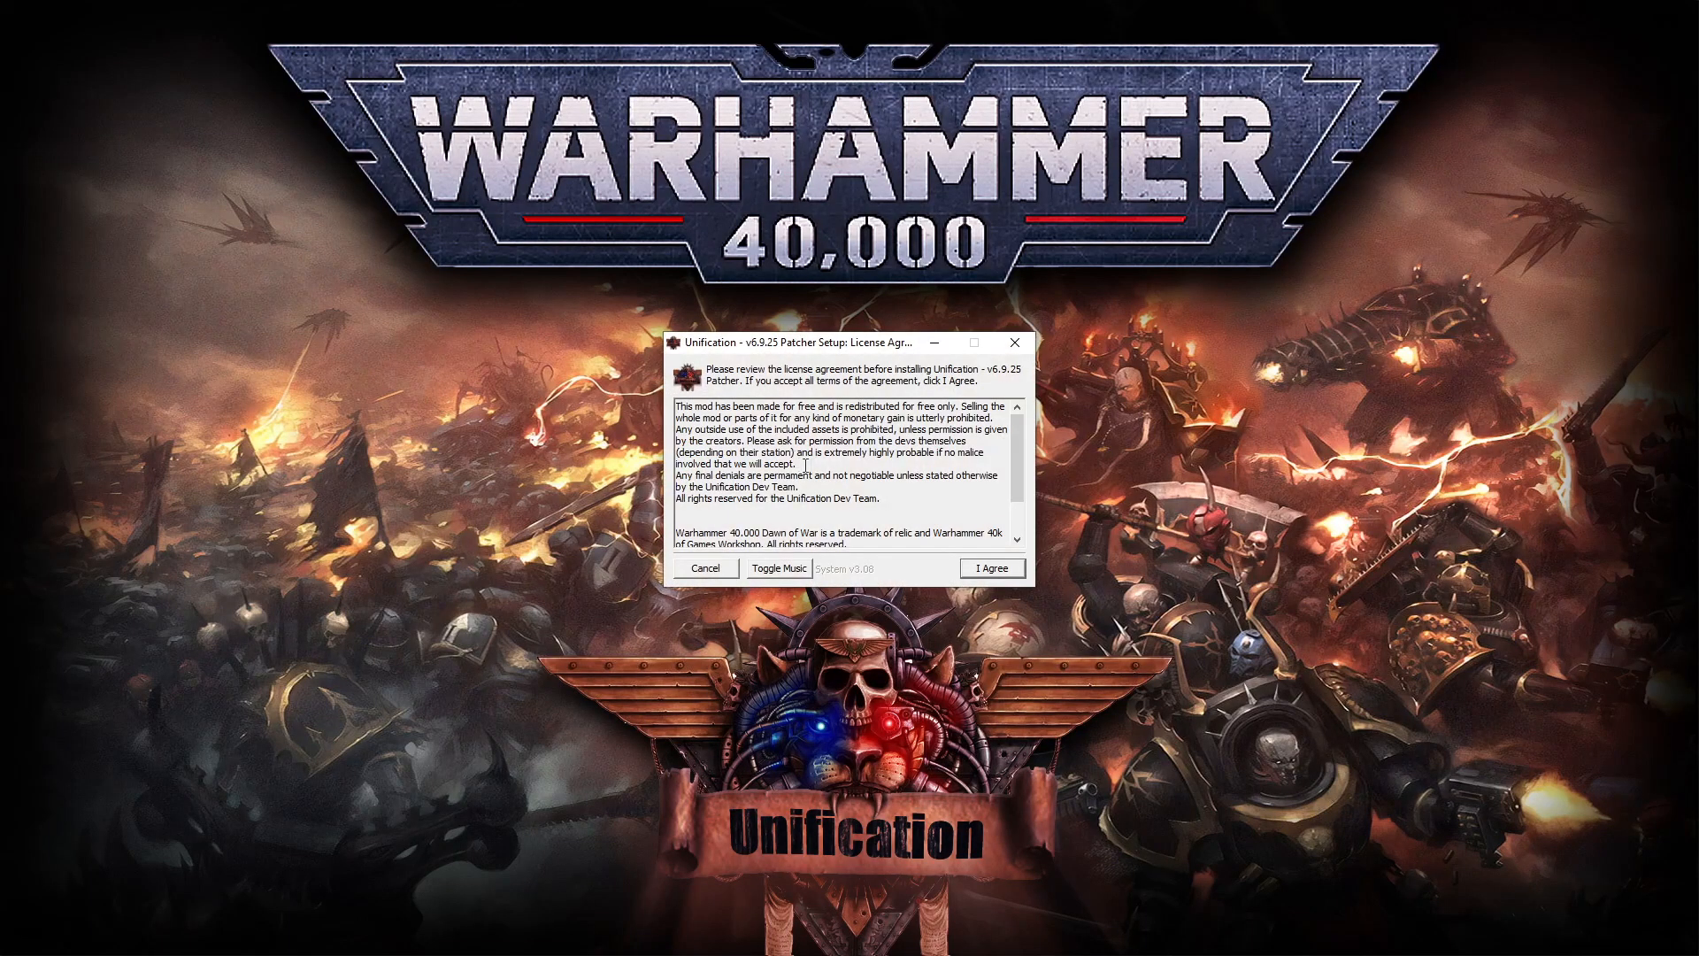
pyautogui.click(790, 574)
pyautogui.click(854, 451)
pyautogui.scroll(-3, 854, 452)
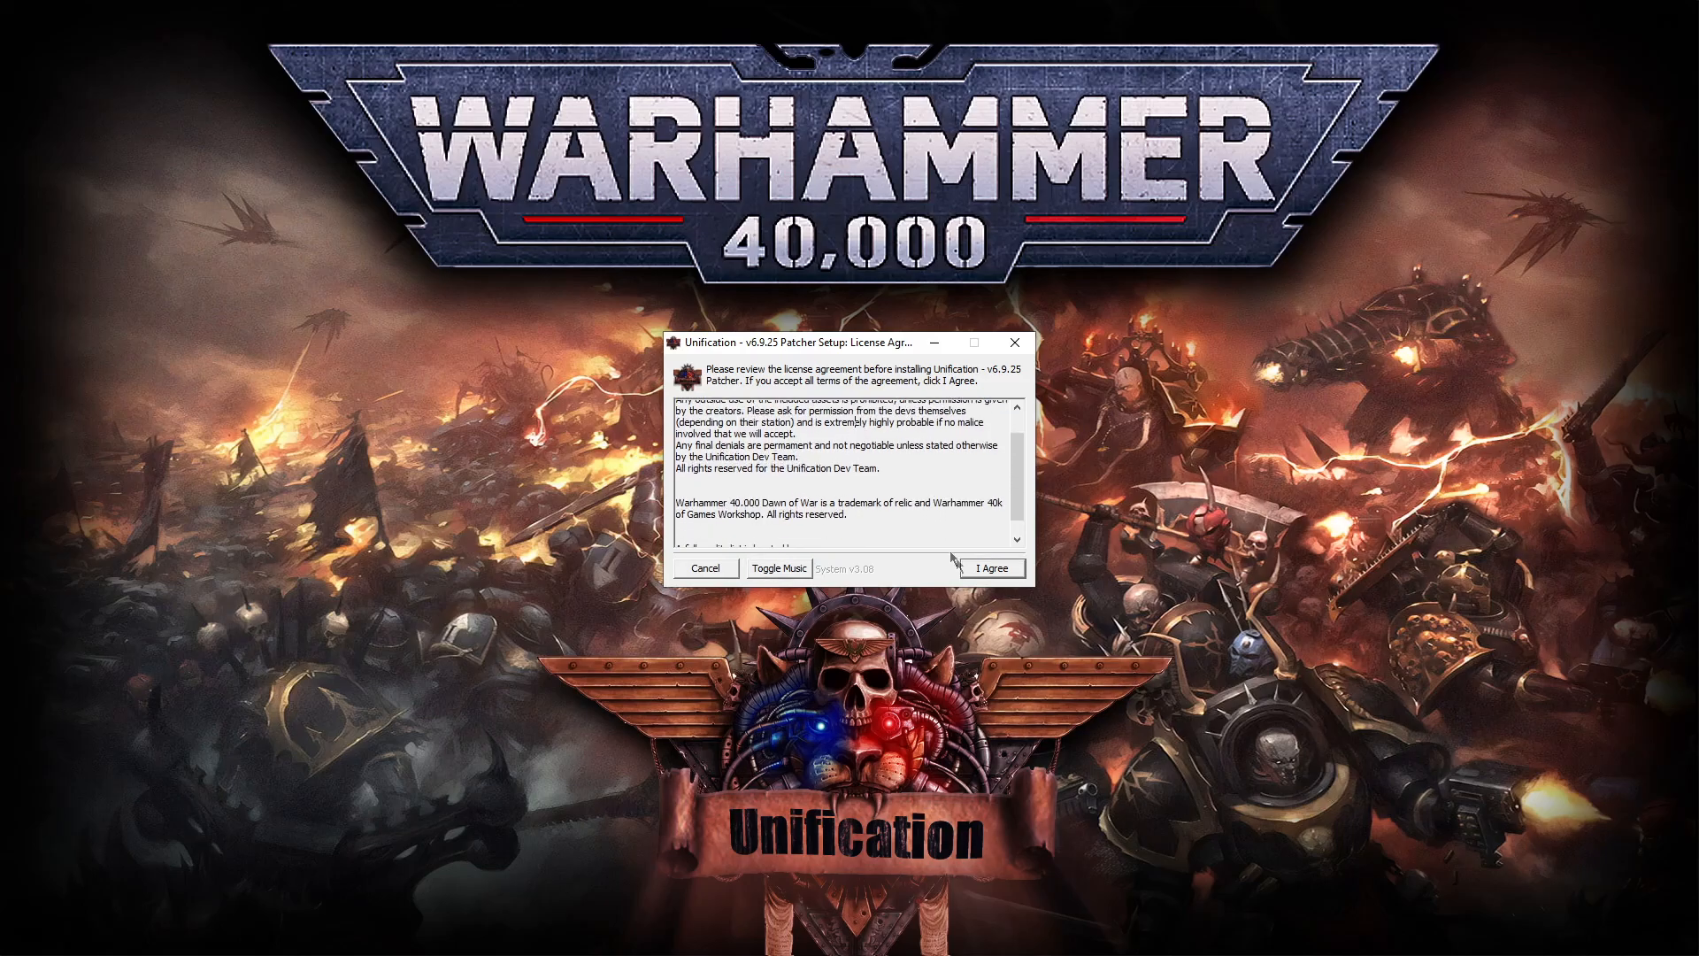
pyautogui.click(998, 574)
# Step: Check that the patcher's destination is the Dawn of War Soulstorm folder, install the 6.9.25 patch and close the setup
pyautogui.click(822, 442)
pyautogui.moveTo(929, 442); pyautogui.dragTo(612, 447)
pyautogui.click(725, 444)
pyautogui.moveTo(755, 445); pyautogui.dragTo(950, 436)
pyautogui.click(899, 446)
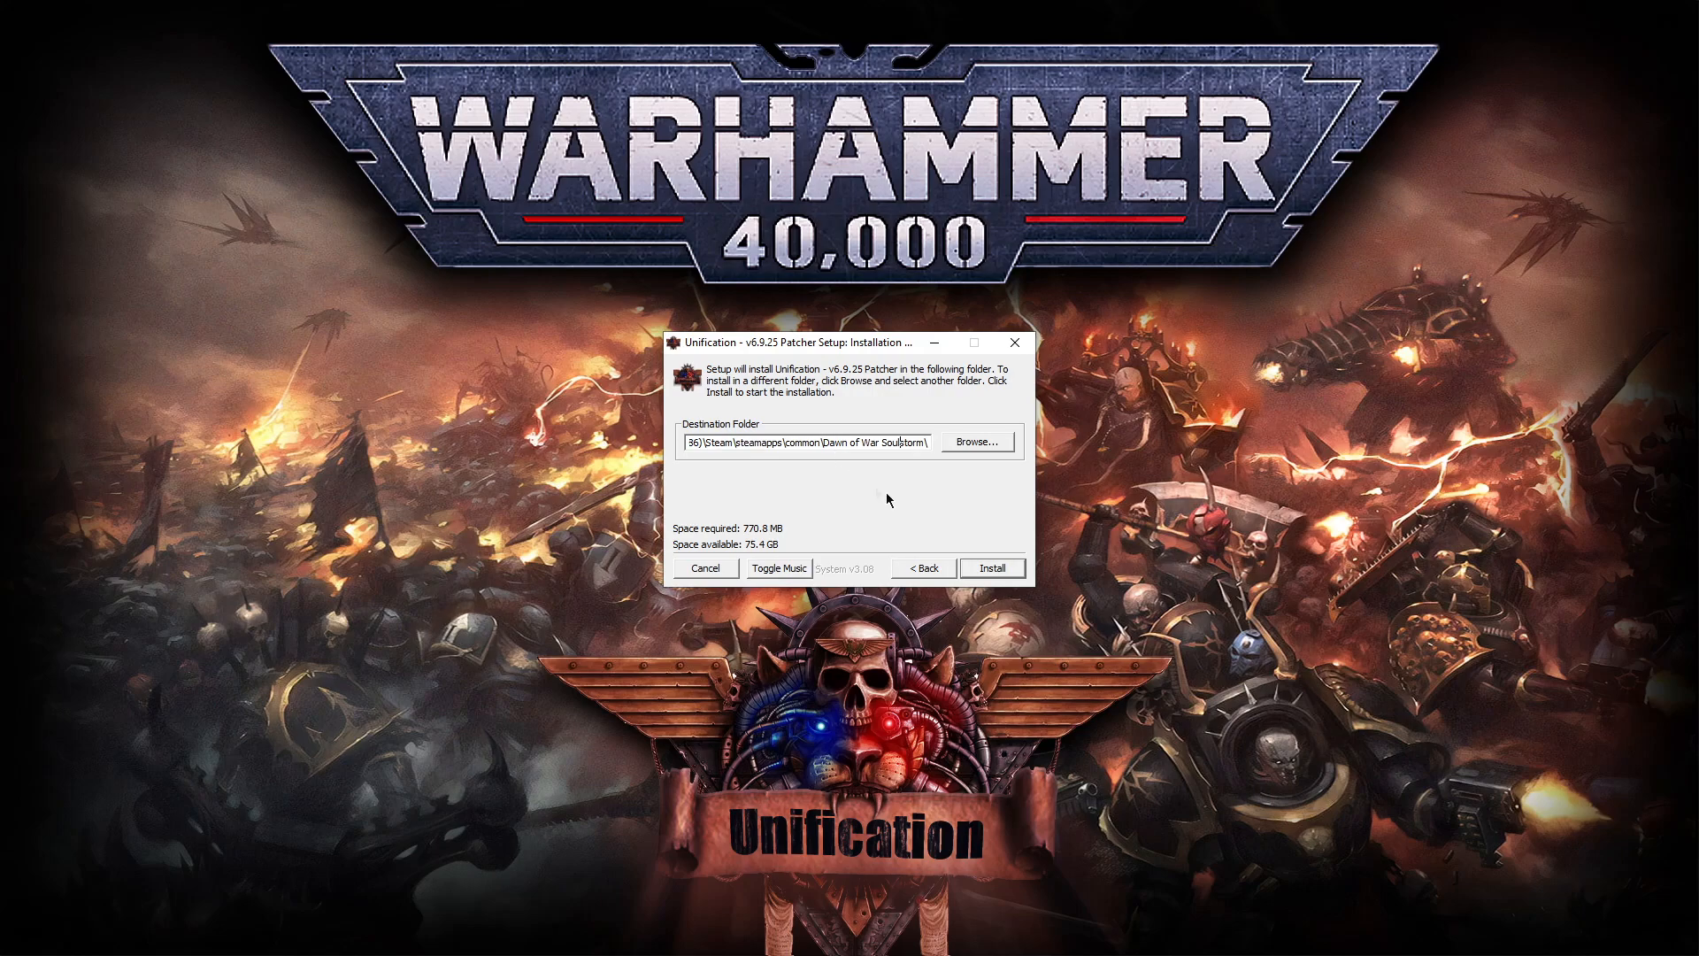
pyautogui.click(993, 569)
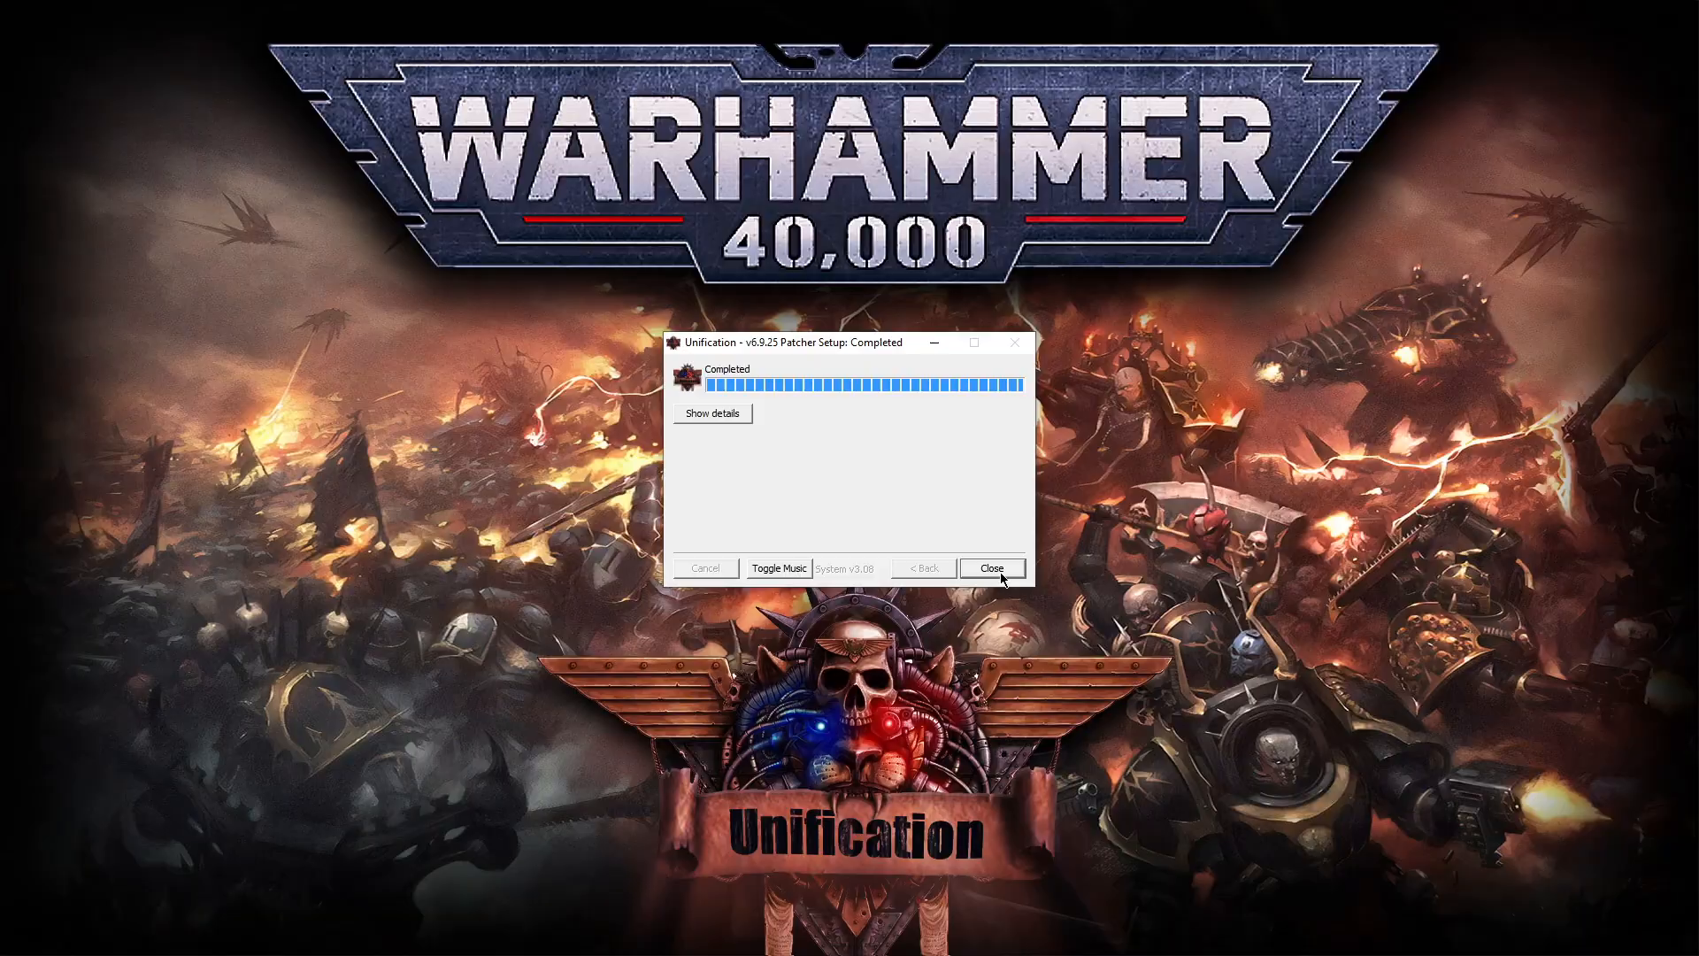
pyautogui.click(1000, 572)
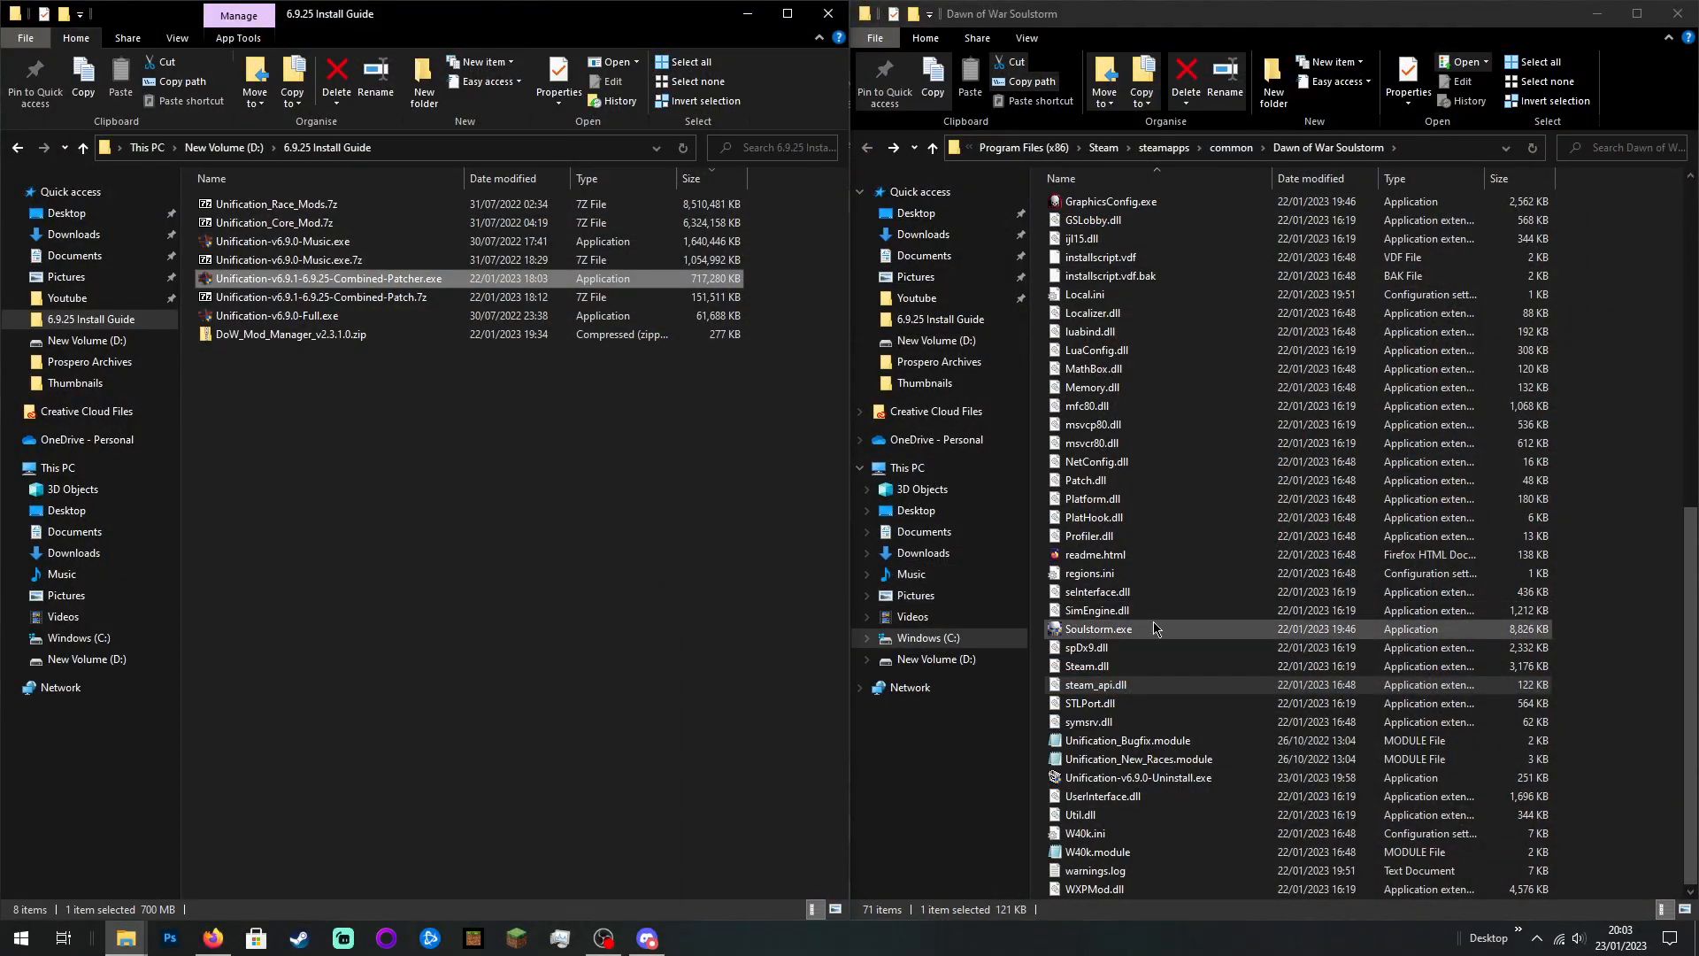
# Step: Run DoW Mod Manager v2.3.1.0.exe as administrator, check the installed Unification mods and their versions, and close it
pyautogui.click(1212, 557)
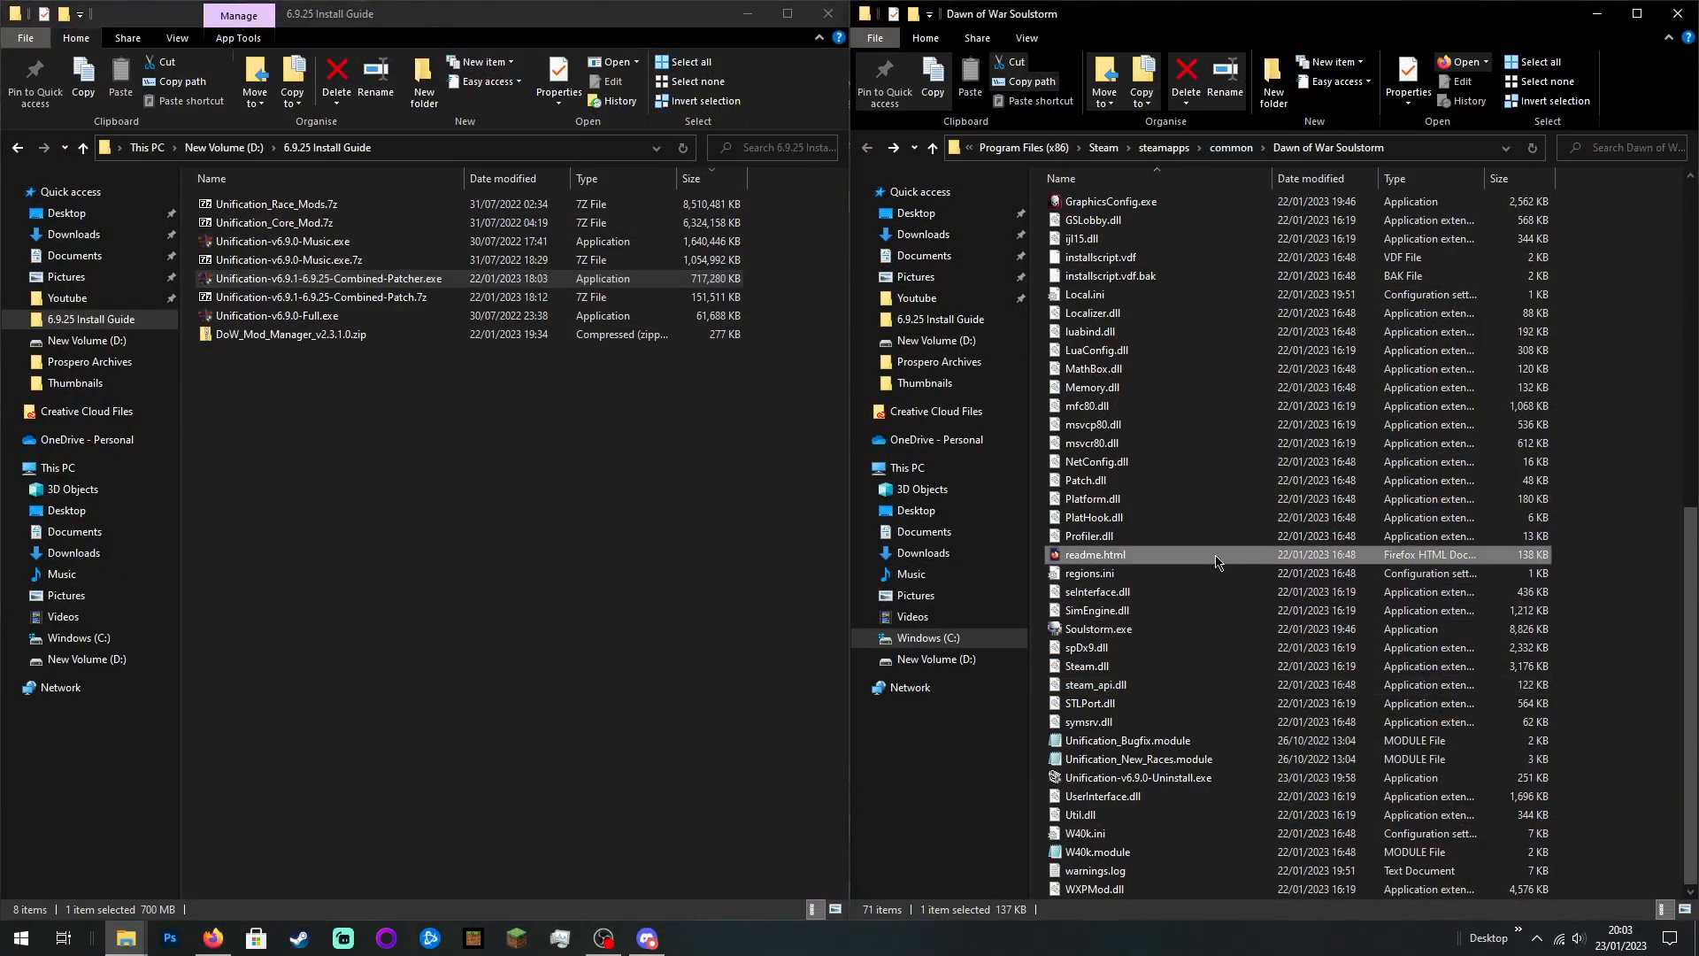
pyautogui.scroll(7, 1214, 559)
pyautogui.scroll(4, 1217, 559)
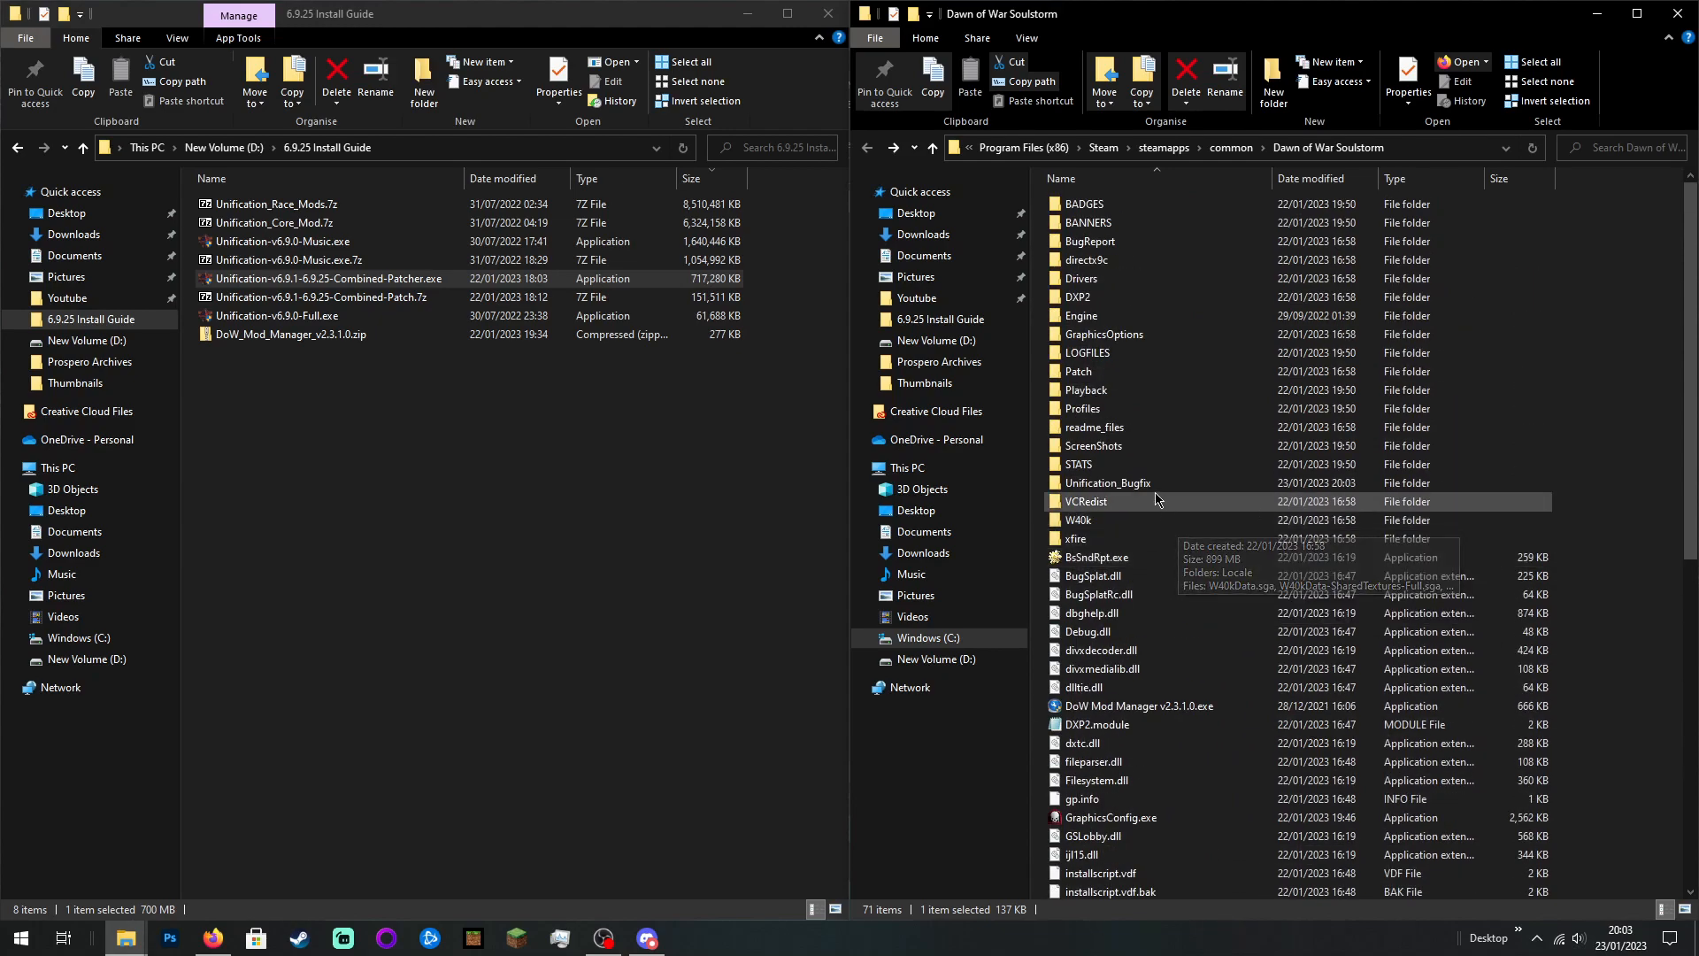
pyautogui.scroll(-1, 1190, 526)
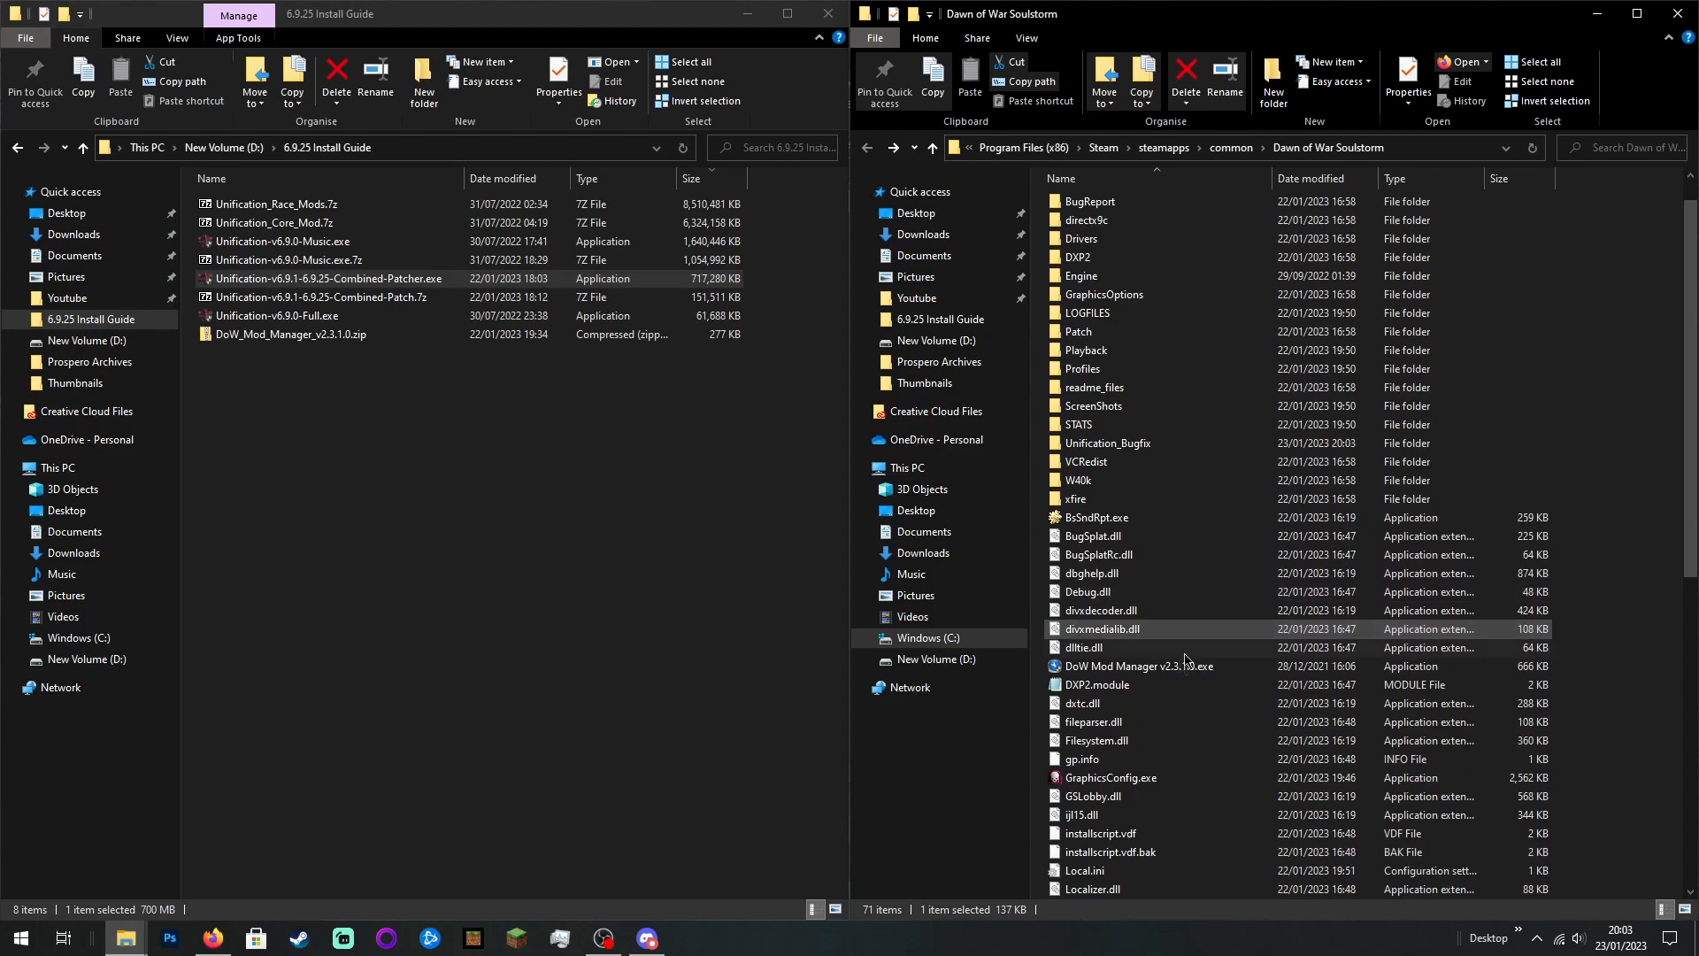
pyautogui.rightClick(1129, 675)
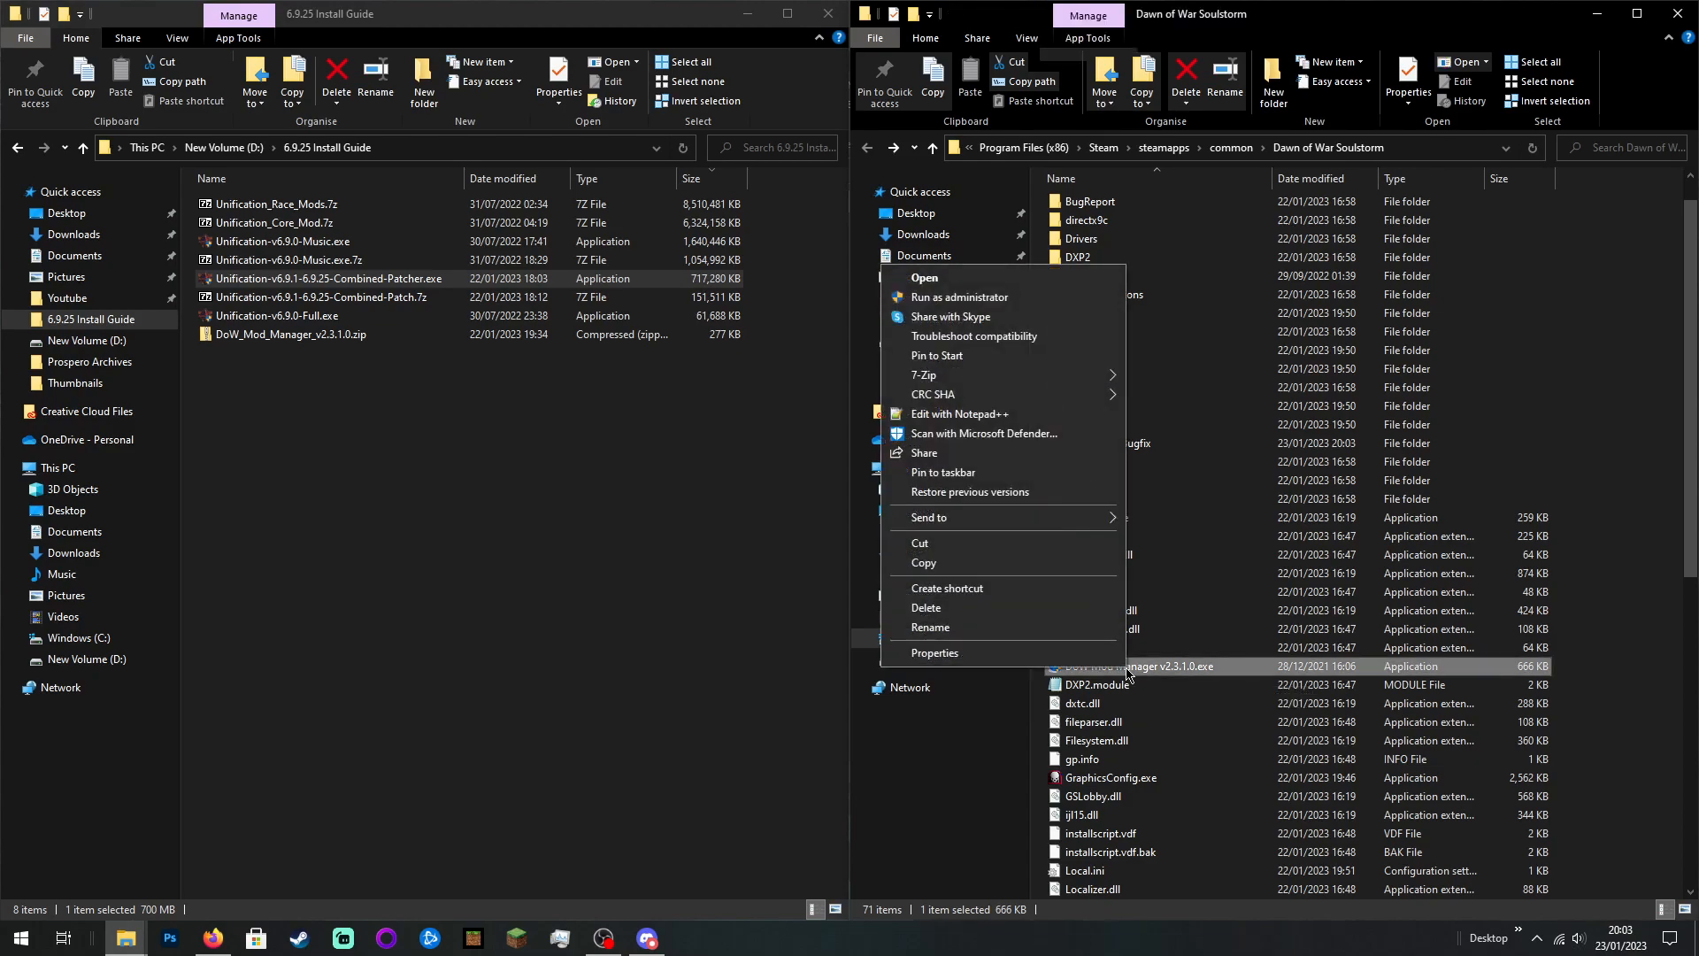
pyautogui.click(960, 301)
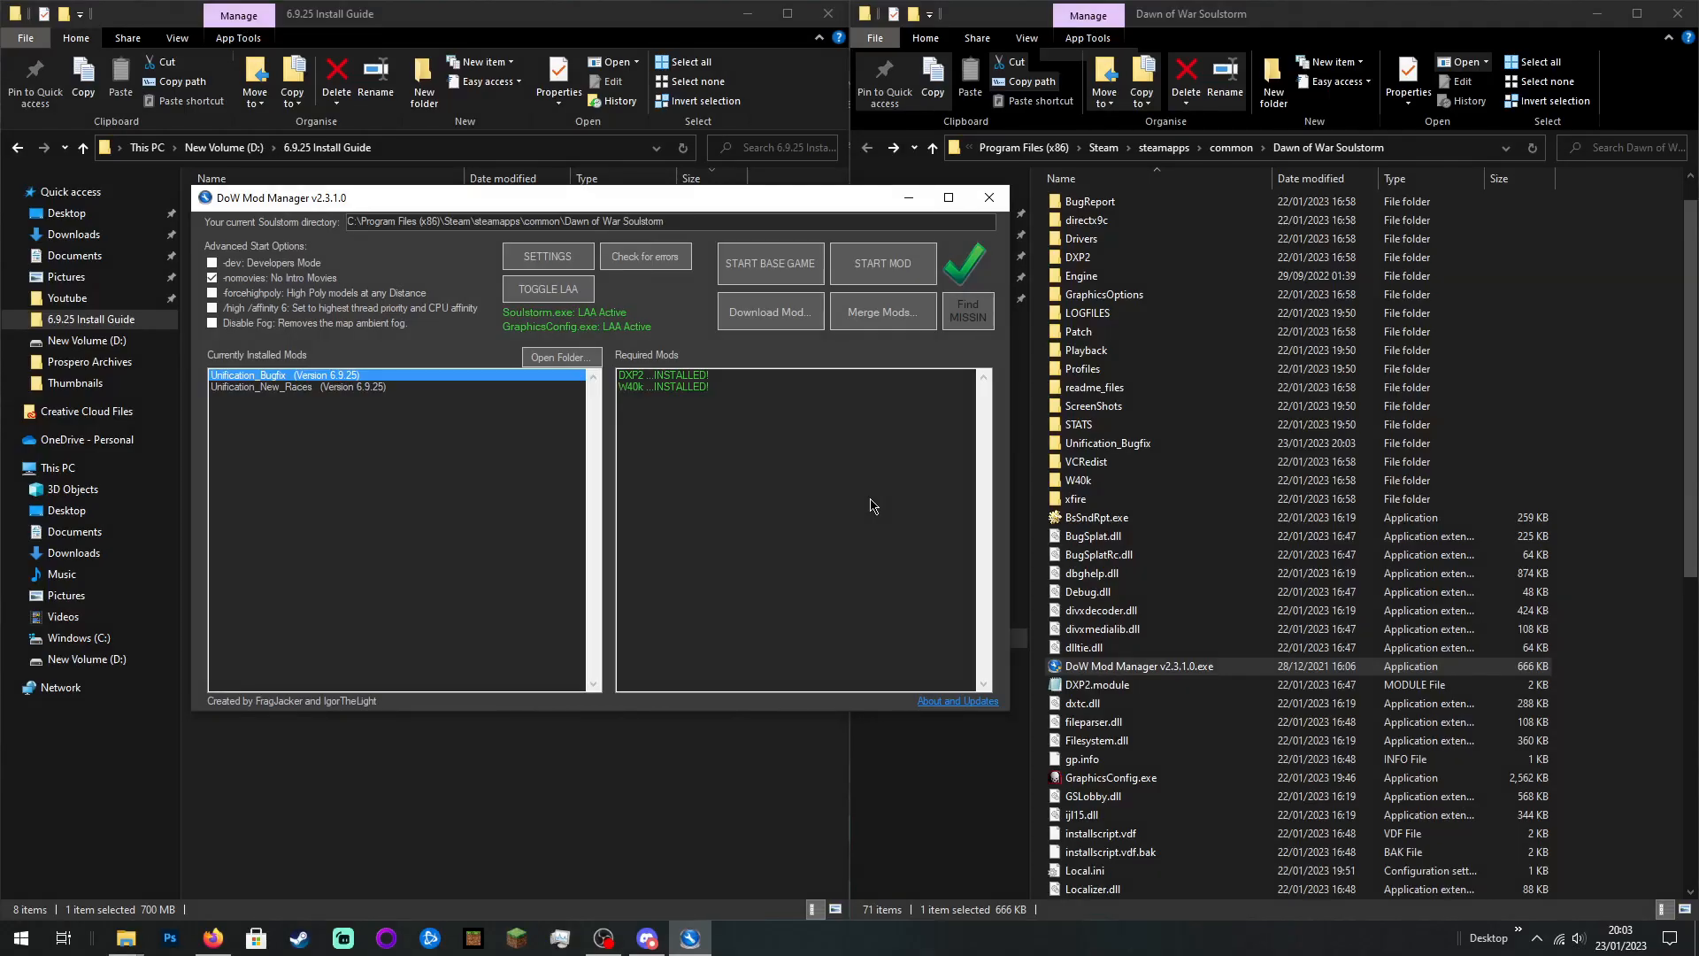
pyautogui.click(989, 198)
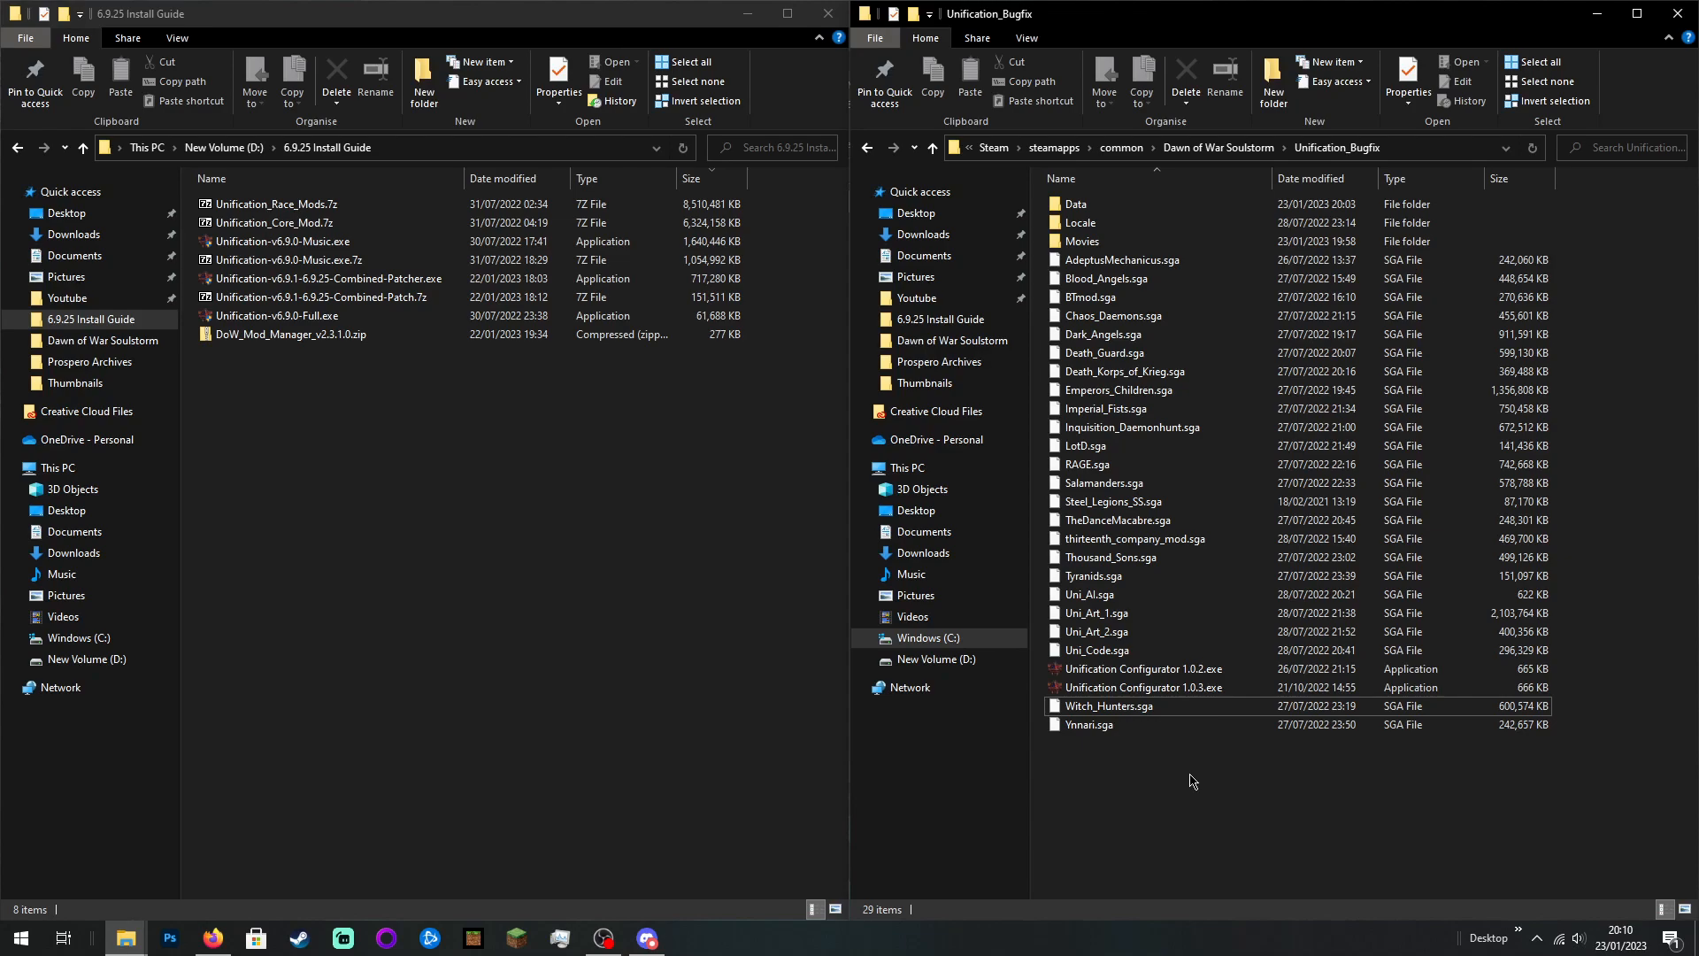
# Step: Compare Unification Configurator 1.0.2.exe and 1.0.3.exe in the Unification_Bugfix folder and return to the Dawn of War Soulstorm folder
pyautogui.click(1141, 431)
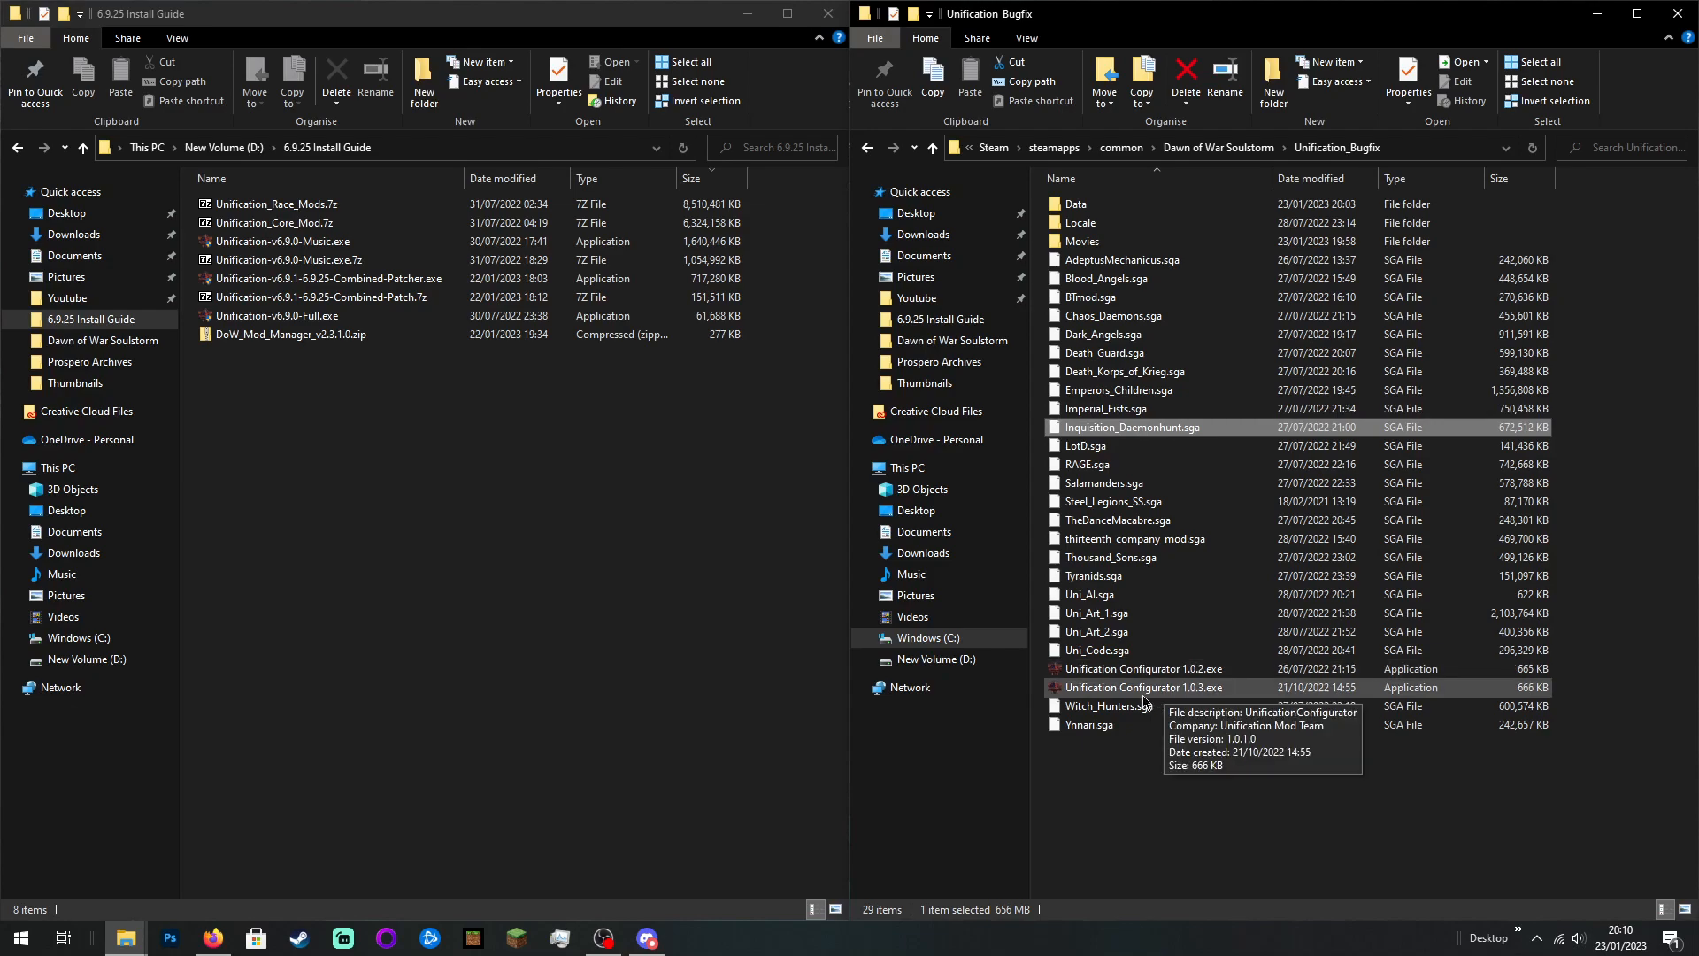
pyautogui.click(1078, 674)
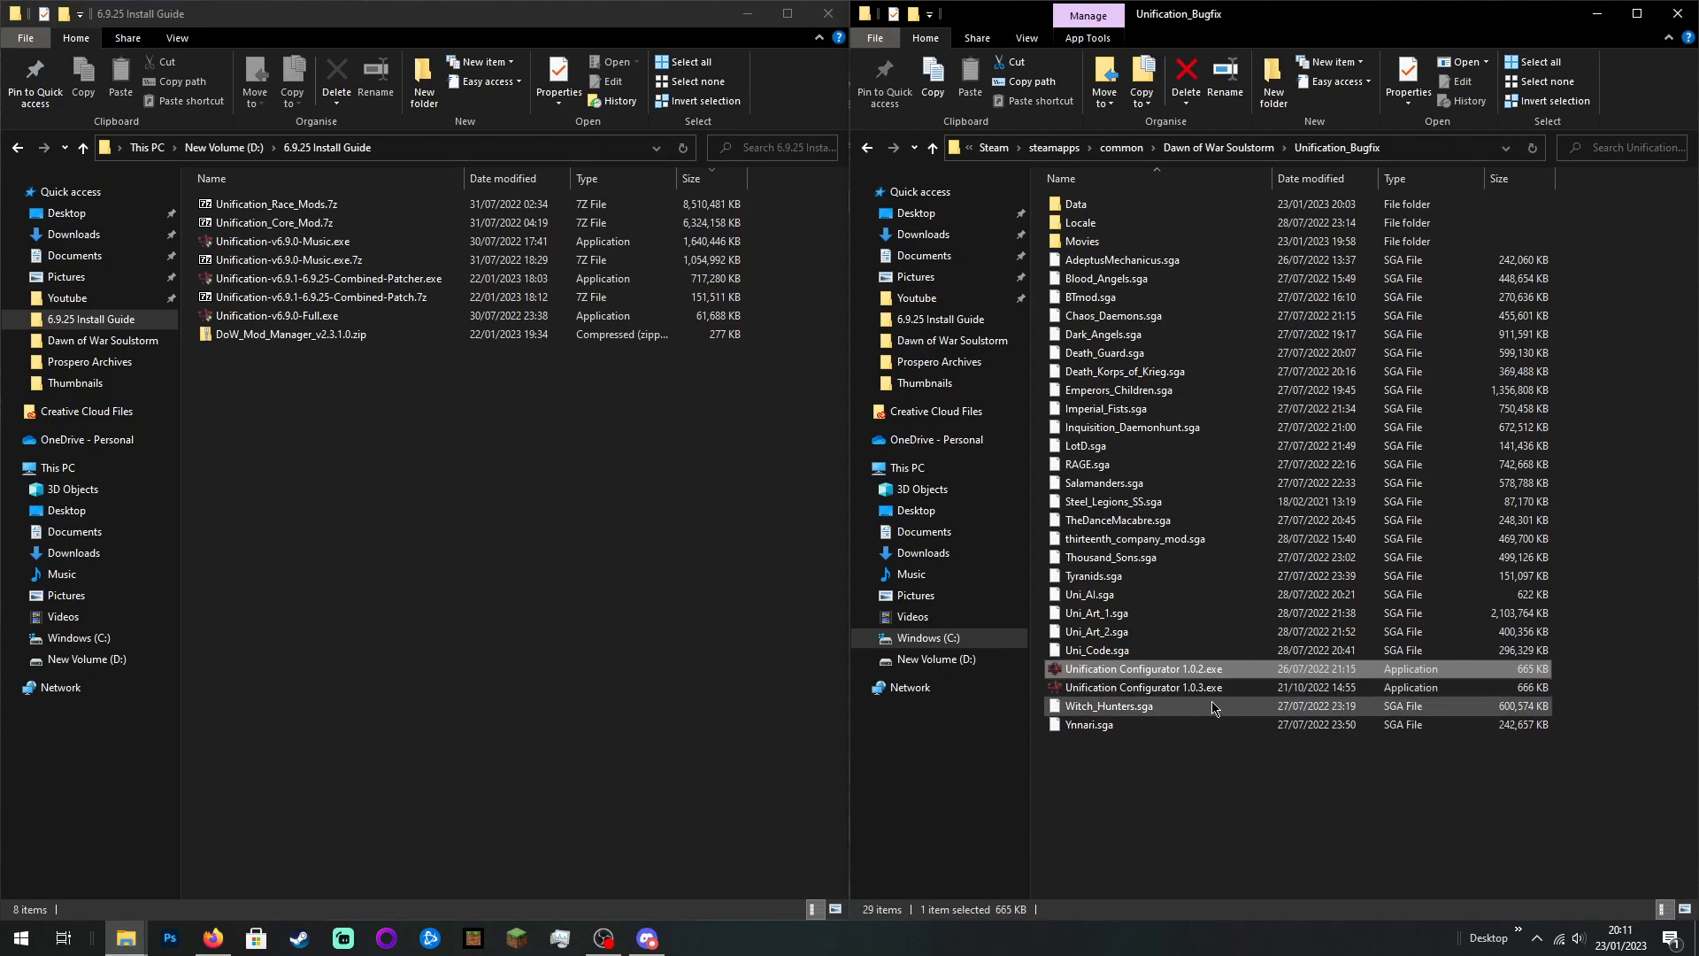
pyautogui.moveTo(1212, 691)
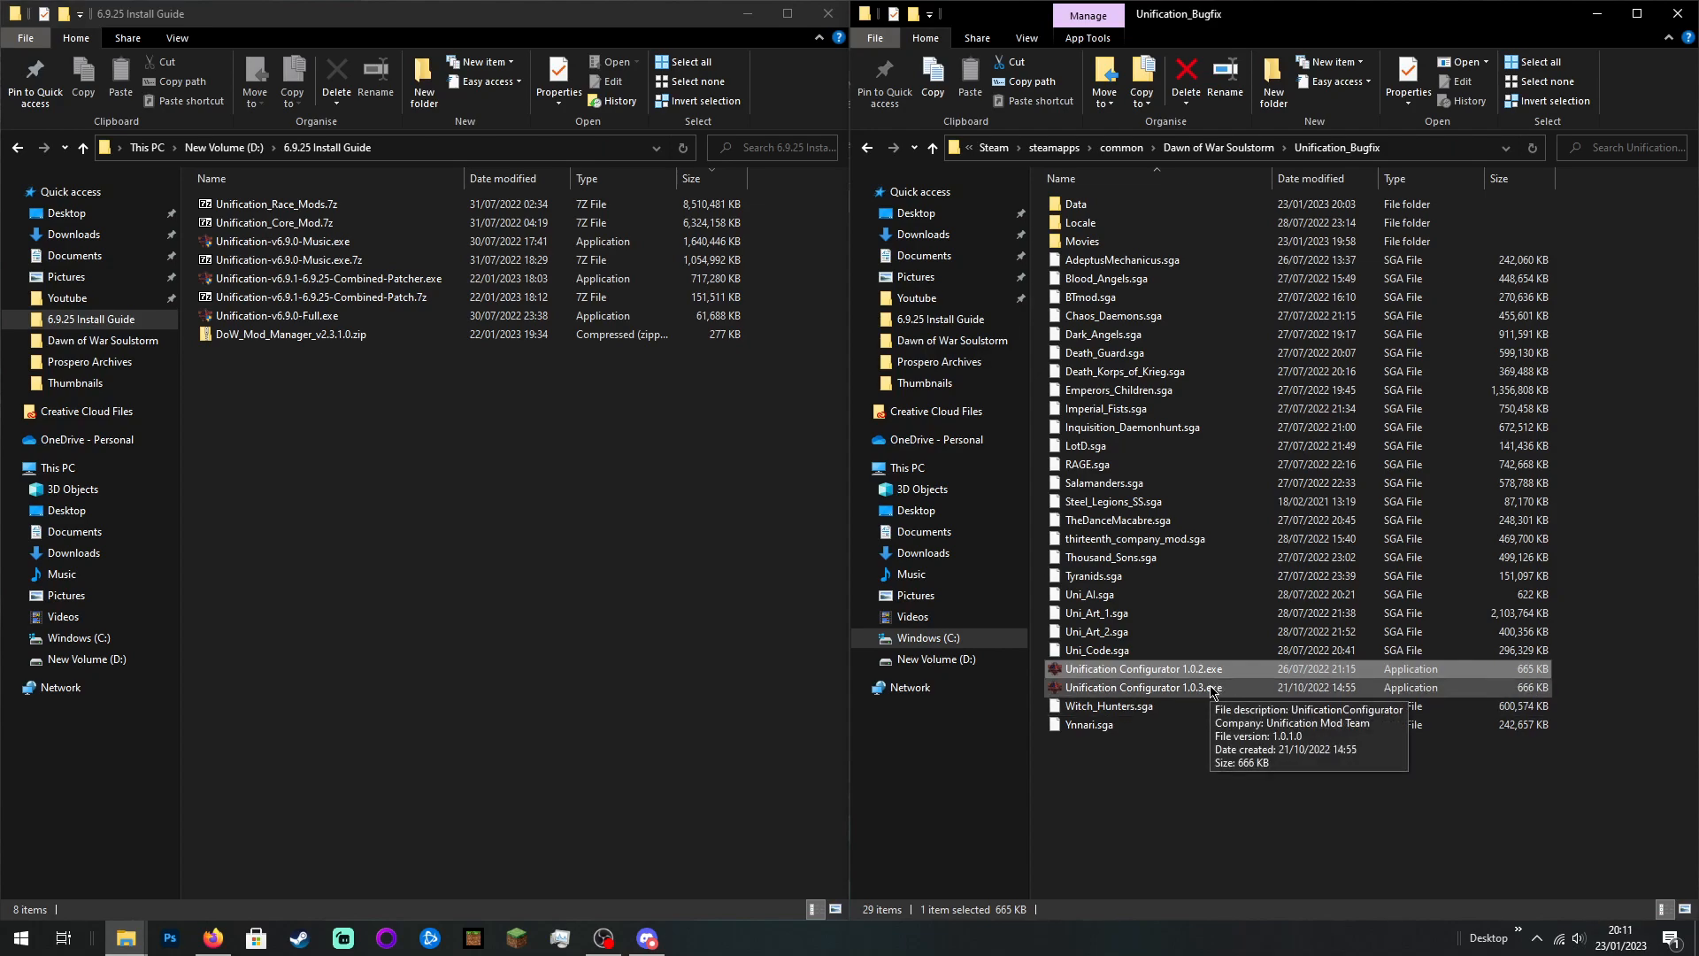
pyautogui.press('BackSpace')
# Step: Copy the Race_Mods, Core_Mod and Combined-Patch archives, Unification-v6.9.0-Music.exe and DoW_Mod_Manager_v2.3.1.0.zip from 6.9.25 Install Guide into the Dawn of War Soulstorm folder
pyautogui.click(579, 667)
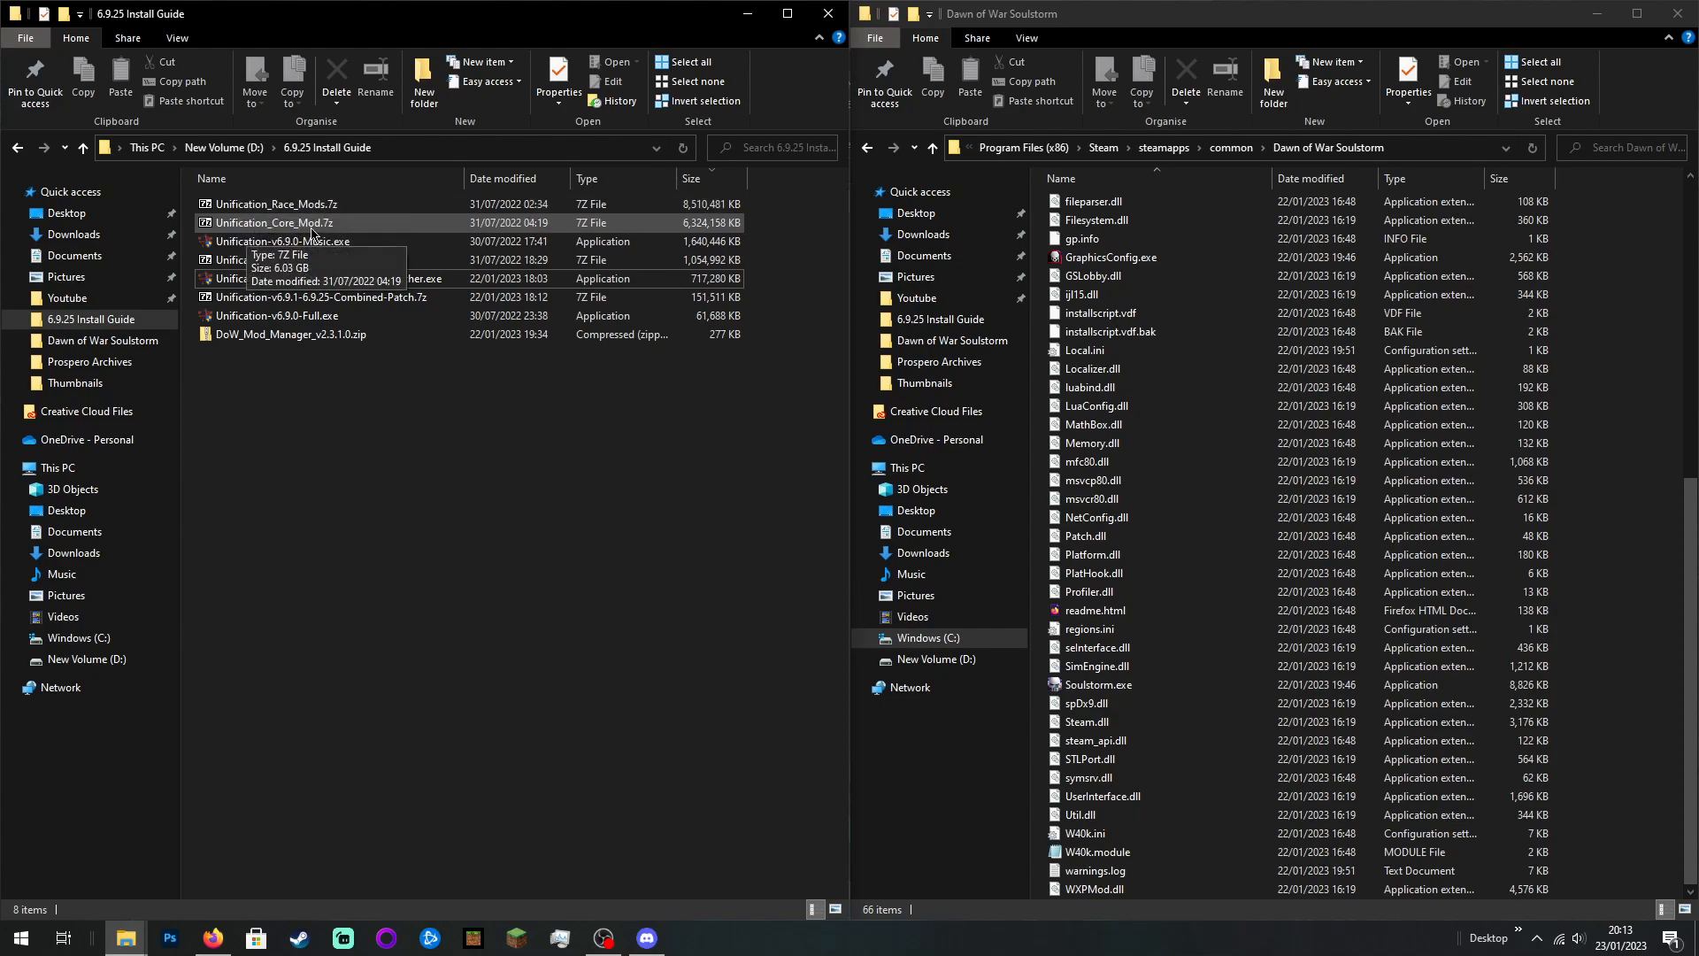
pyautogui.click(283, 205)
pyautogui.keyDown('ctrl'); pyautogui.click(283, 223); pyautogui.keyUp('ctrl')
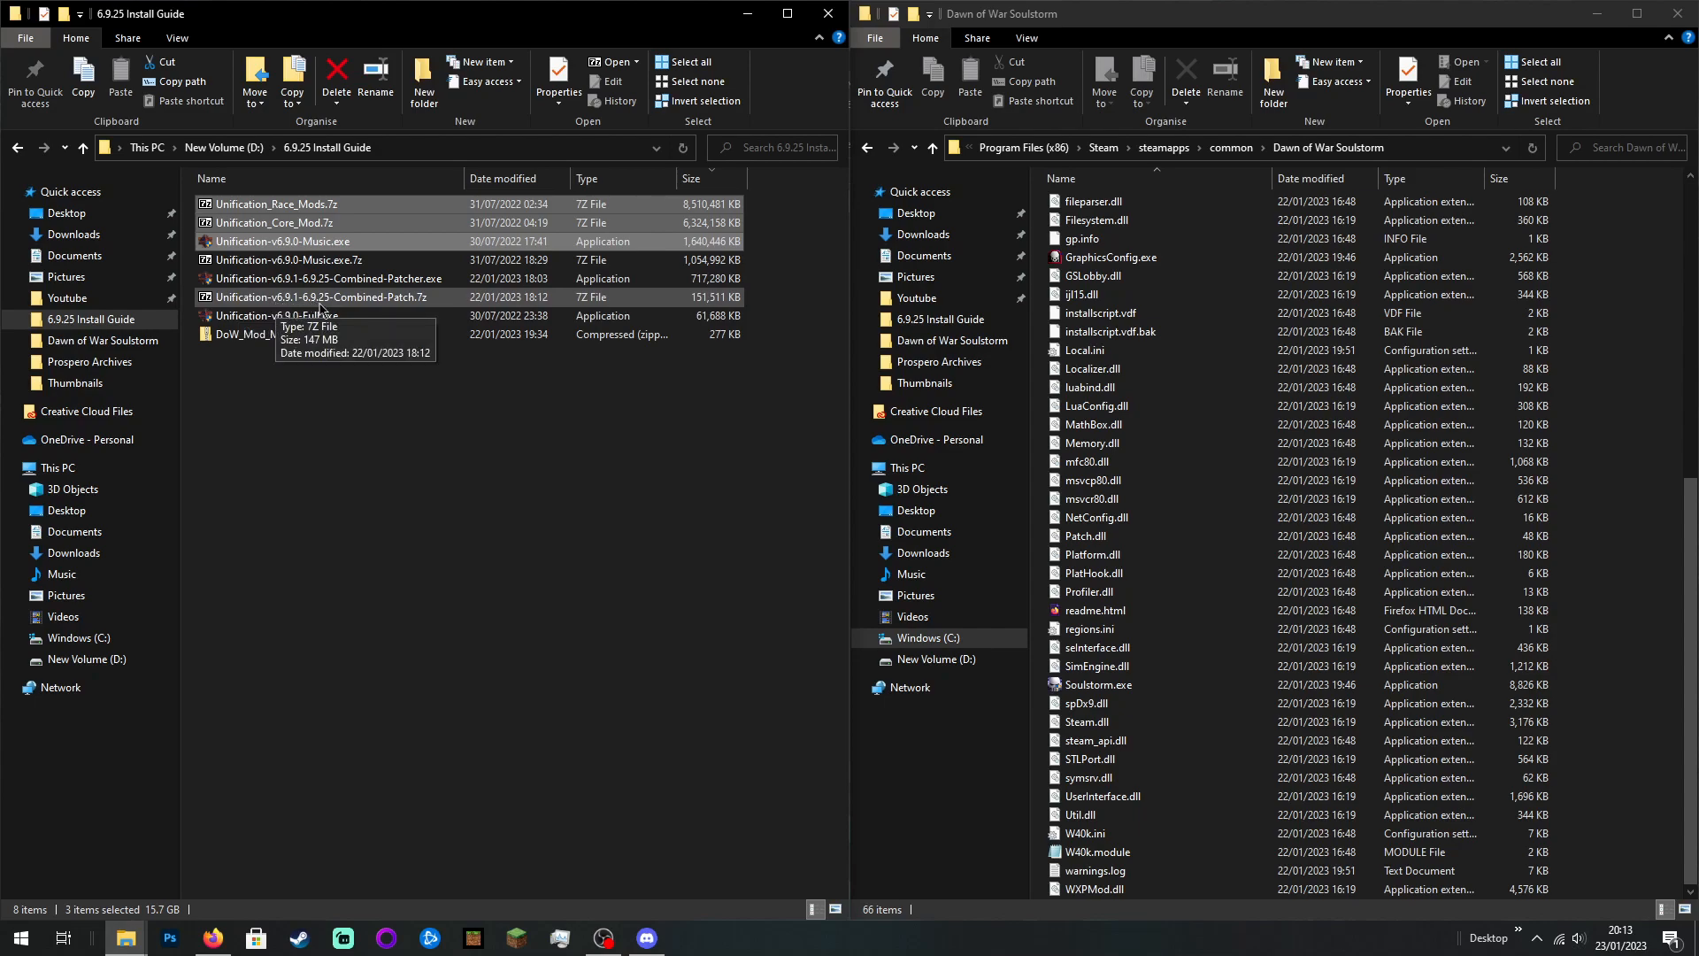
pyautogui.keyDown('ctrl'); pyautogui.click(451, 320); pyautogui.keyUp('ctrl')
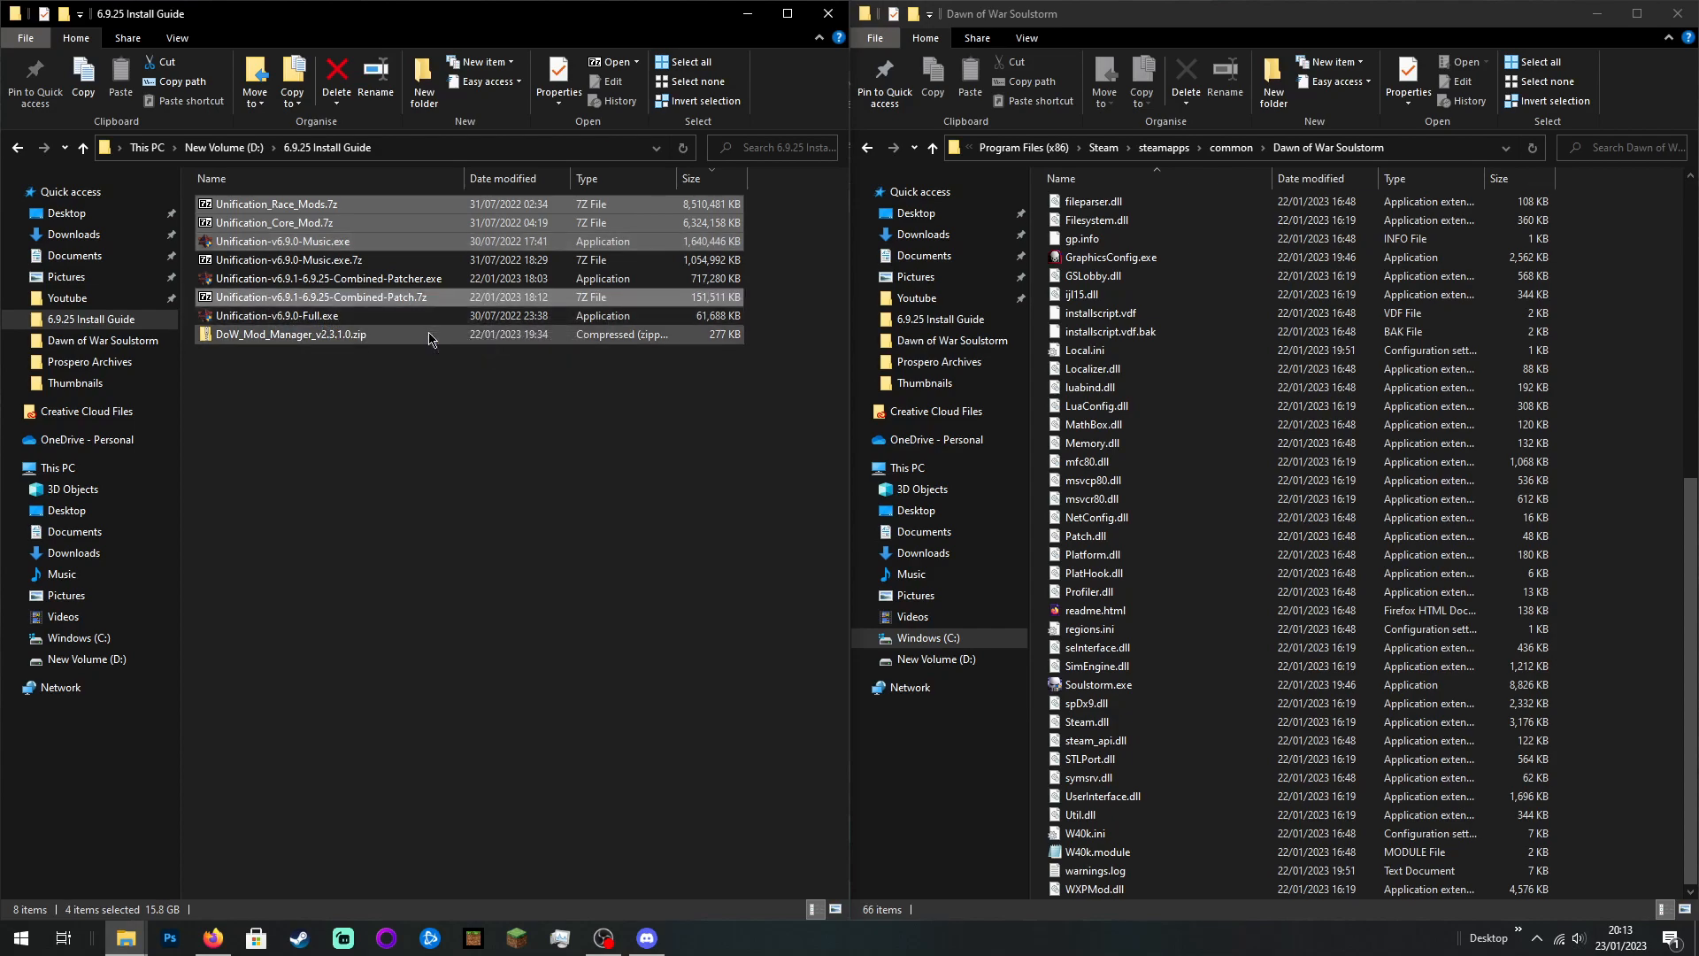
pyautogui.keyDown('ctrl'); pyautogui.click(234, 338); pyautogui.keyUp('ctrl')
pyautogui.moveTo(237, 345); pyautogui.dragTo(1601, 546)
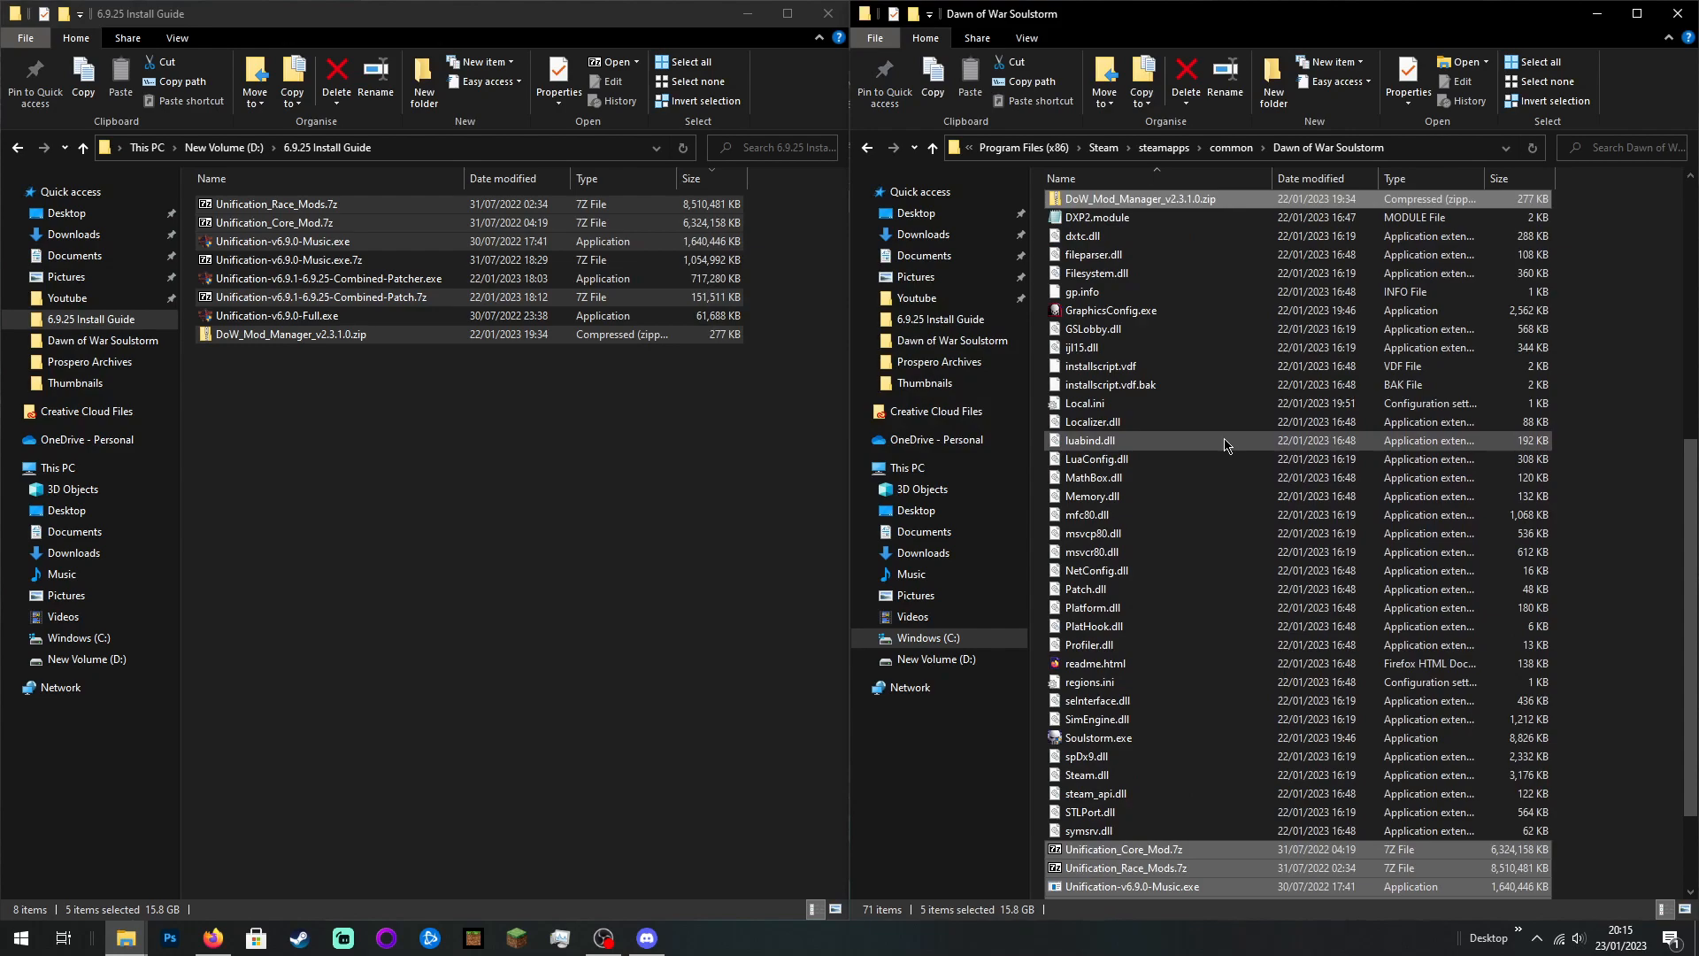
# Step: Look through the Dawn of War Soulstorm folder for the copied mod manager zip and Unification files
pyautogui.click(1177, 365)
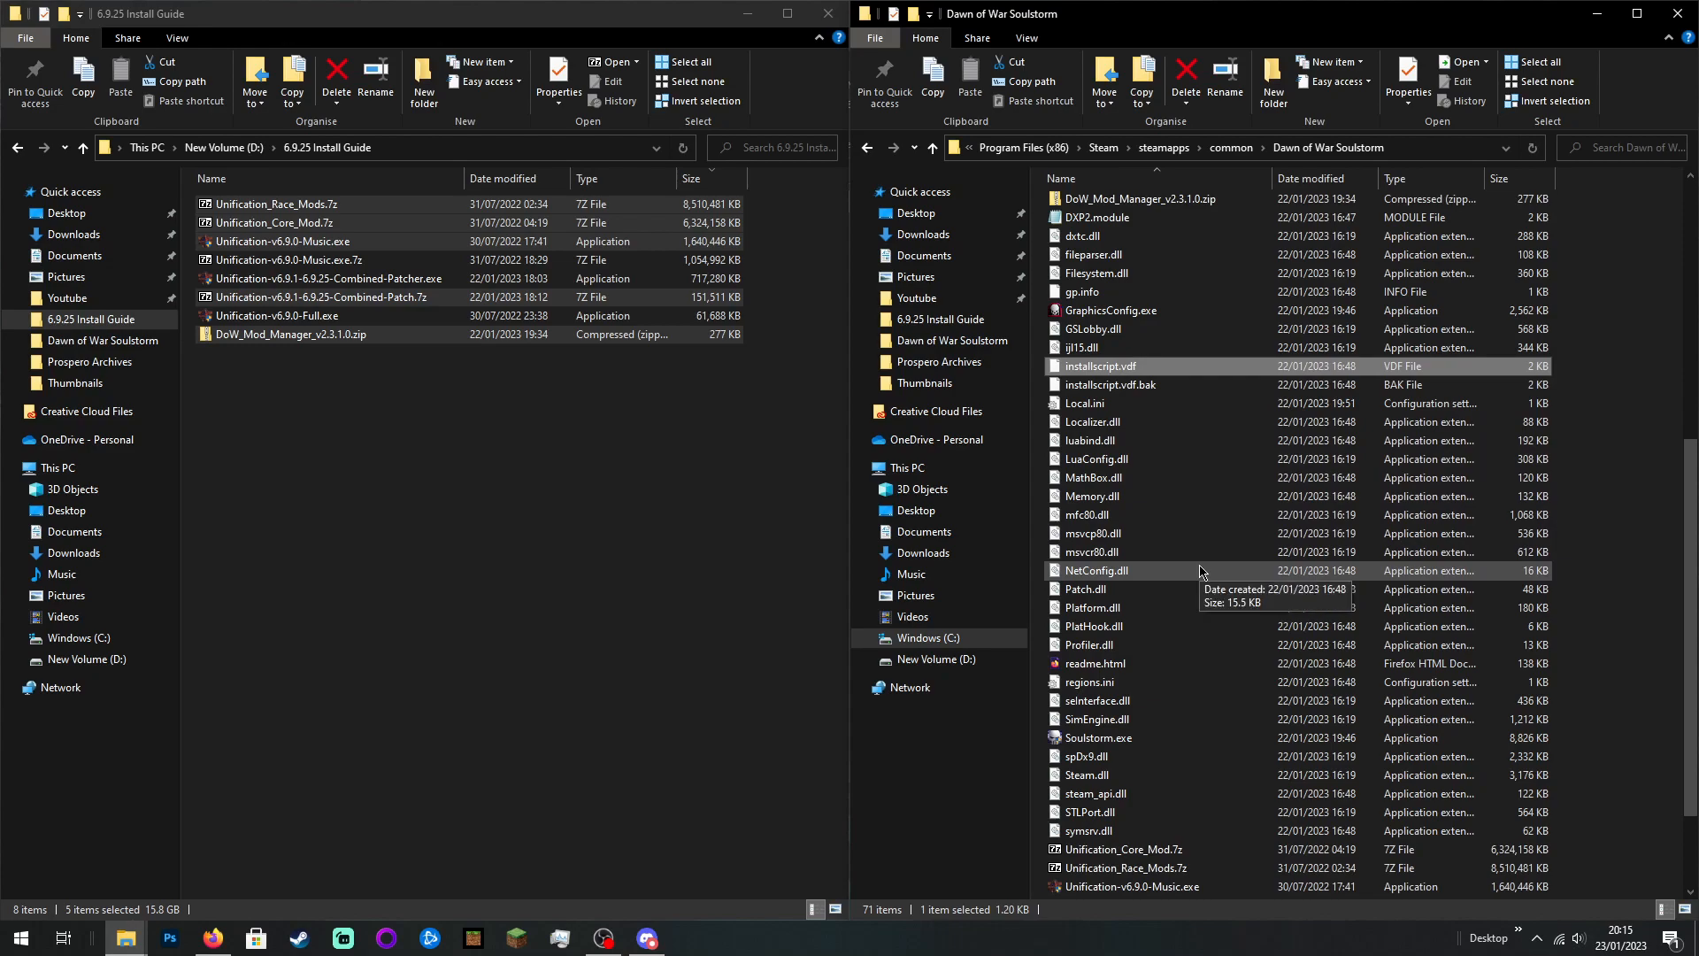
pyautogui.scroll(1, 1179, 637)
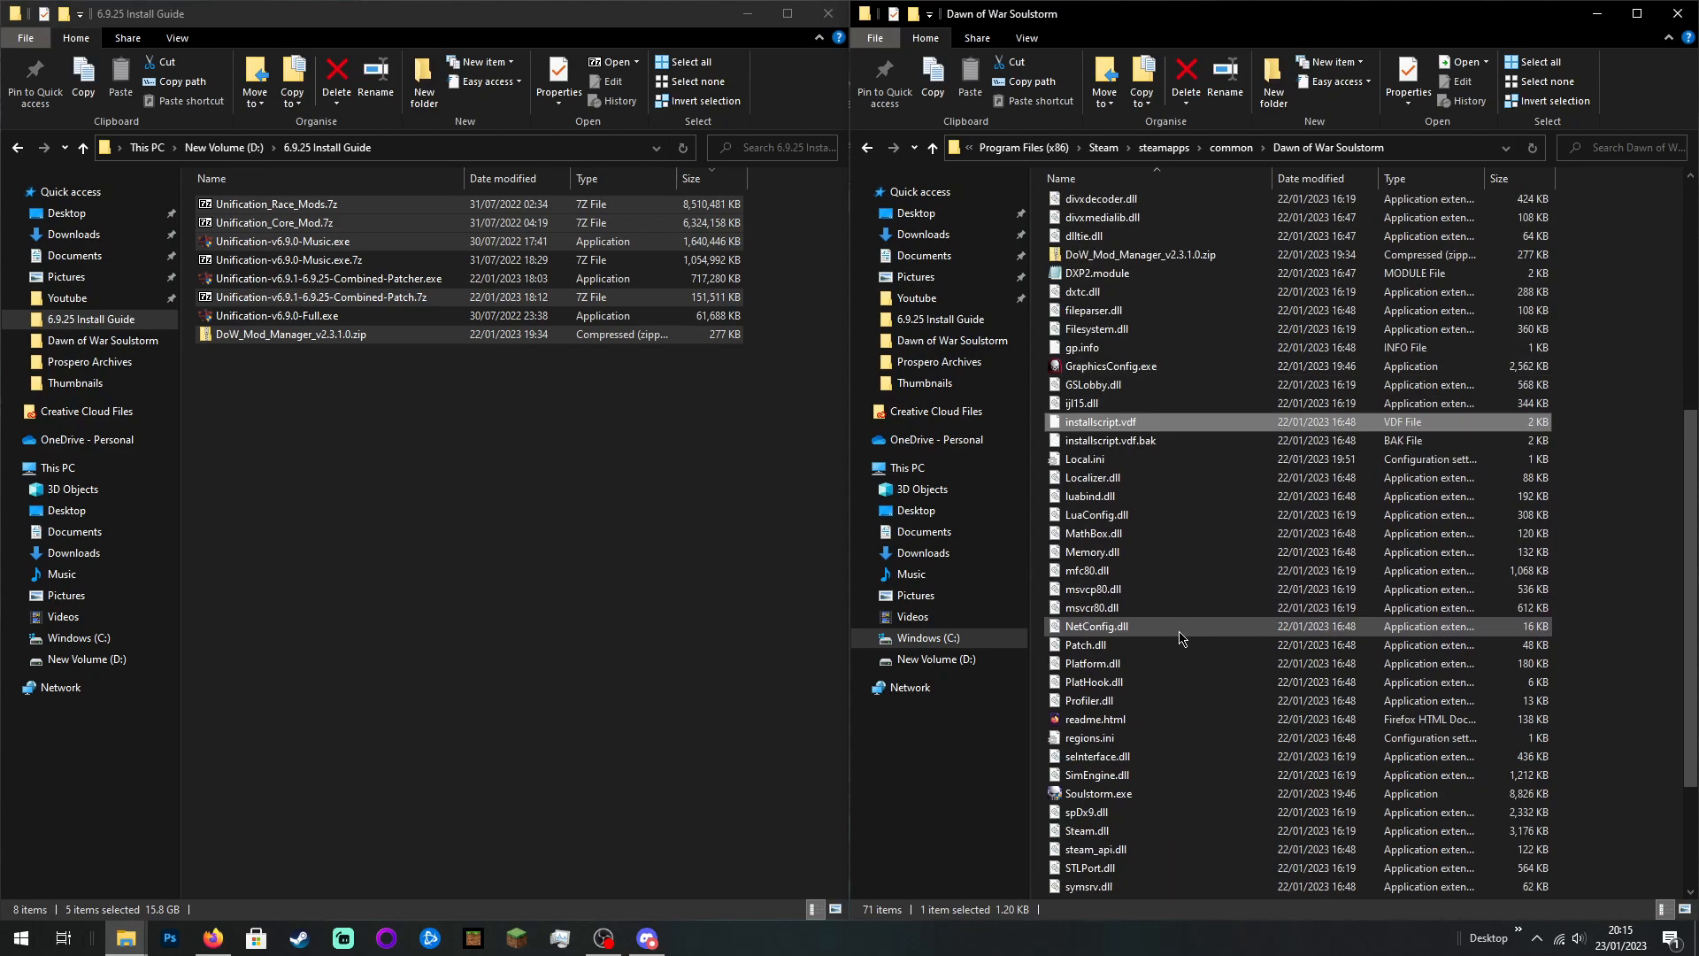
pyautogui.scroll(5, 1155, 272)
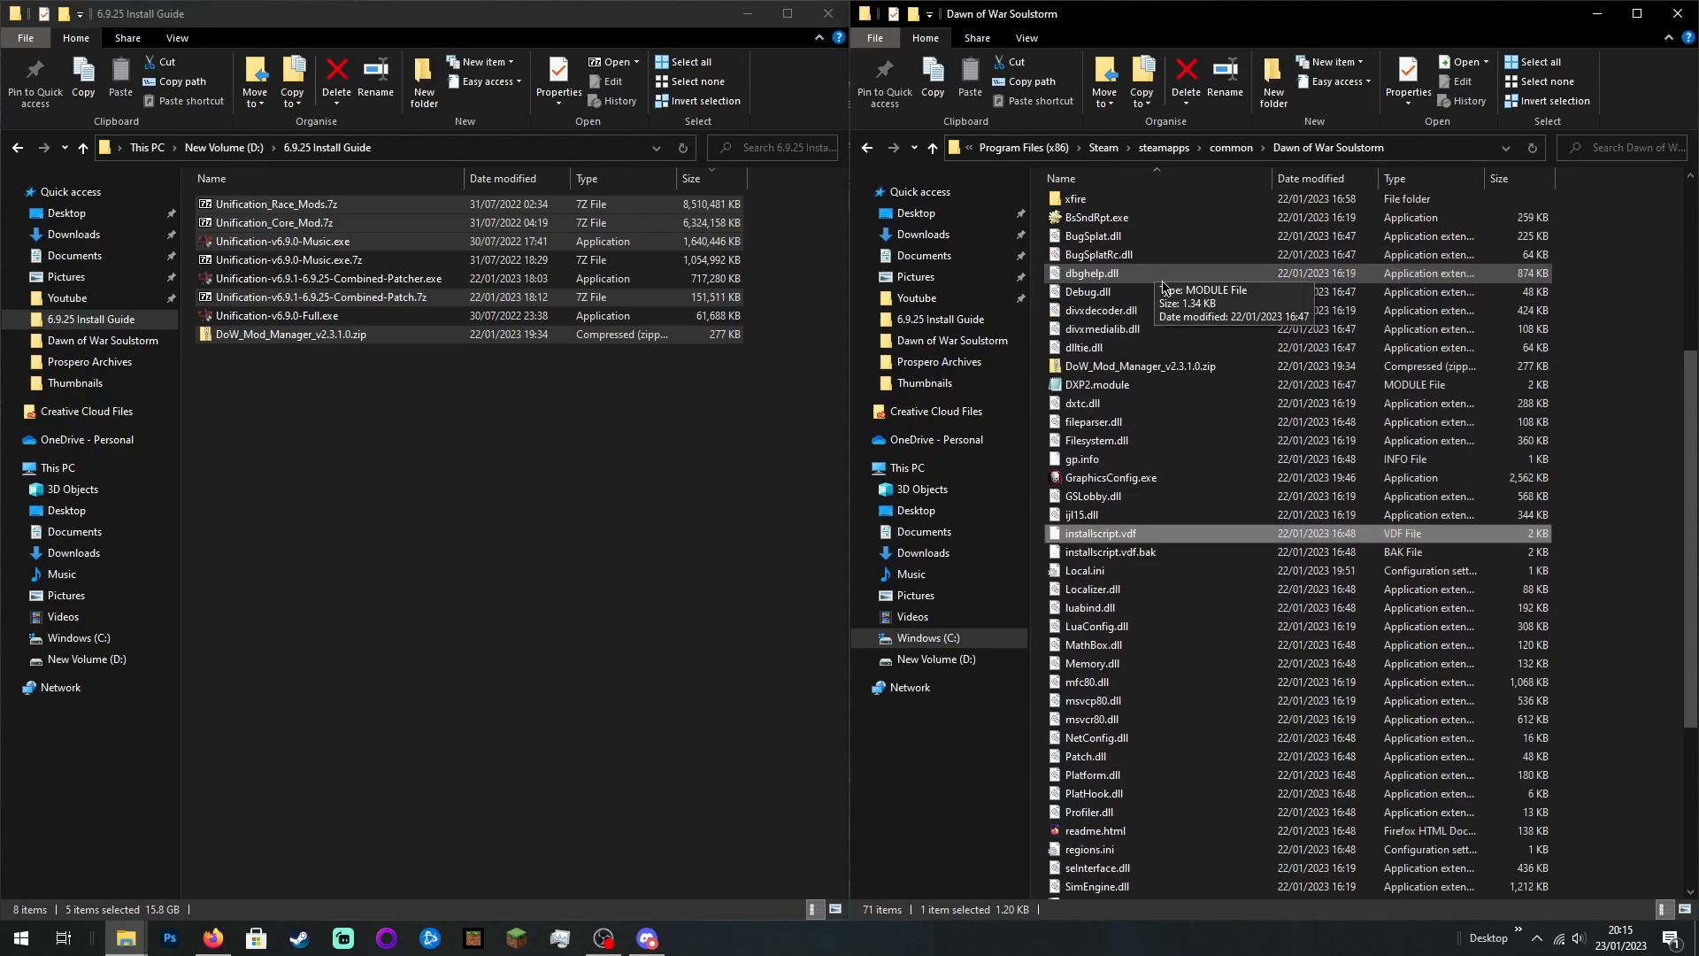
pyautogui.scroll(-8, 1088, 292)
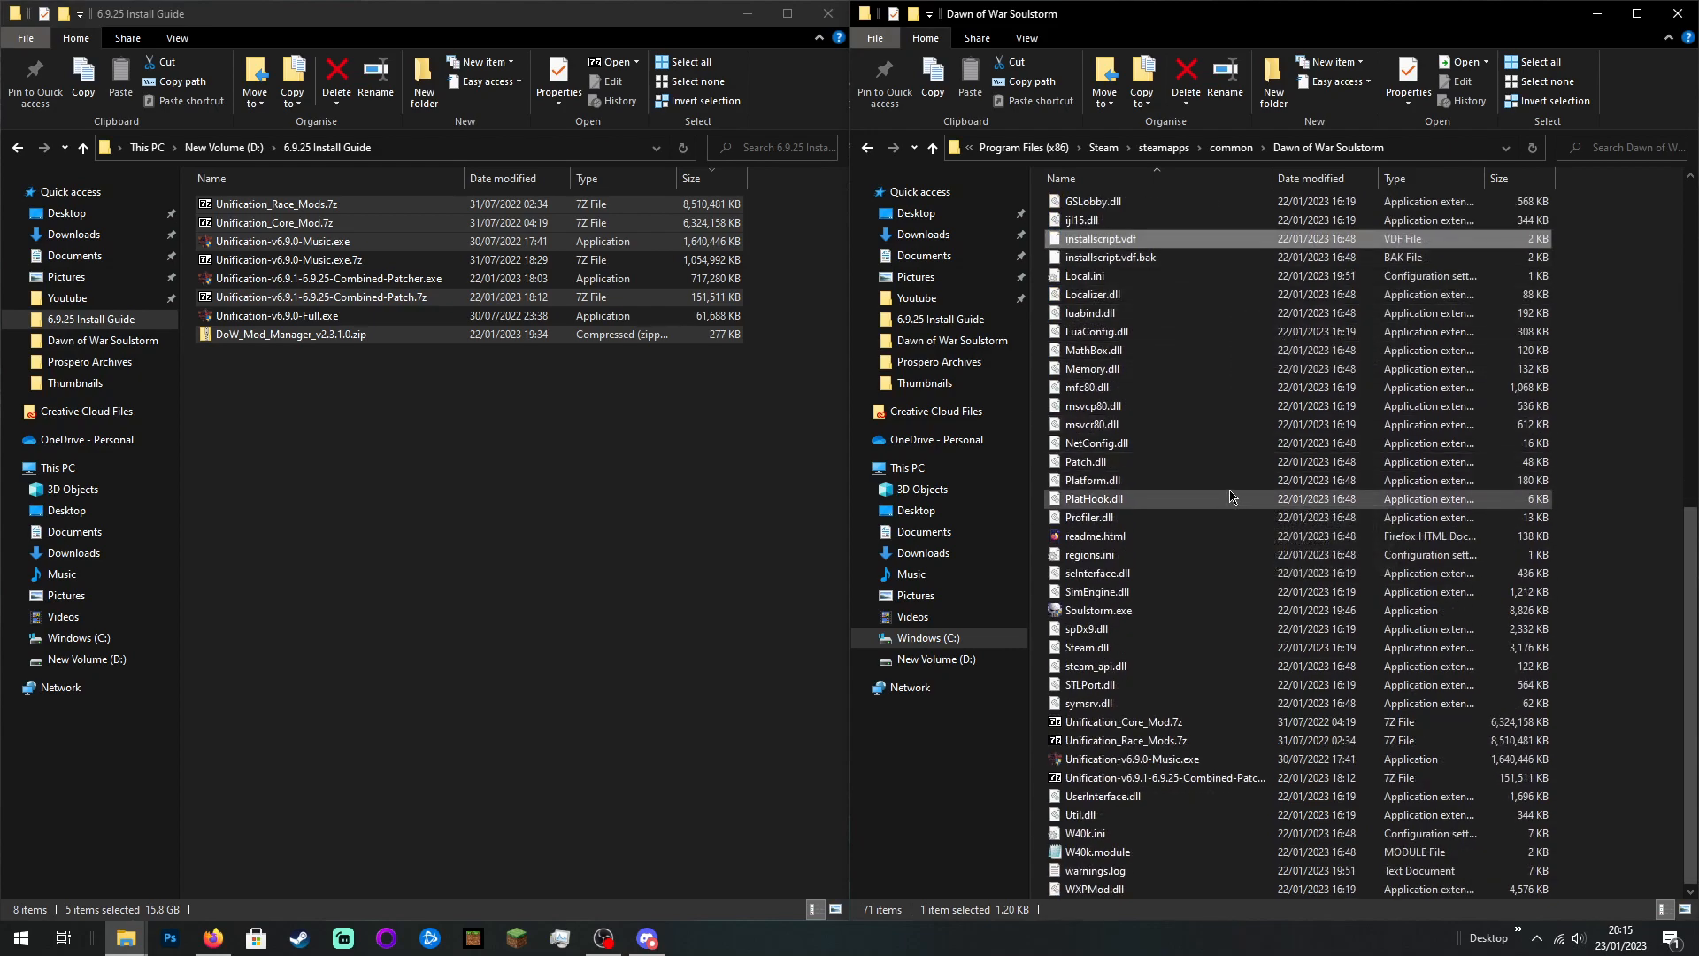
# Step: Extract Unification_Core_Mod.7z directly into the Dawn of War Soulstorm folder with 7-Zip and check the extracted module files and Unification_Bugfix folder
pyautogui.click(1155, 723)
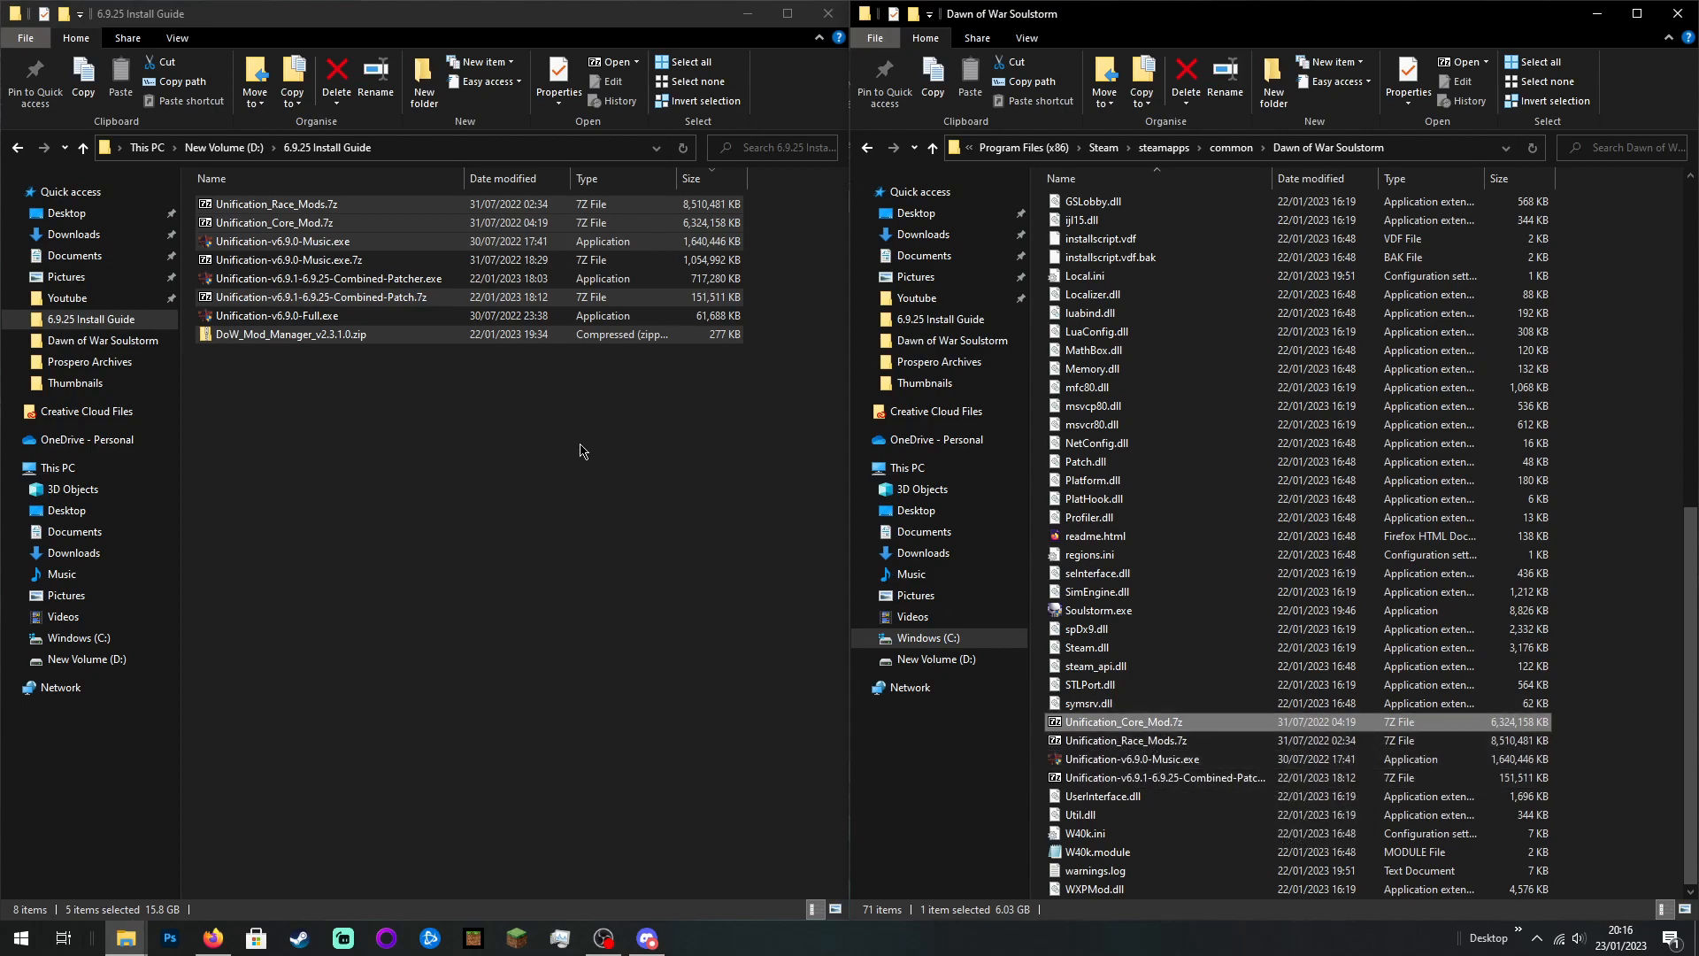
pyautogui.click(324, 265)
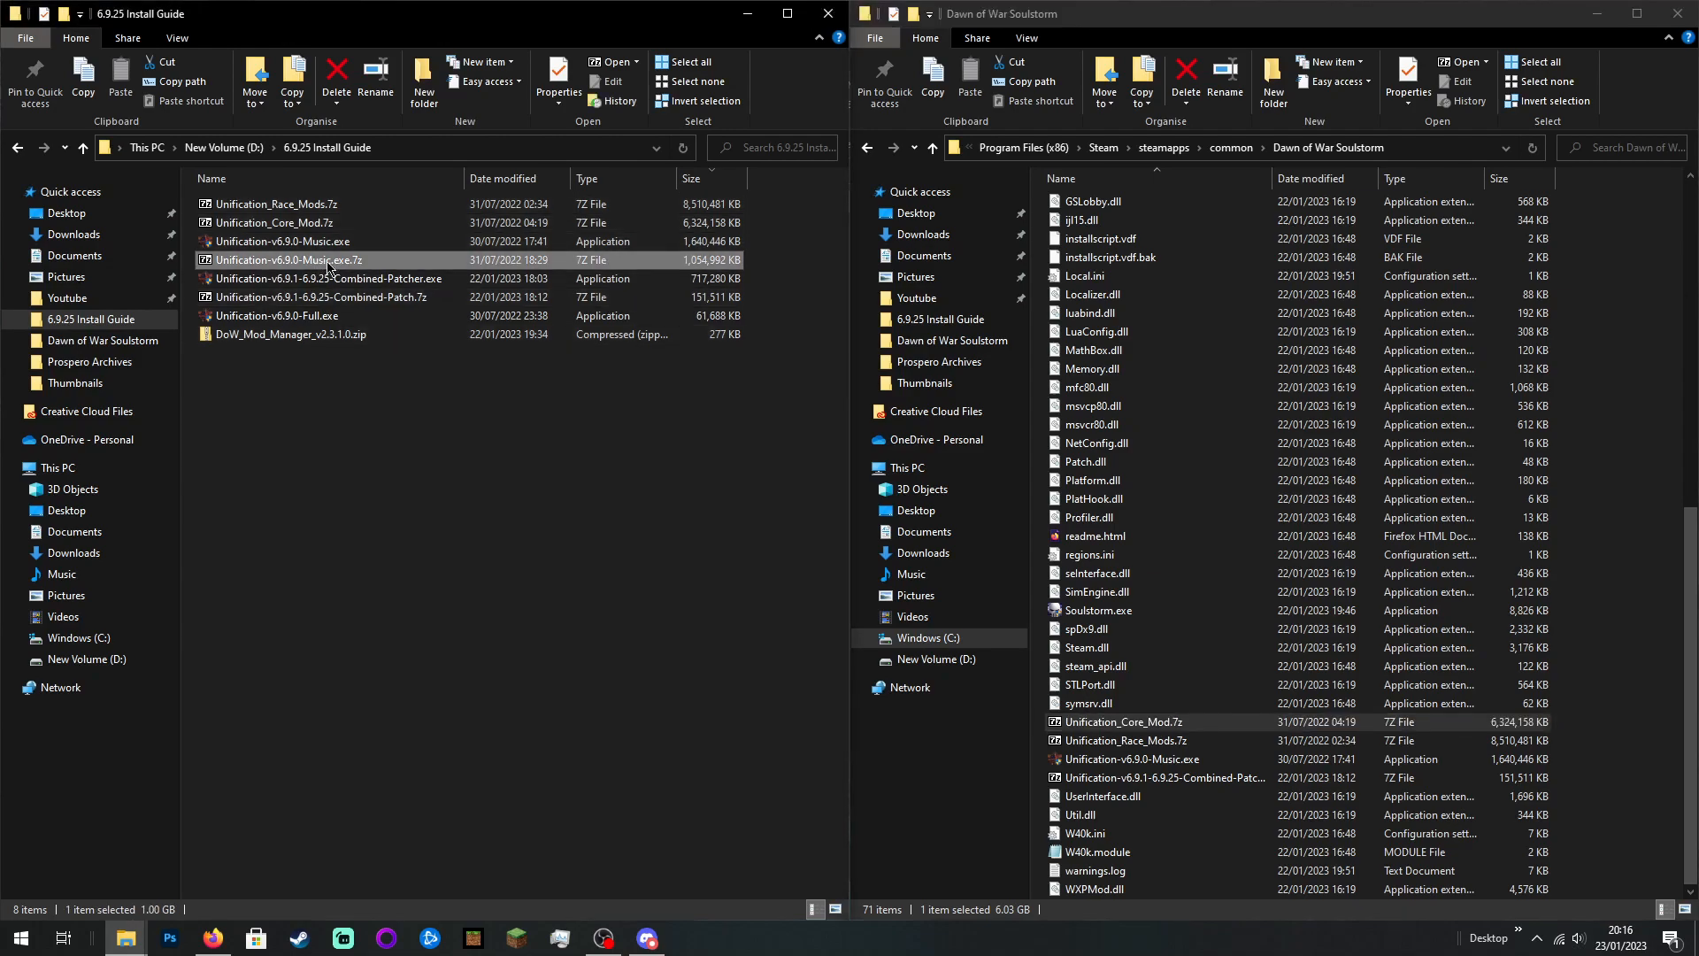
pyautogui.click(1140, 724)
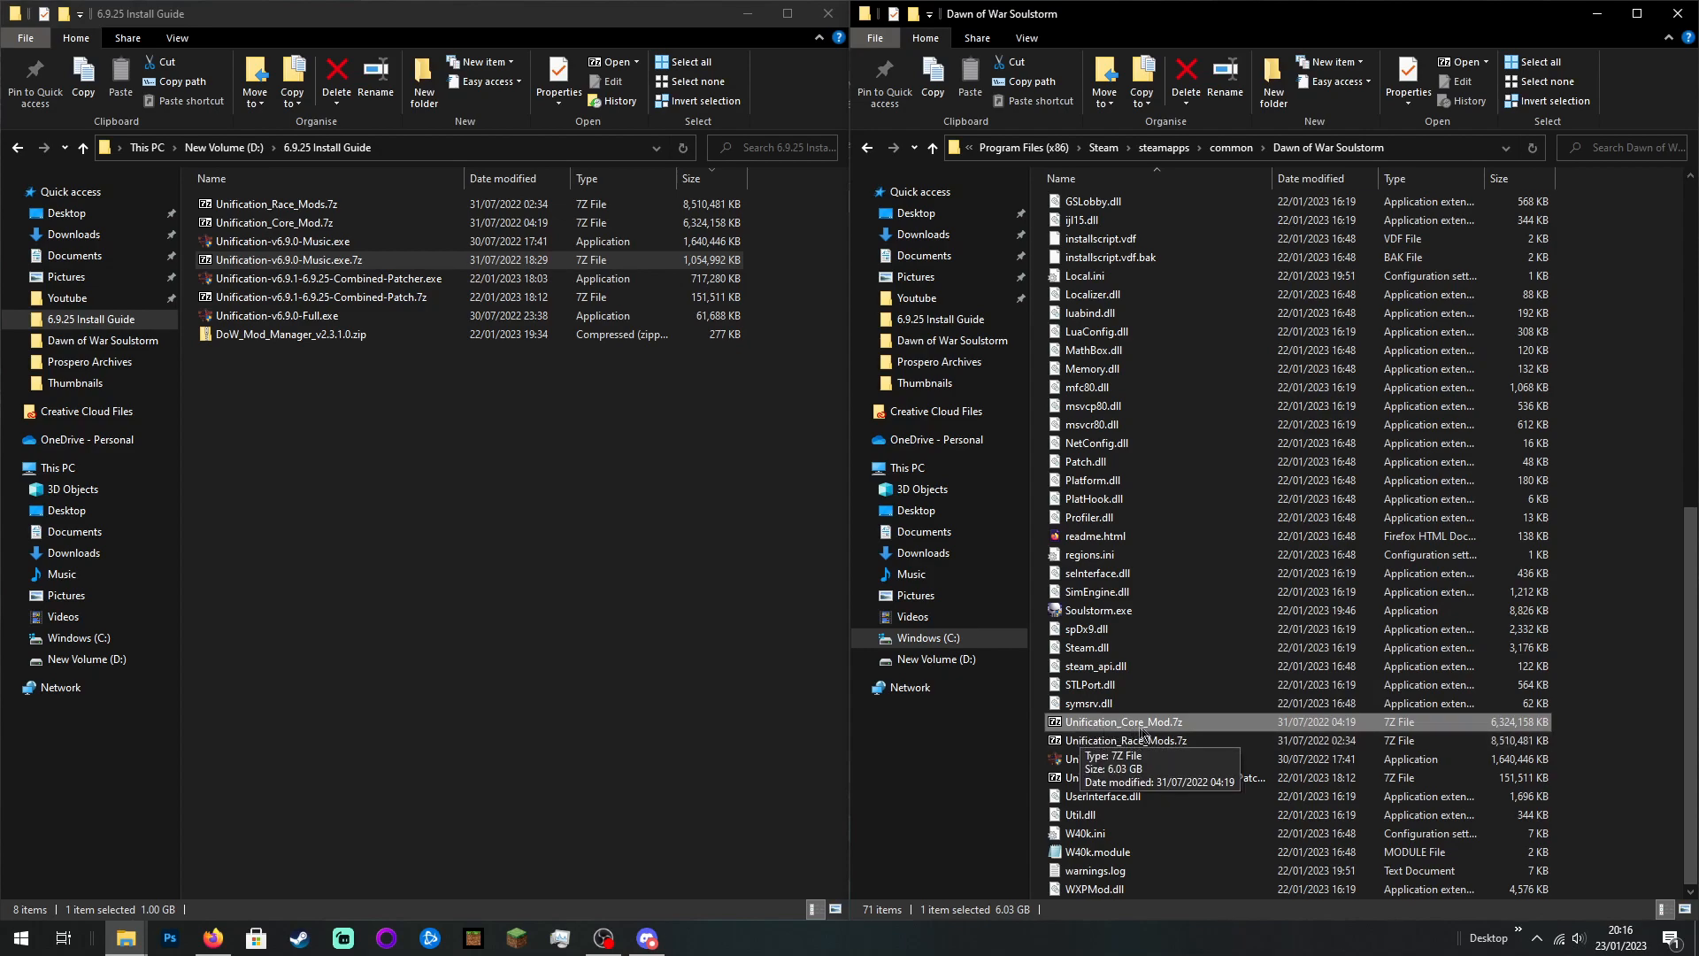
pyautogui.rightClick(1169, 727)
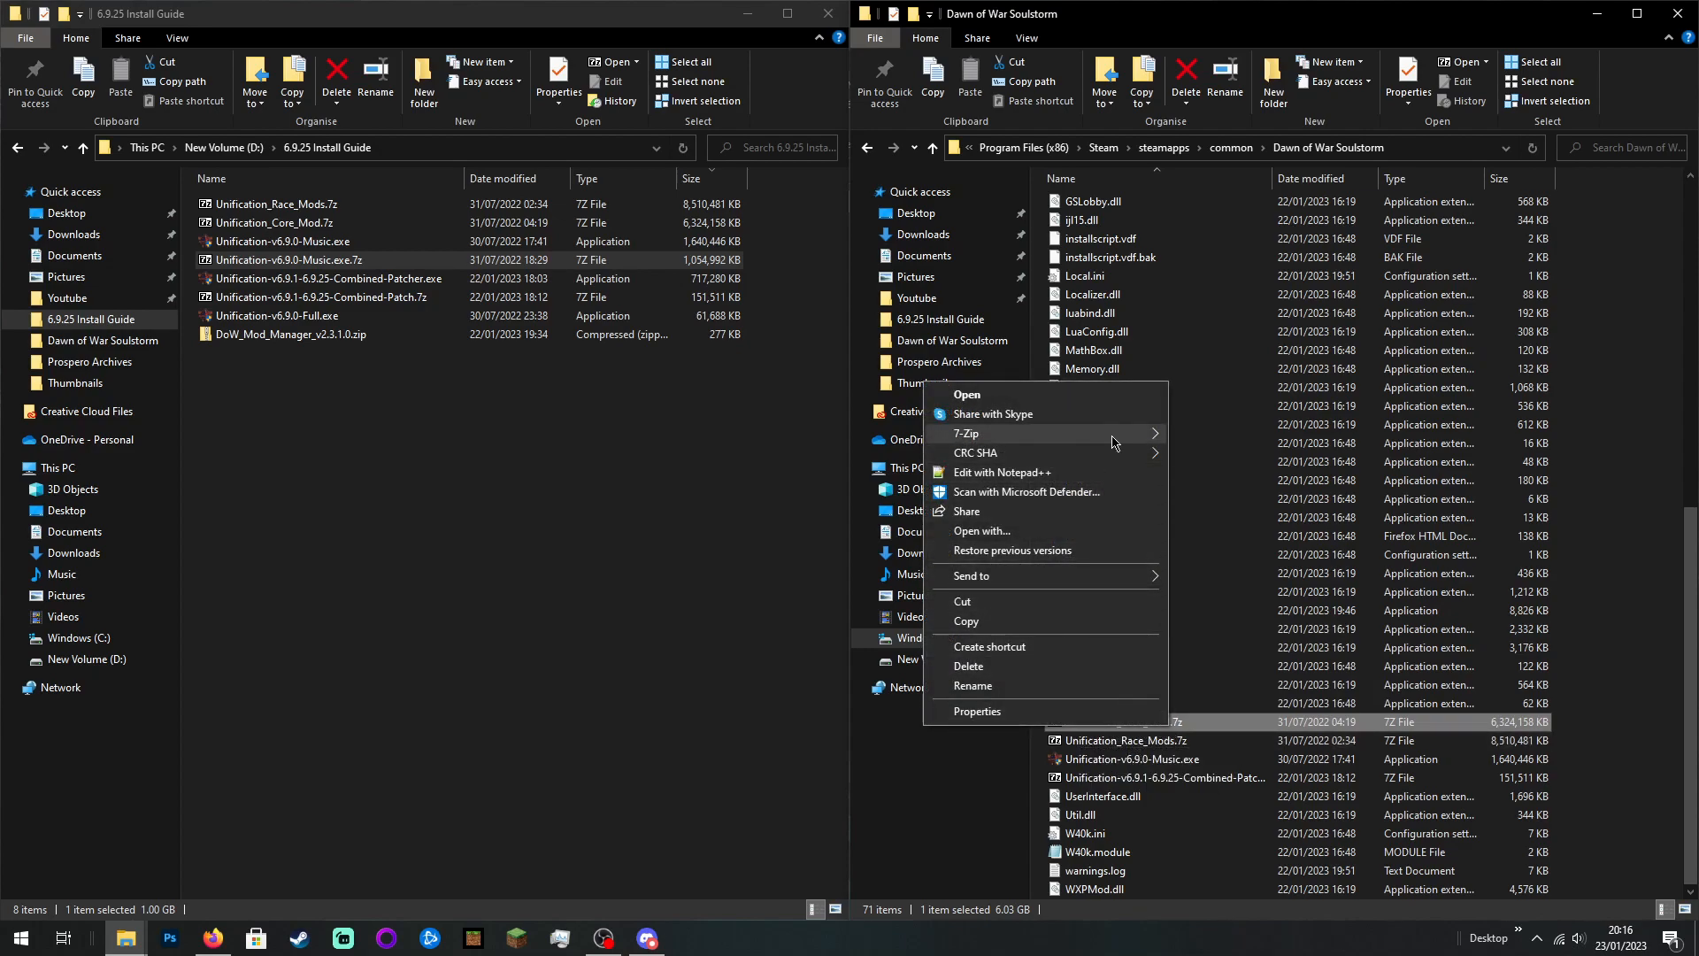
pyautogui.moveTo(1117, 443)
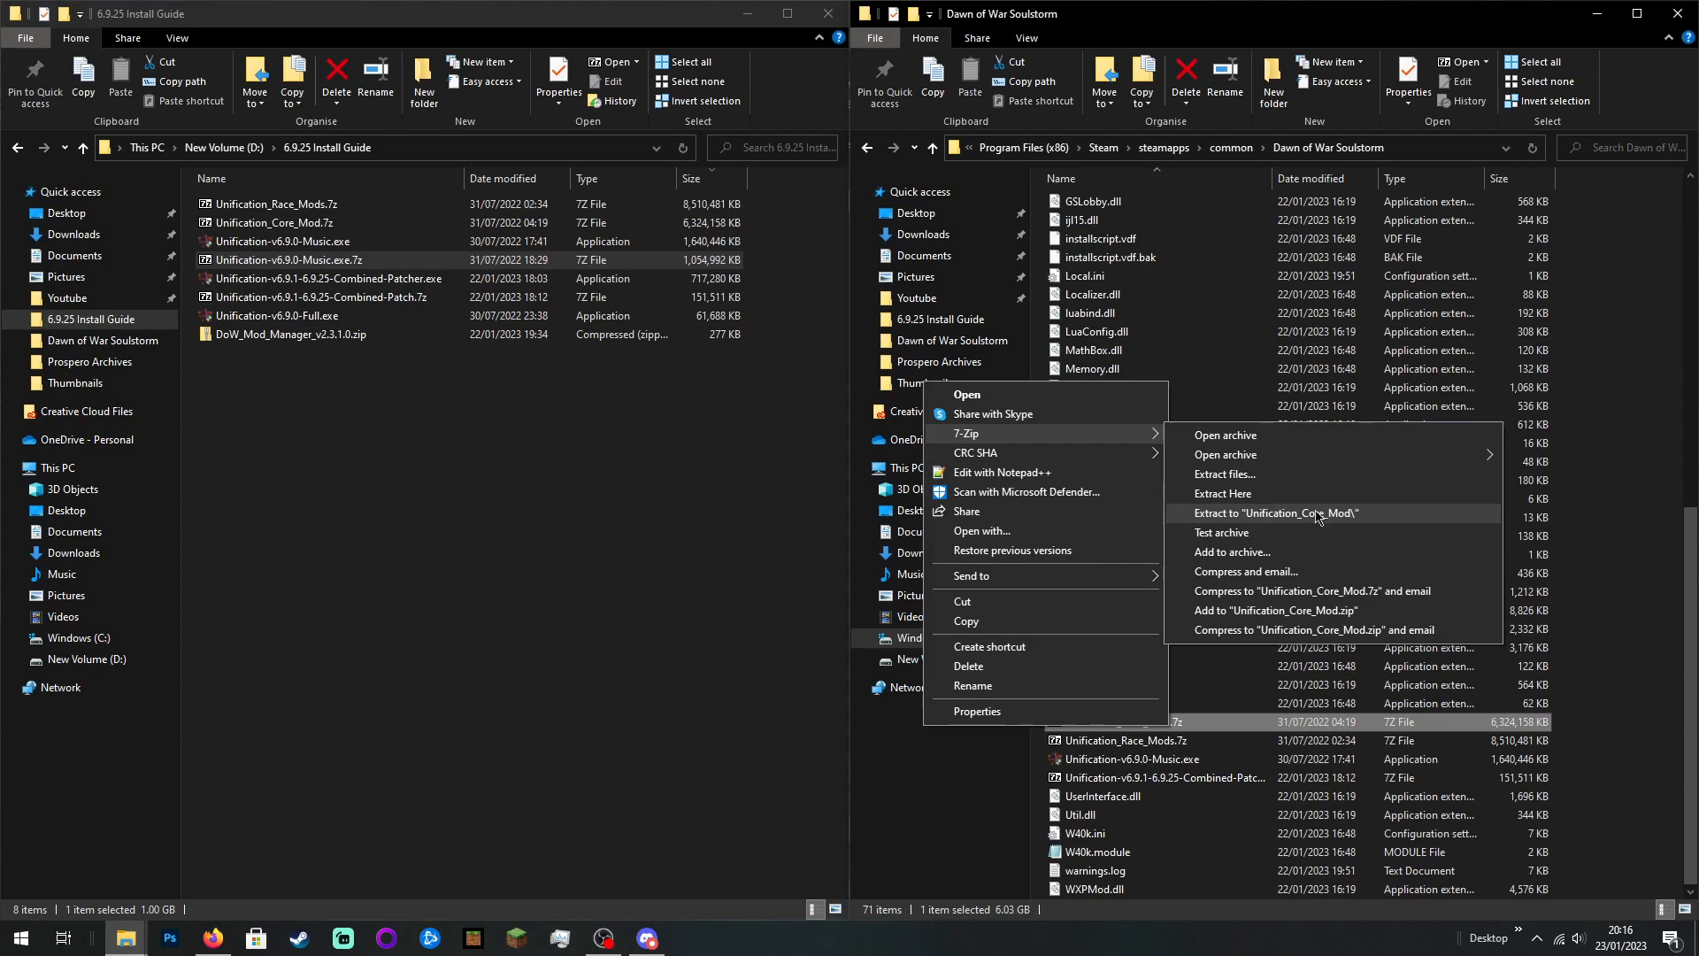
pyautogui.click(1208, 501)
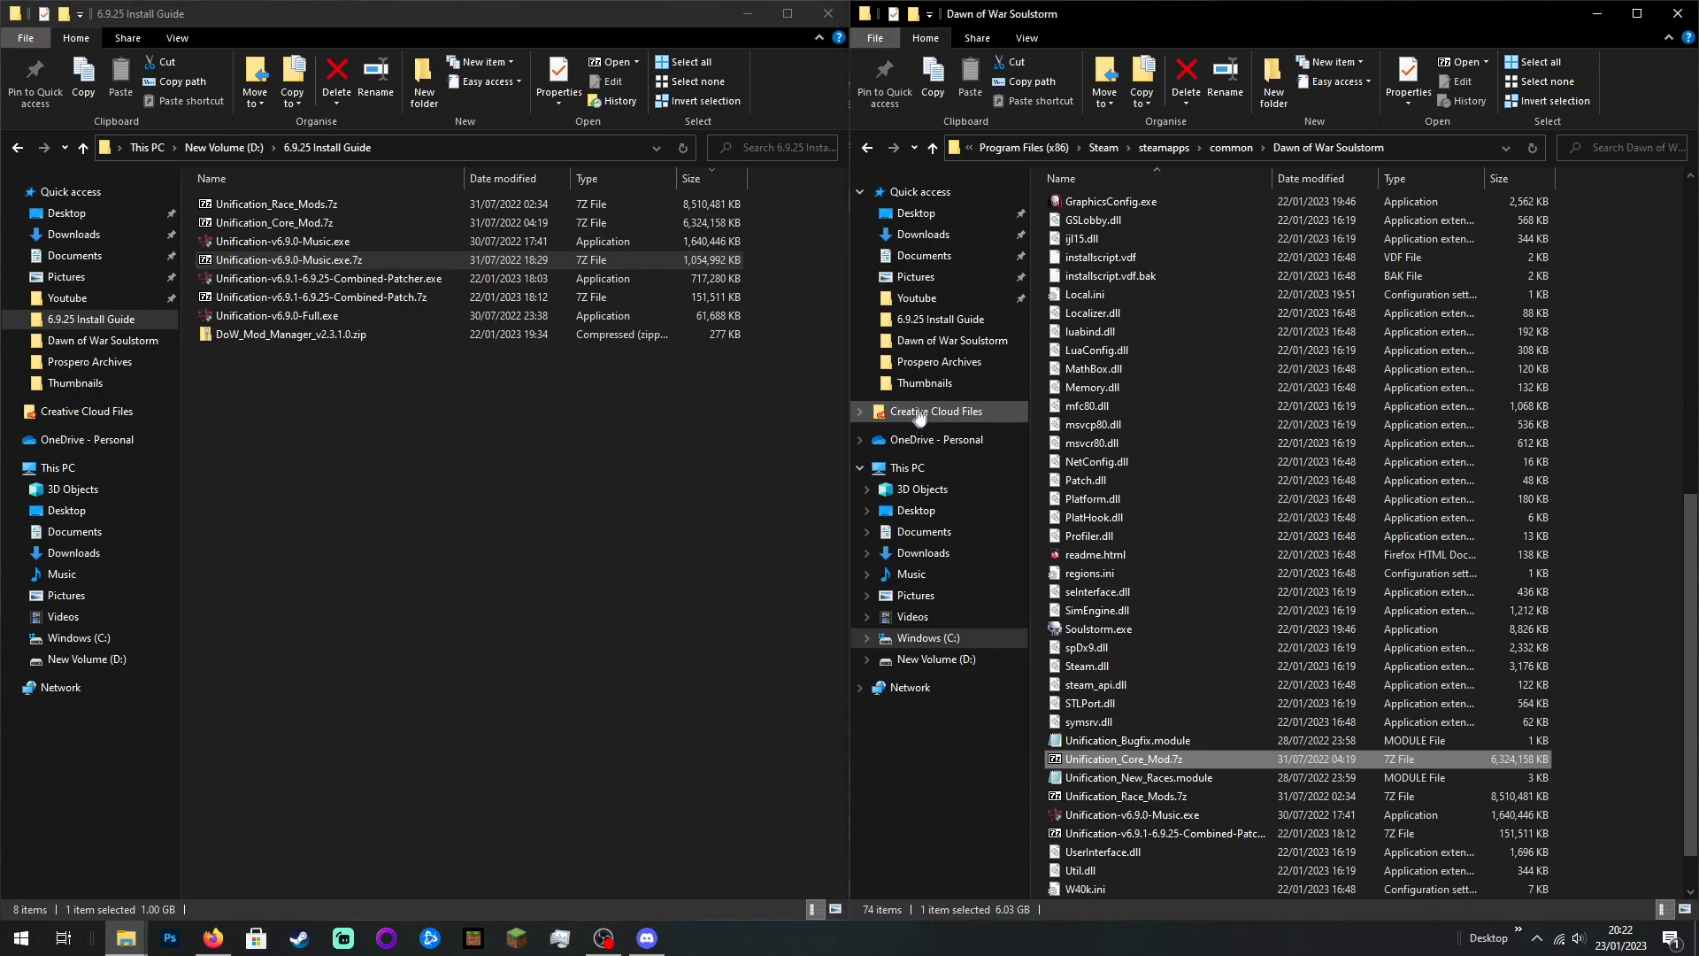
pyautogui.click(1102, 785)
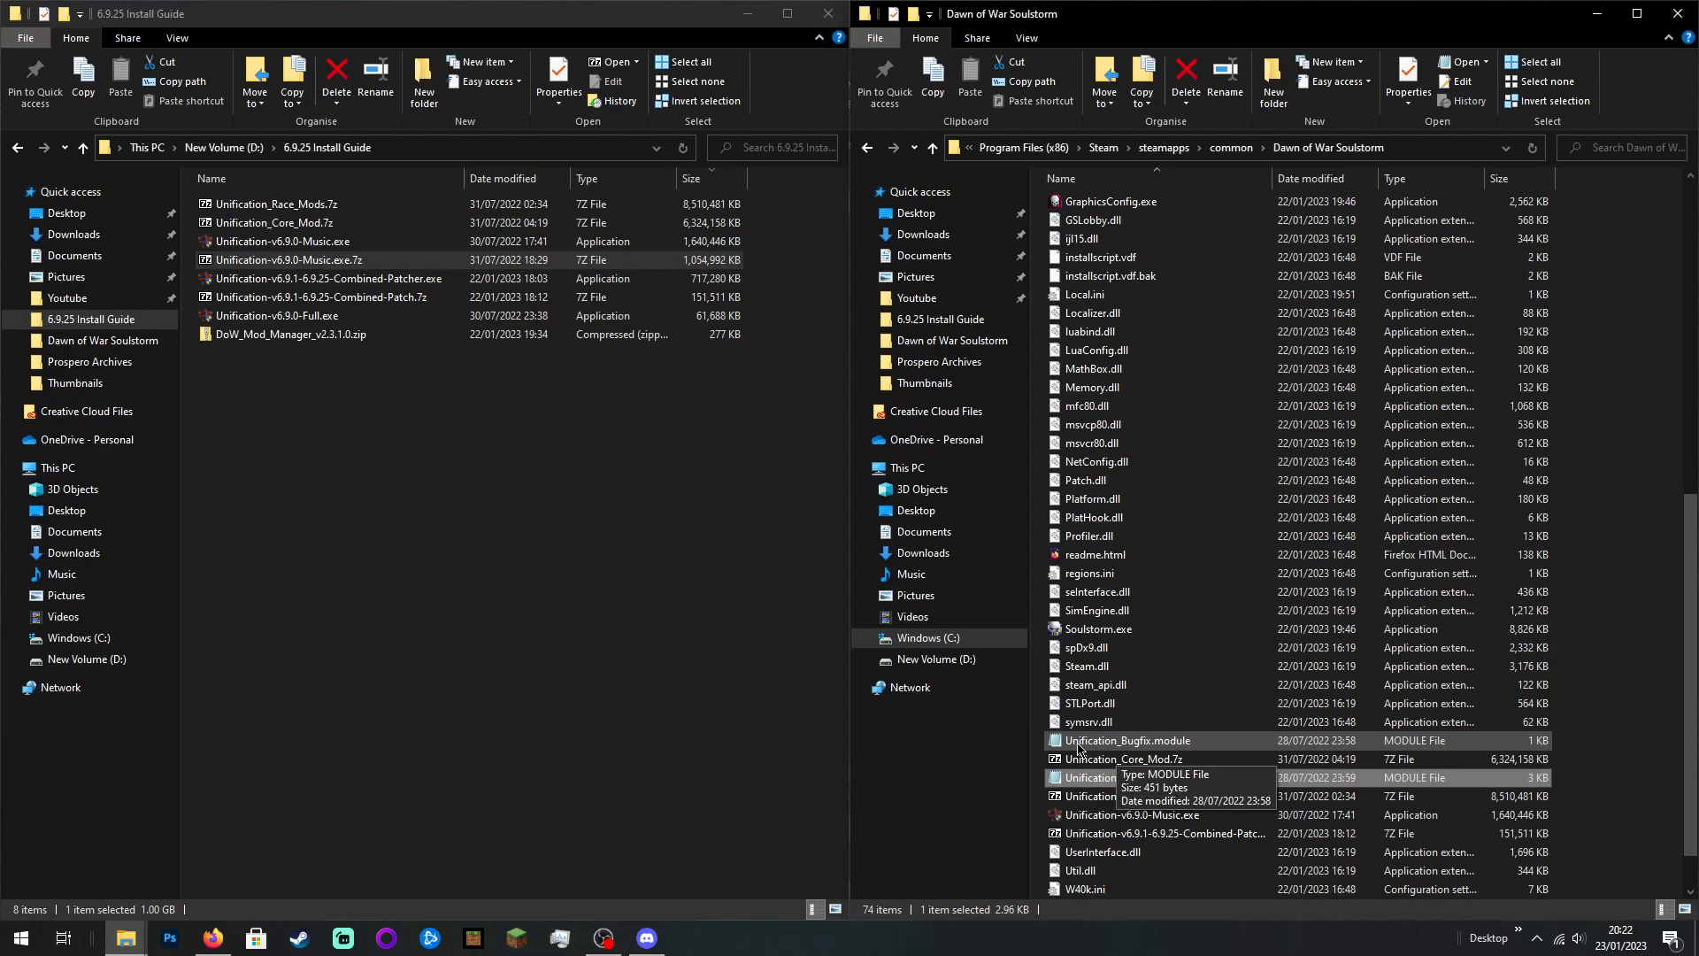
pyautogui.scroll(9, 1177, 750)
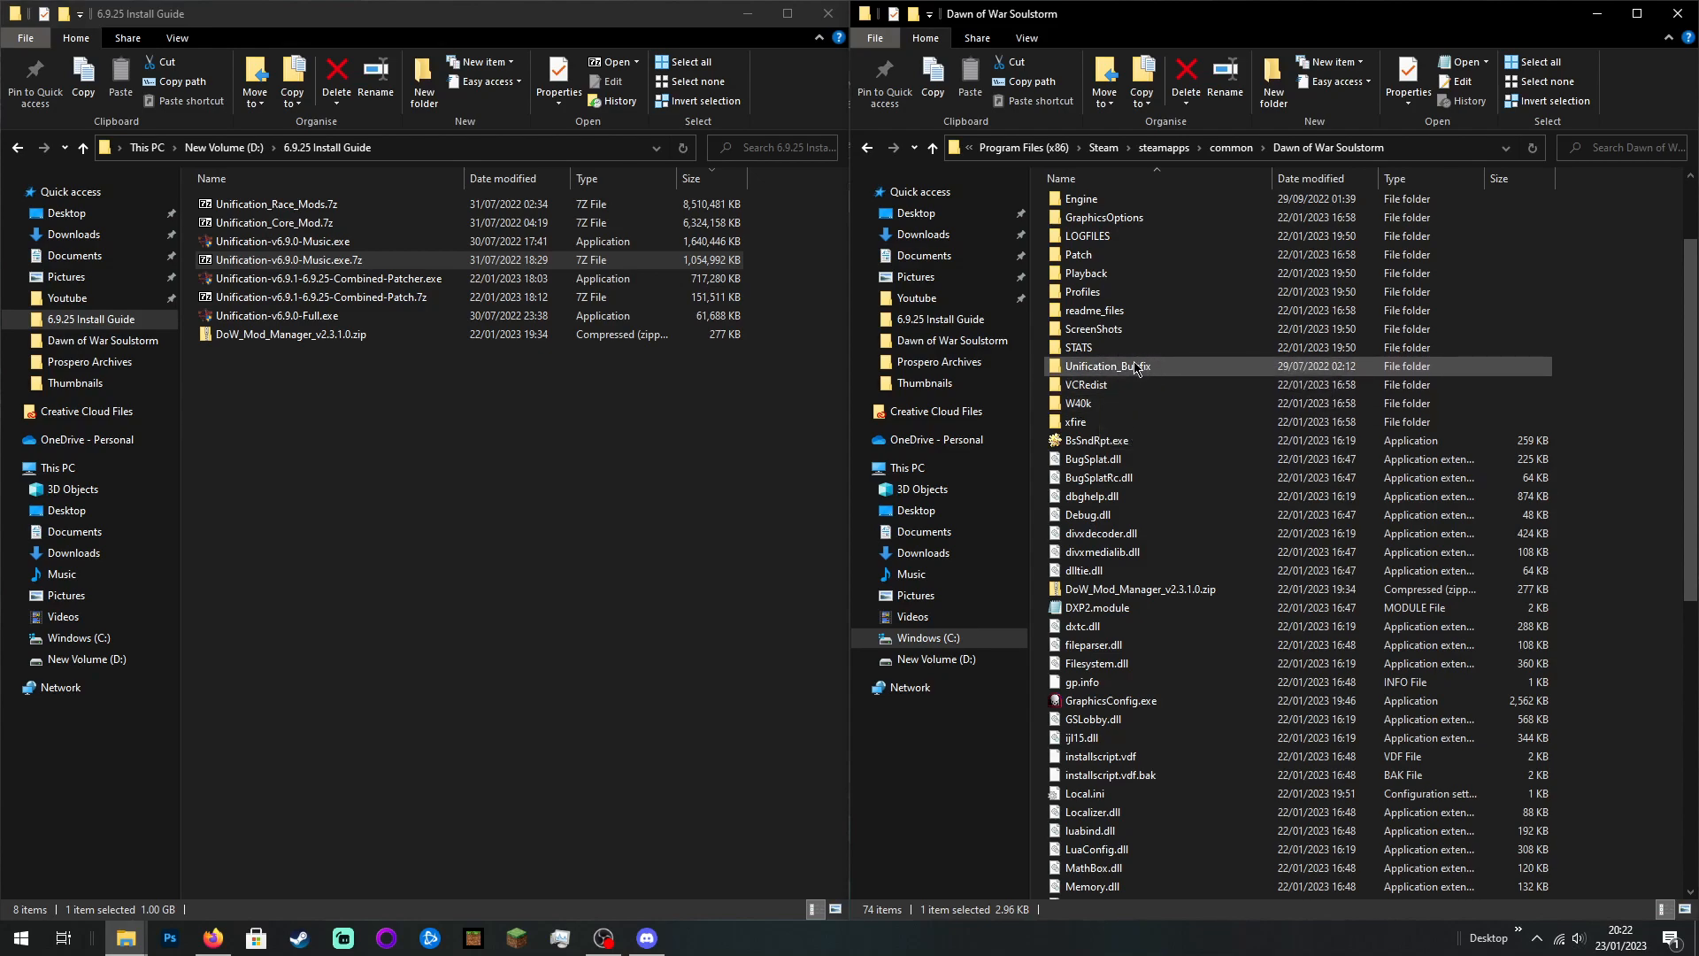
pyautogui.doubleClick(1136, 367)
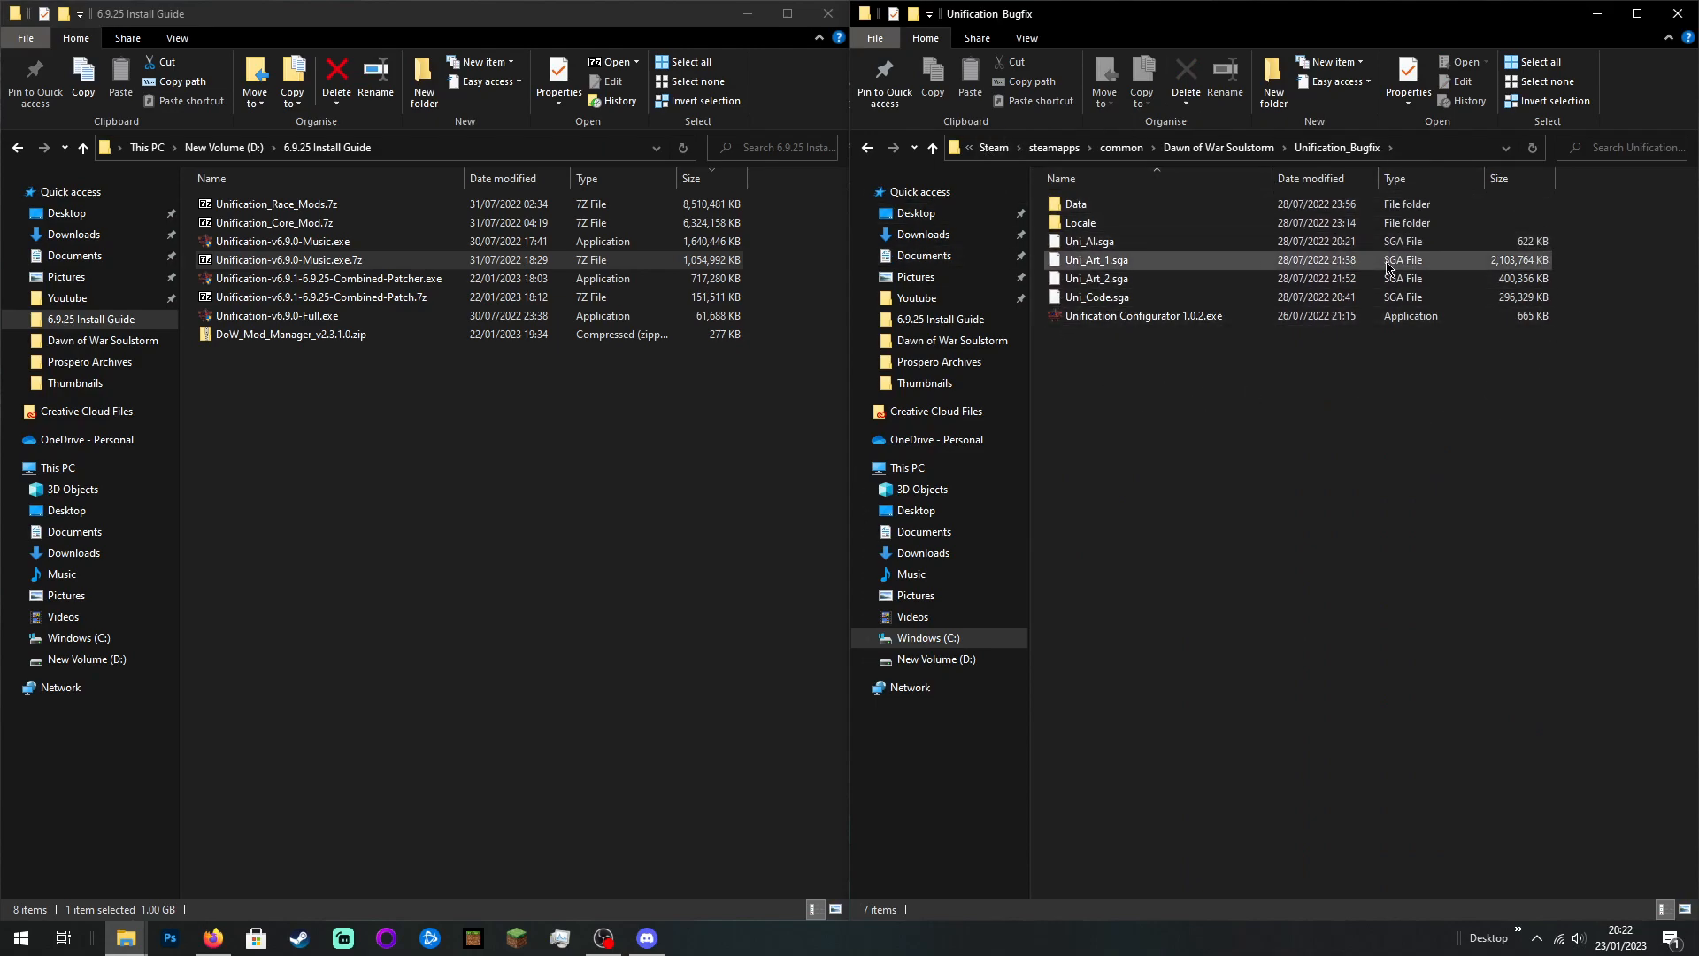
pyautogui.click(867, 148)
# Step: Extract Unification_Race_Mods.7z directly into the Dawn of War Soulstorm folder with 7-Zip and check the race files in Unification_Bugfix
pyautogui.scroll(-10, 1142, 319)
pyautogui.scroll(-3, 1142, 316)
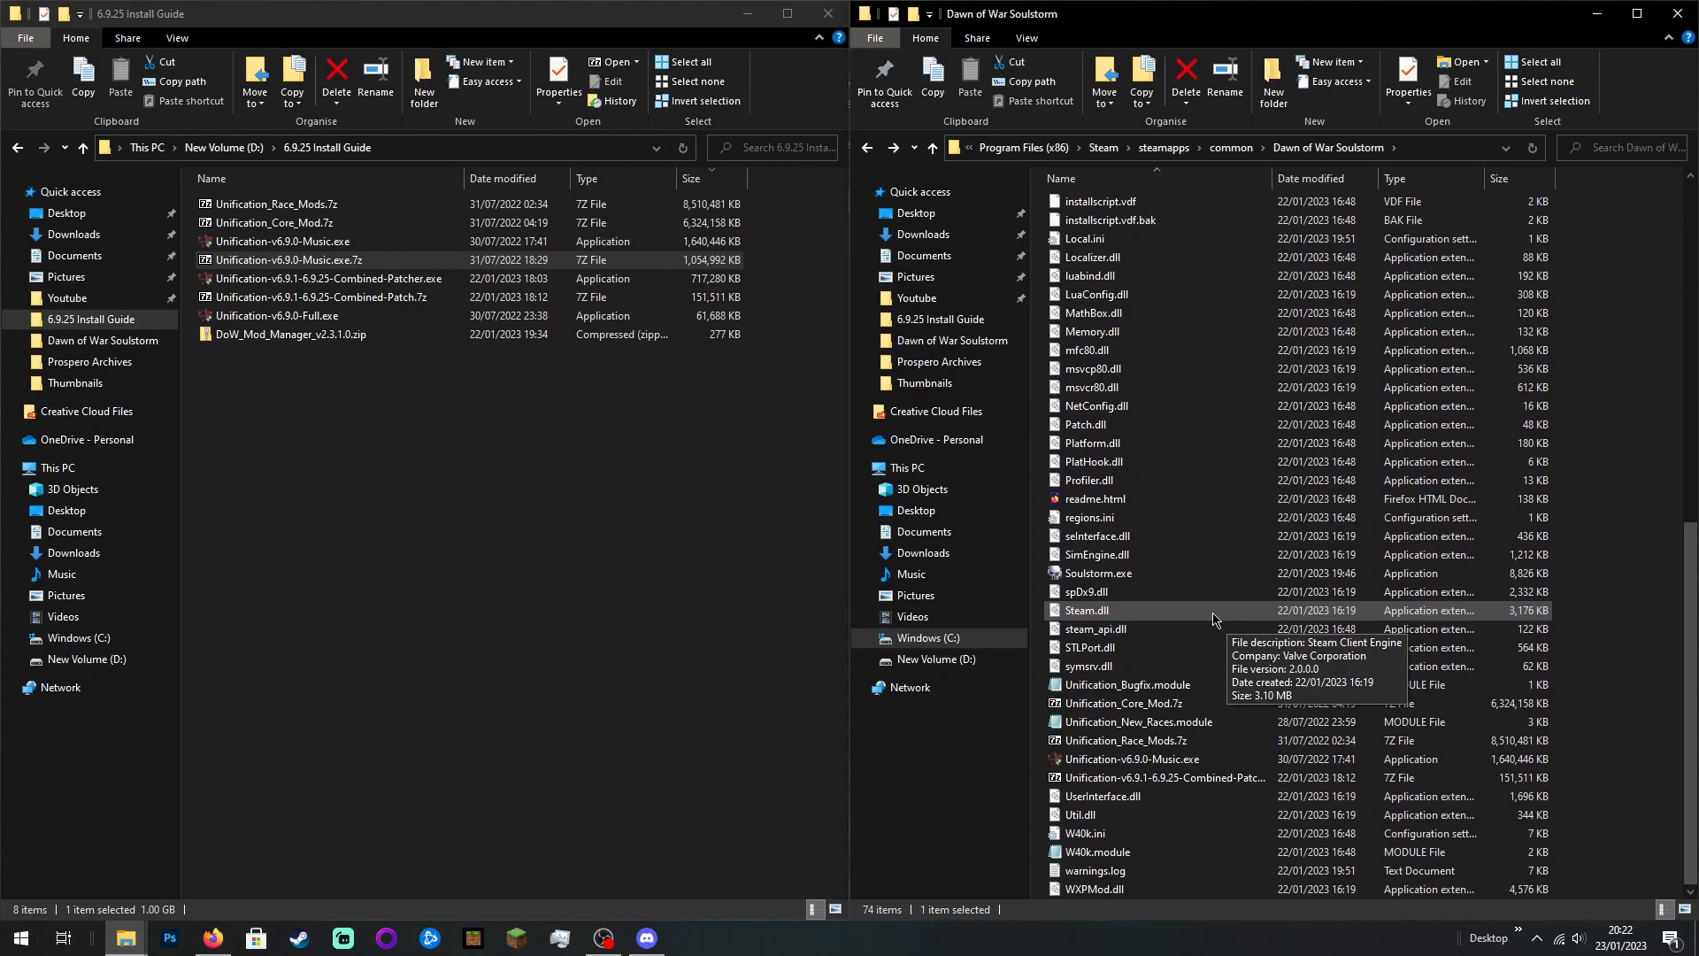
pyautogui.rightClick(1120, 741)
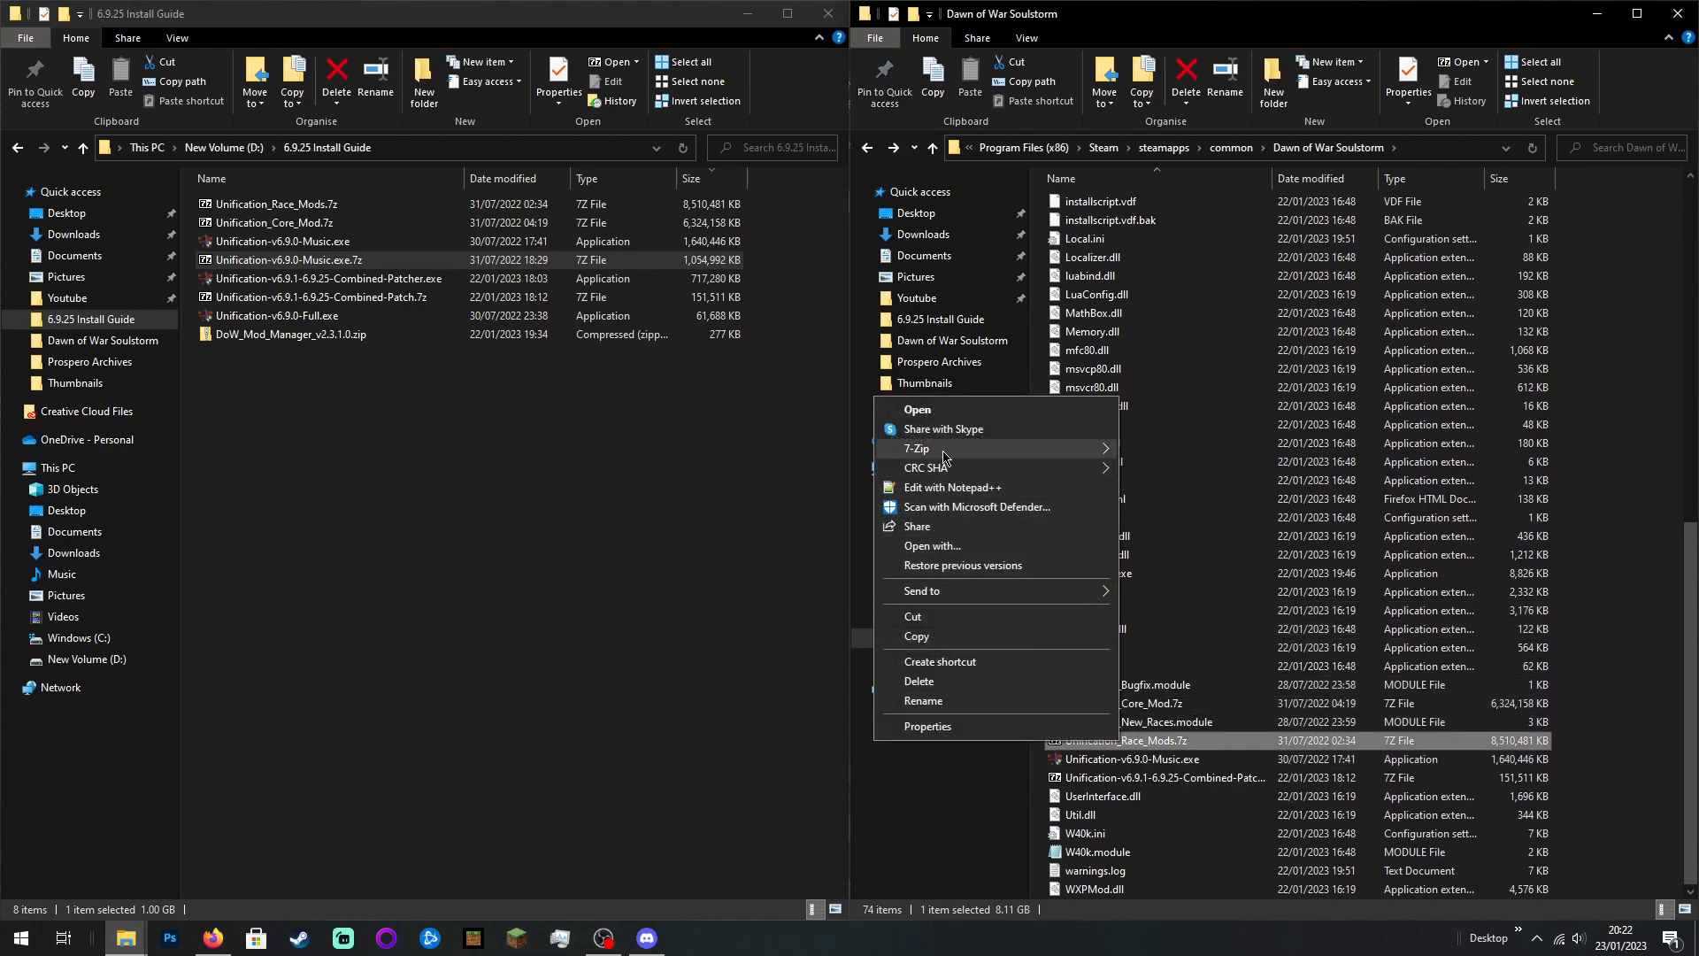
pyautogui.moveTo(947, 453)
pyautogui.click(1164, 530)
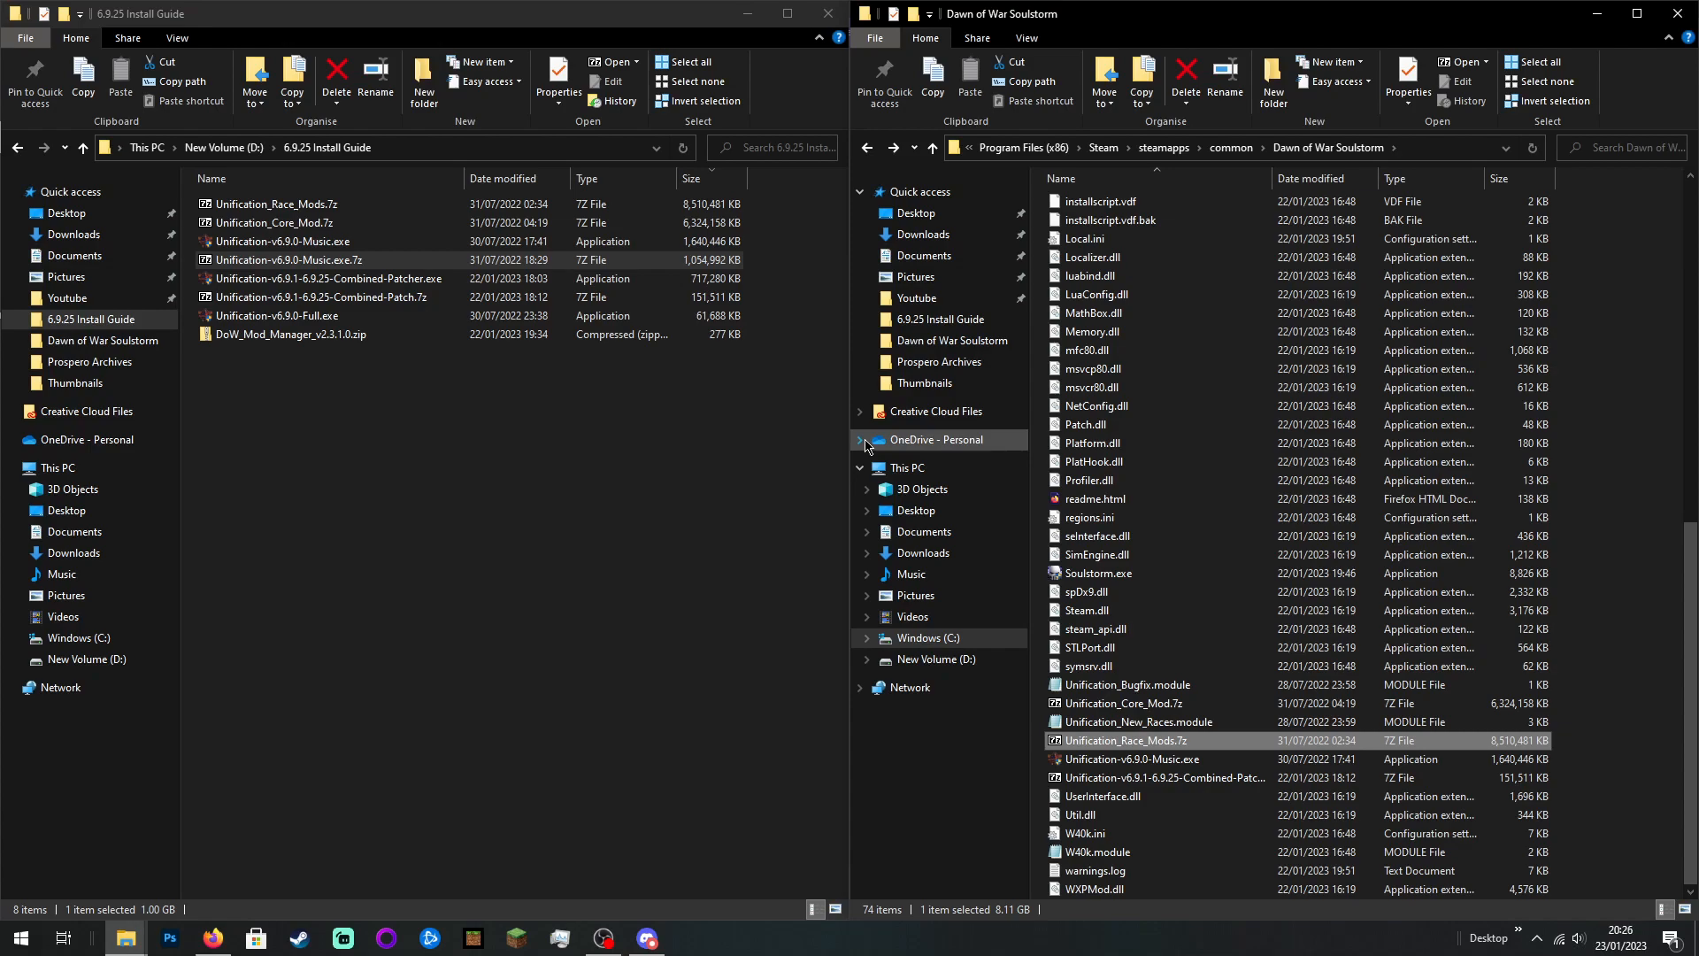
pyautogui.scroll(12, 1247, 531)
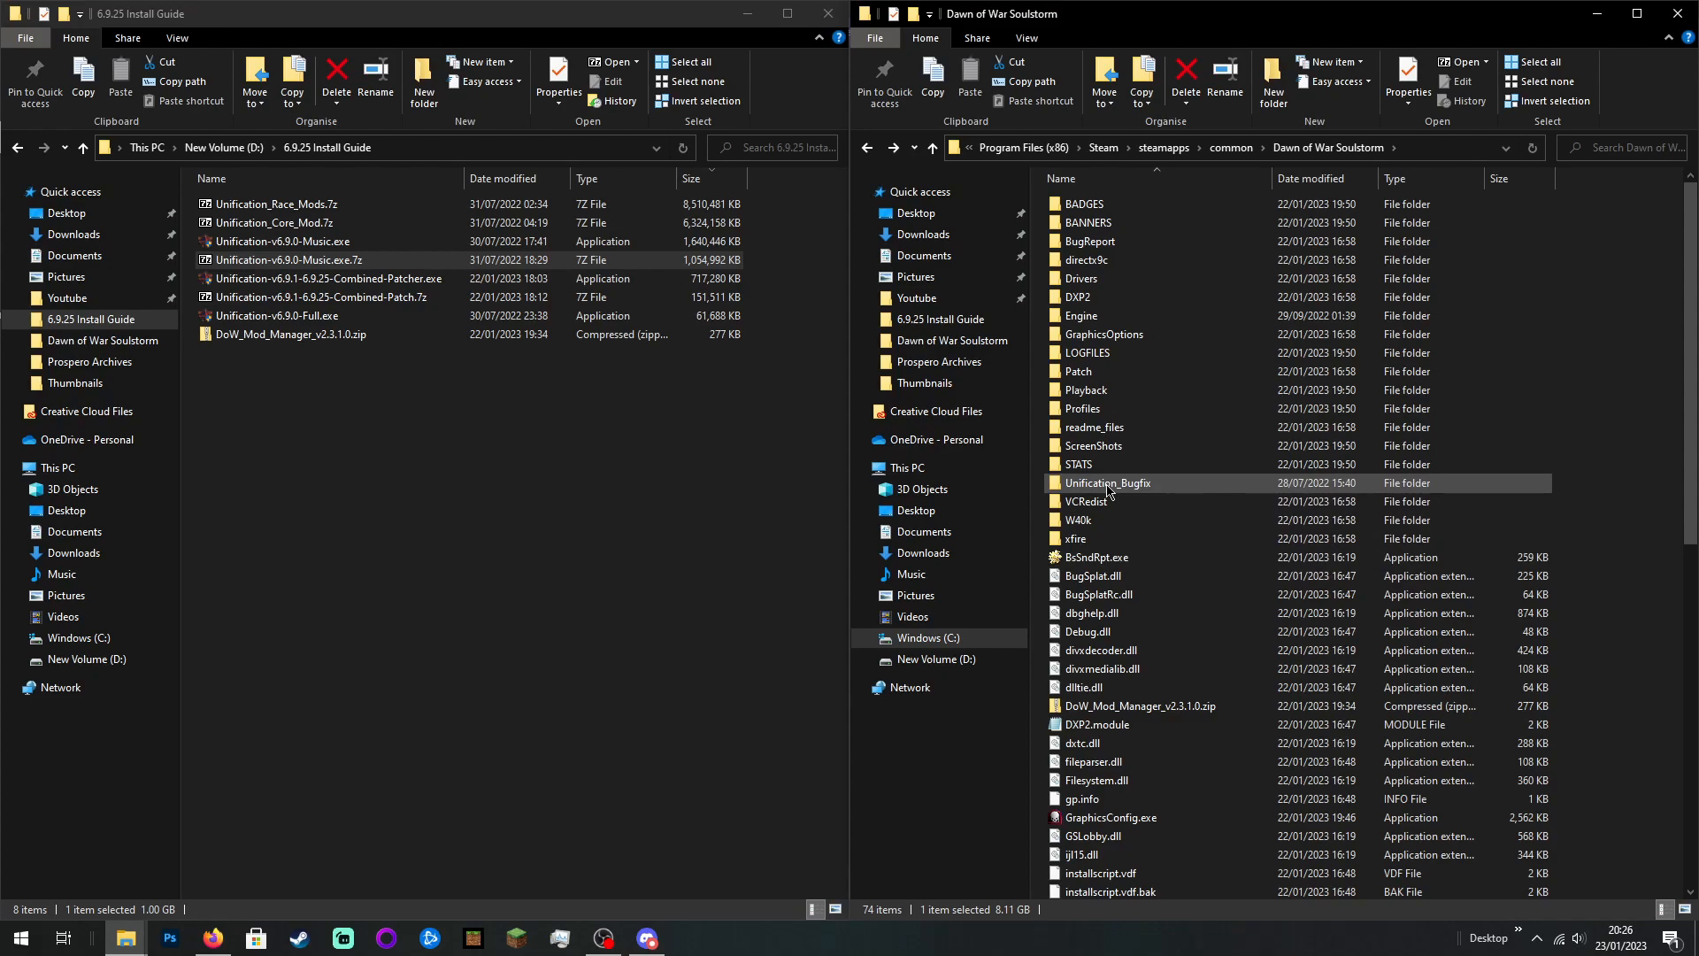
pyautogui.doubleClick(1108, 485)
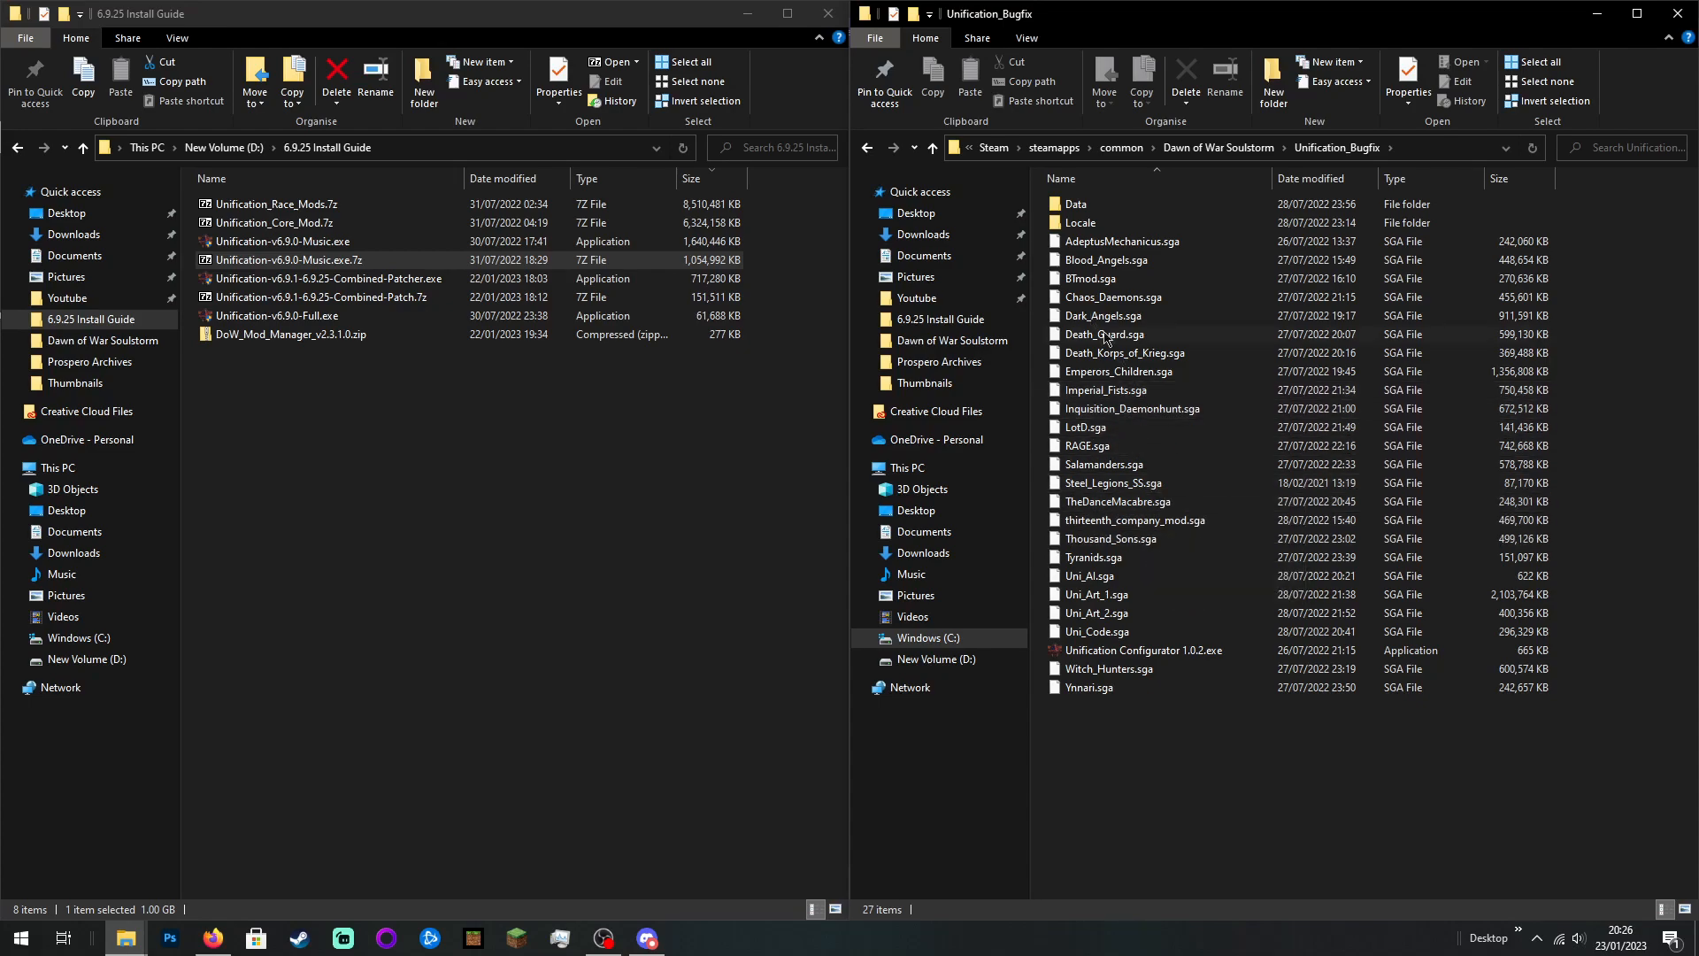
pyautogui.click(868, 149)
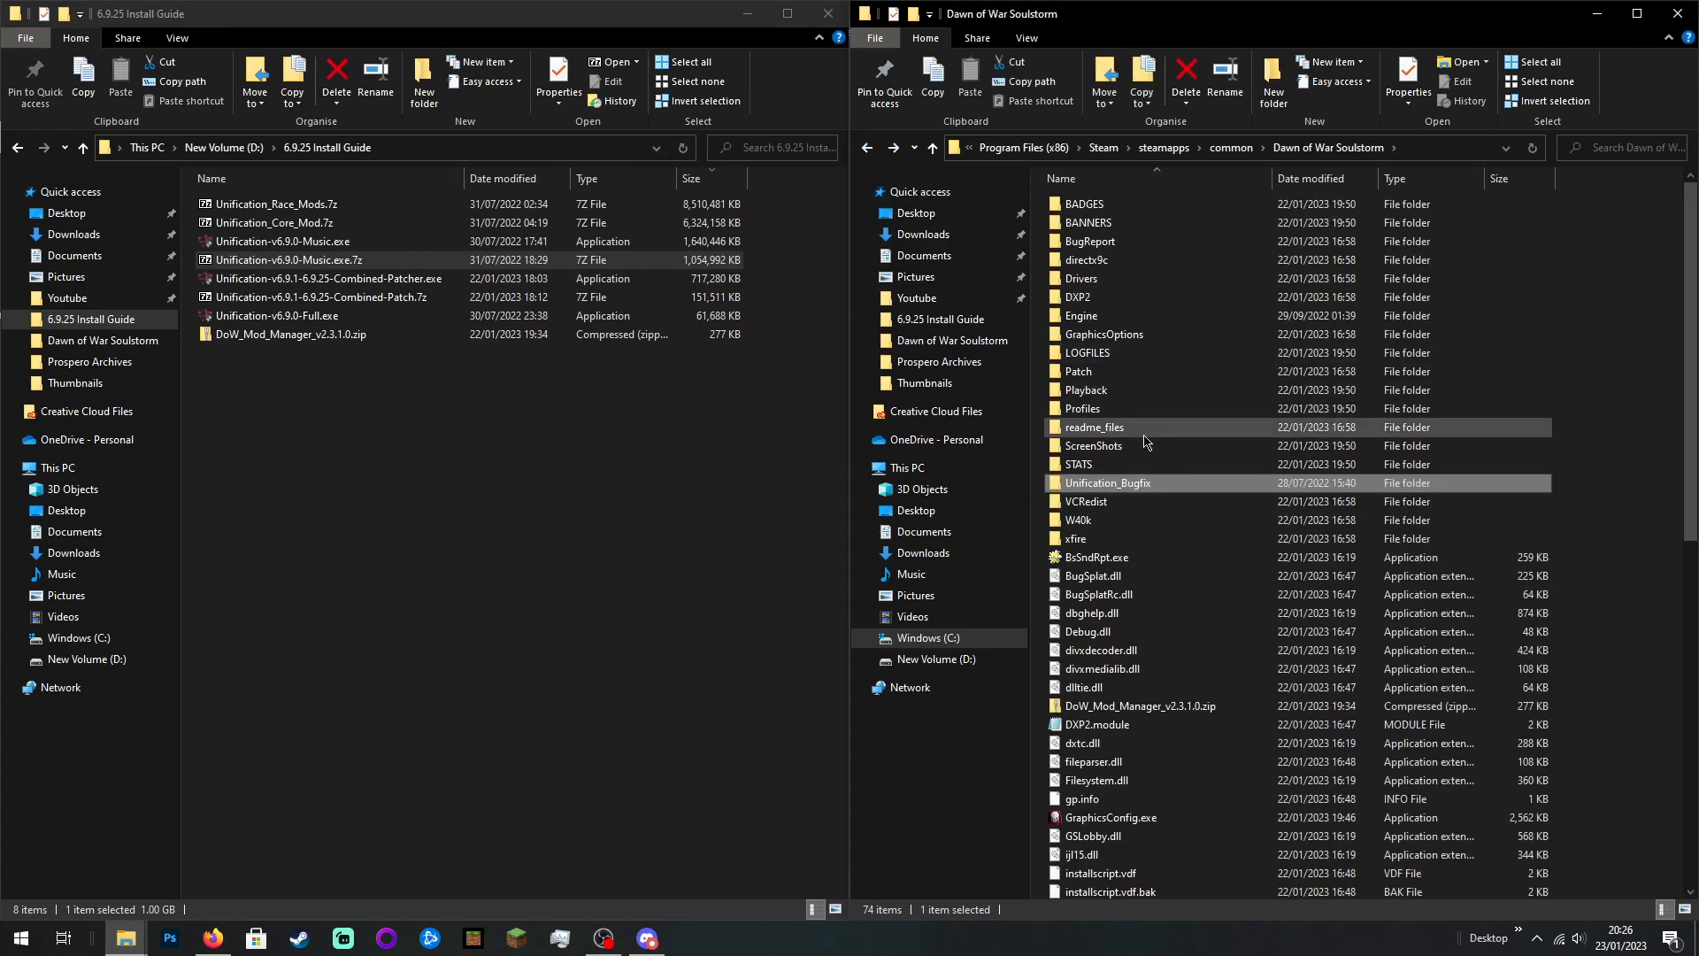
# Step: Run Unification-v6.9.0-Music.exe as administrator, accept the licence and install the music into the default Dawn of War Soulstorm folder
pyautogui.scroll(-8, 1110, 411)
pyautogui.scroll(-4, 1112, 413)
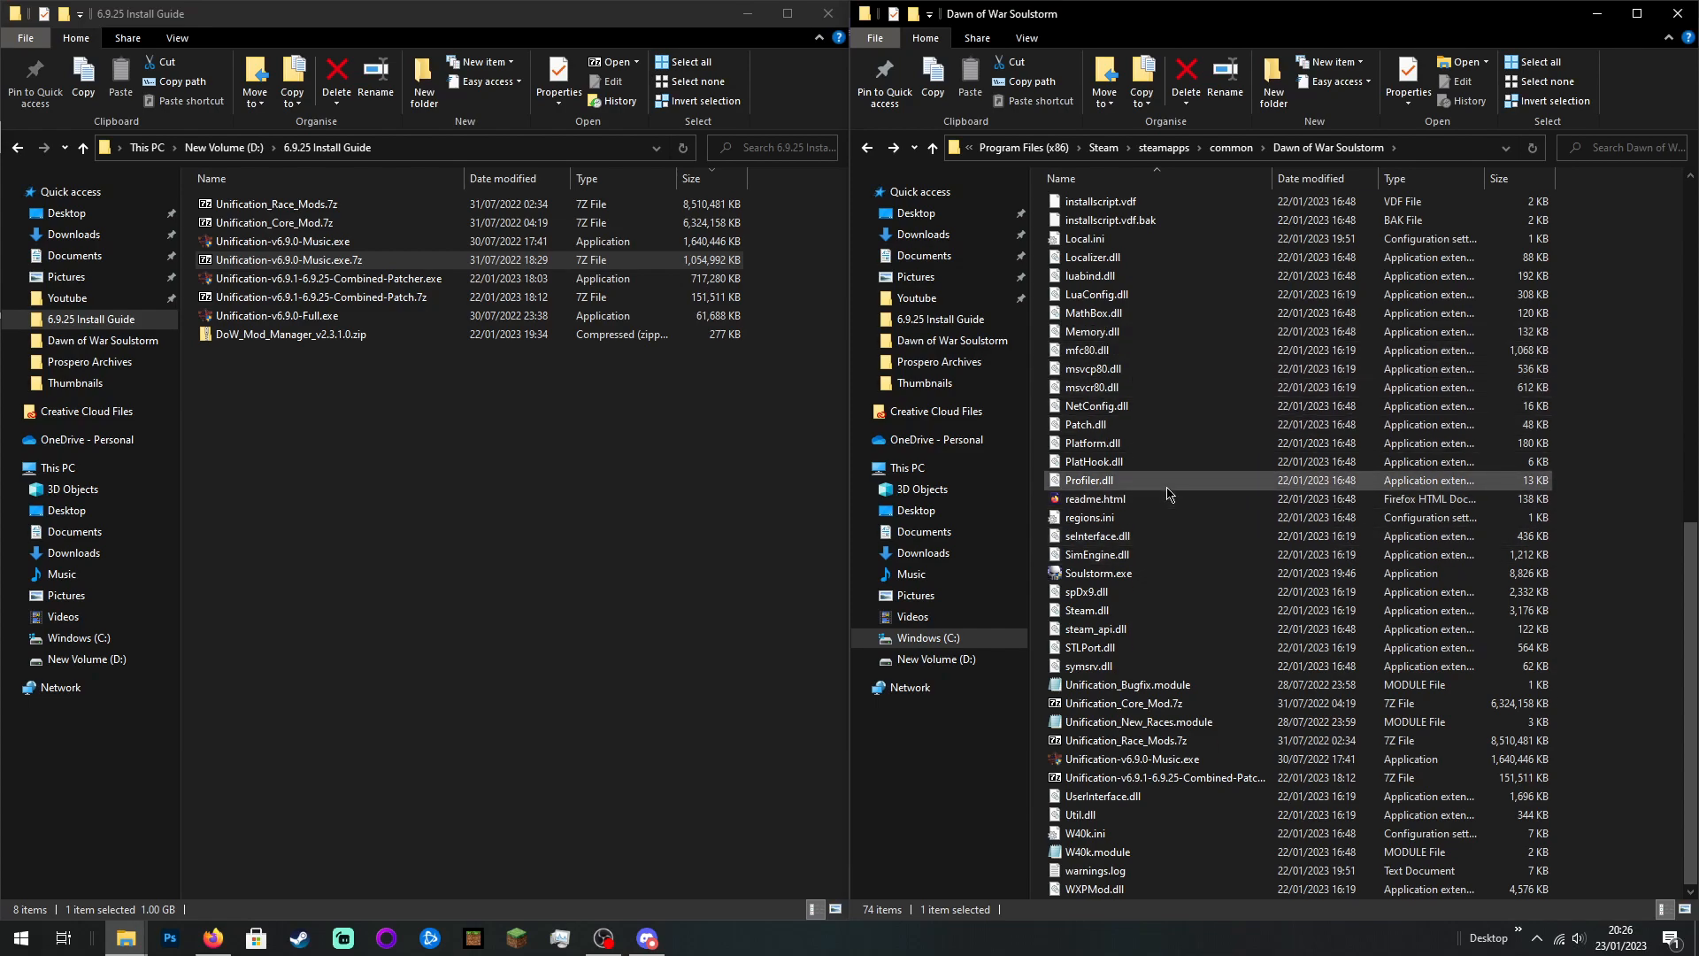
pyautogui.rightClick(1116, 762)
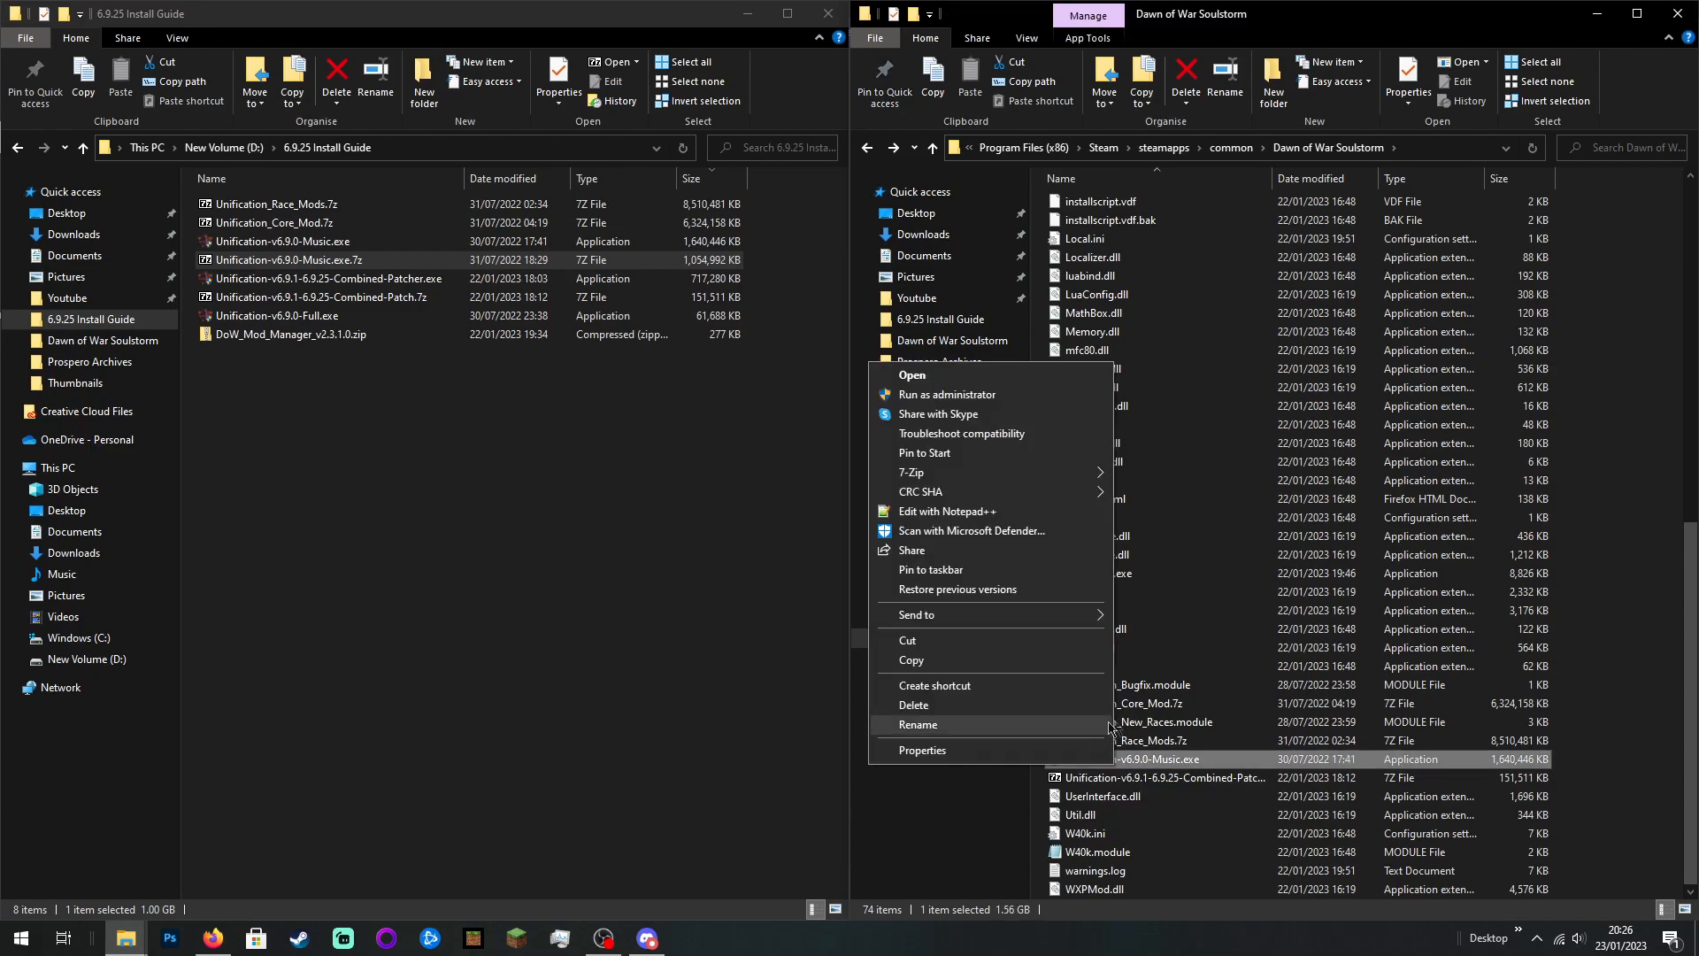
pyautogui.click(991, 400)
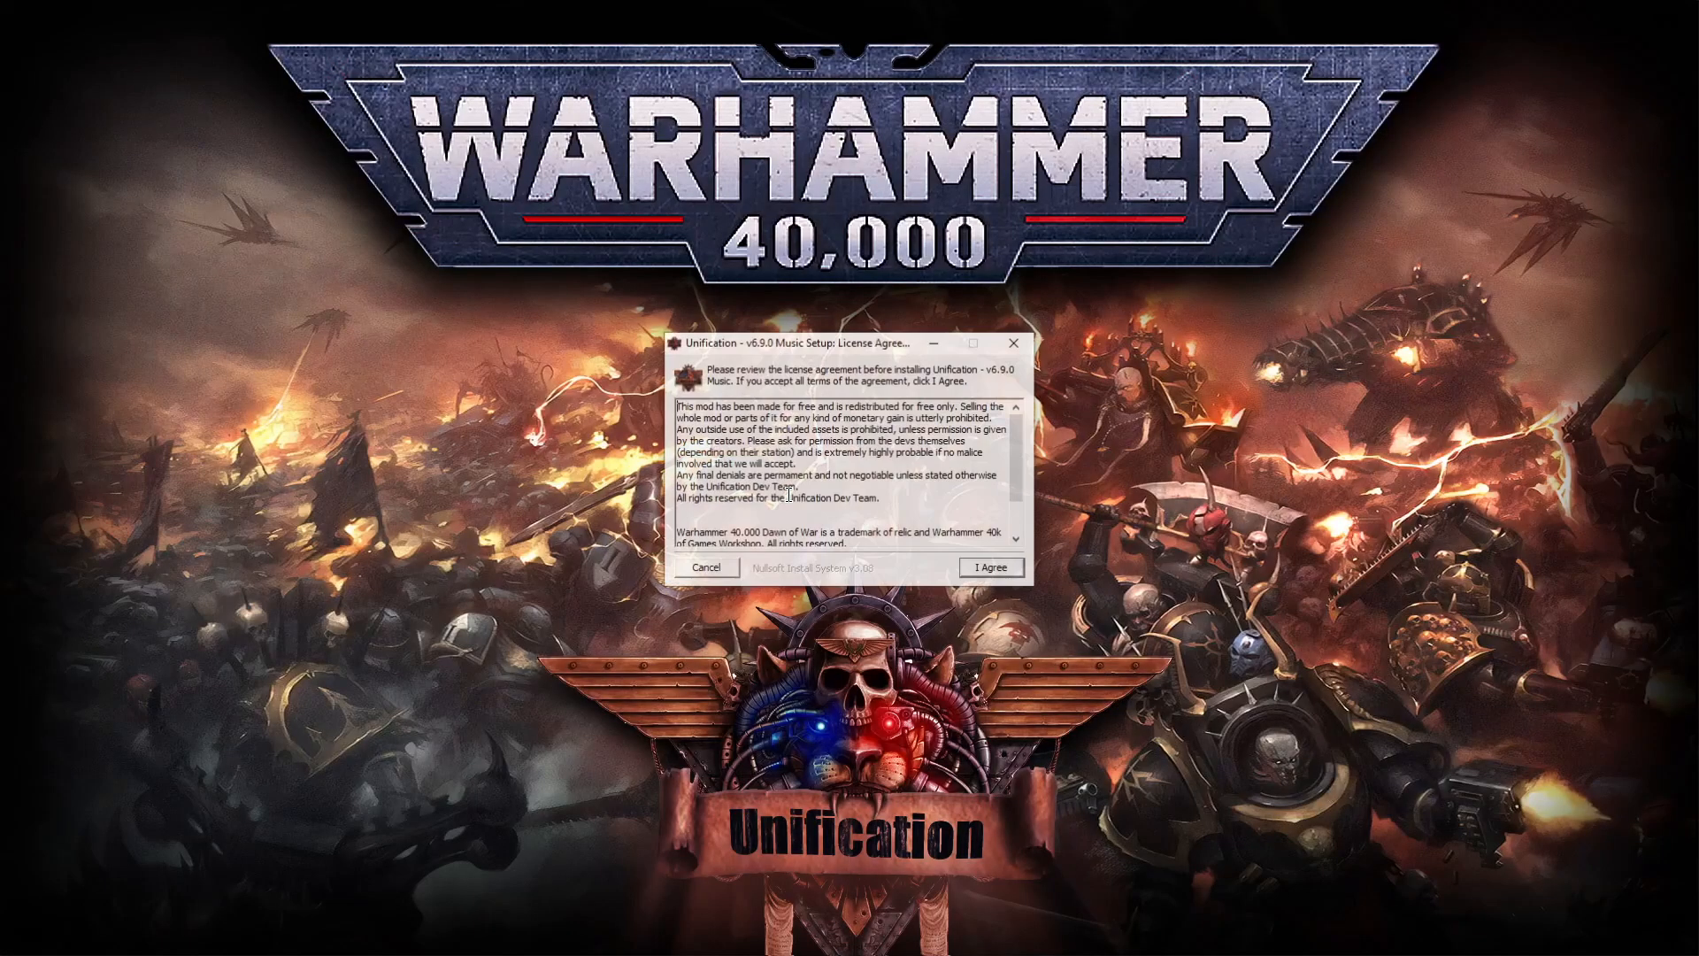
pyautogui.click(991, 569)
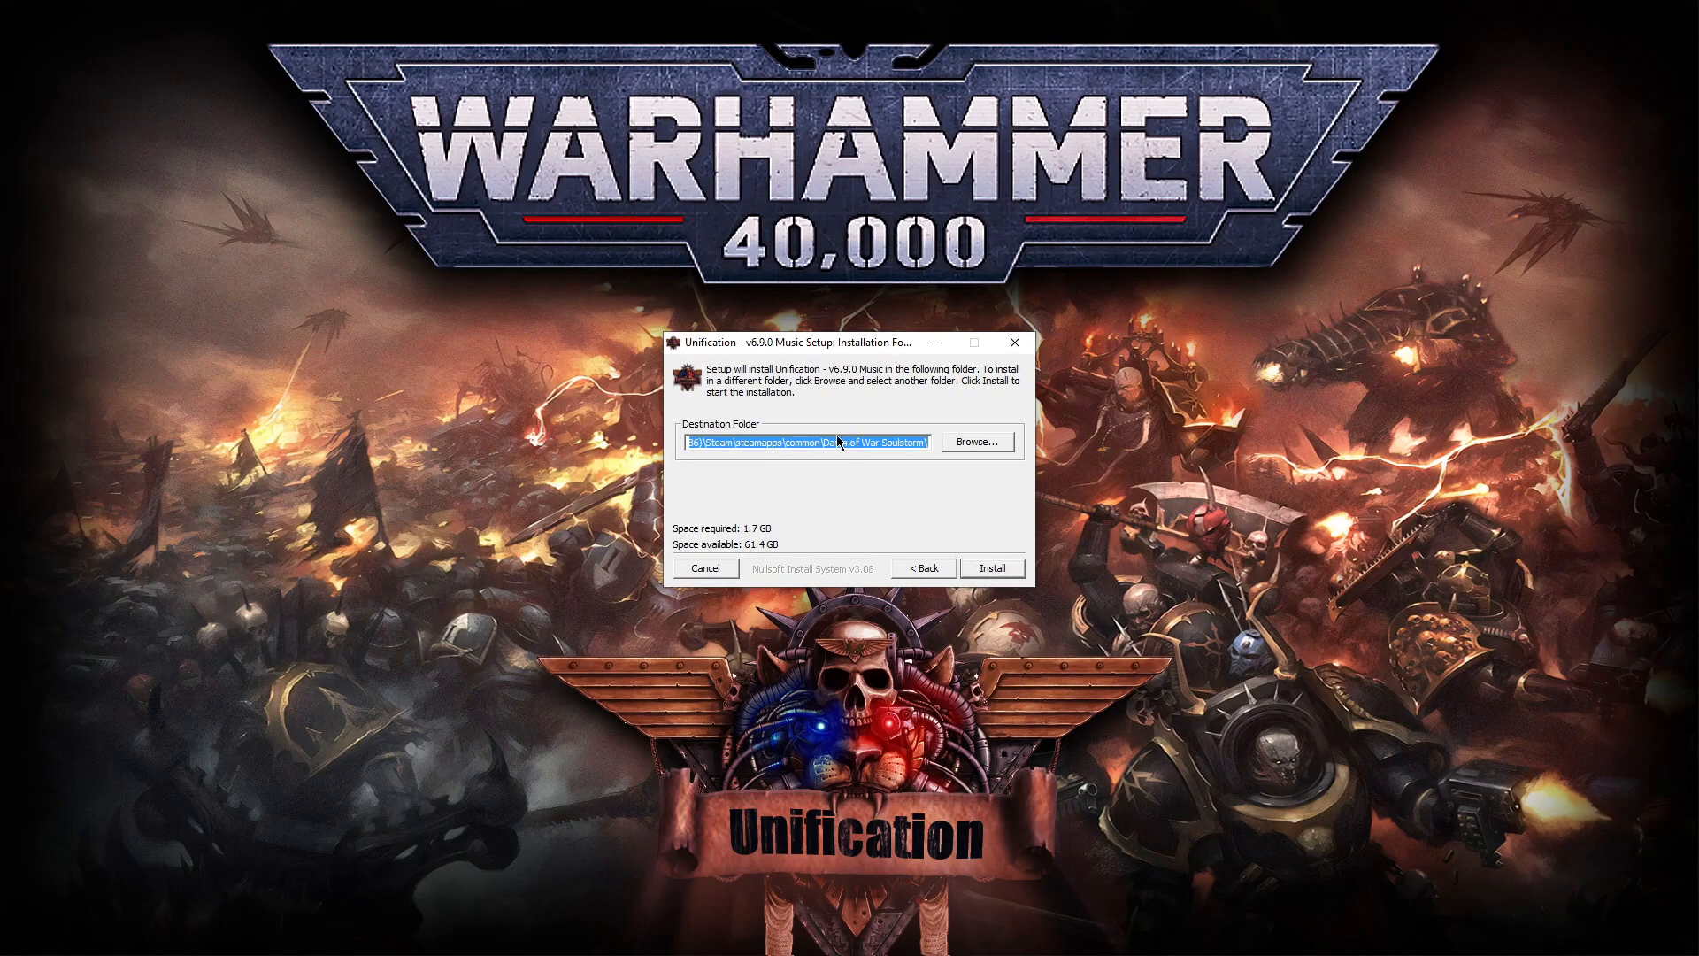
pyautogui.click(992, 567)
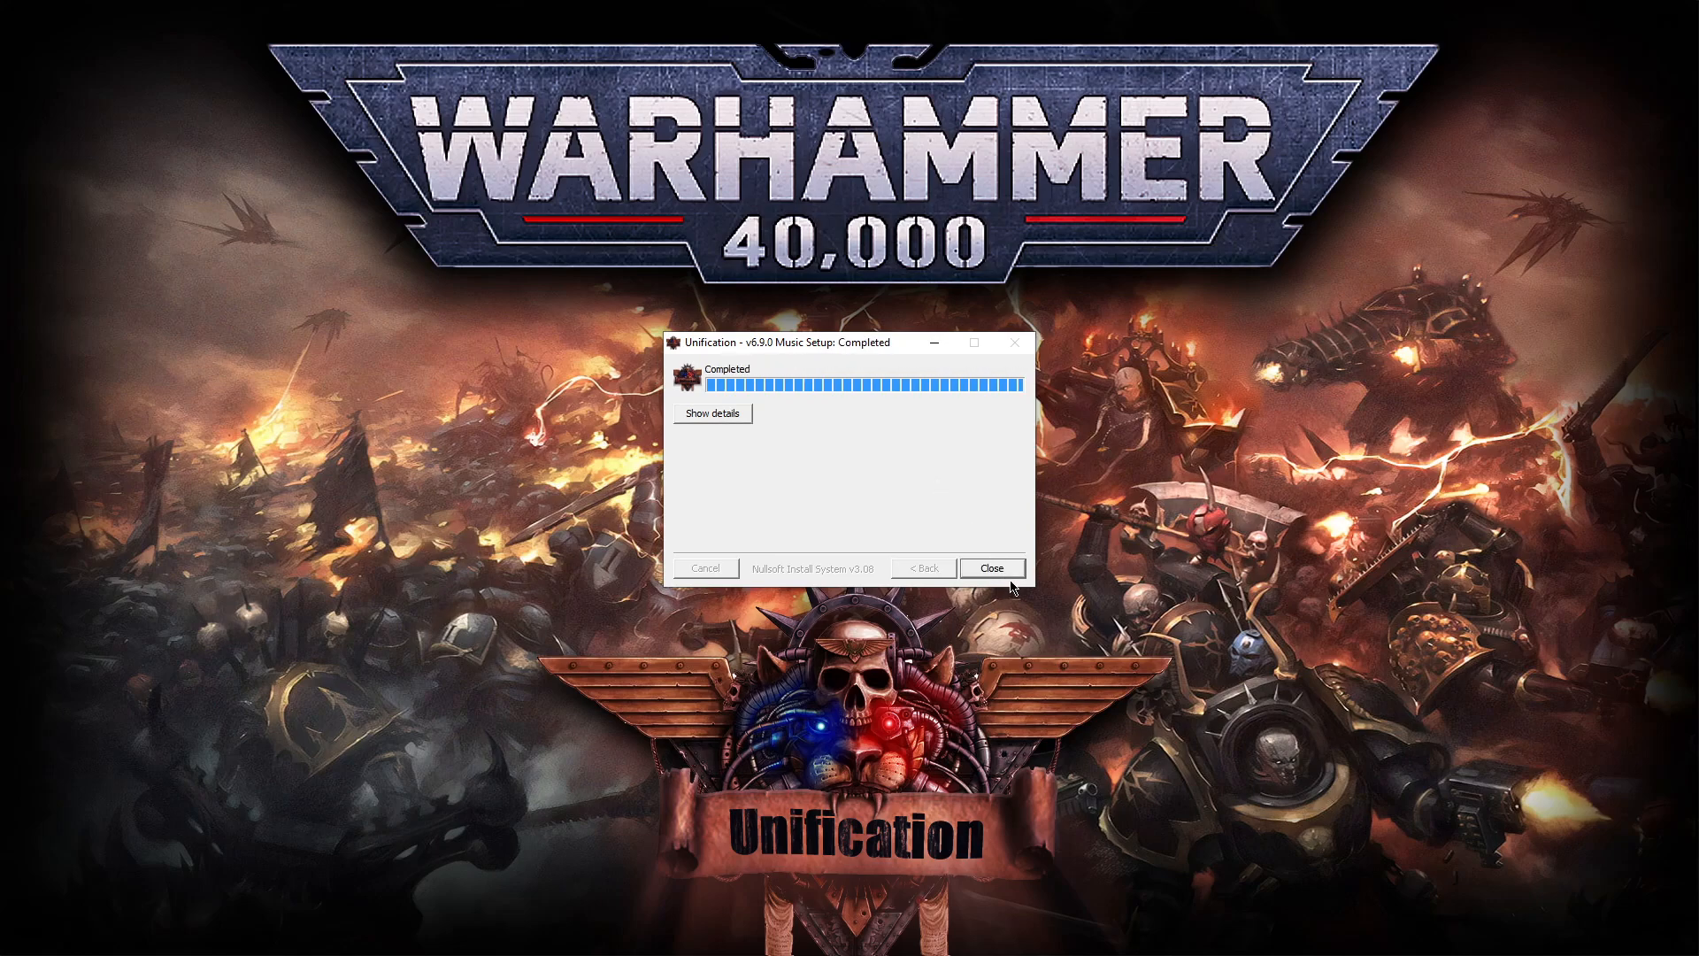
pyautogui.click(992, 568)
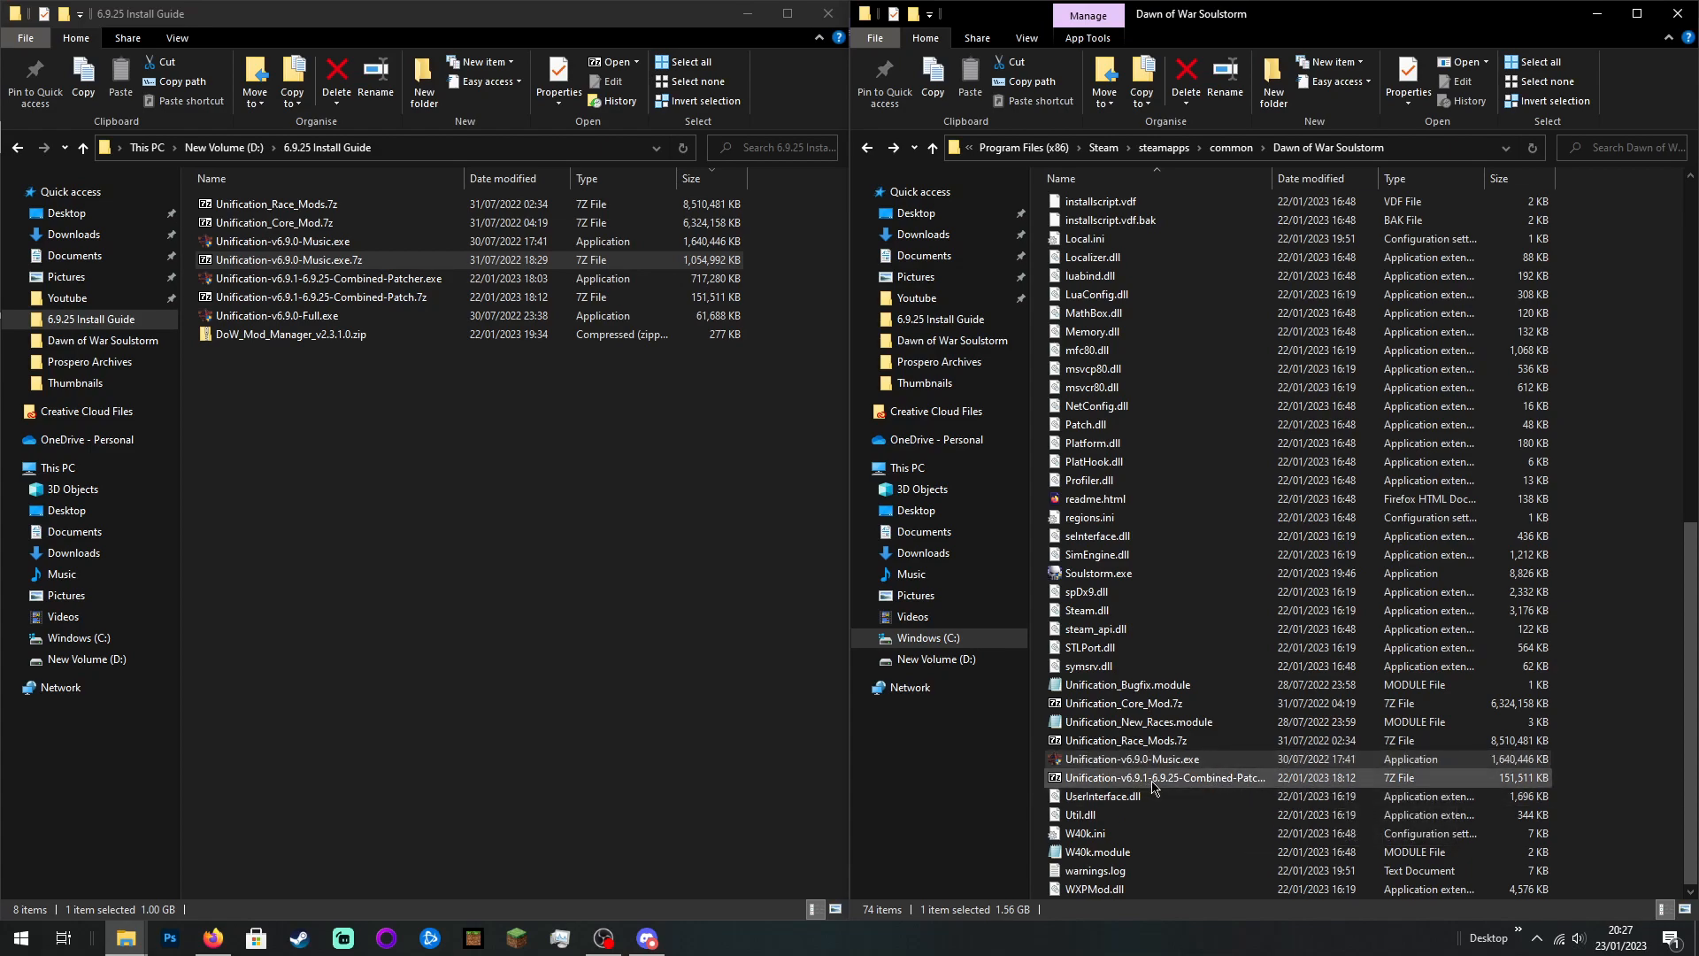
# Step: Extract Unification-v6.9.1-6.9.25-Combined-Patch.7z into the Dawn of War Soulstorm folder, replacing all existing files, and check the patched Unification_Bugfix folder
pyautogui.click(1171, 782)
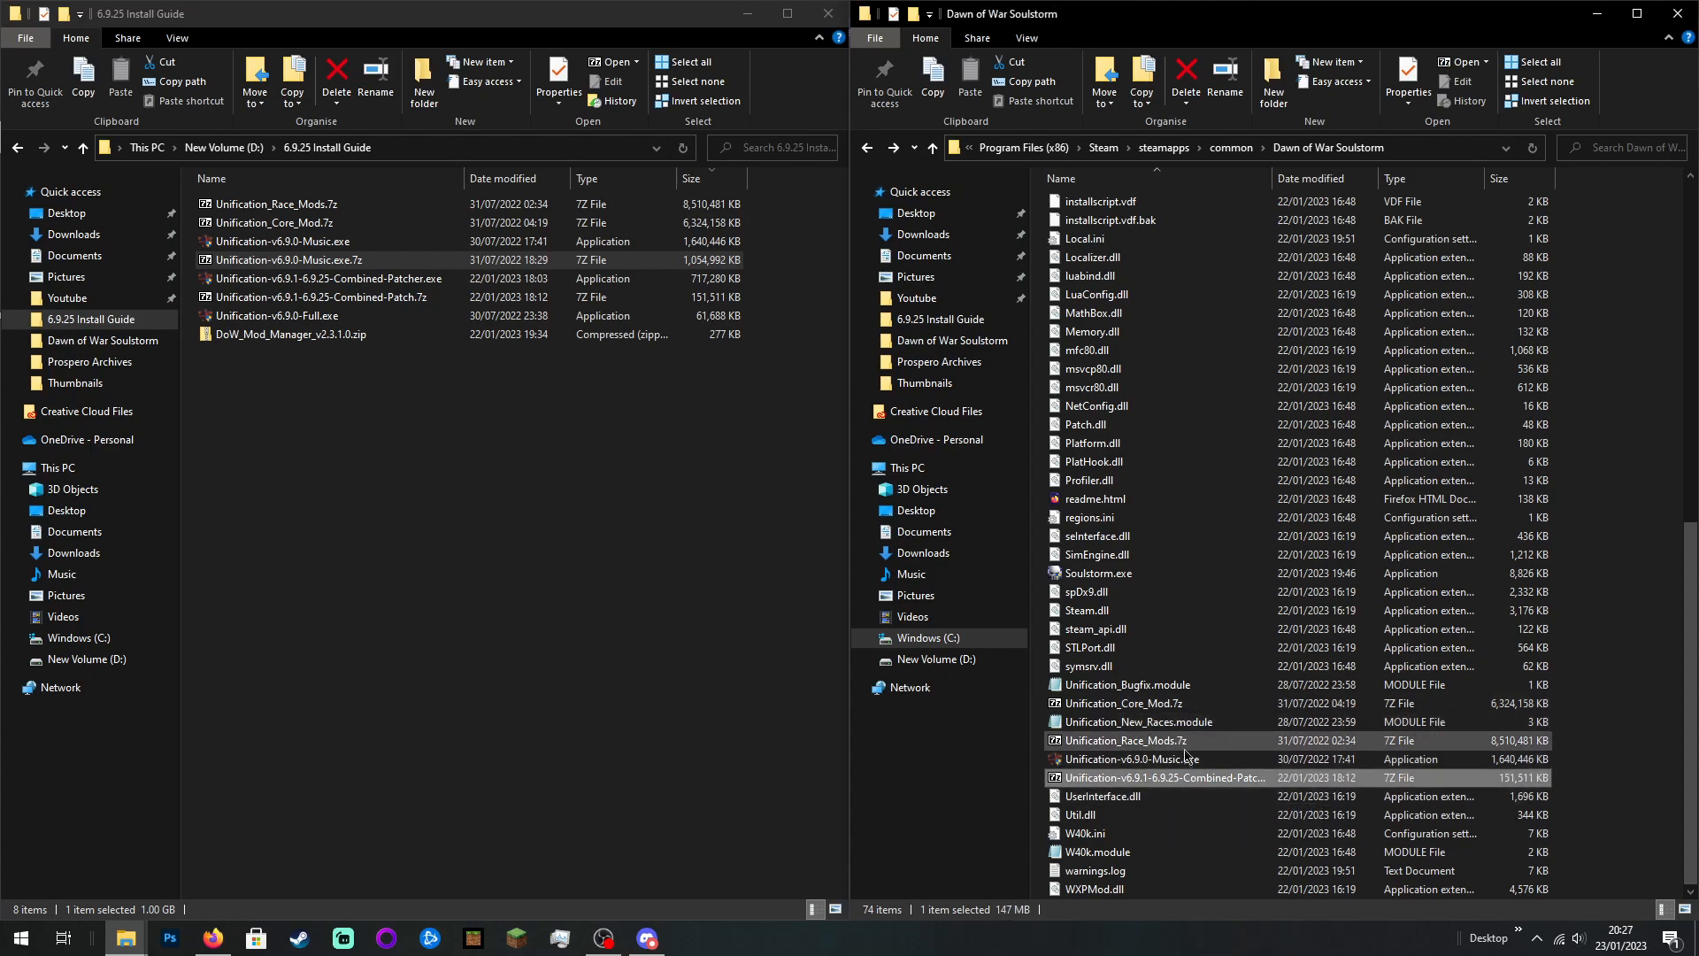
pyautogui.rightClick(1139, 782)
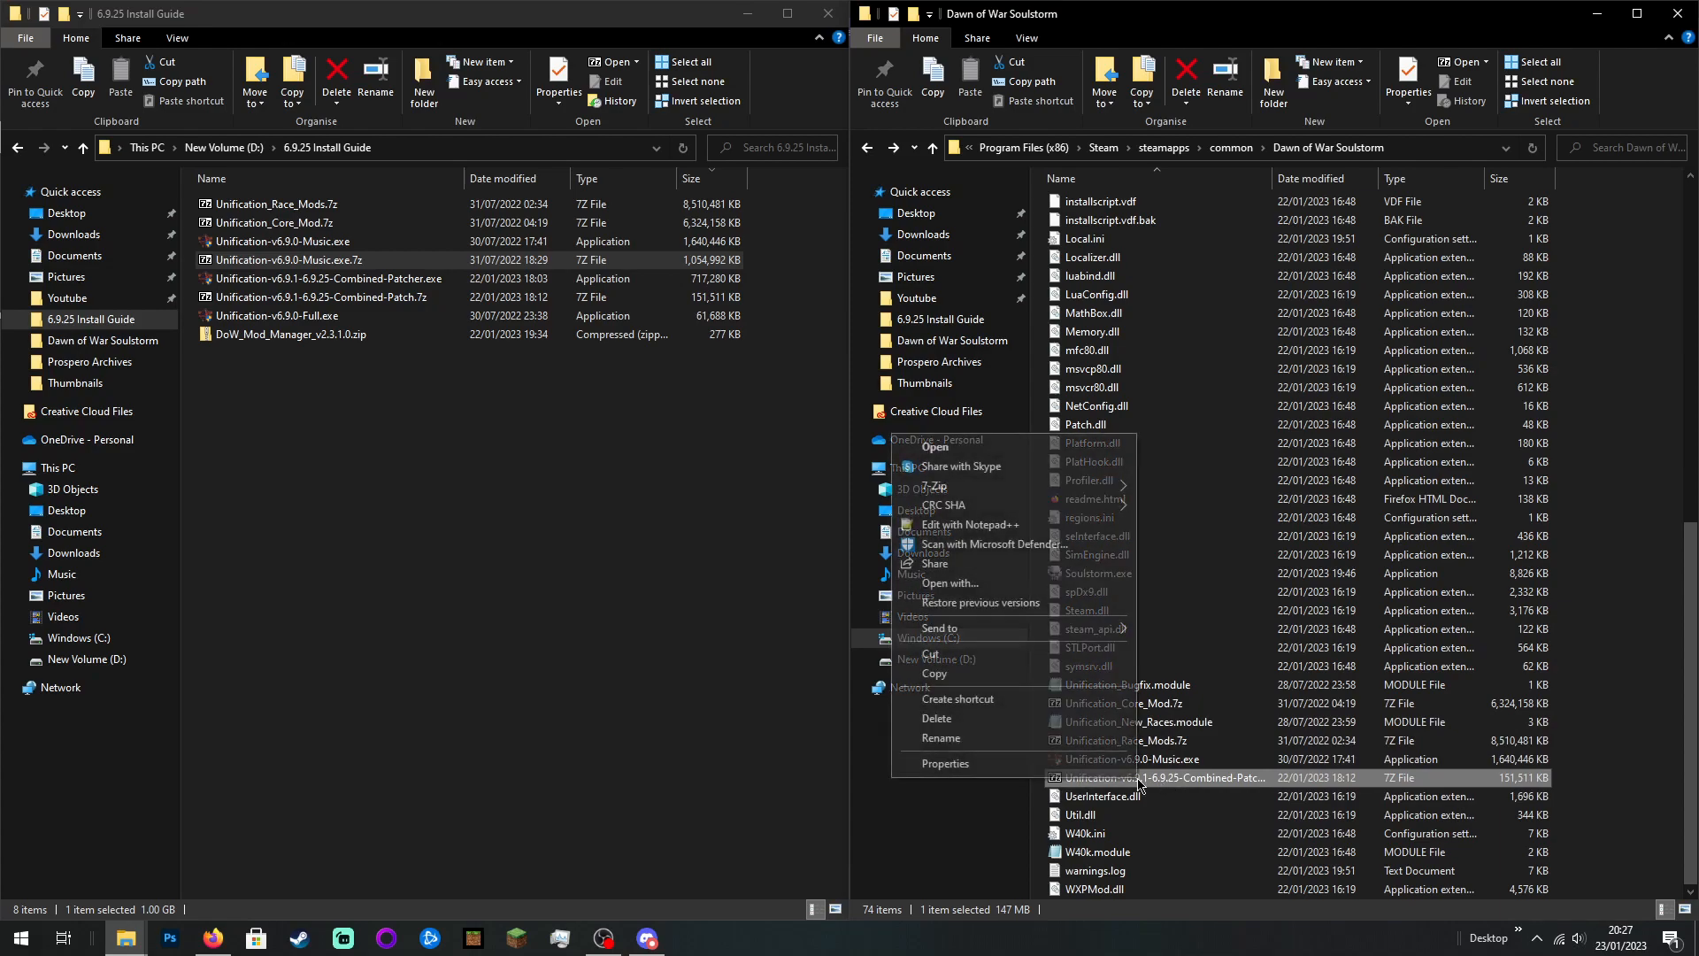
pyautogui.moveTo(988, 495)
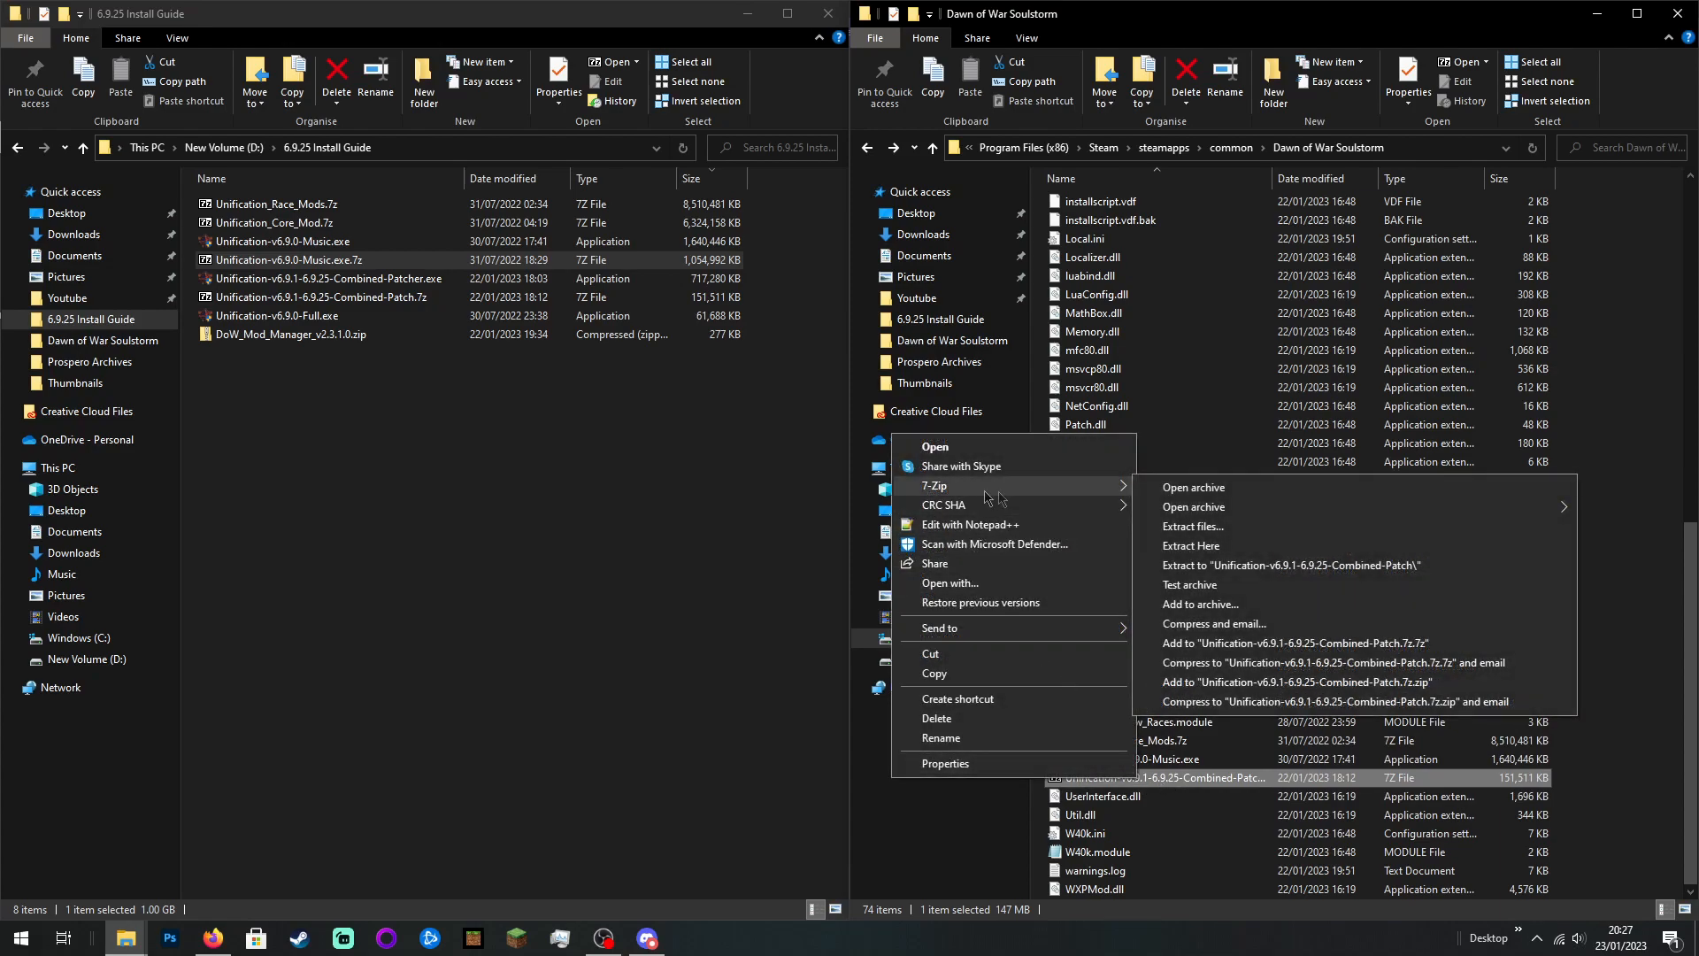
pyautogui.click(1204, 548)
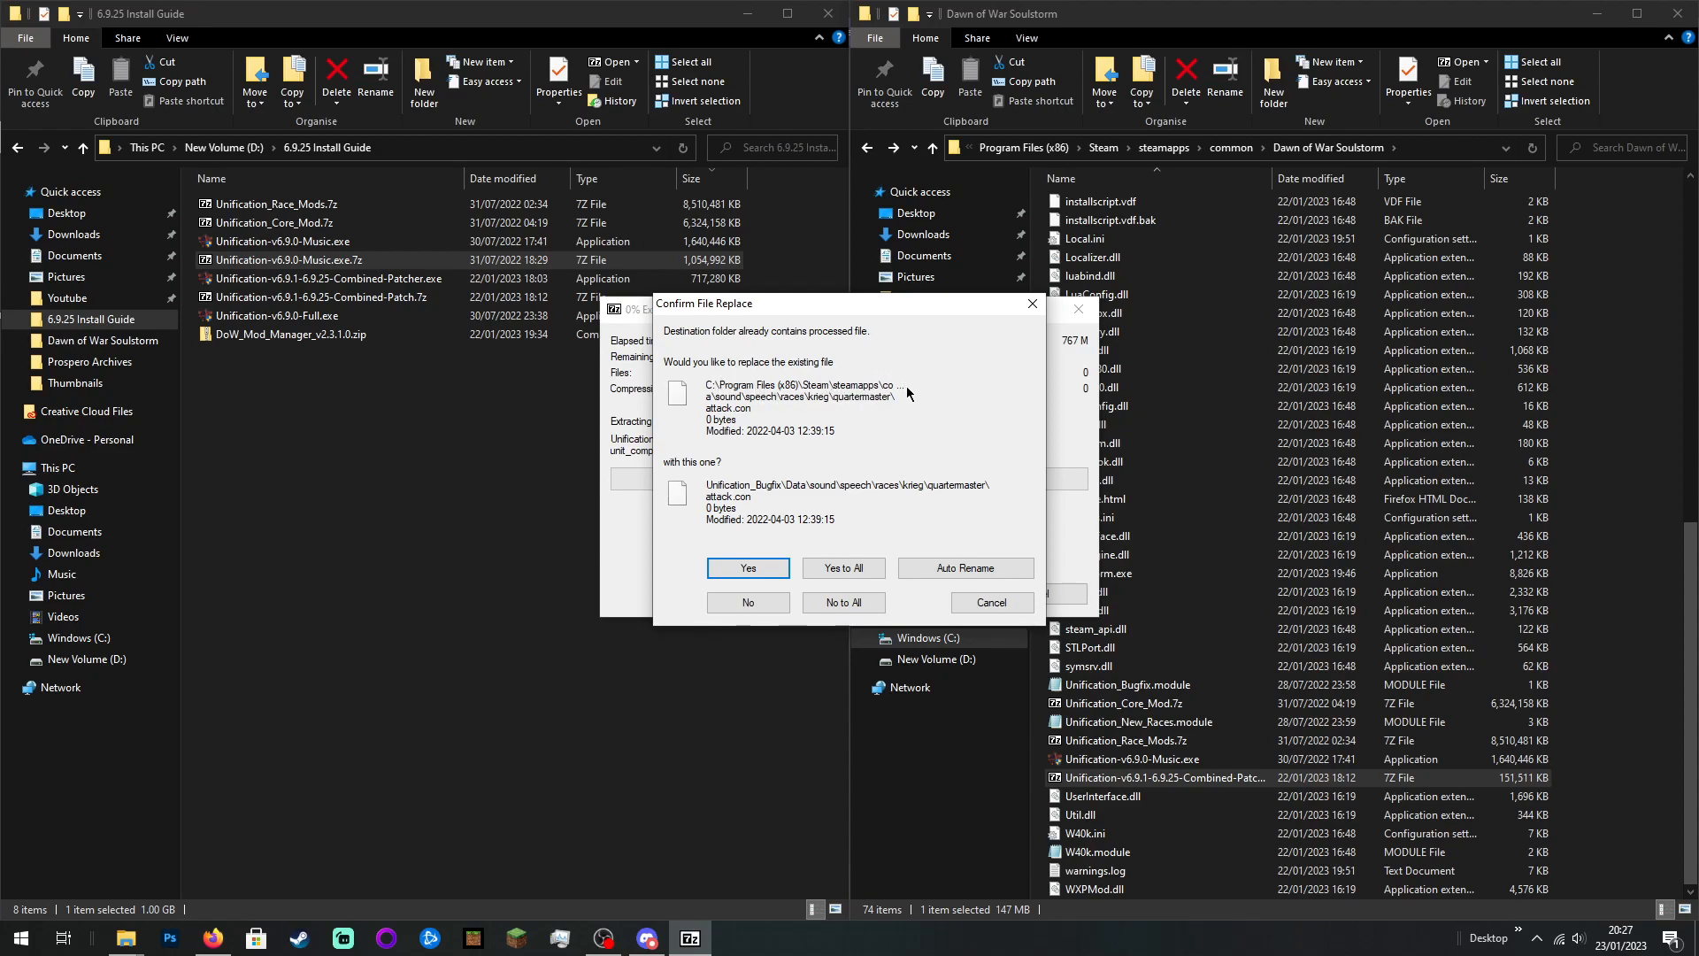
pyautogui.click(836, 569)
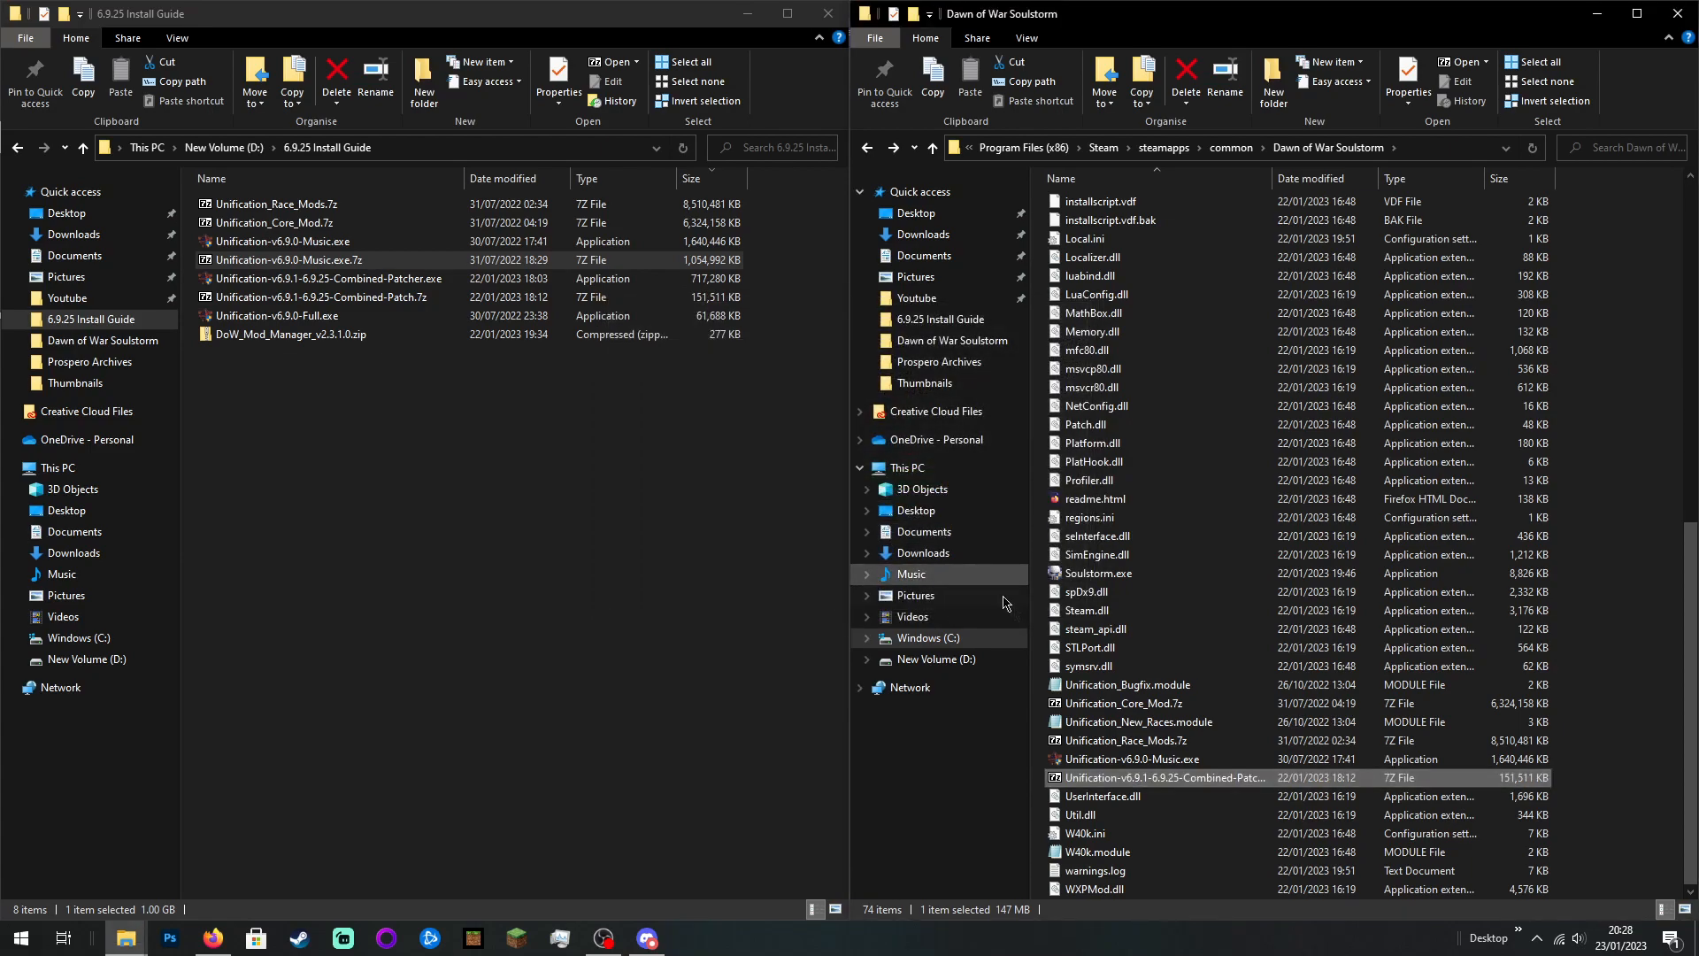
pyautogui.click(1140, 537)
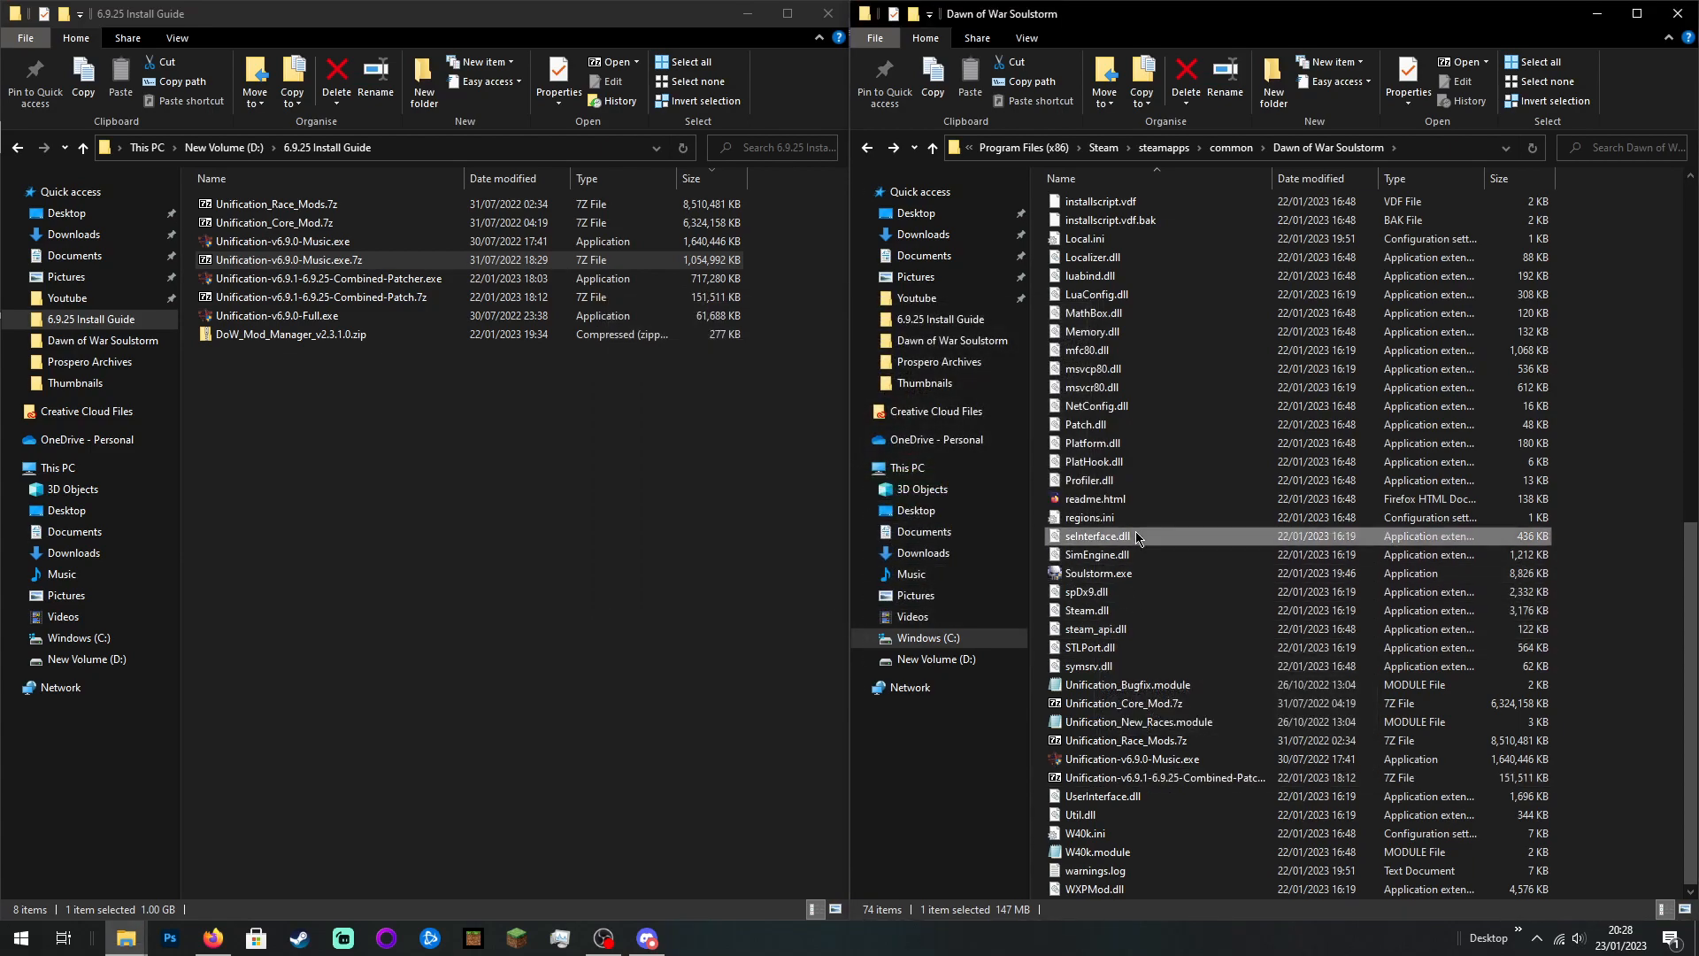
pyautogui.scroll(7, 1164, 566)
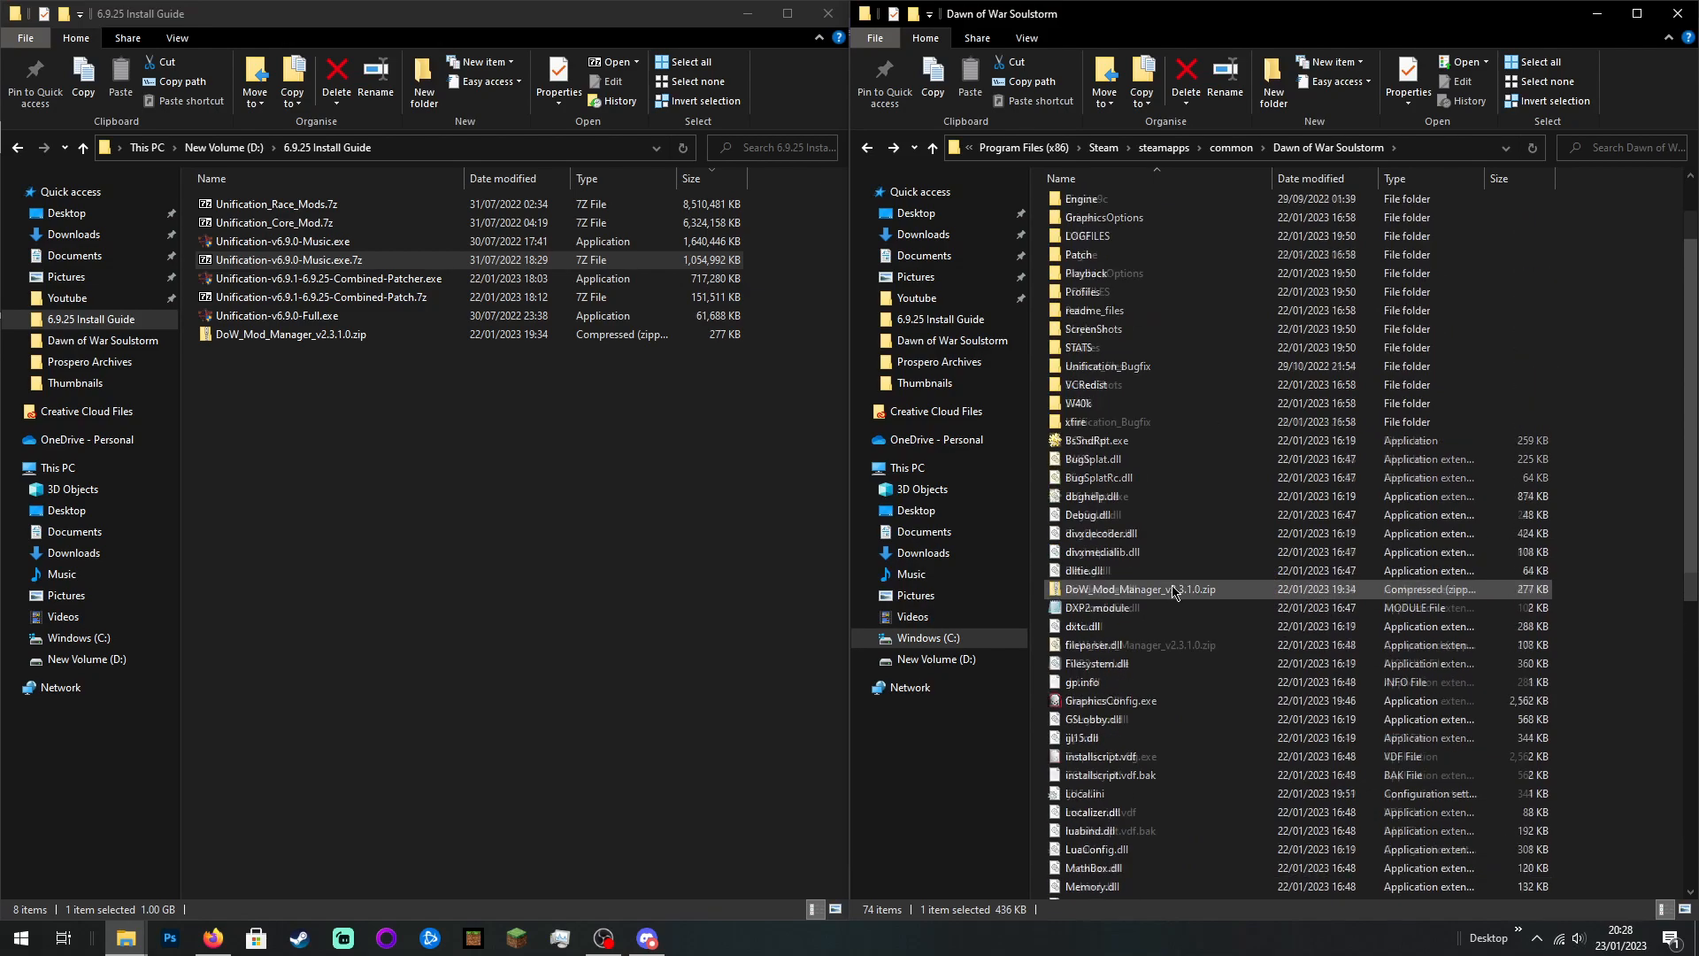
pyautogui.scroll(5, 1165, 566)
pyautogui.doubleClick(1120, 488)
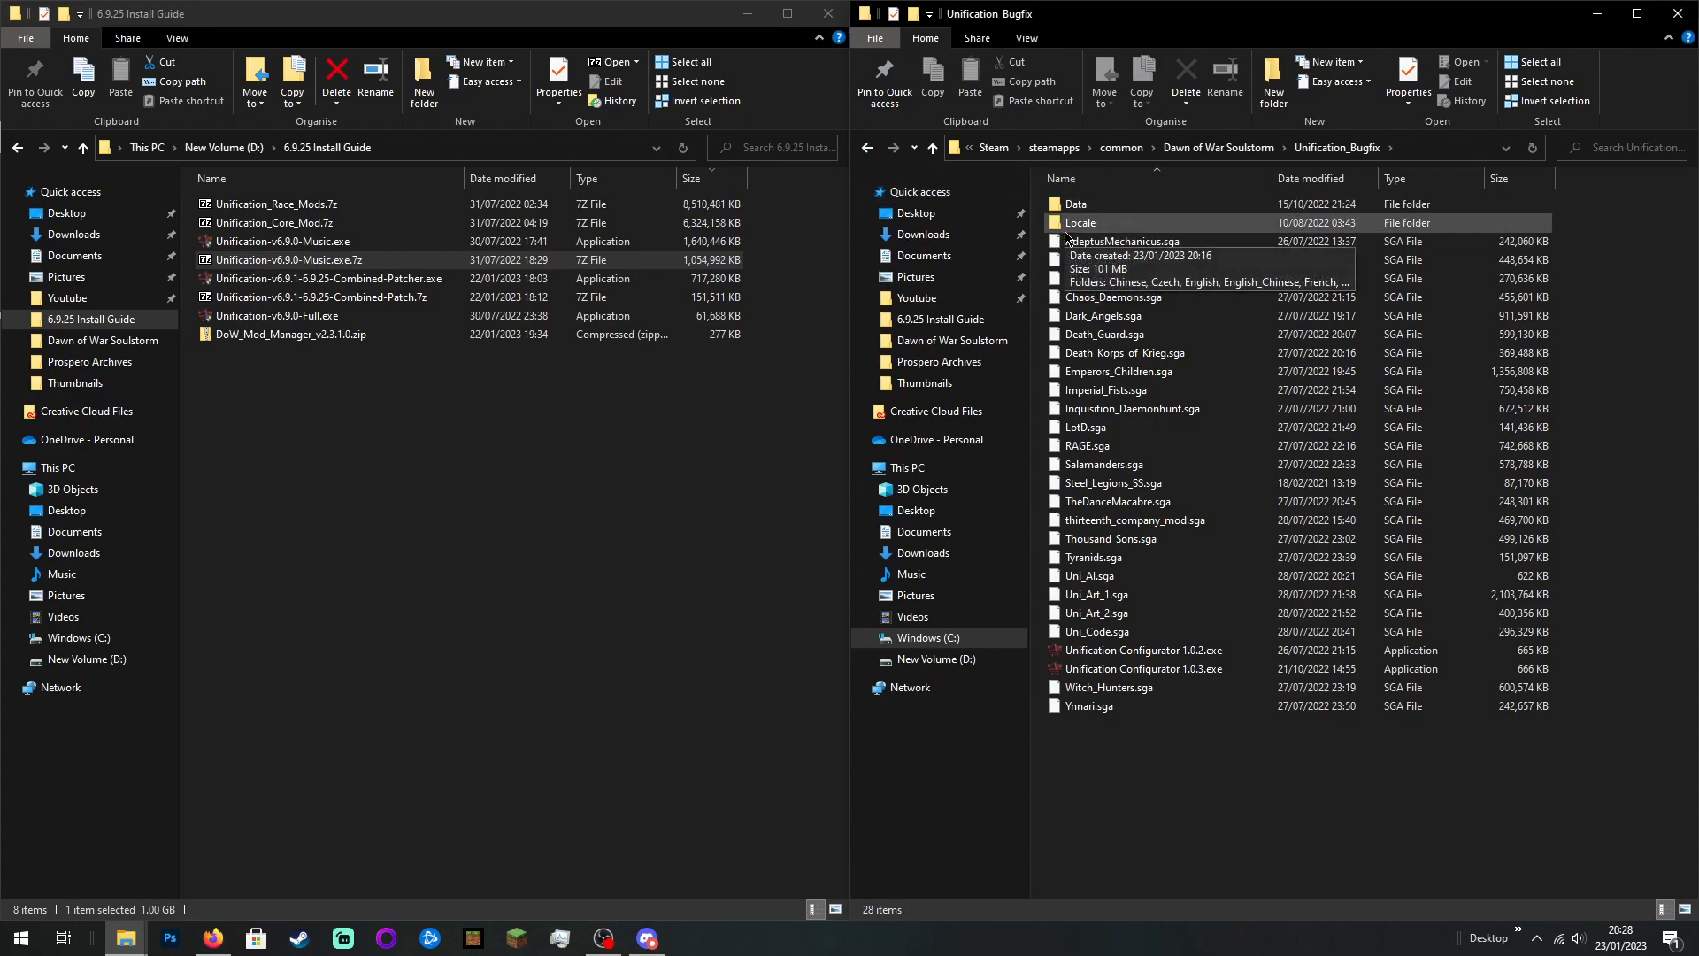
pyautogui.click(868, 148)
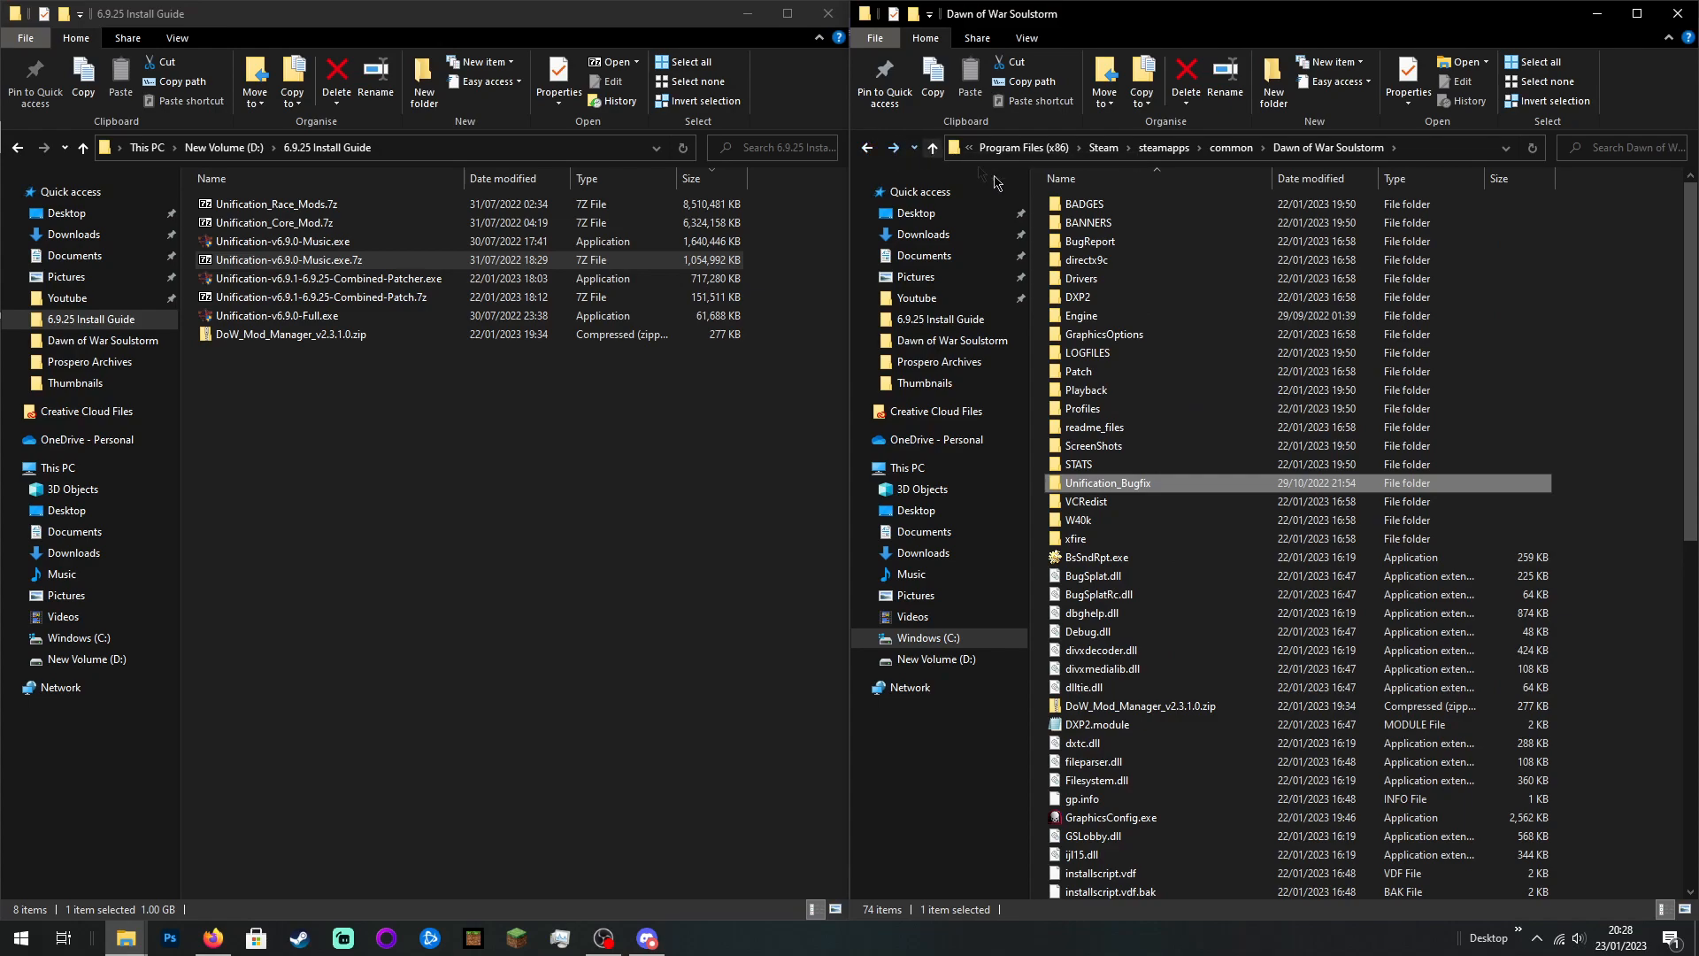
# Step: Copy the Movies folder from the DXP2 folder into the Unification_Bugfix folder
pyautogui.doubleClick(1100, 301)
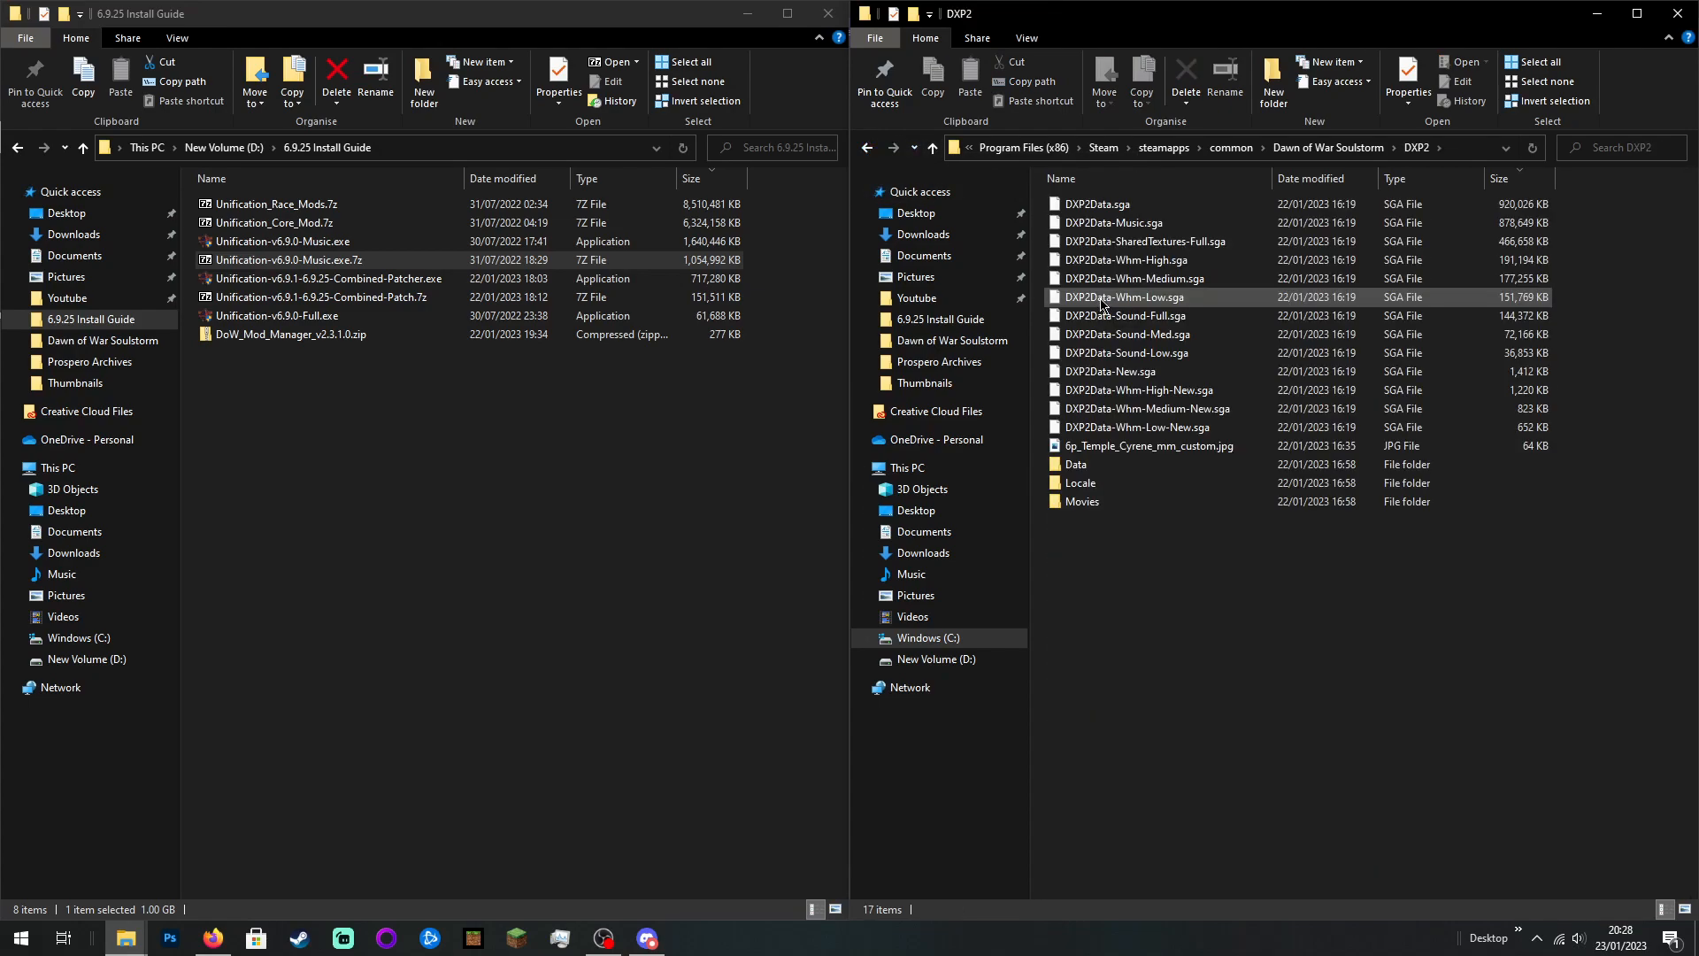
pyautogui.click(1085, 505)
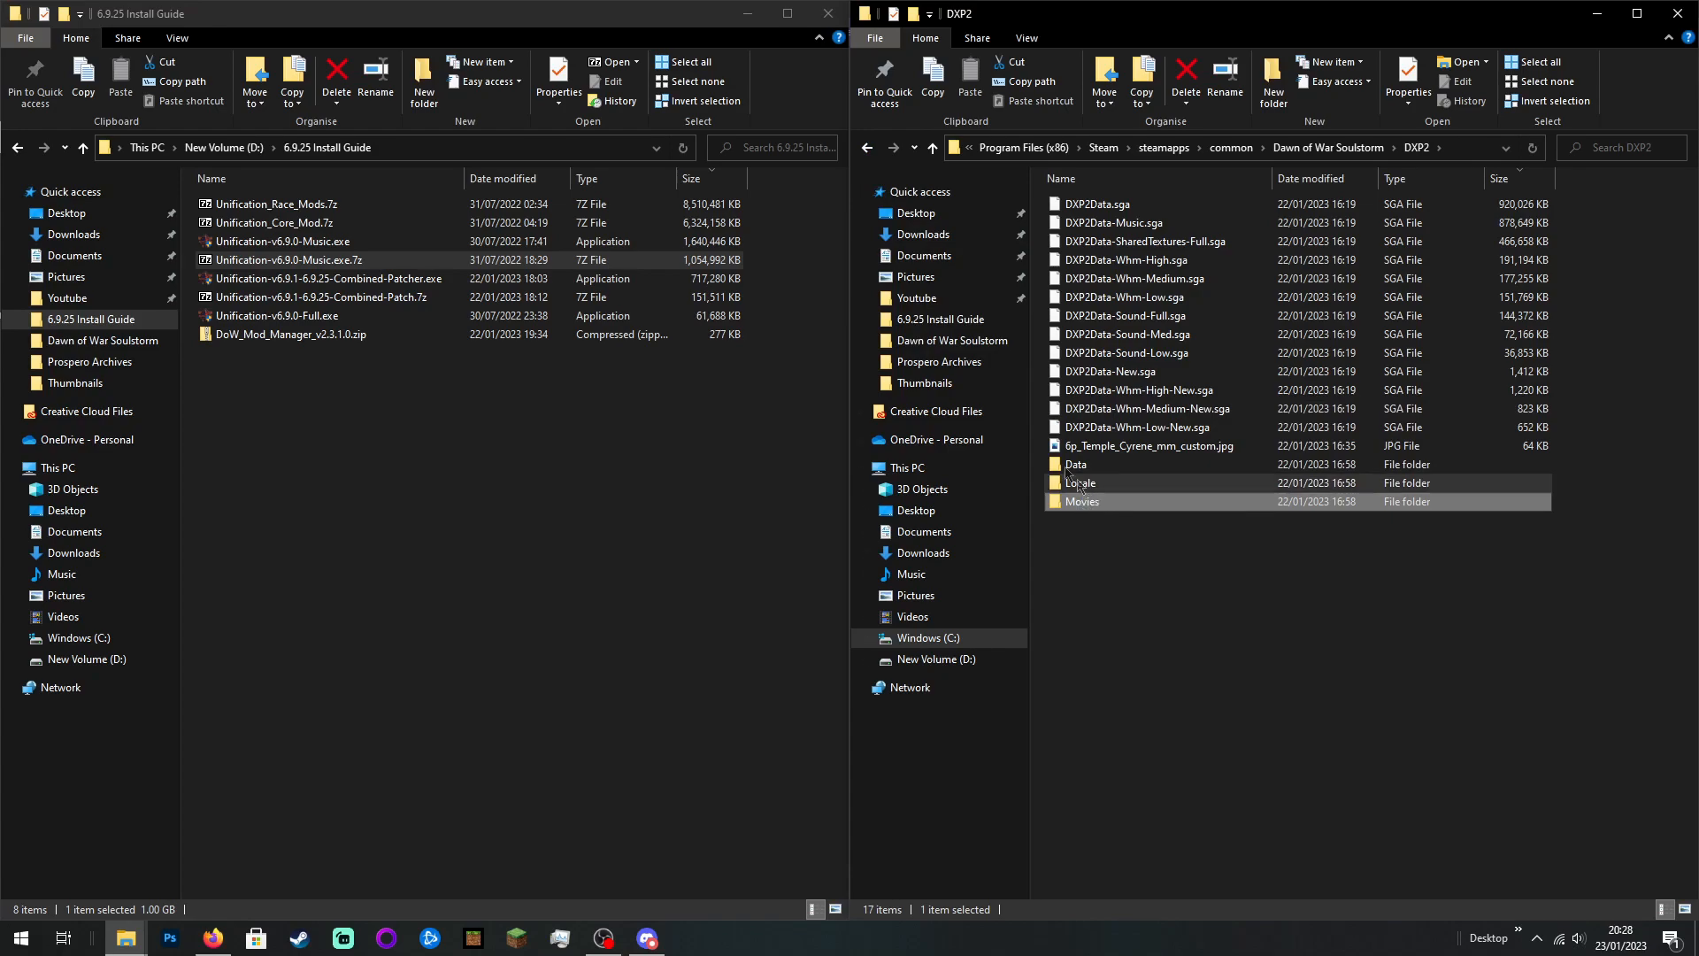
pyautogui.hotkey('ctrl', 'c')
pyautogui.click(870, 151)
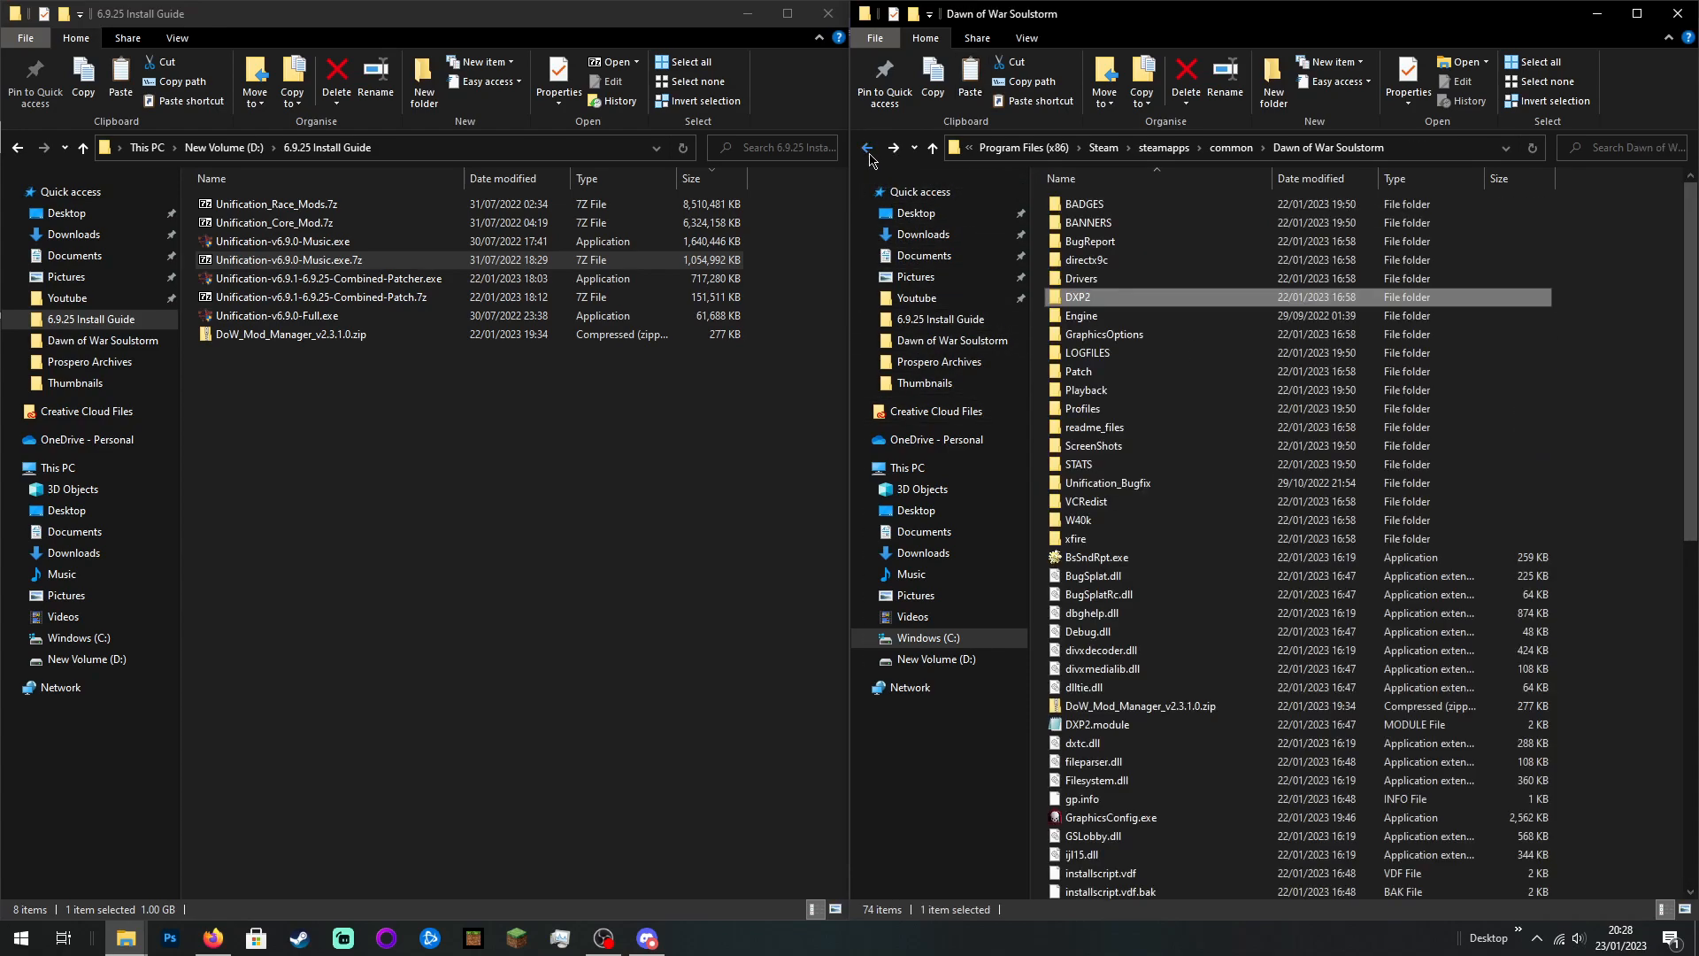
pyautogui.doubleClick(1104, 485)
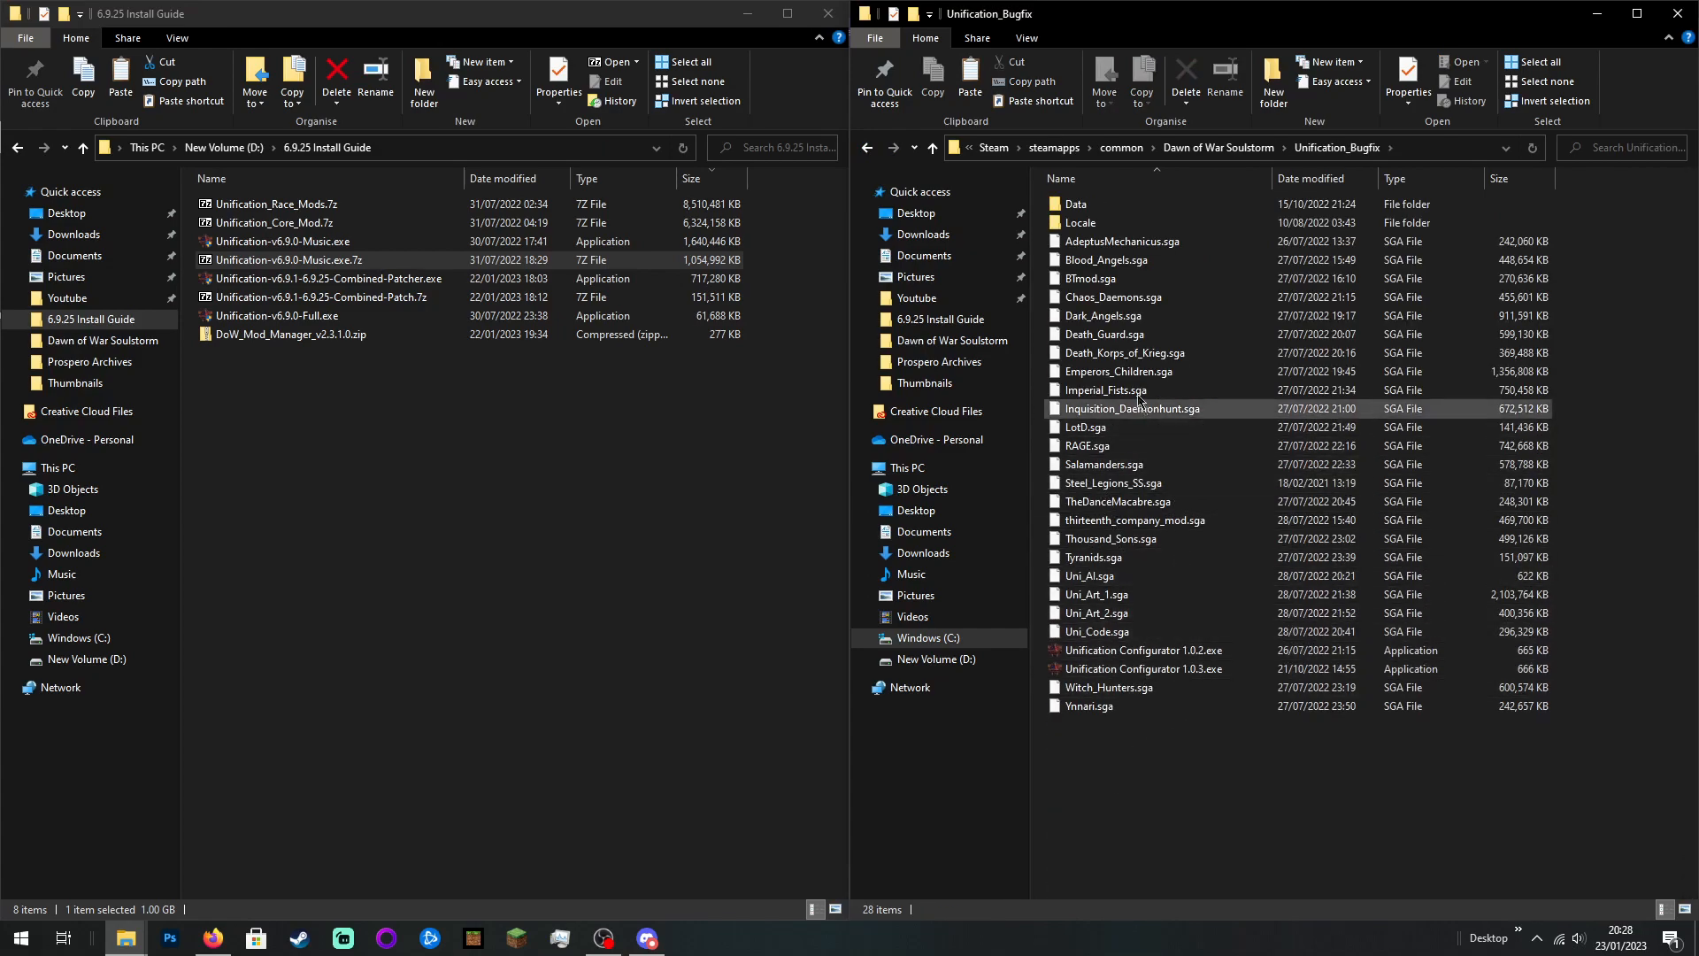
pyautogui.hotkey('ctrl', 'v')
pyautogui.click(1106, 242)
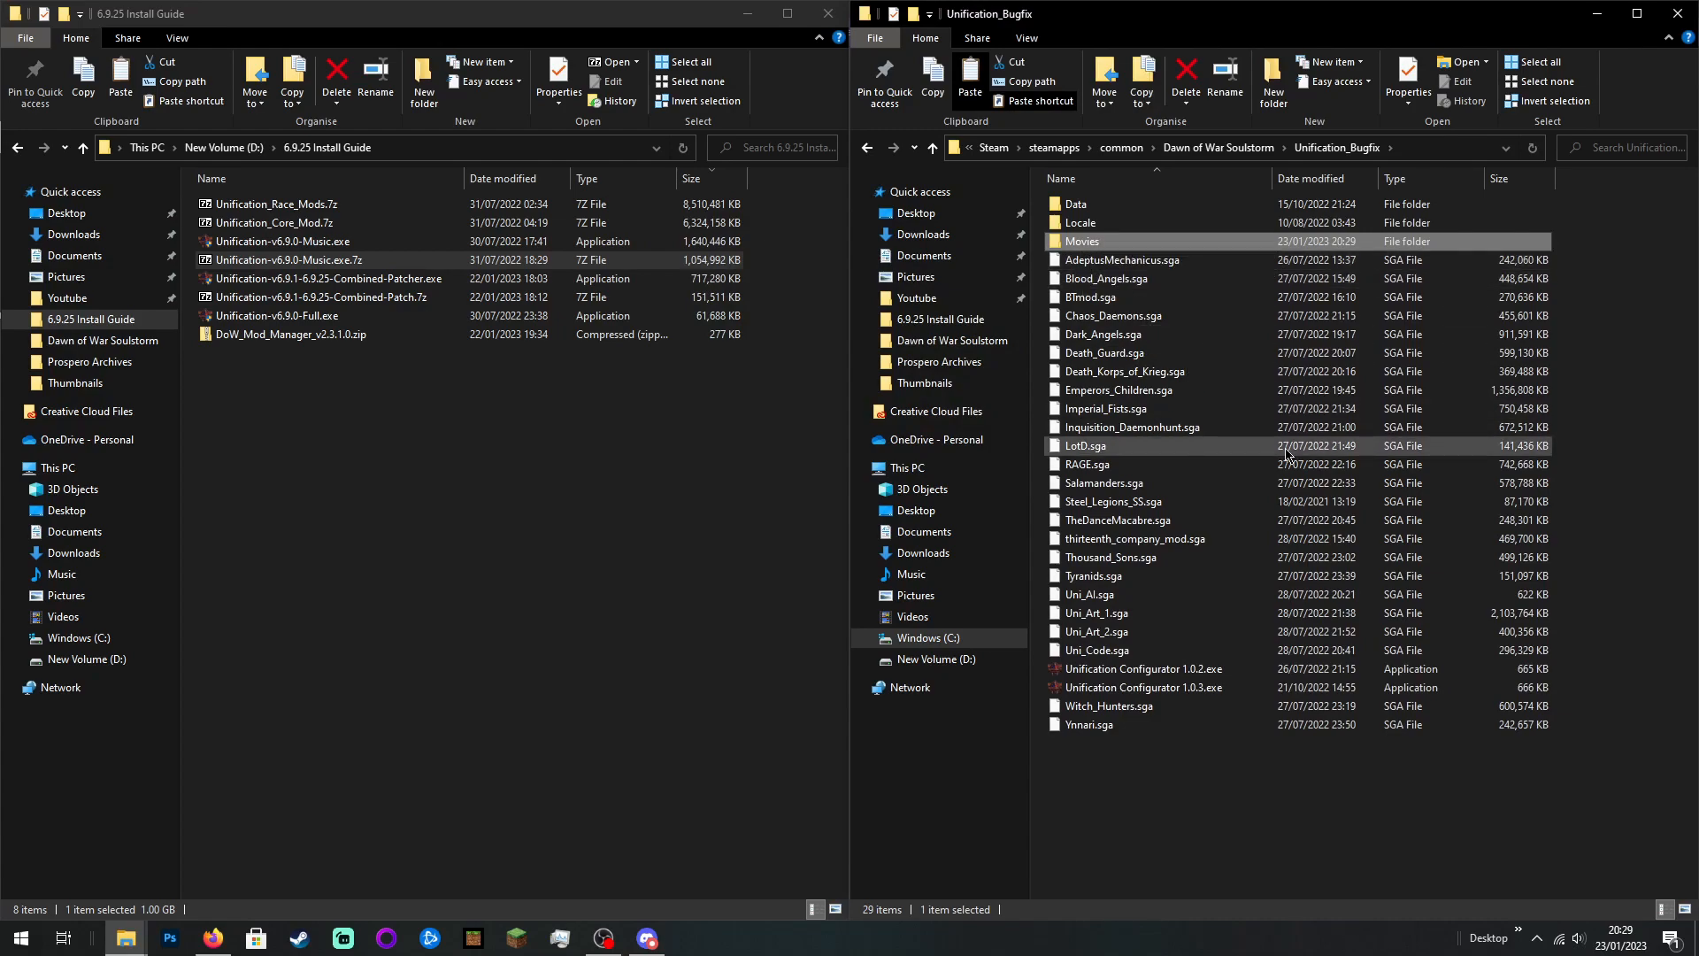
# Step: Extract DoW Mod Manager v2.3.1.0.exe from DoW_Mod_Manager_v2.3.1.0.zip into the Dawn of War Soulstorm folder
pyautogui.click(869, 148)
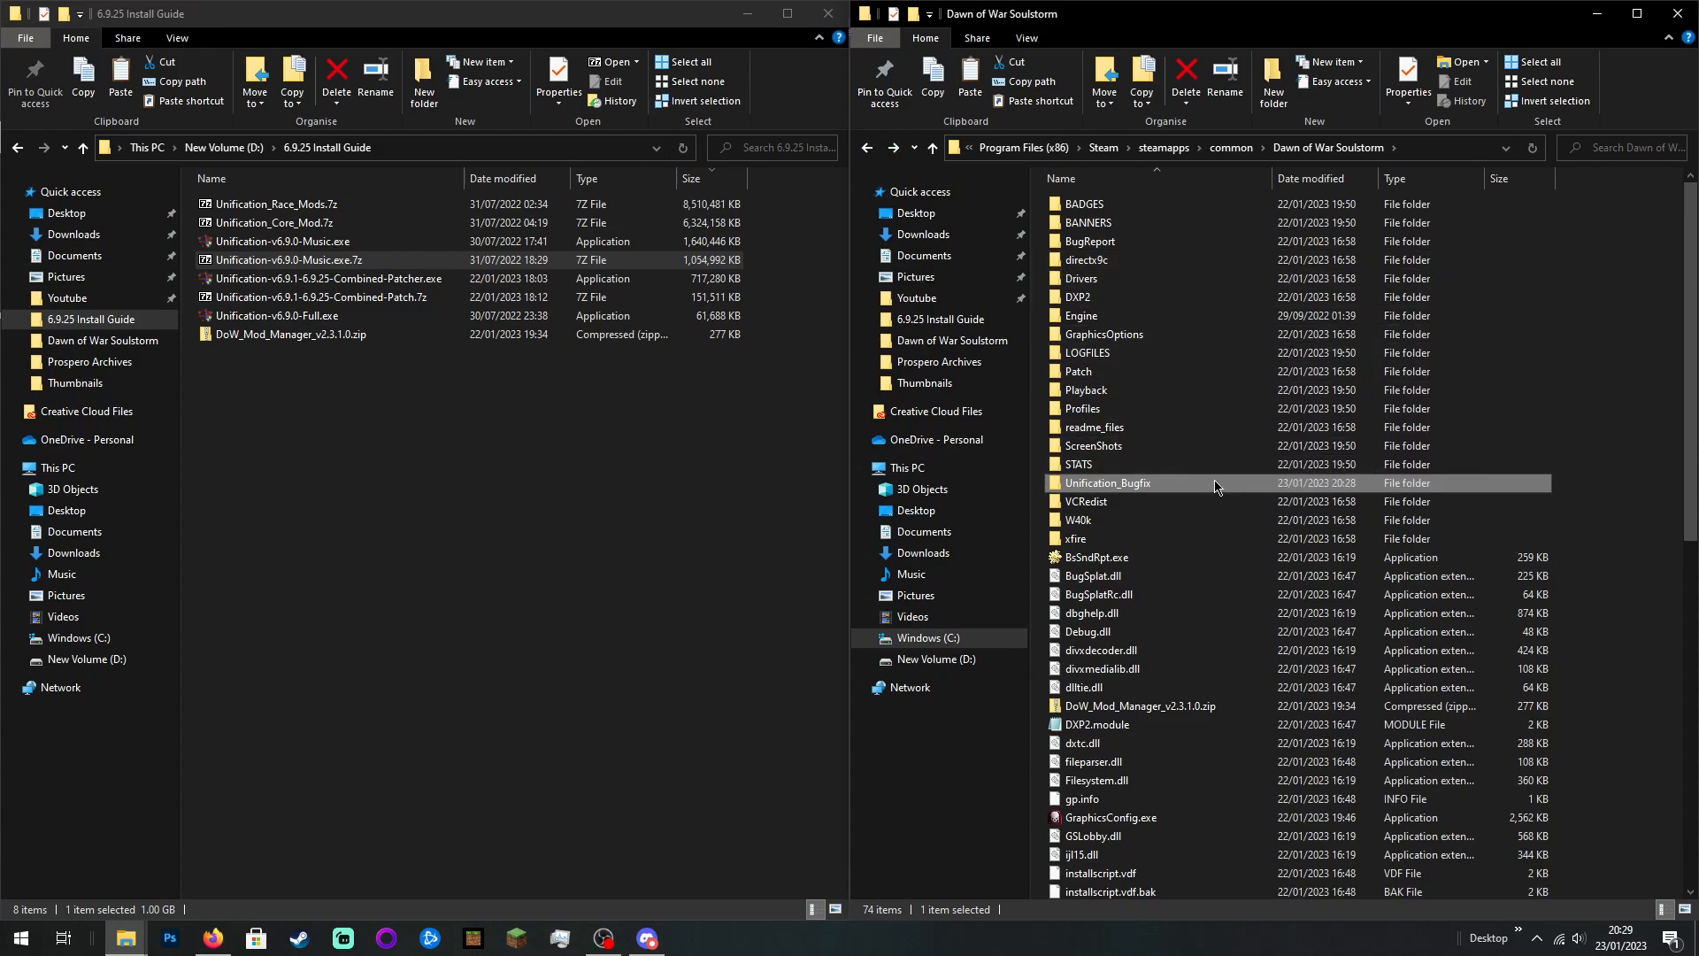
pyautogui.scroll(-1, 1214, 485)
pyautogui.scroll(-2, 1215, 486)
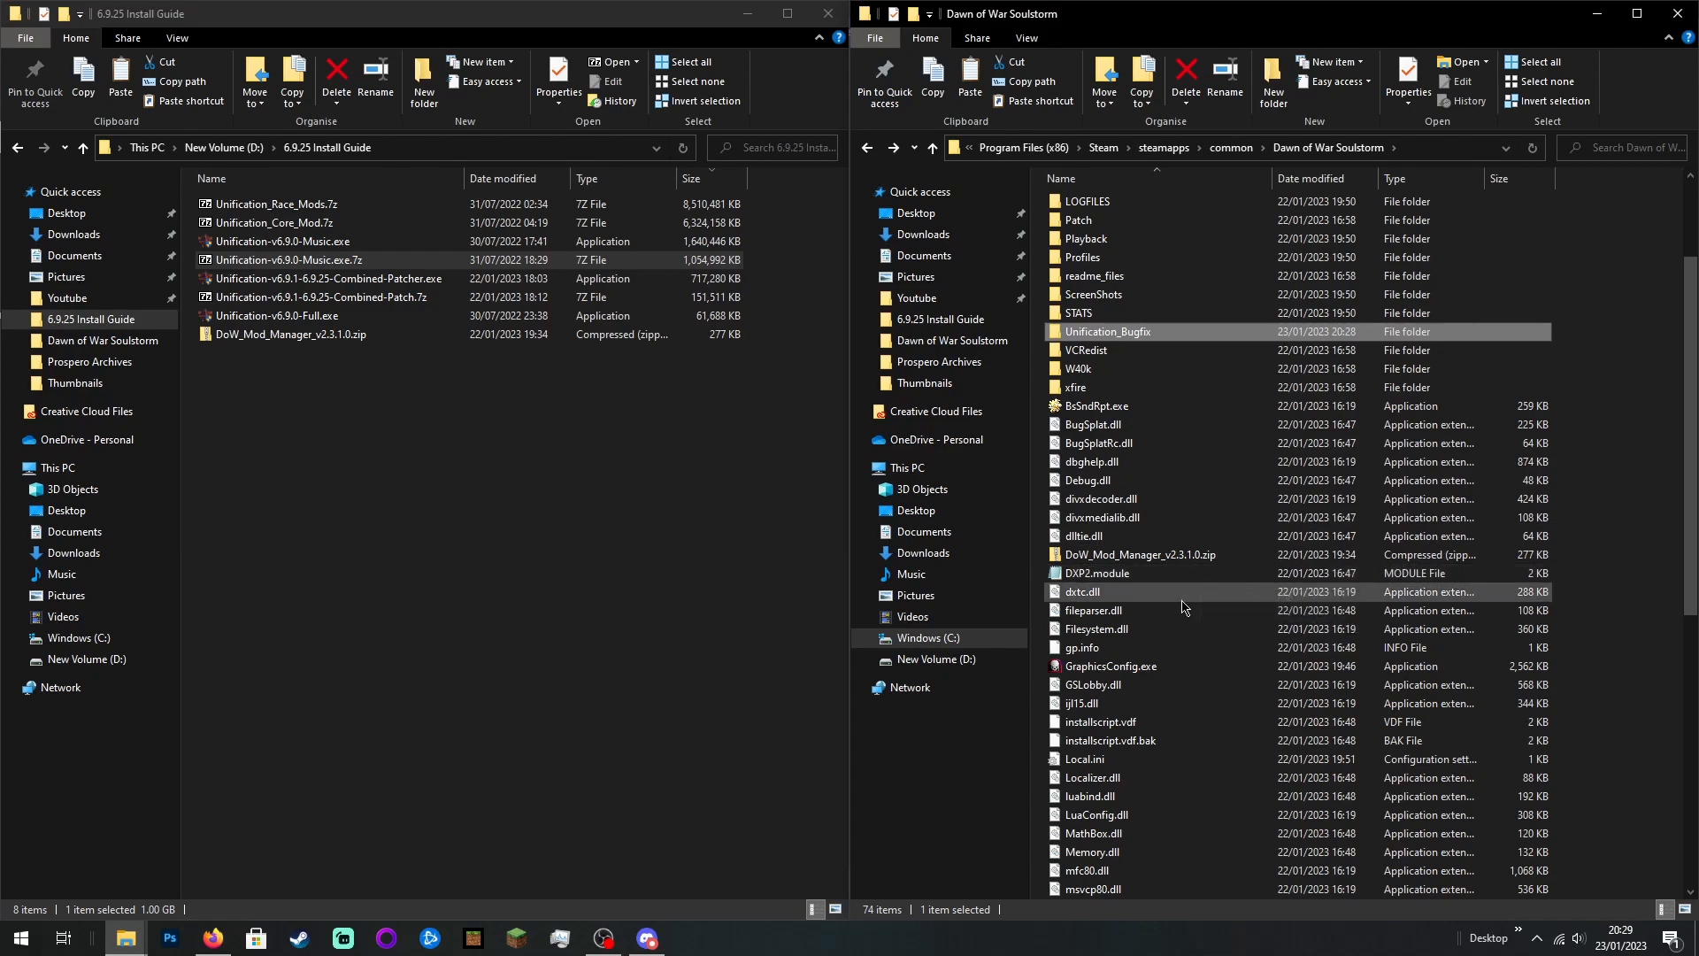
pyautogui.doubleClick(1147, 557)
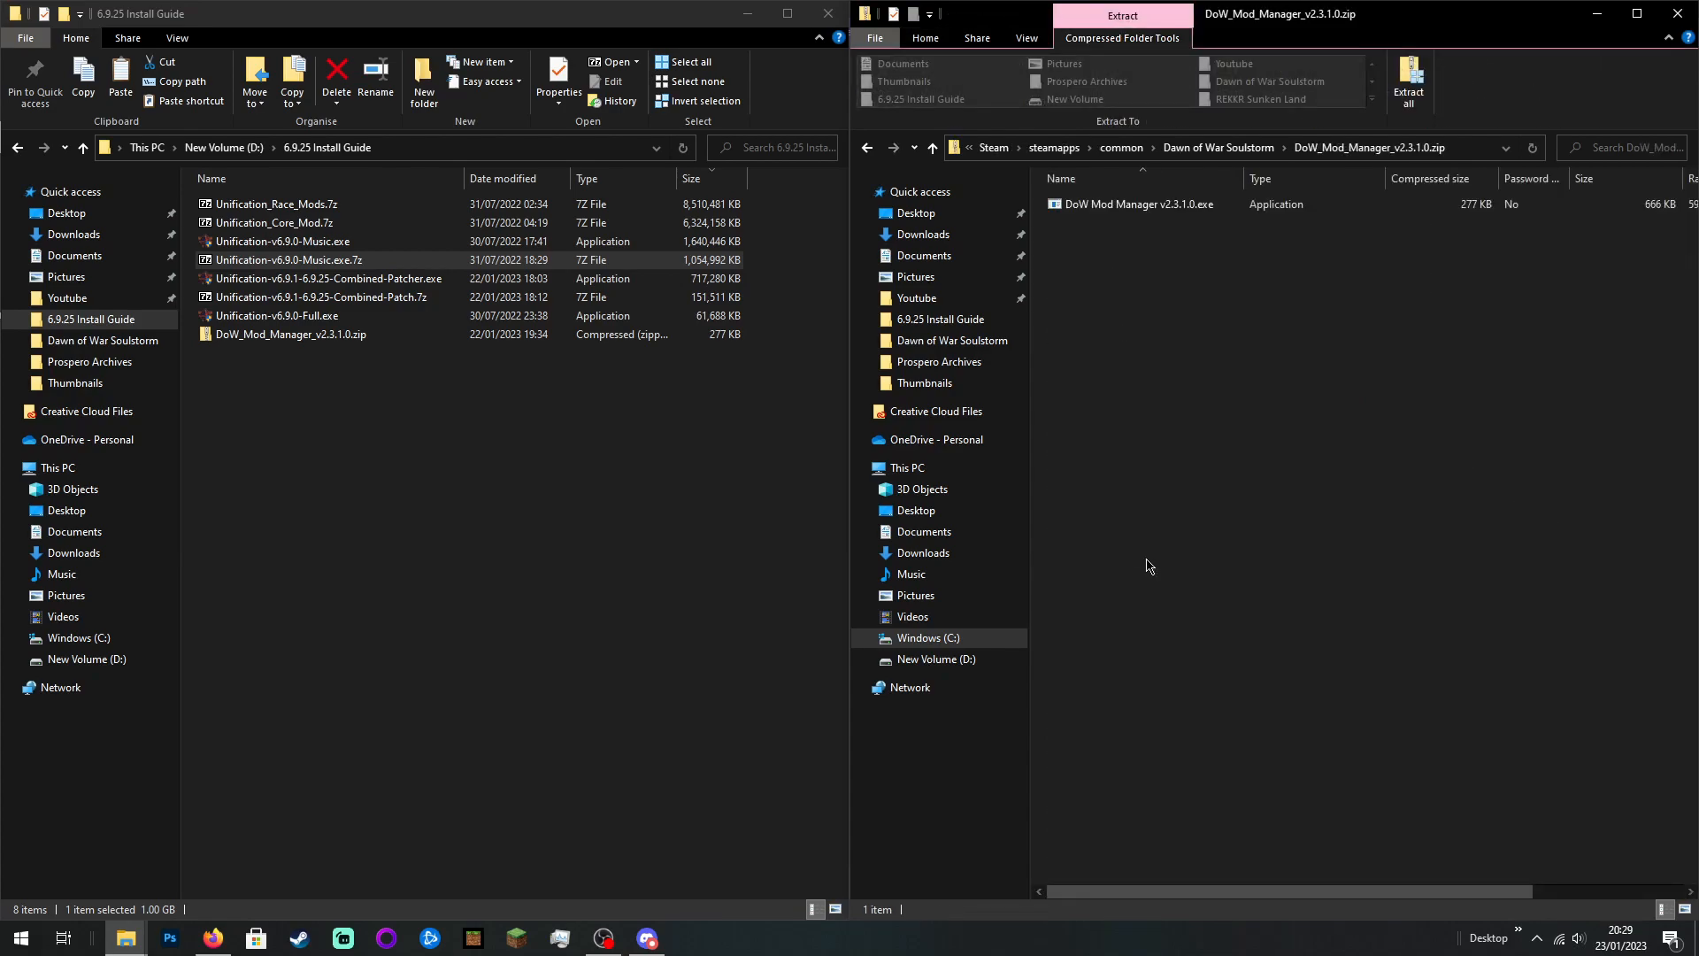
pyautogui.click(867, 148)
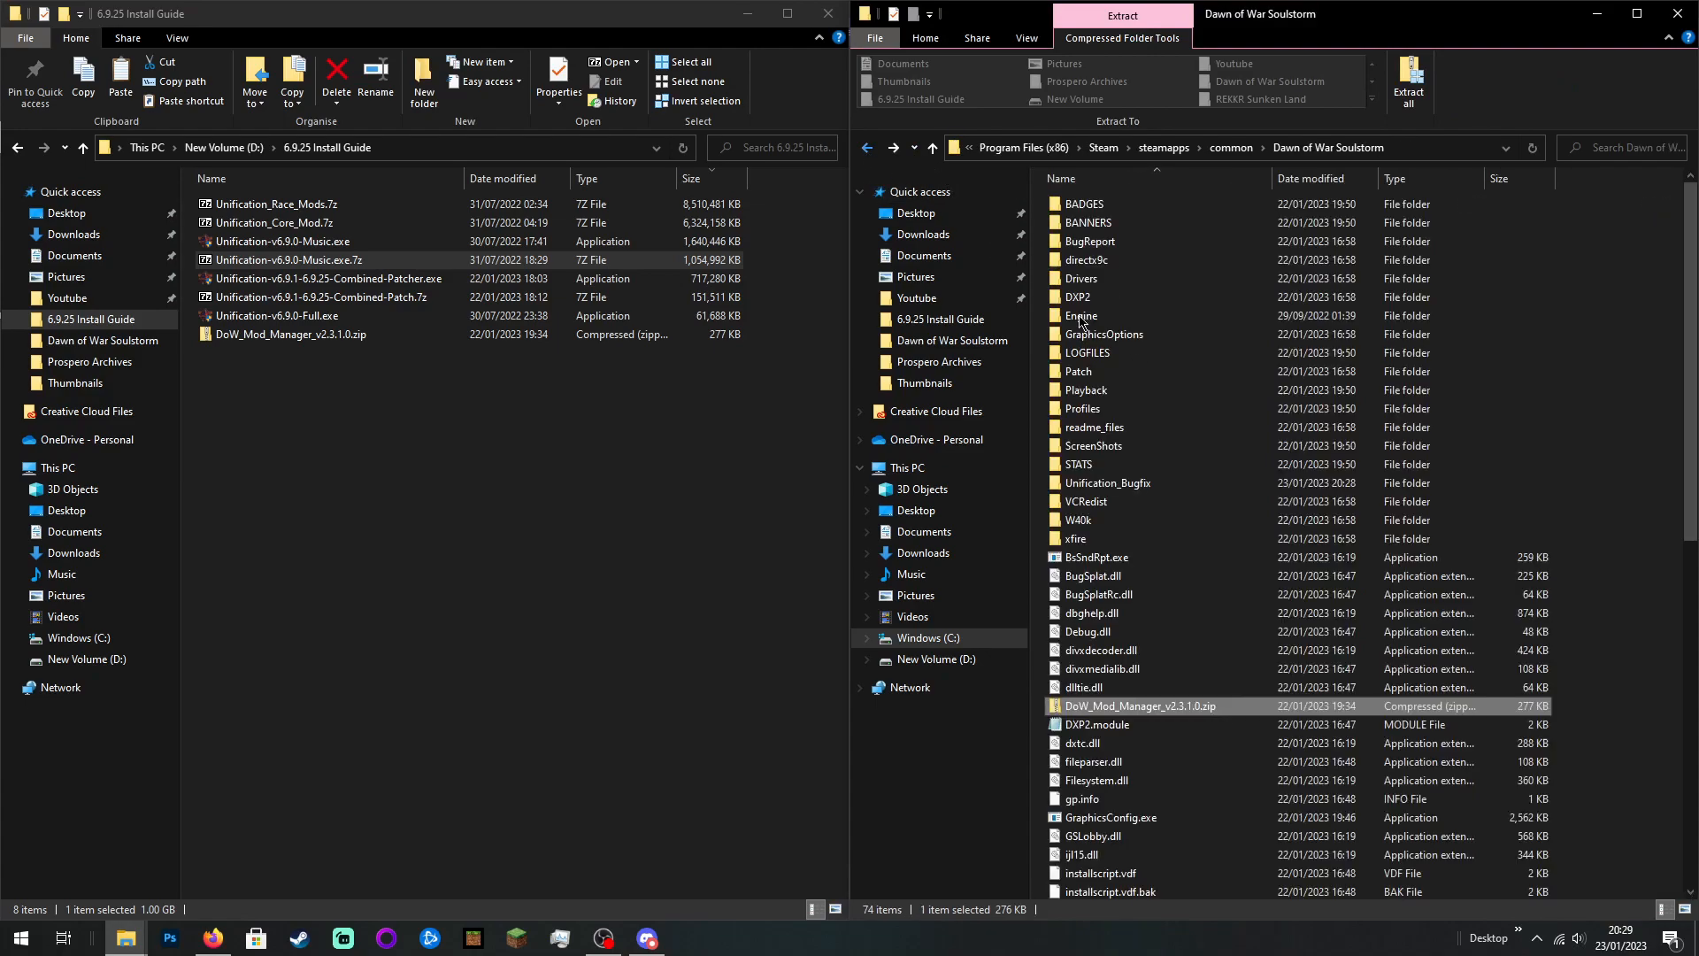
pyautogui.doubleClick(1137, 706)
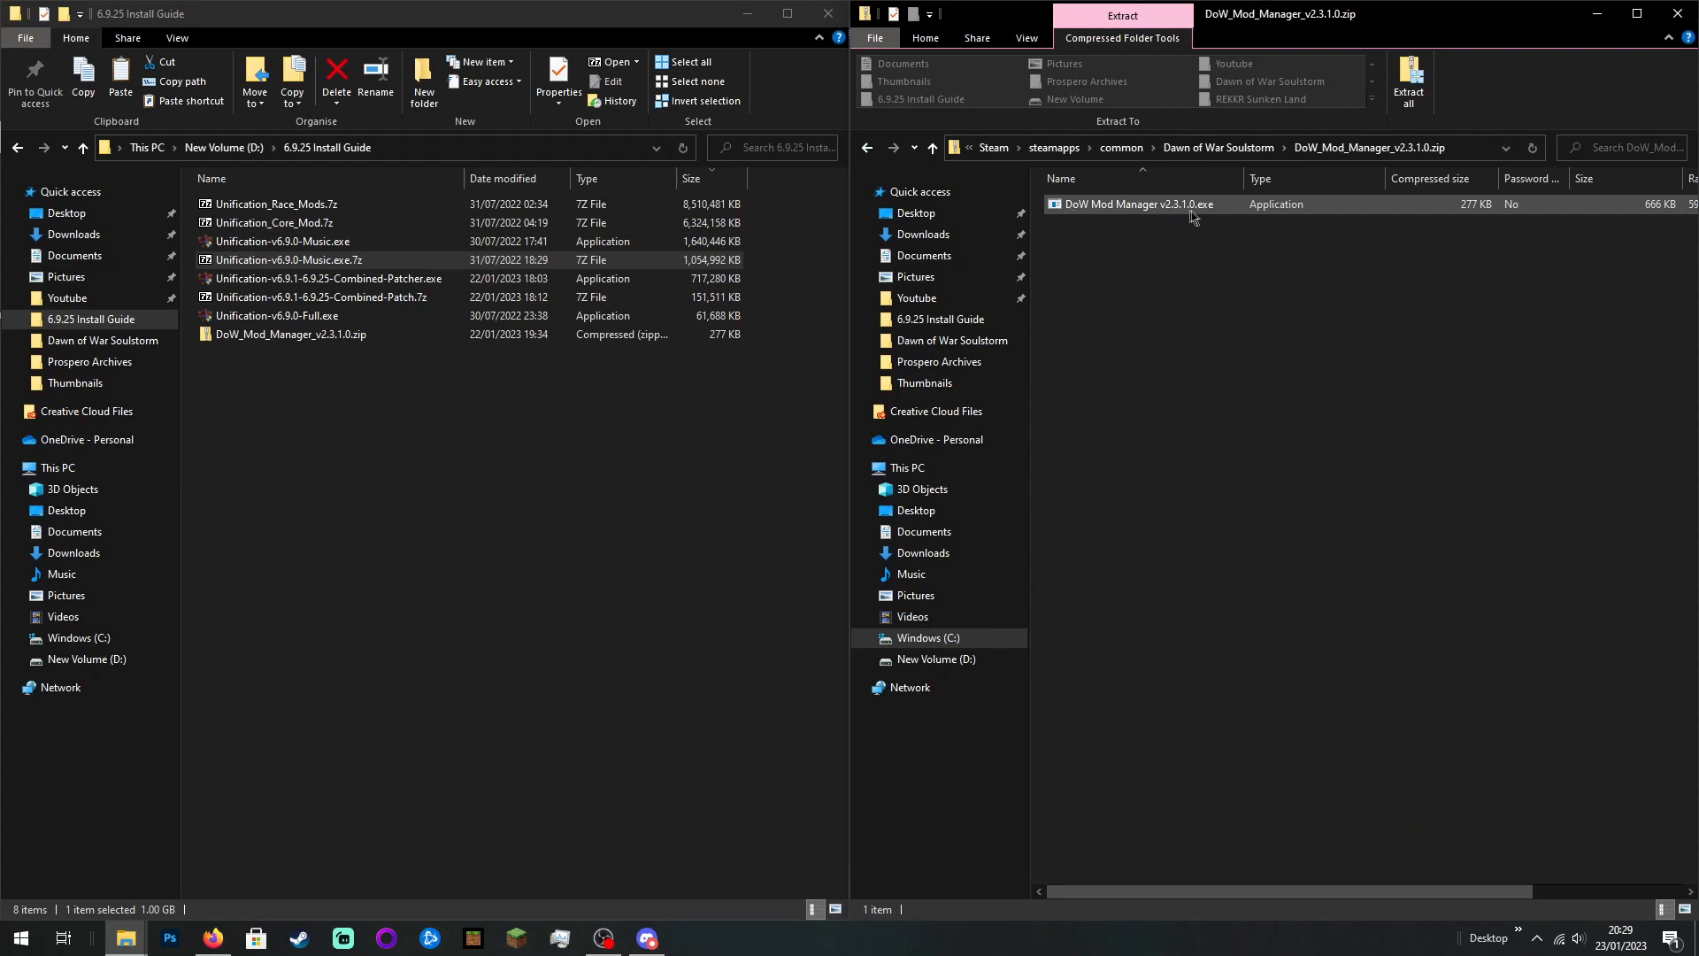
pyautogui.moveTo(1145, 212); pyautogui.dragTo(1239, 155)
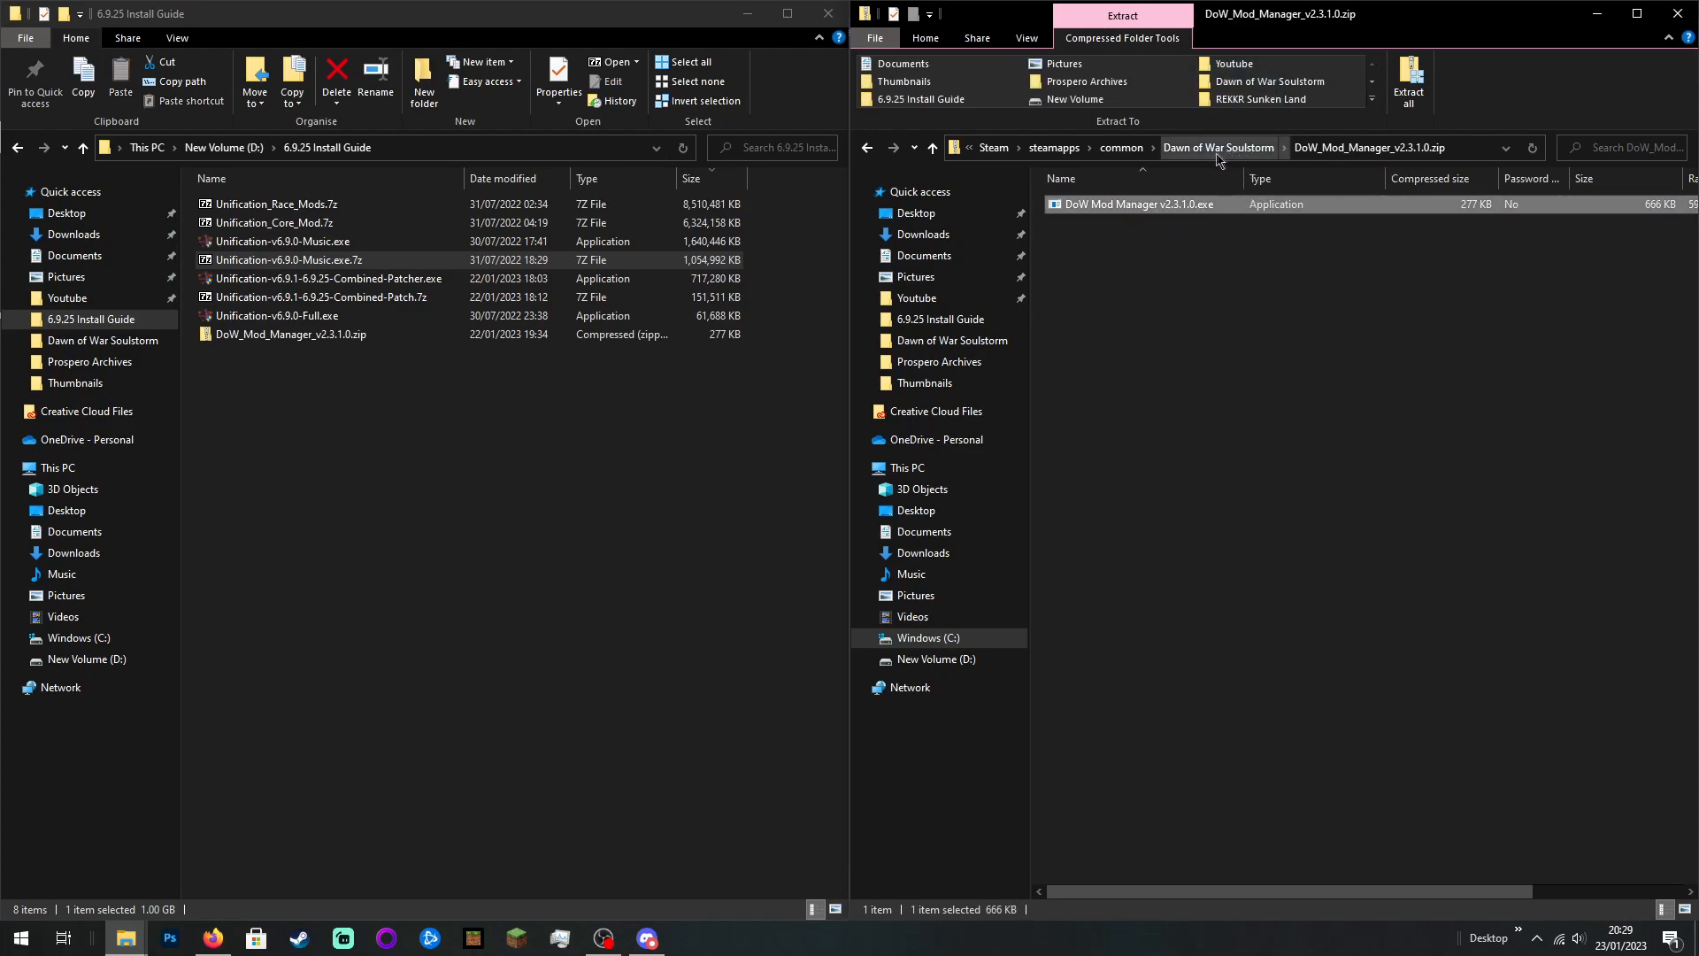
pyautogui.click(1240, 152)
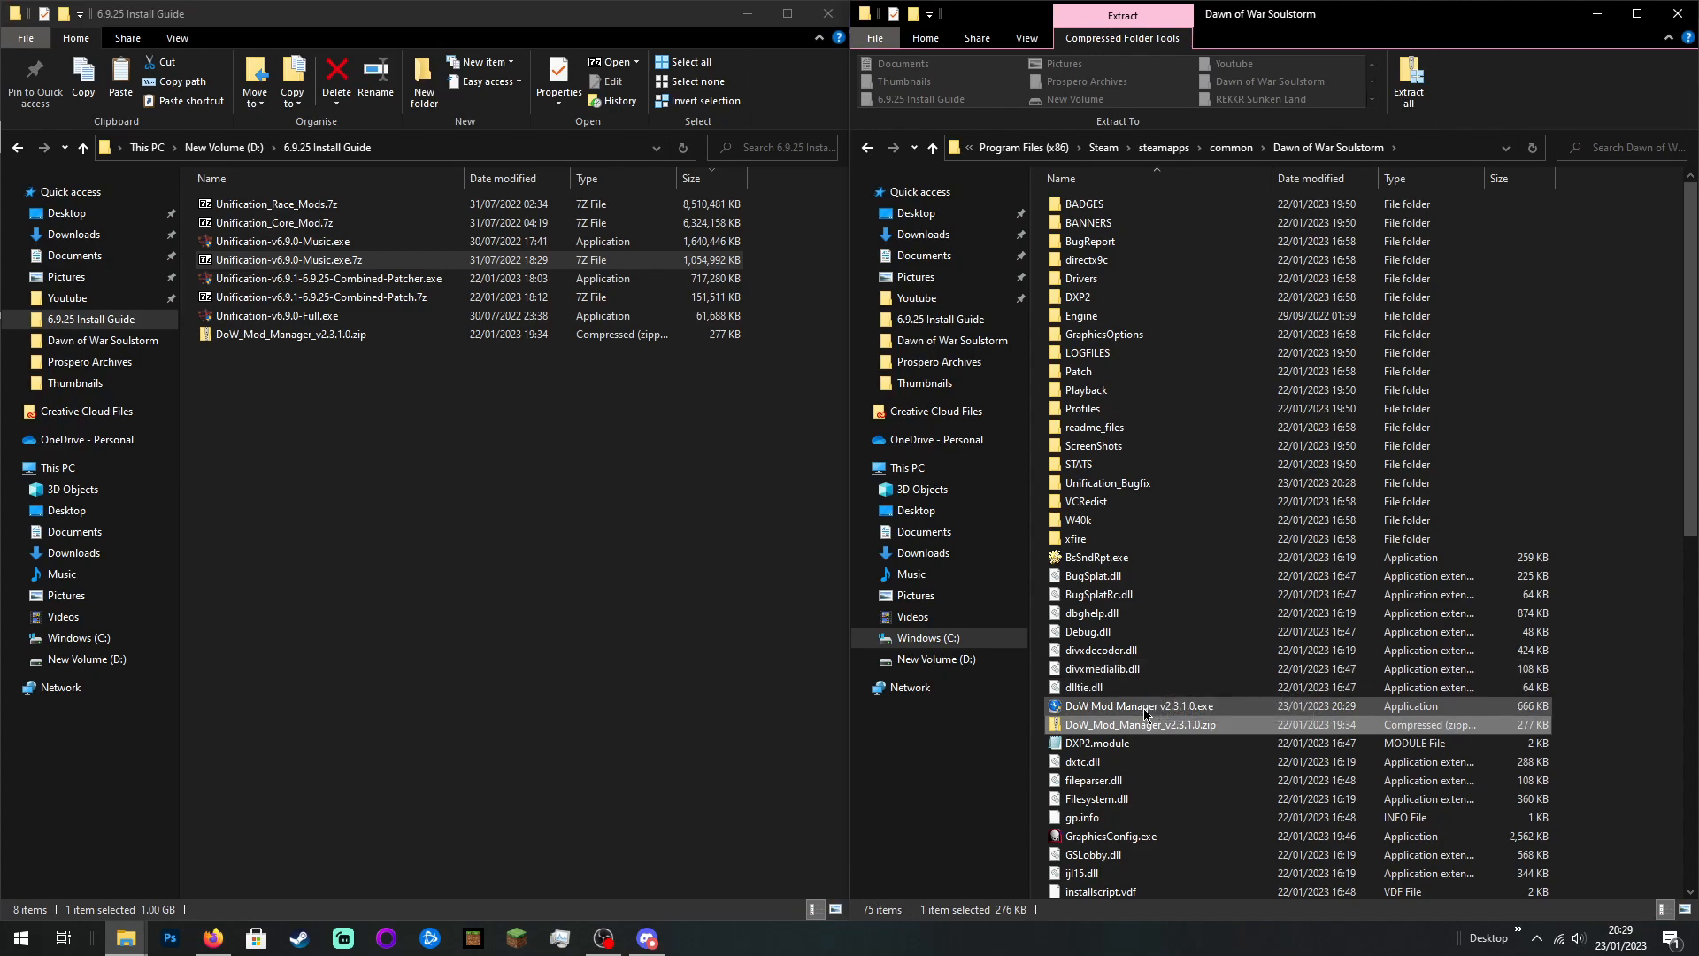
# Step: Launch DoW Mod Manager v2.3.1.0.exe from the Dawn of War Soulstorm folder and allow it to run despite SmartScreen
pyautogui.rightClick(1115, 708)
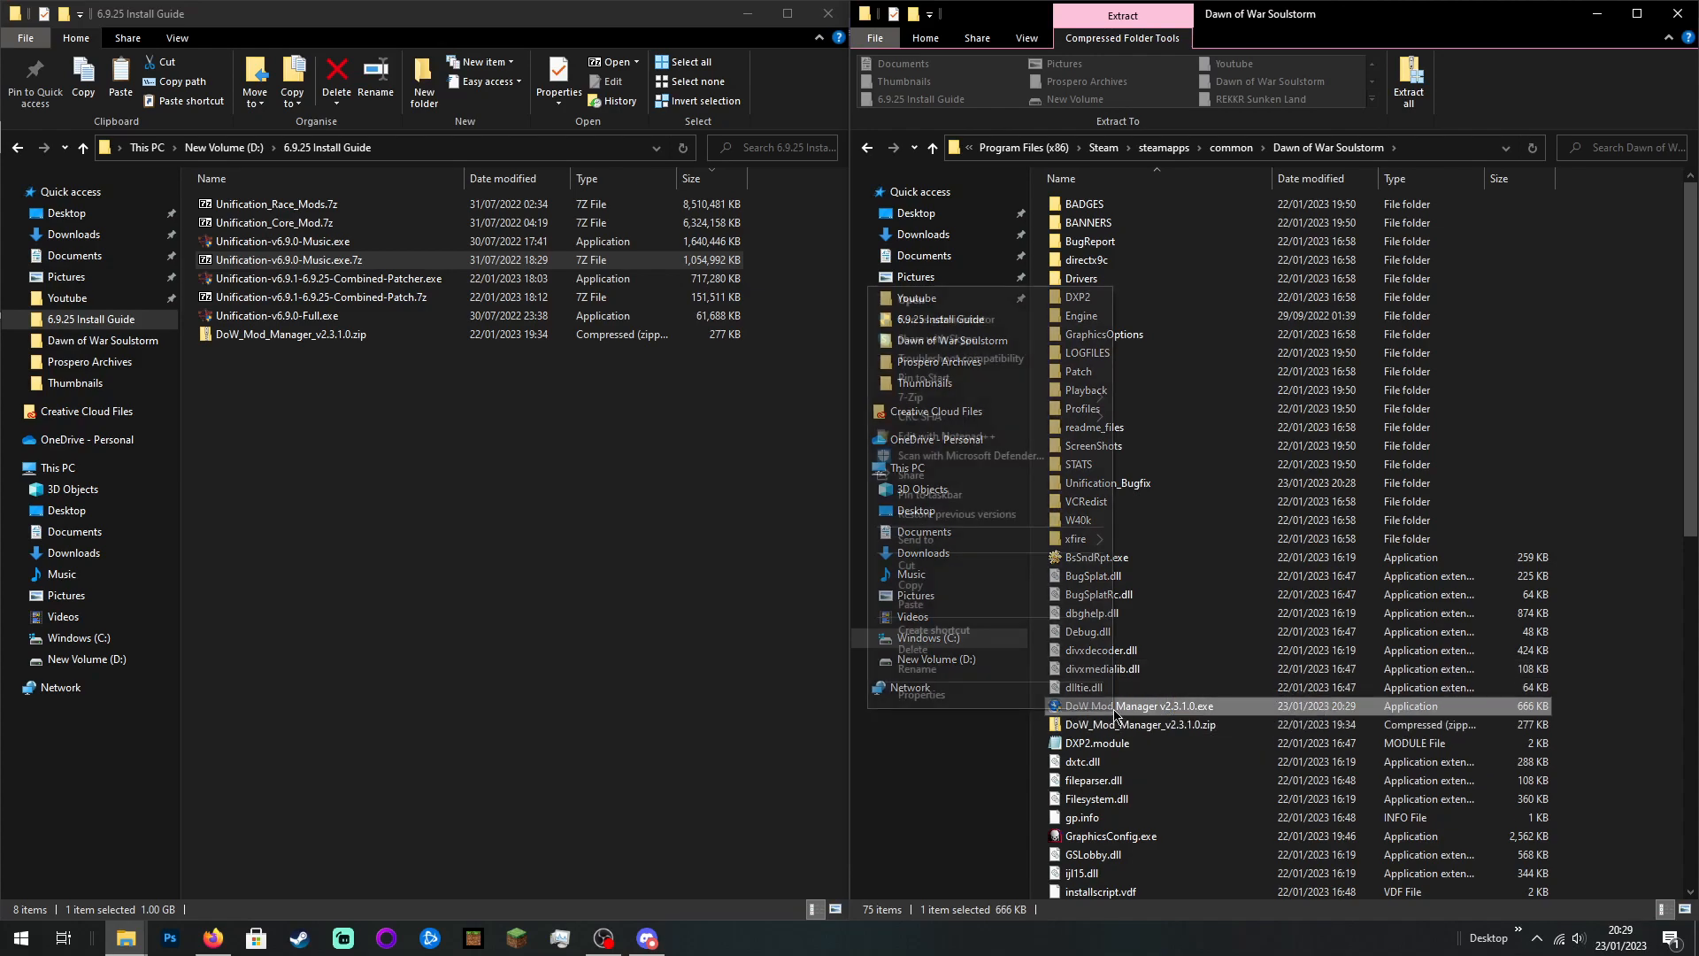
pyautogui.click(976, 325)
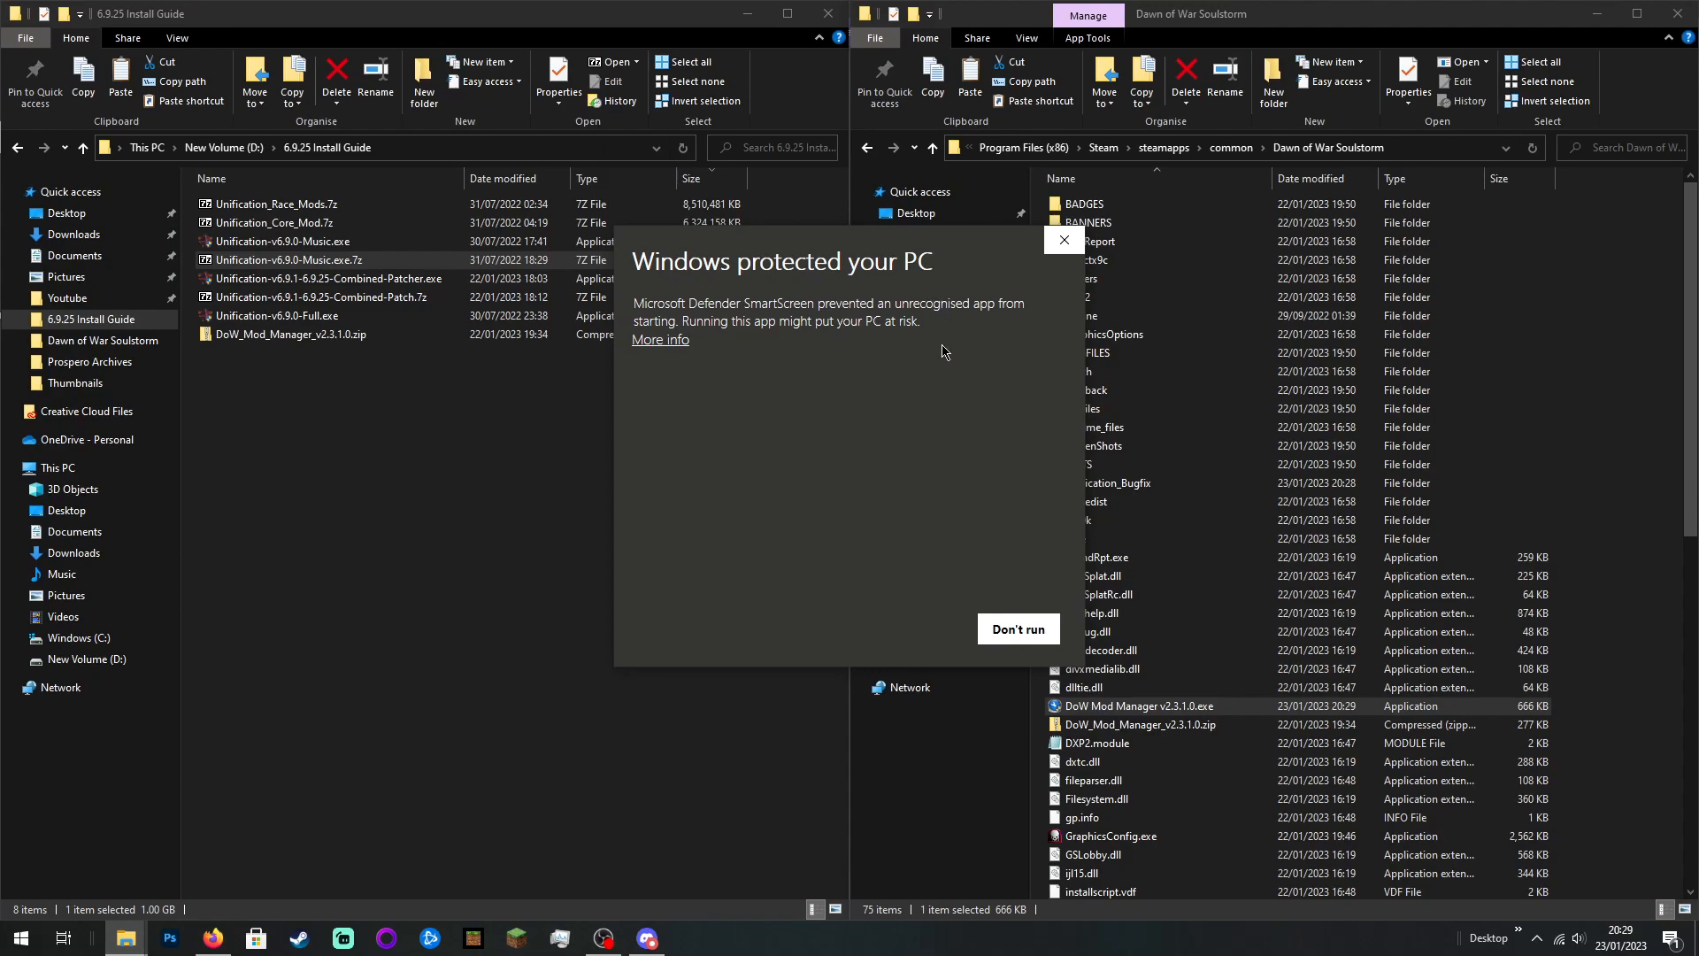
pyautogui.click(670, 346)
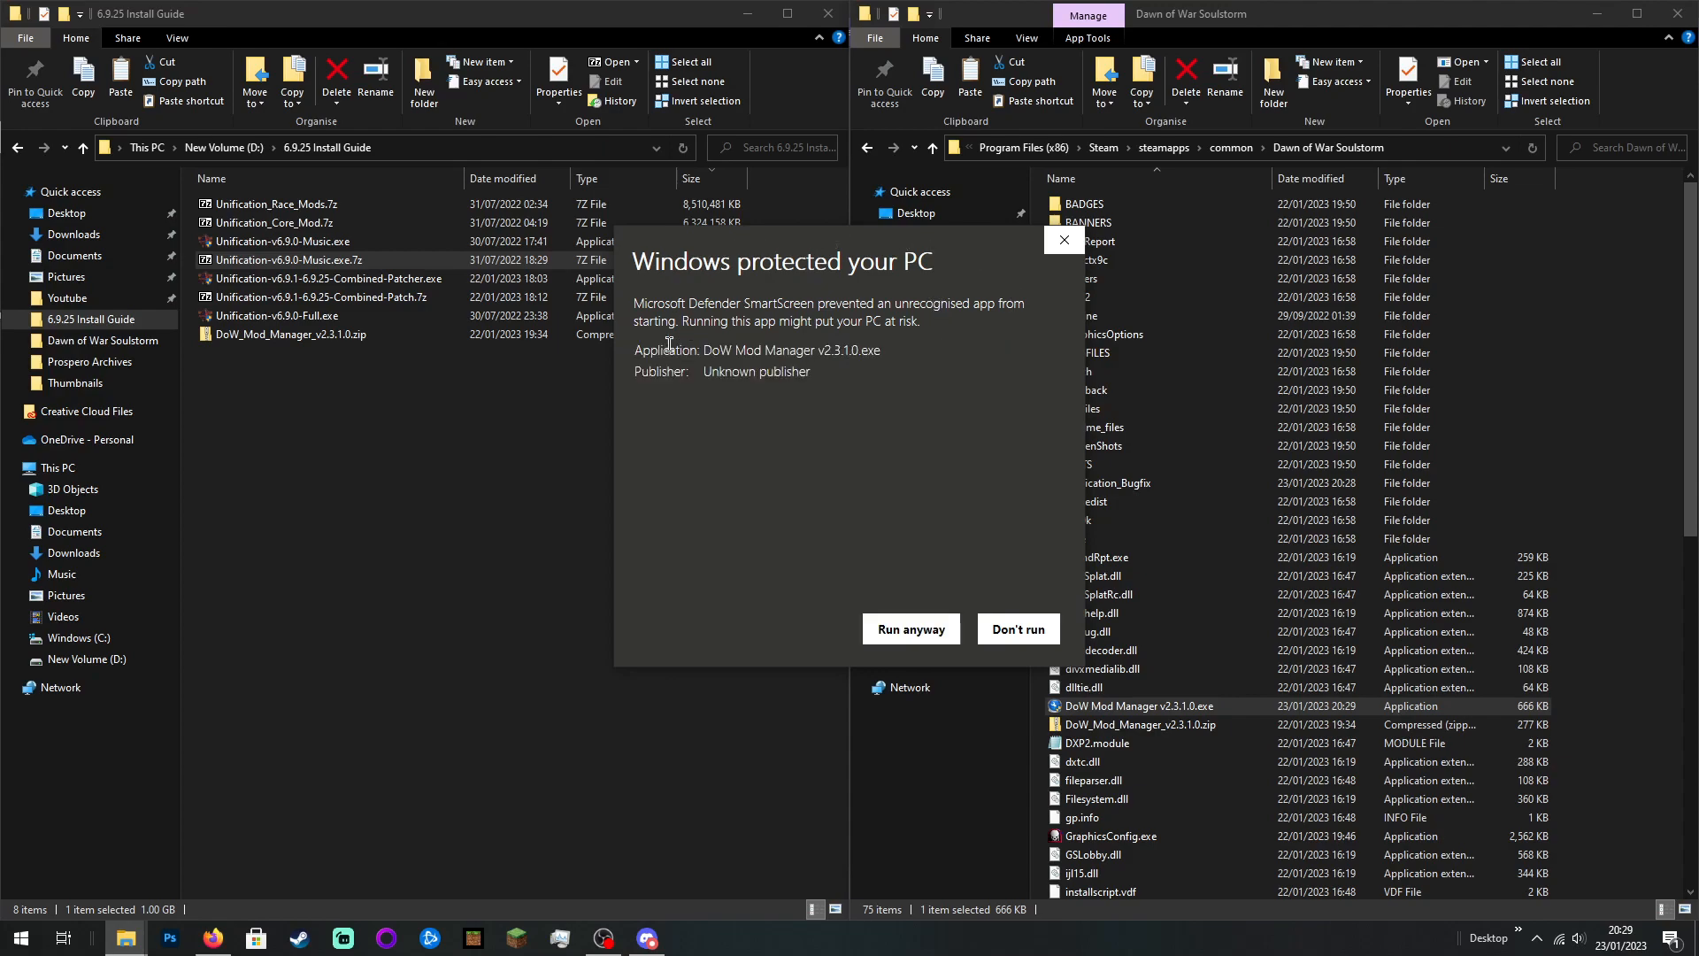
pyautogui.click(888, 634)
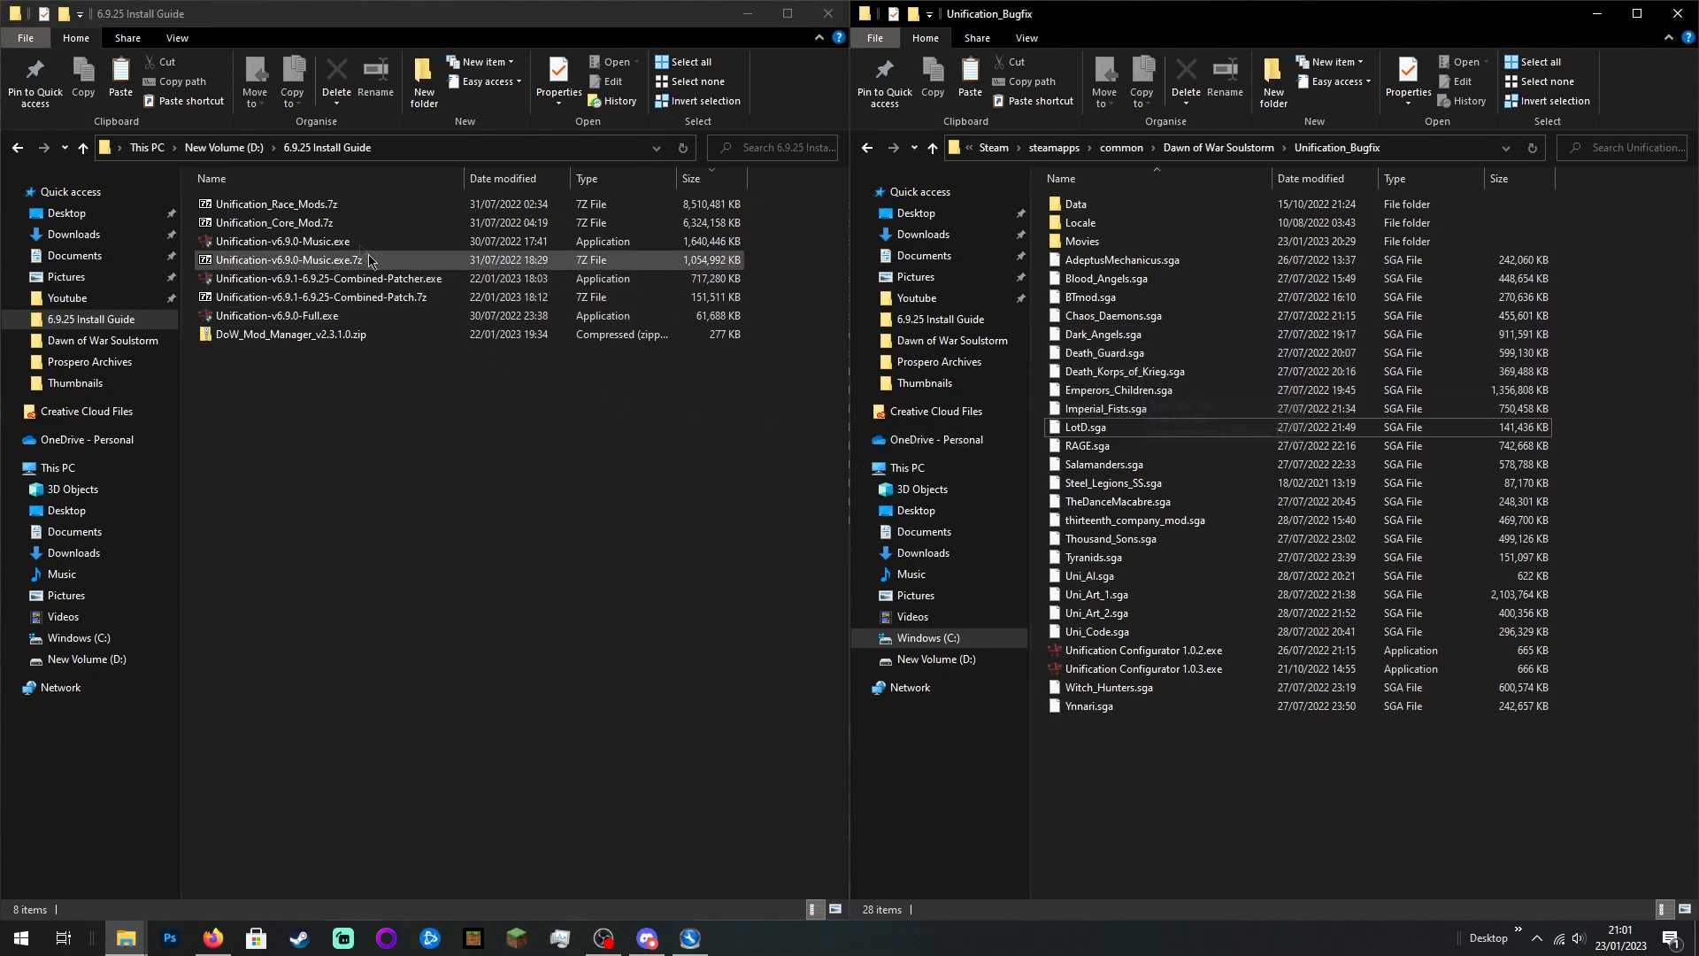
pyautogui.rightClick(234, 212)
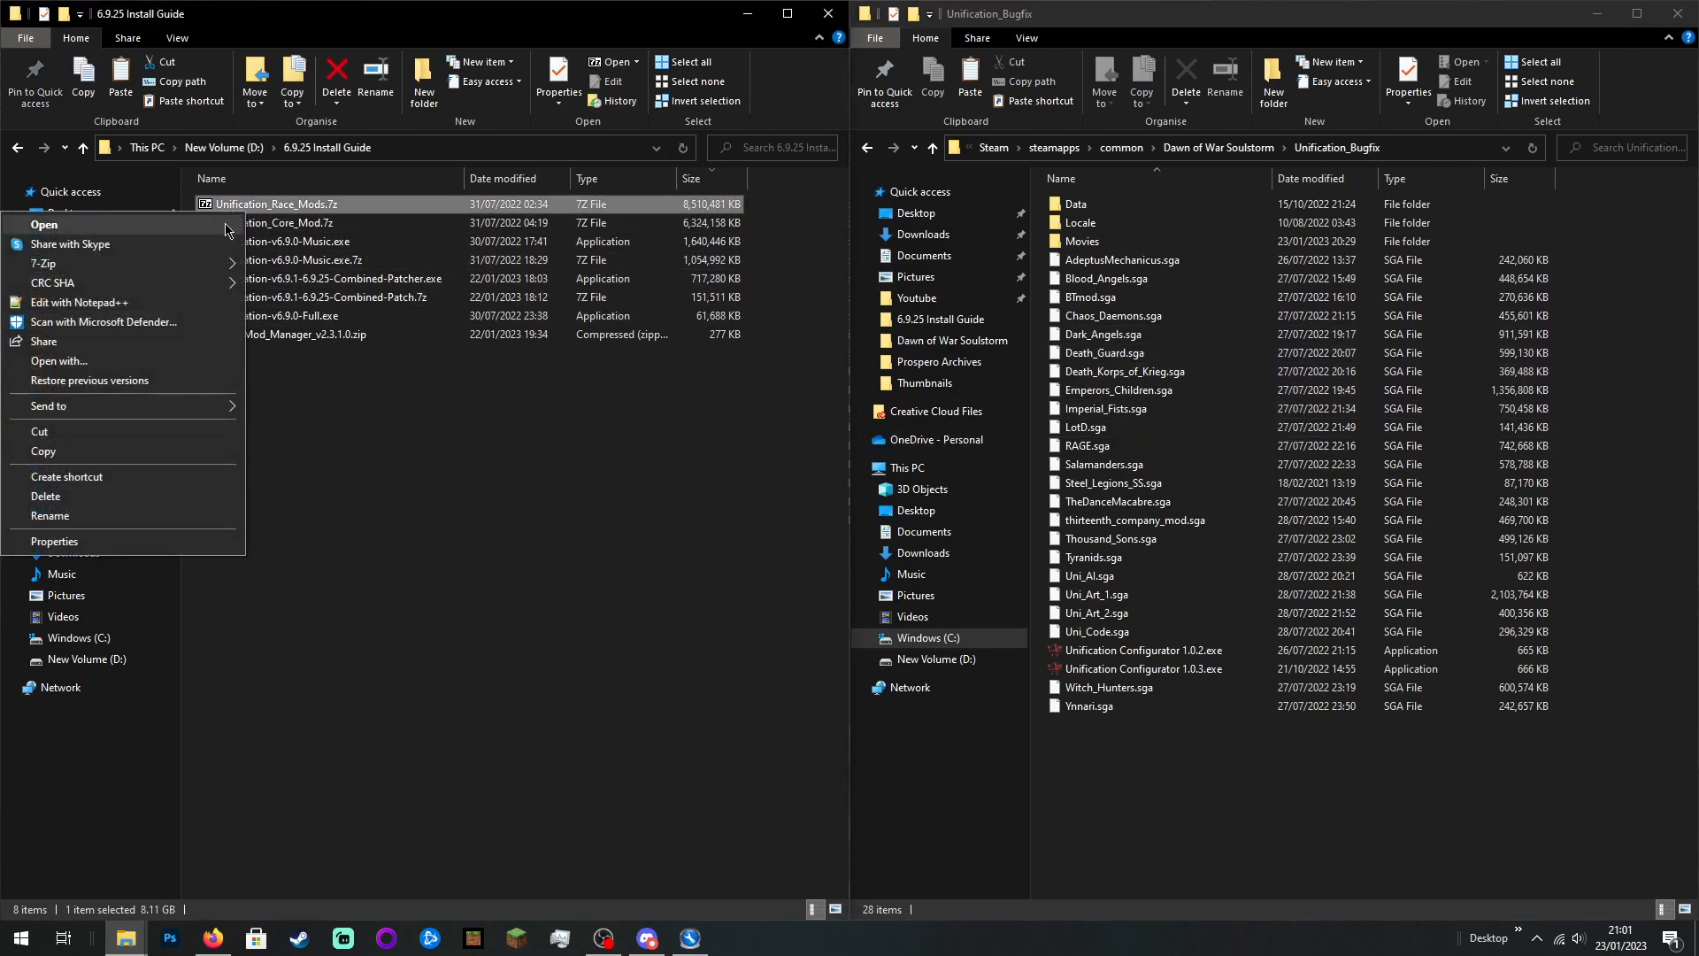
pyautogui.click(305, 220)
pyautogui.click(295, 211)
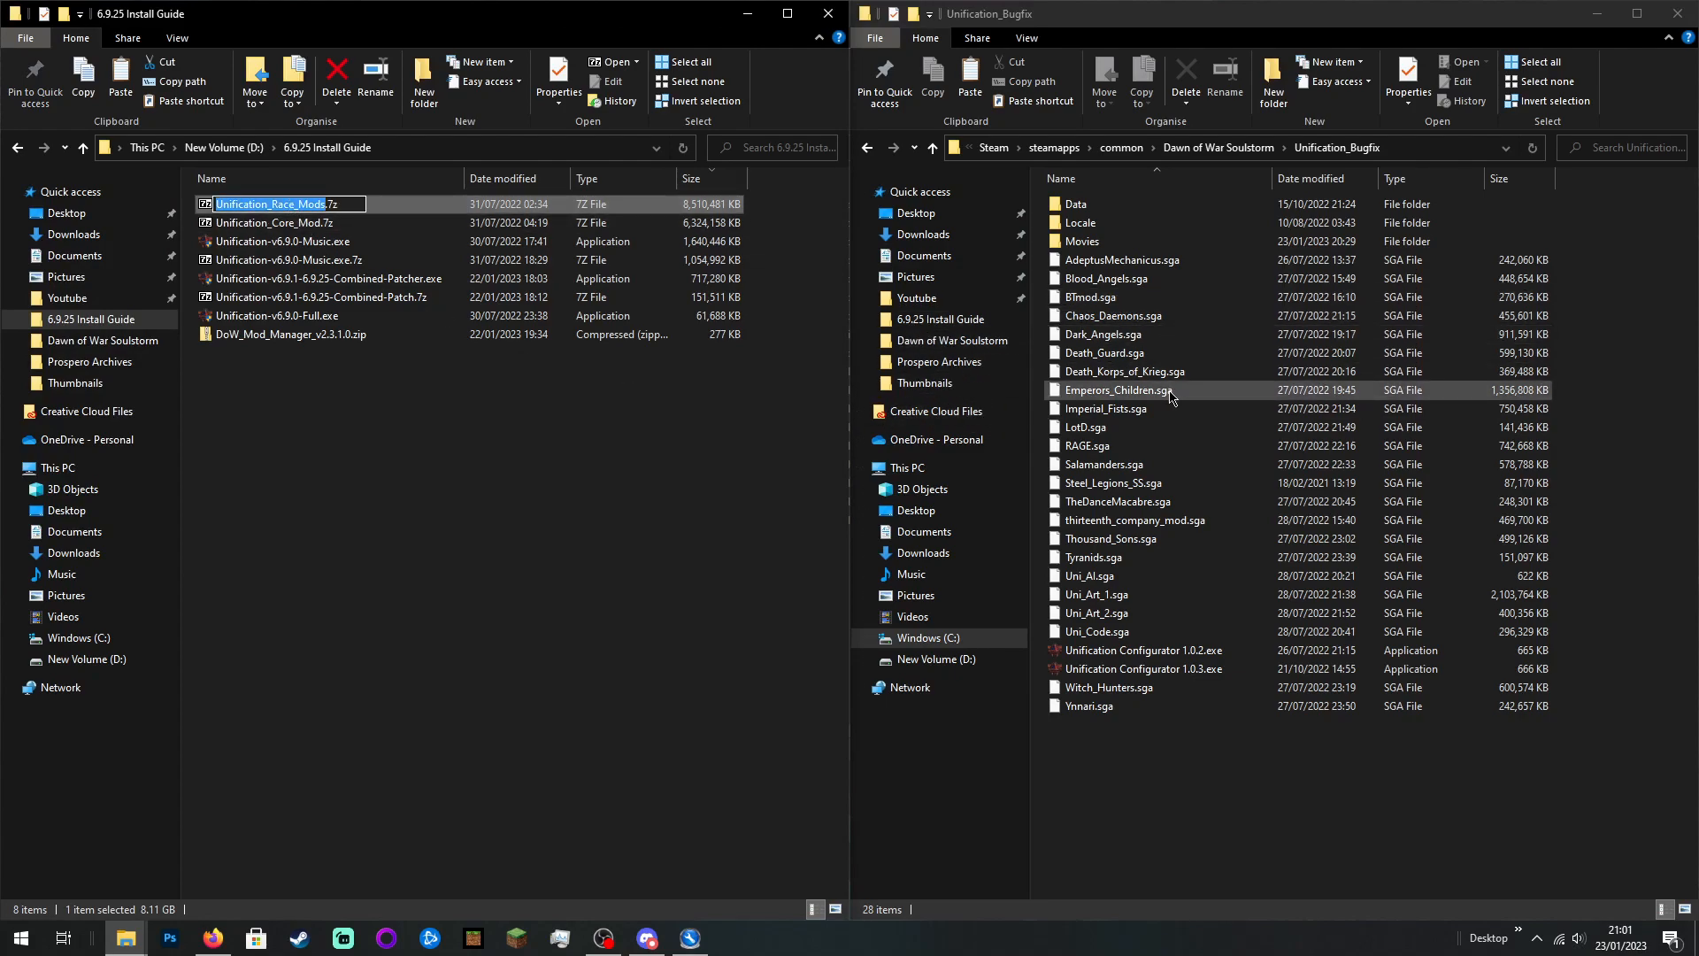
pyautogui.click(426, 209)
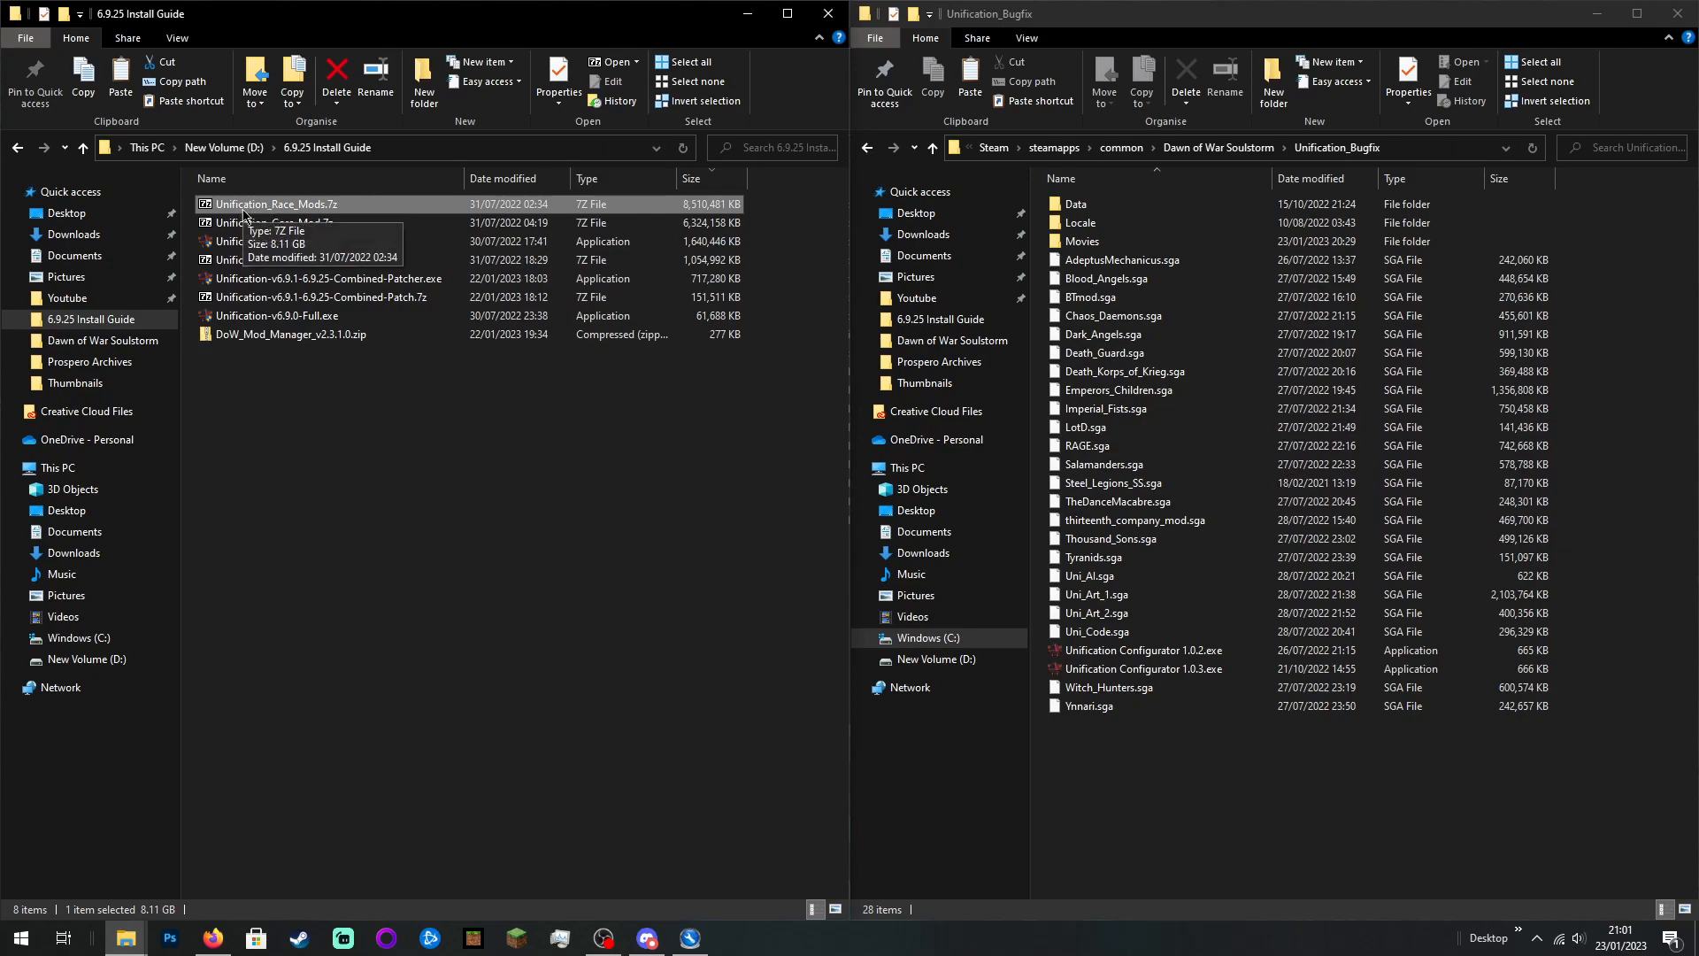
# Step: Open Unification_Race_Mods.7z in 7-Zip and extract only the missing Inquisition_Daemonhunt.sga into the game's Unification_Bugfix folder
pyautogui.rightClick(245, 212)
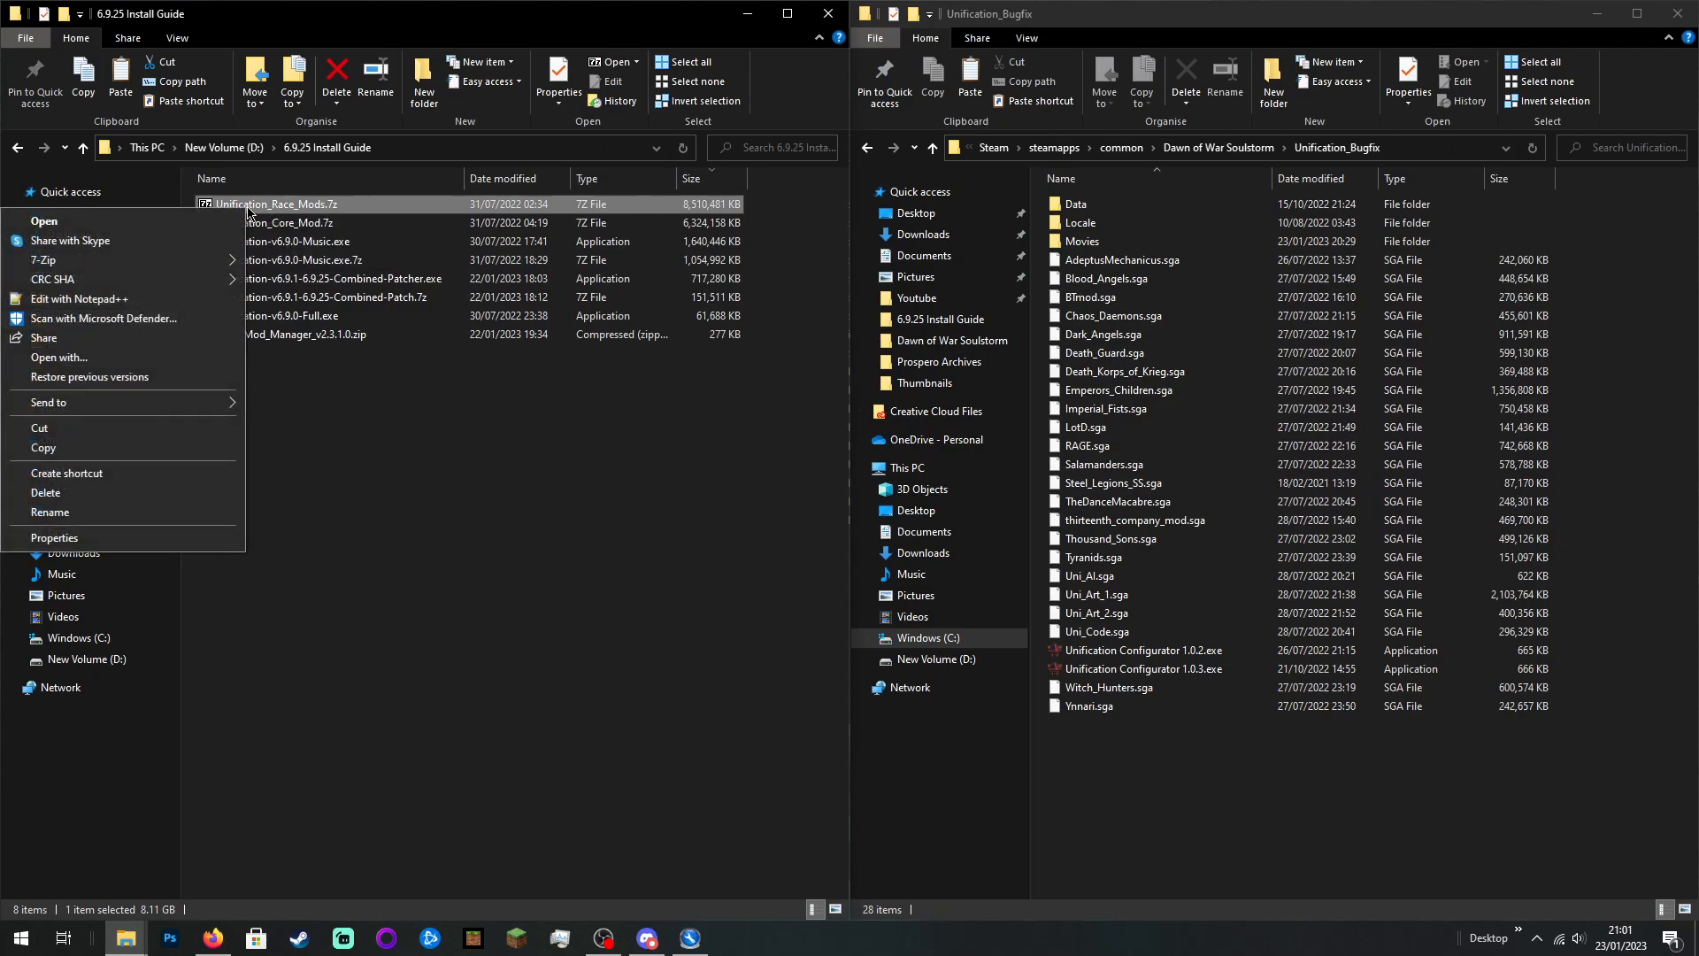
pyautogui.moveTo(202, 269)
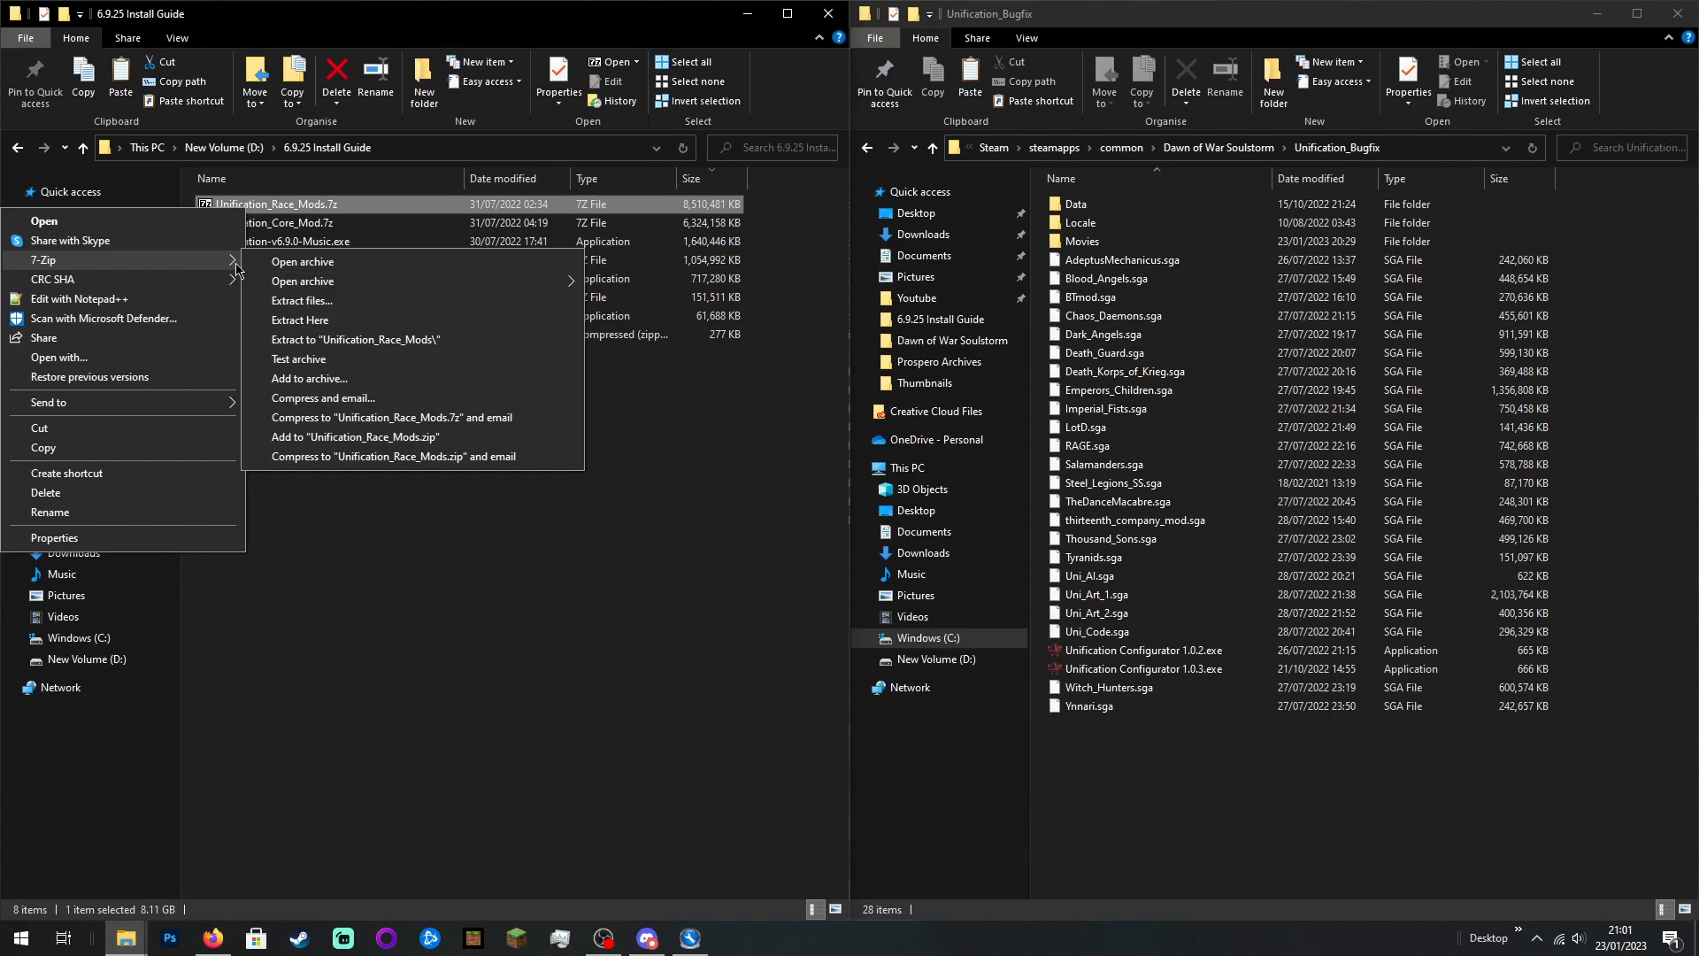
pyautogui.click(303, 264)
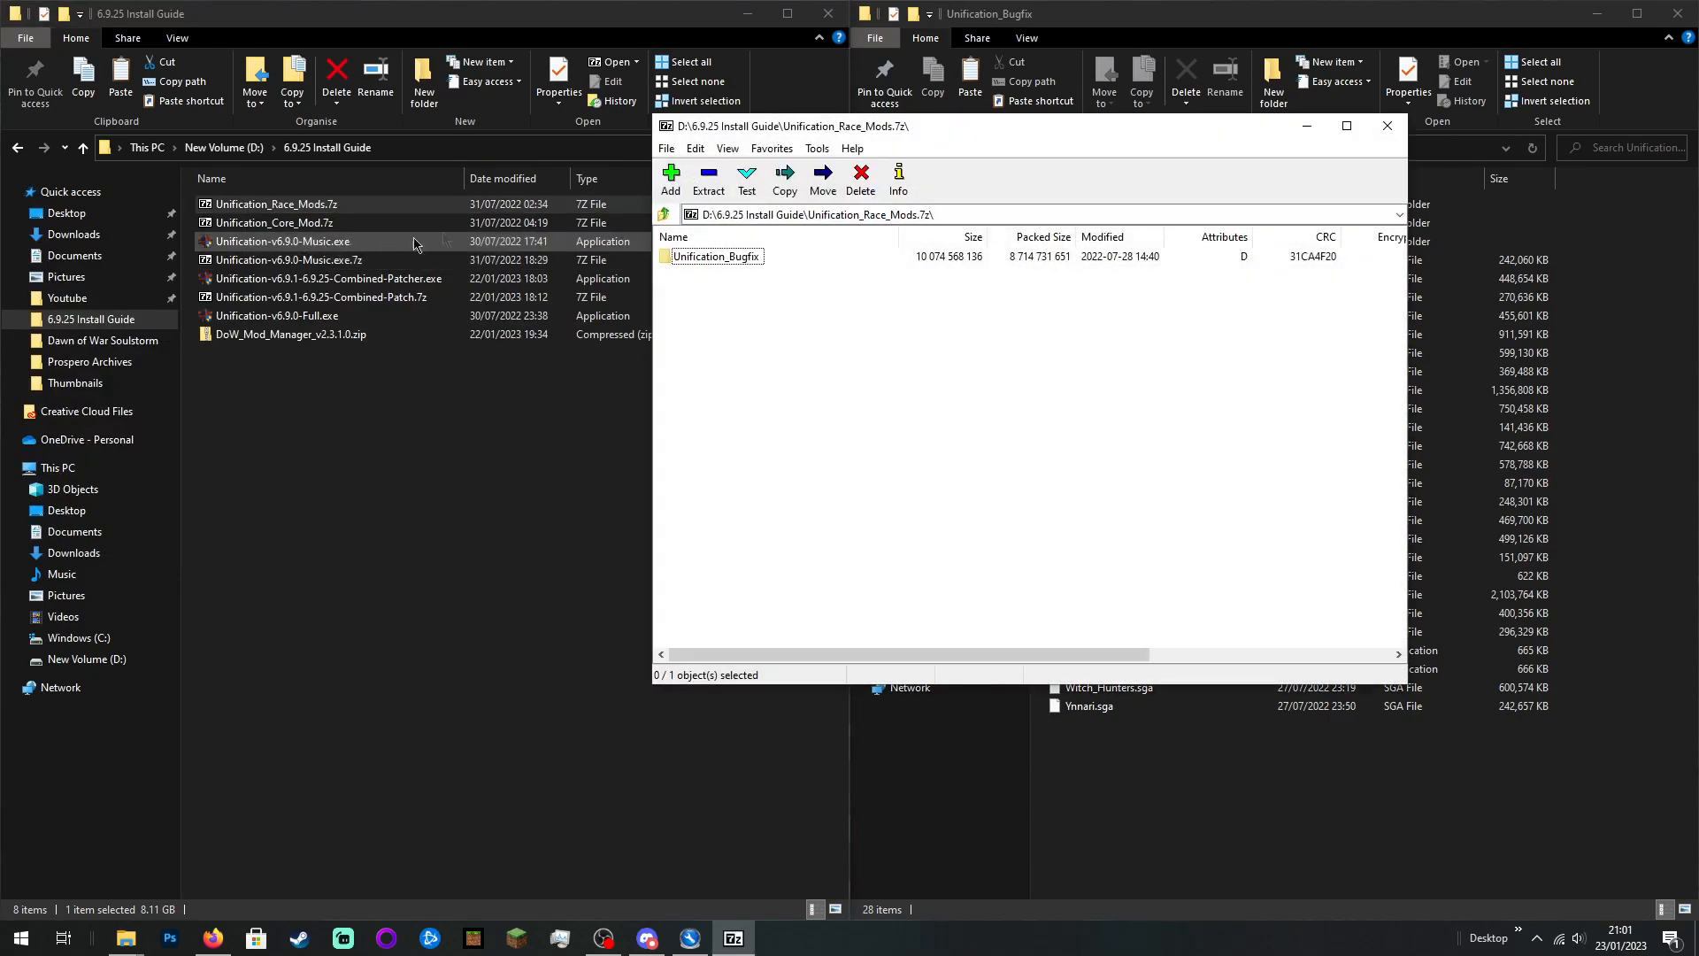
pyautogui.moveTo(975, 140); pyautogui.dragTo(414, 38)
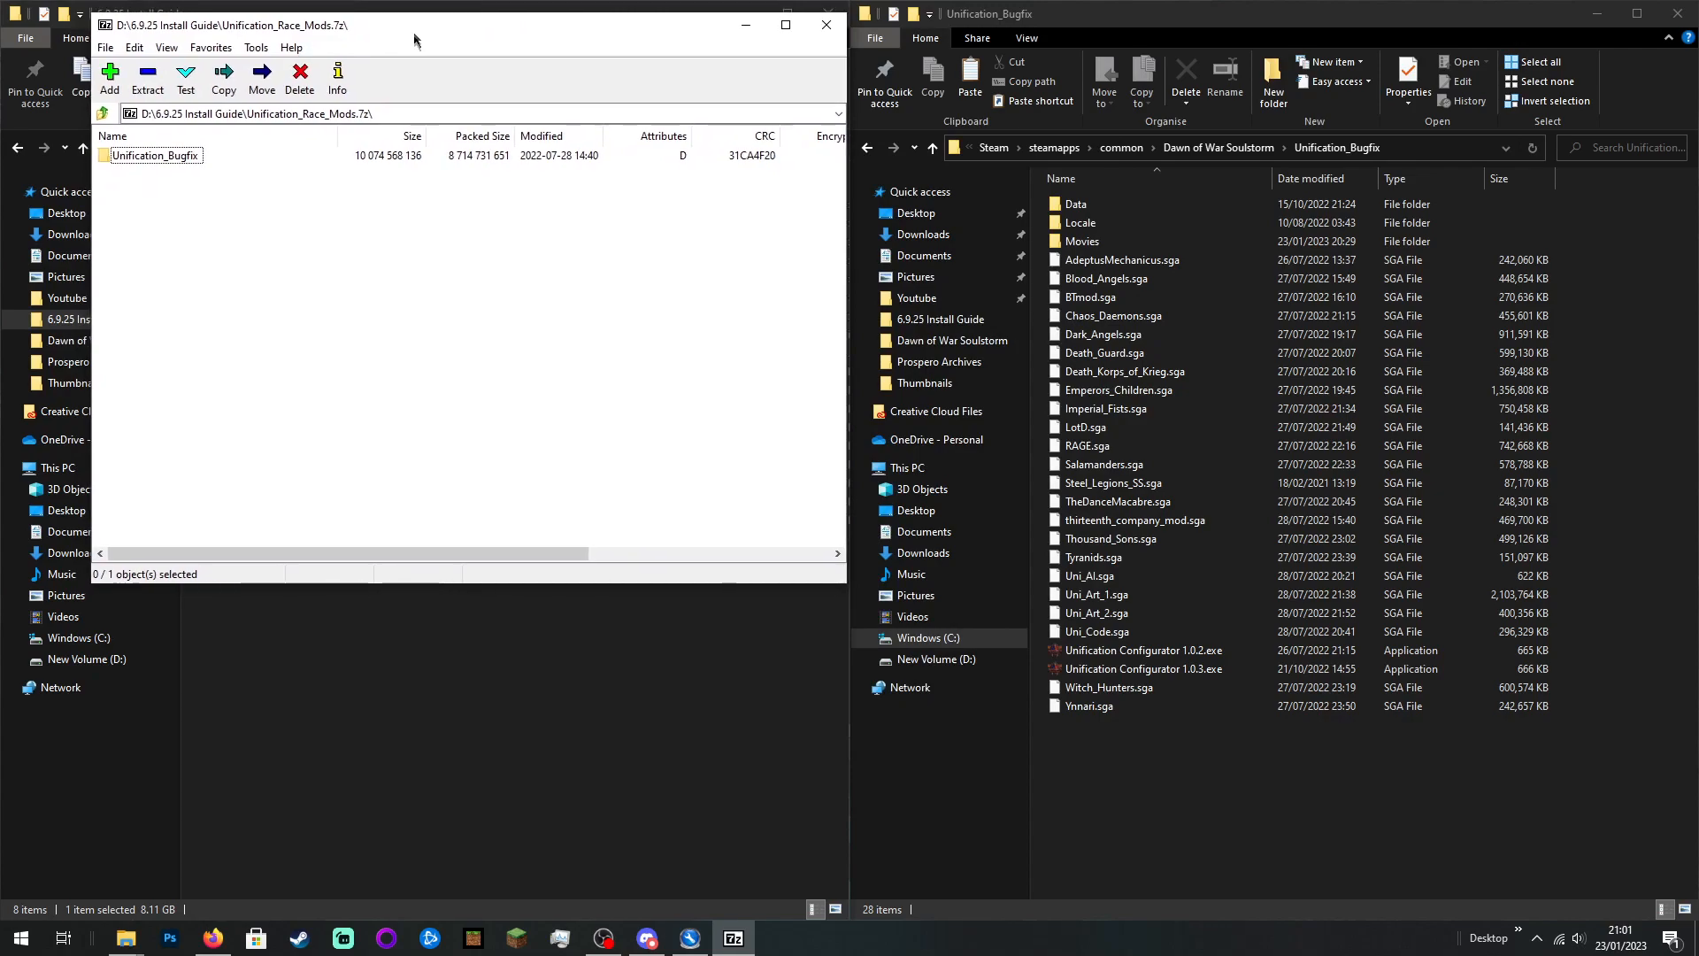
pyautogui.doubleClick(172, 156)
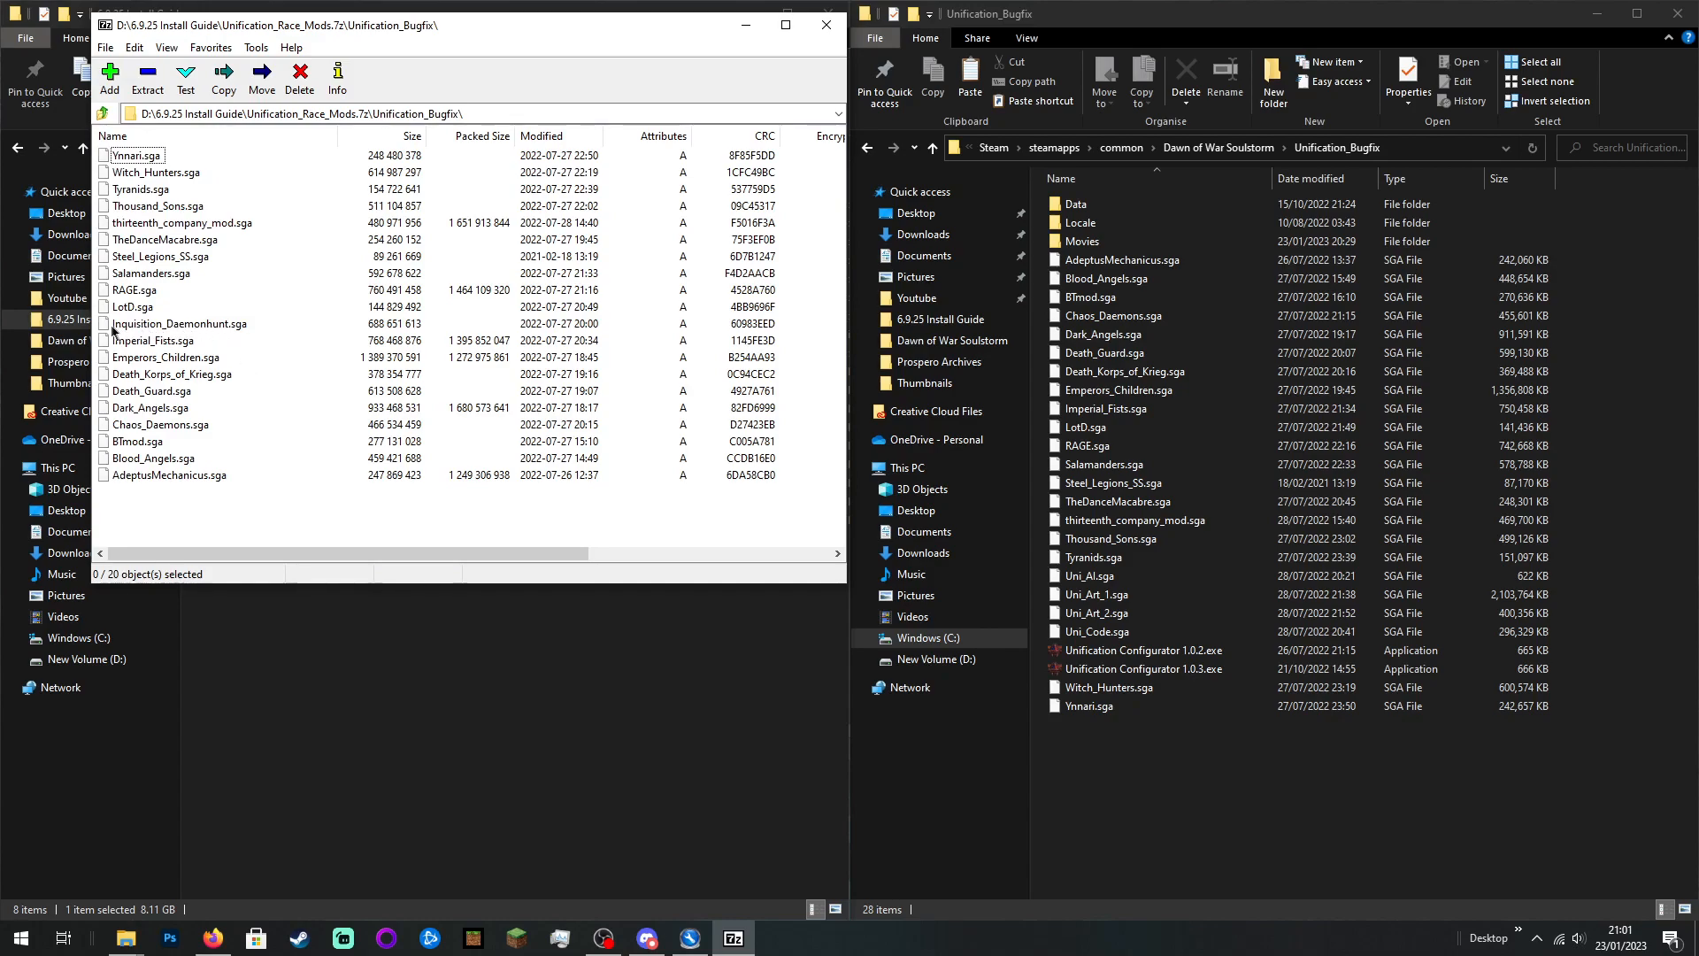
pyautogui.click(148, 330)
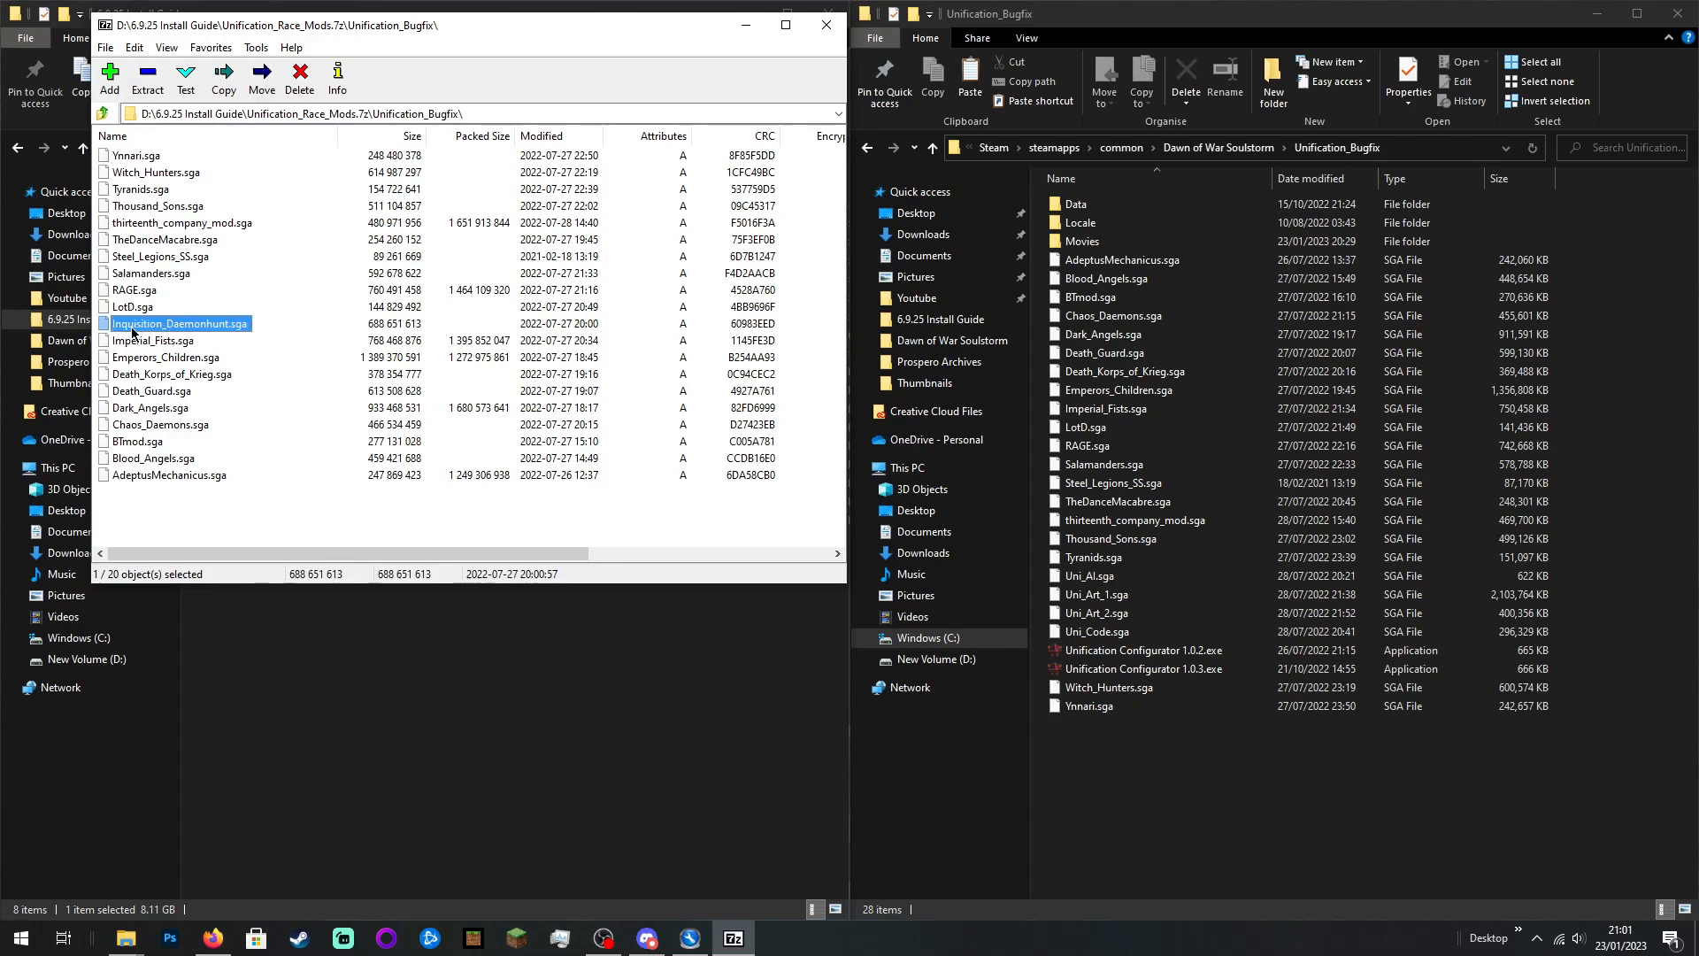
pyautogui.moveTo(132, 331); pyautogui.dragTo(1284, 802)
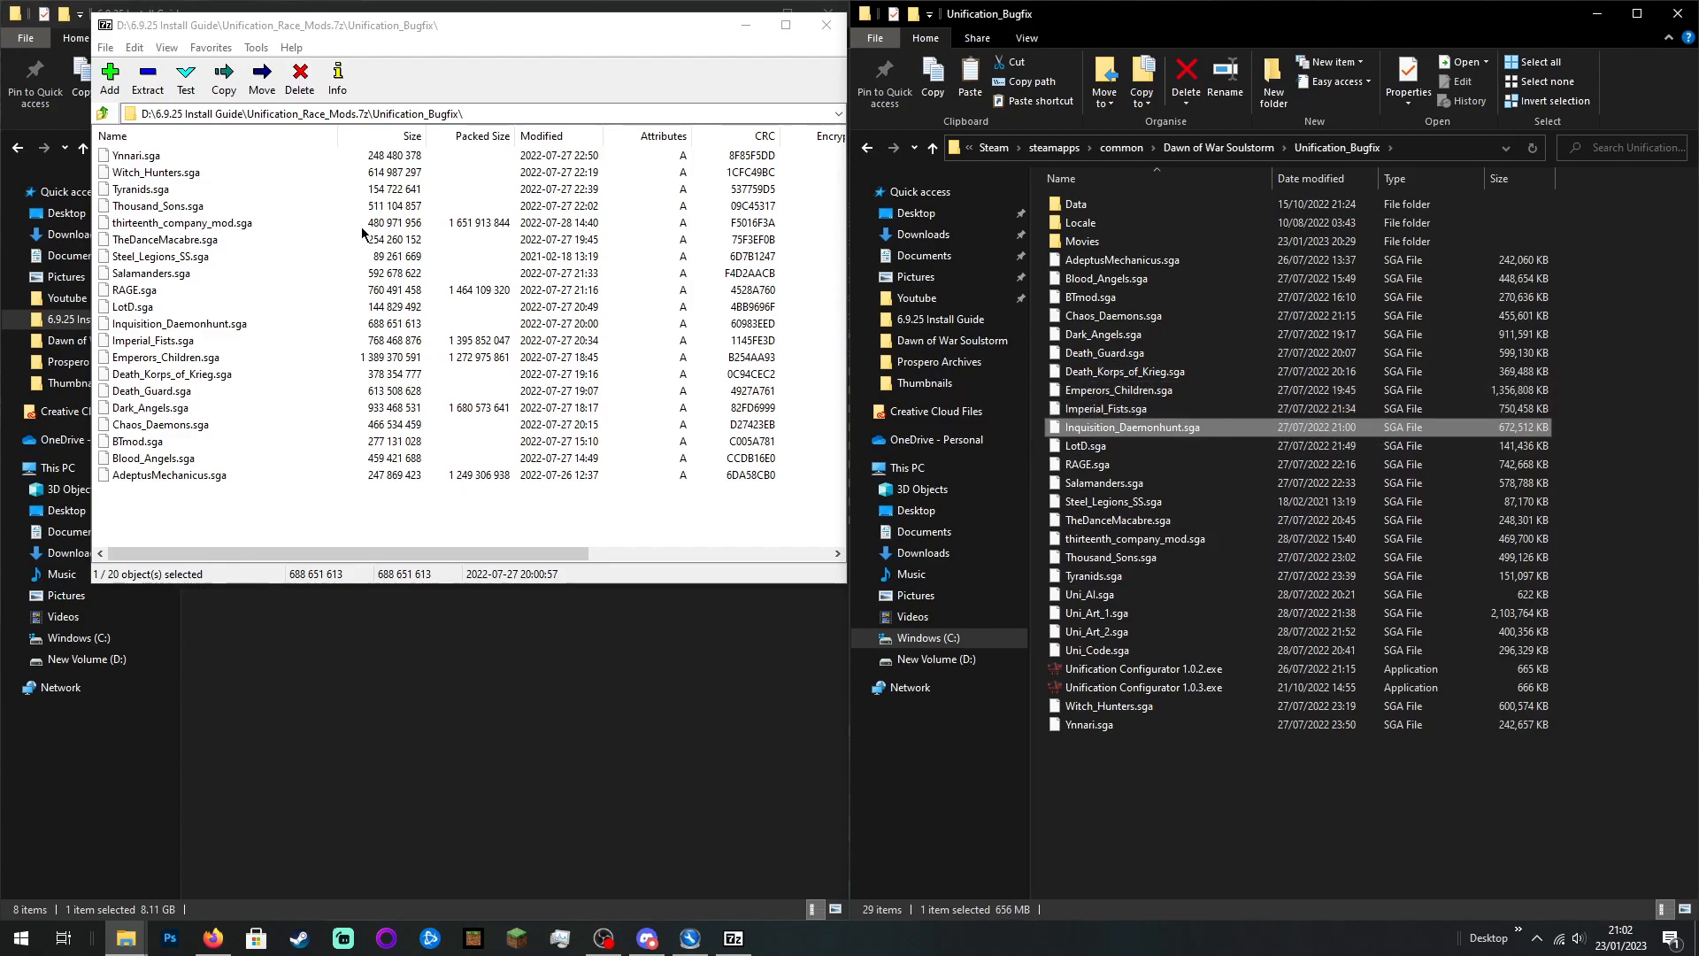
# Step: Start an integrity test of the Unification_Bugfix folder inside Unification_Race_Mods.7z, cancel the test and close the archive
pyautogui.click(103, 114)
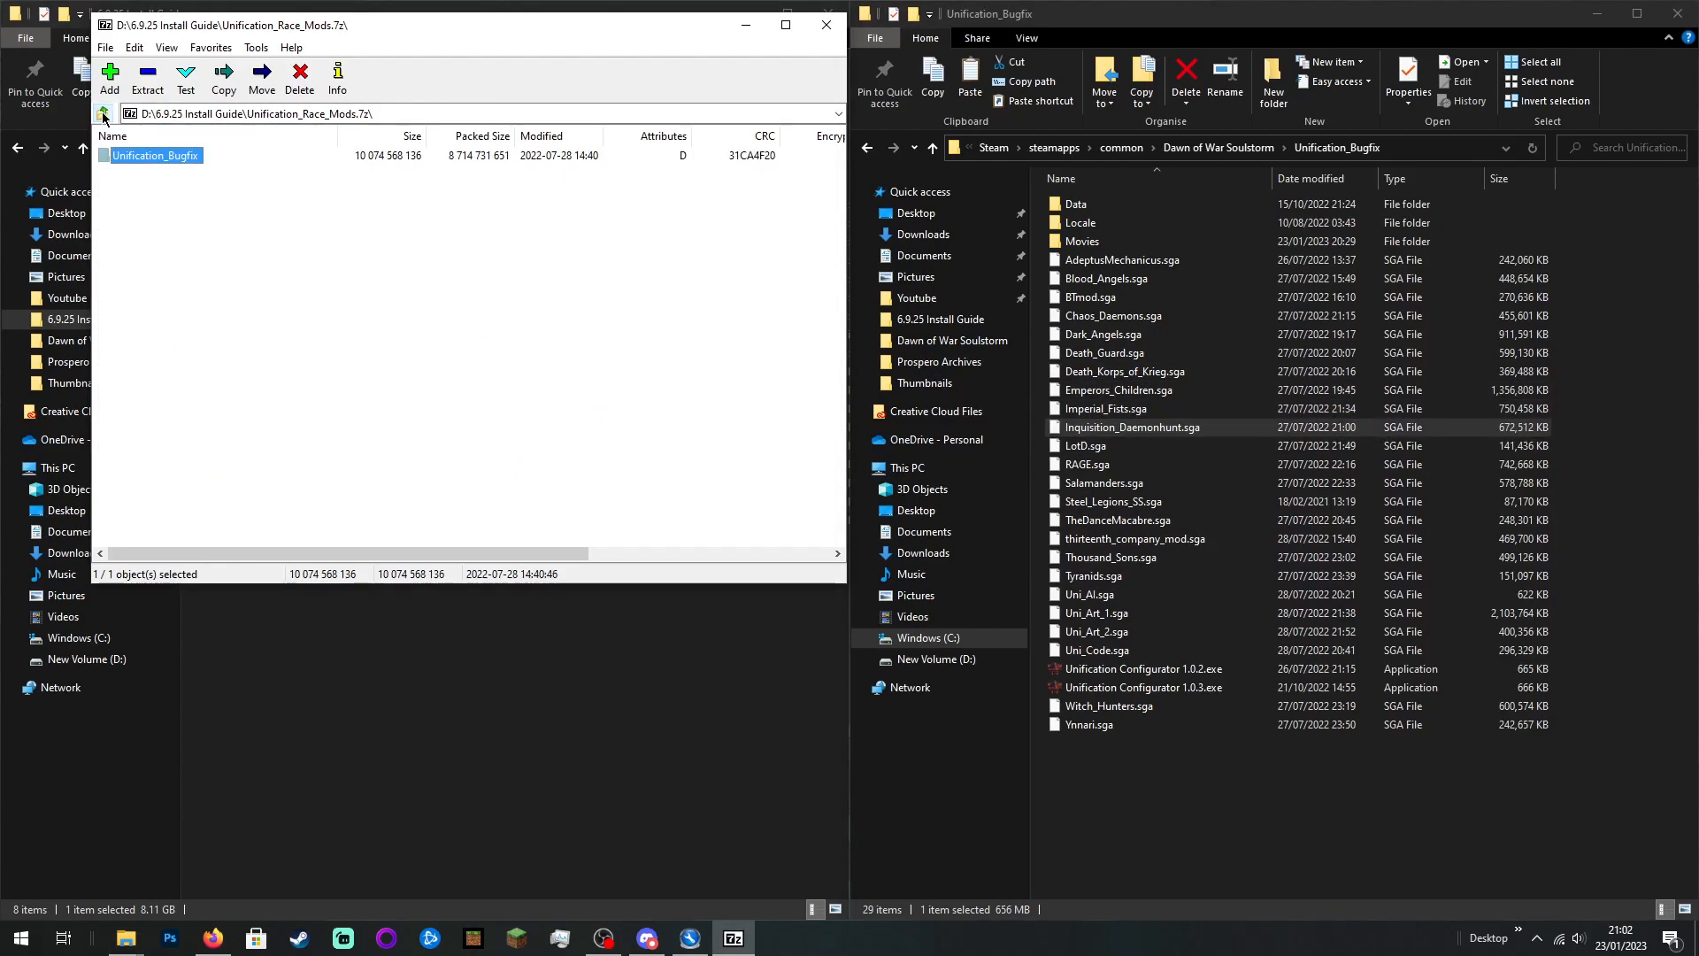
pyautogui.click(186, 80)
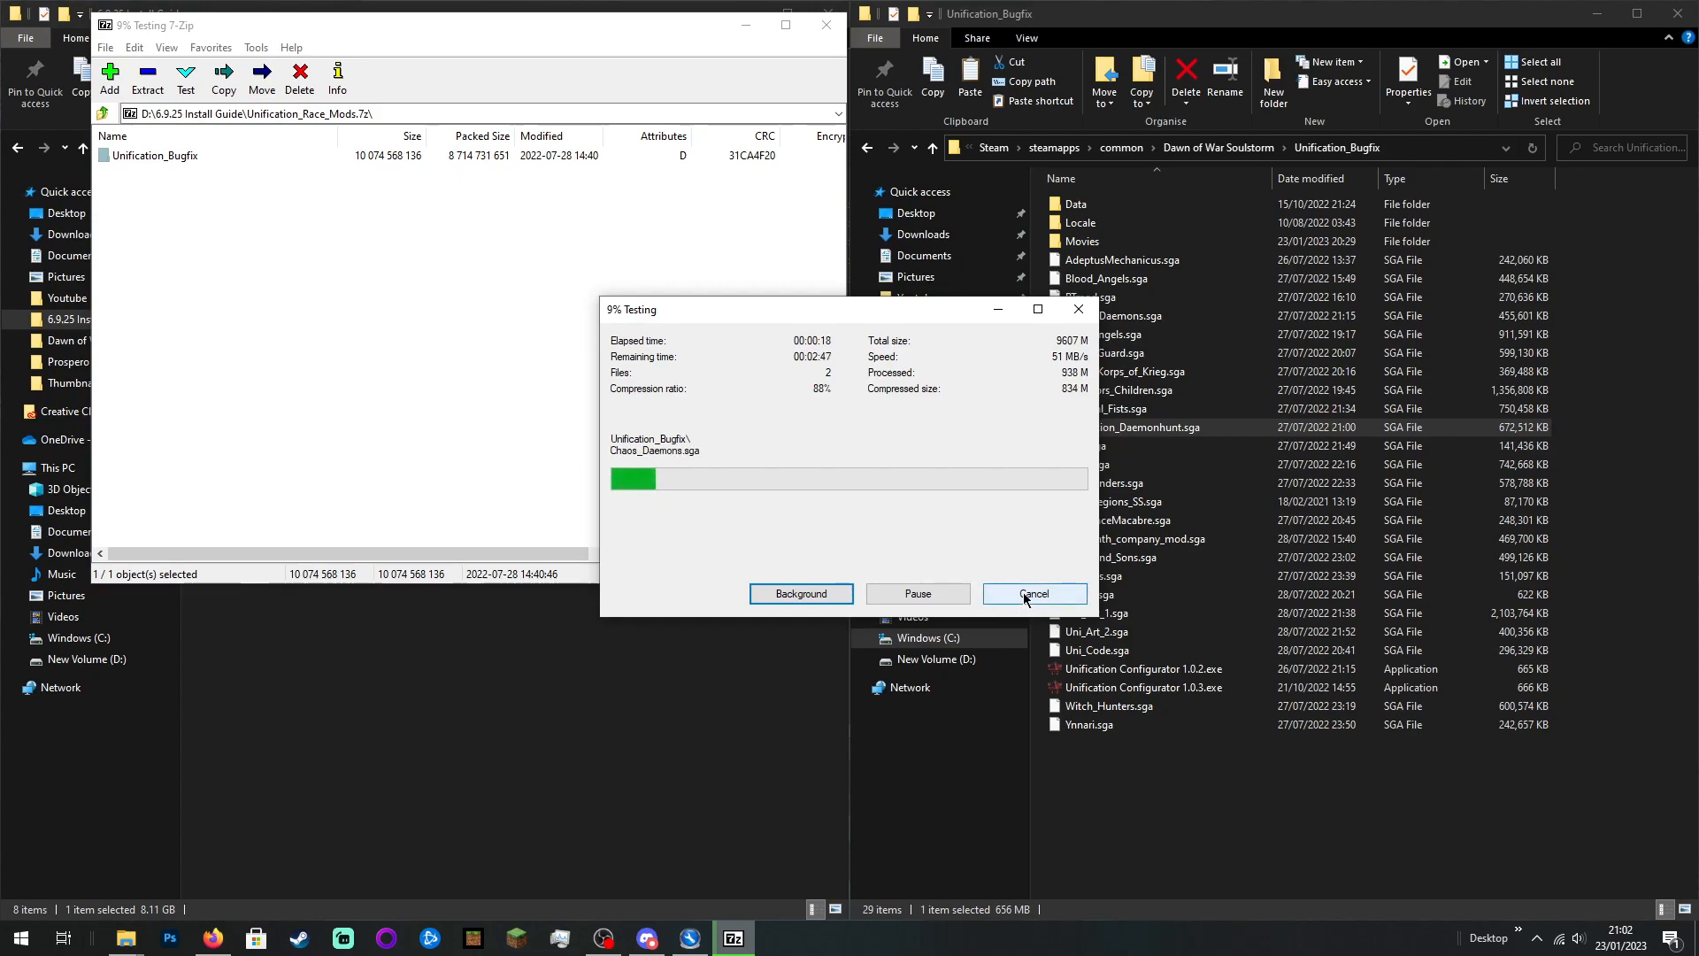
pyautogui.click(960, 595)
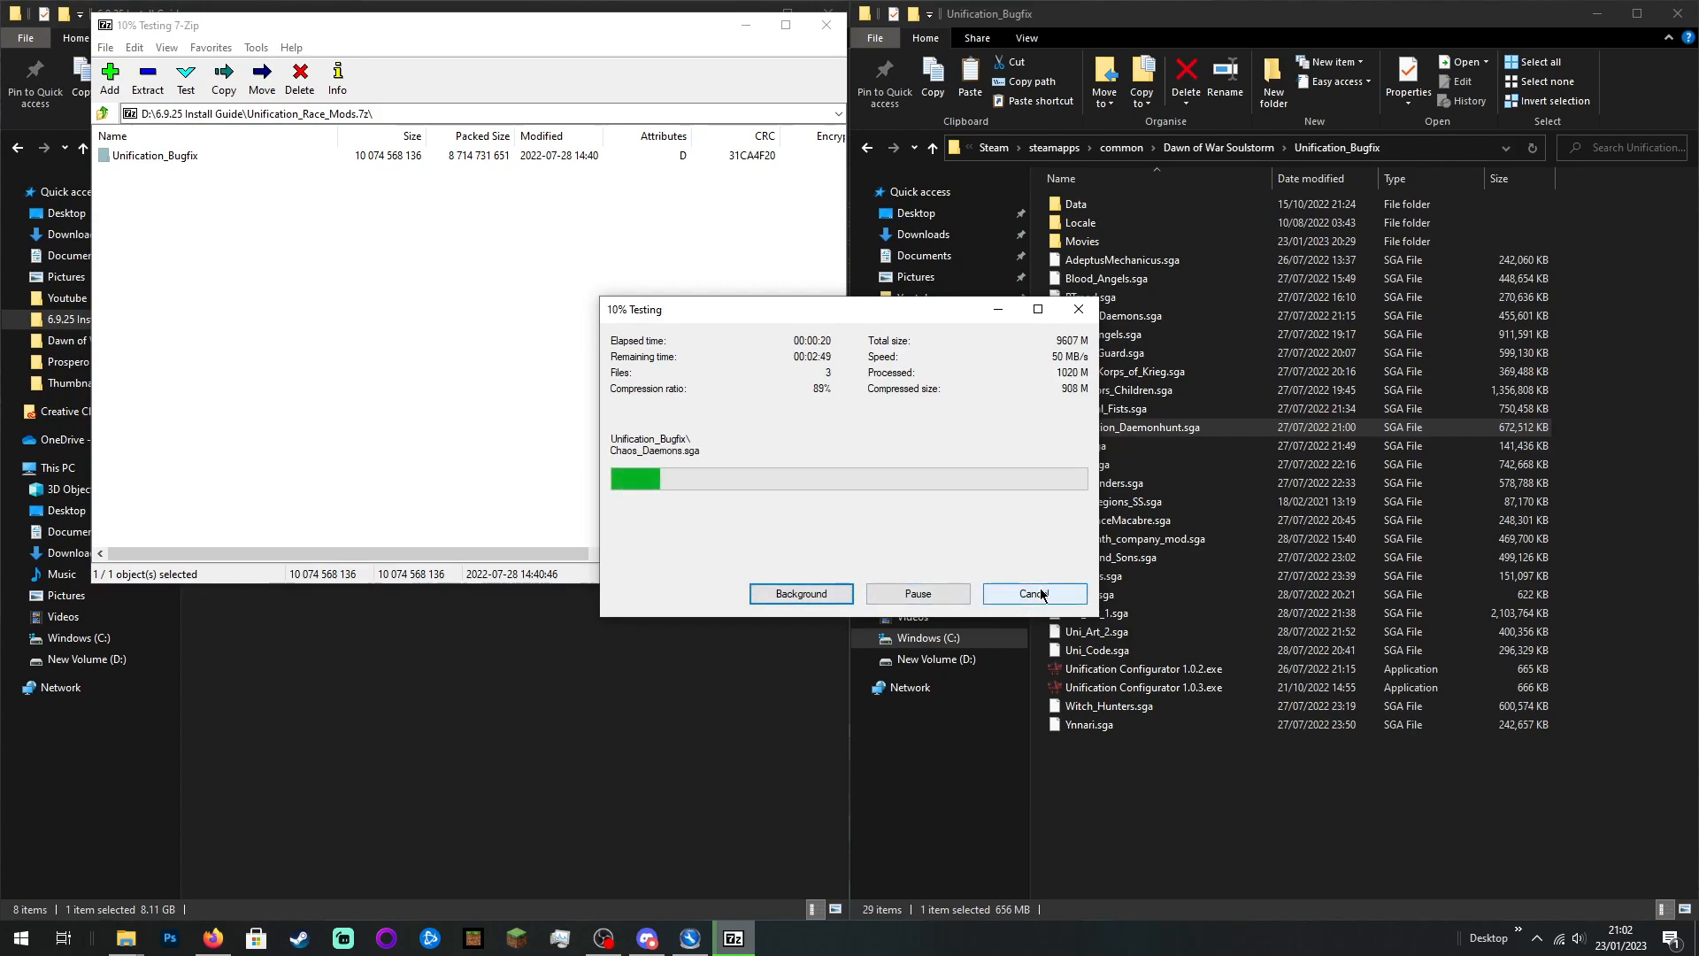
pyautogui.click(1032, 595)
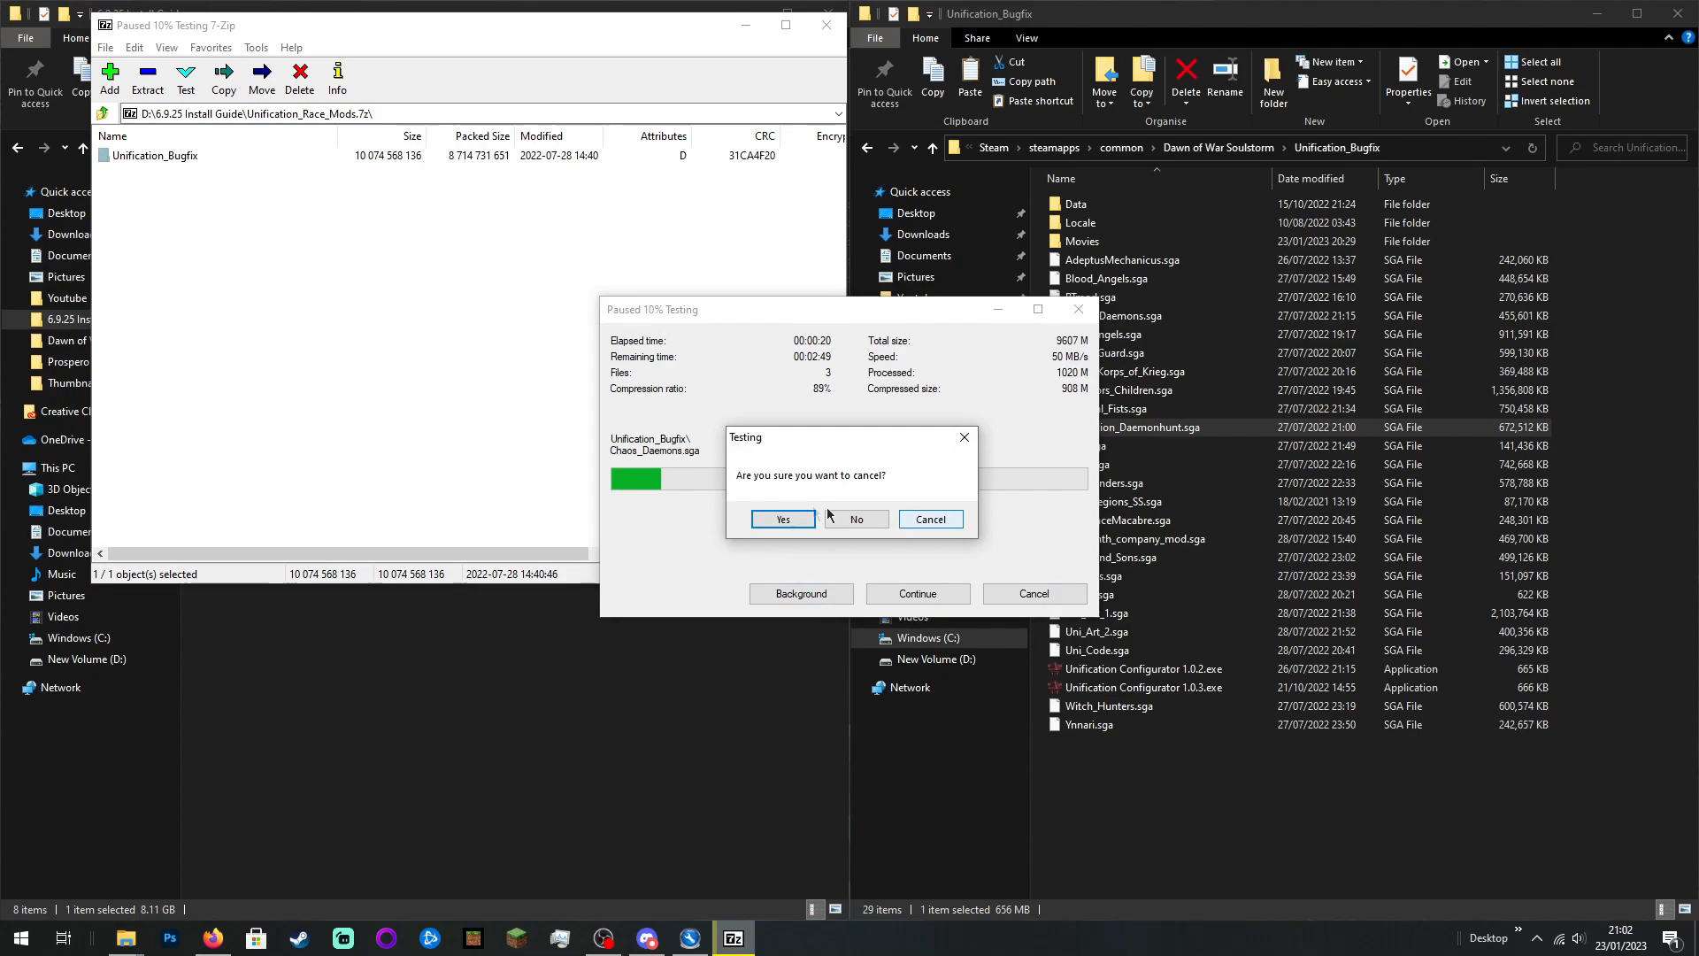
pyautogui.click(783, 521)
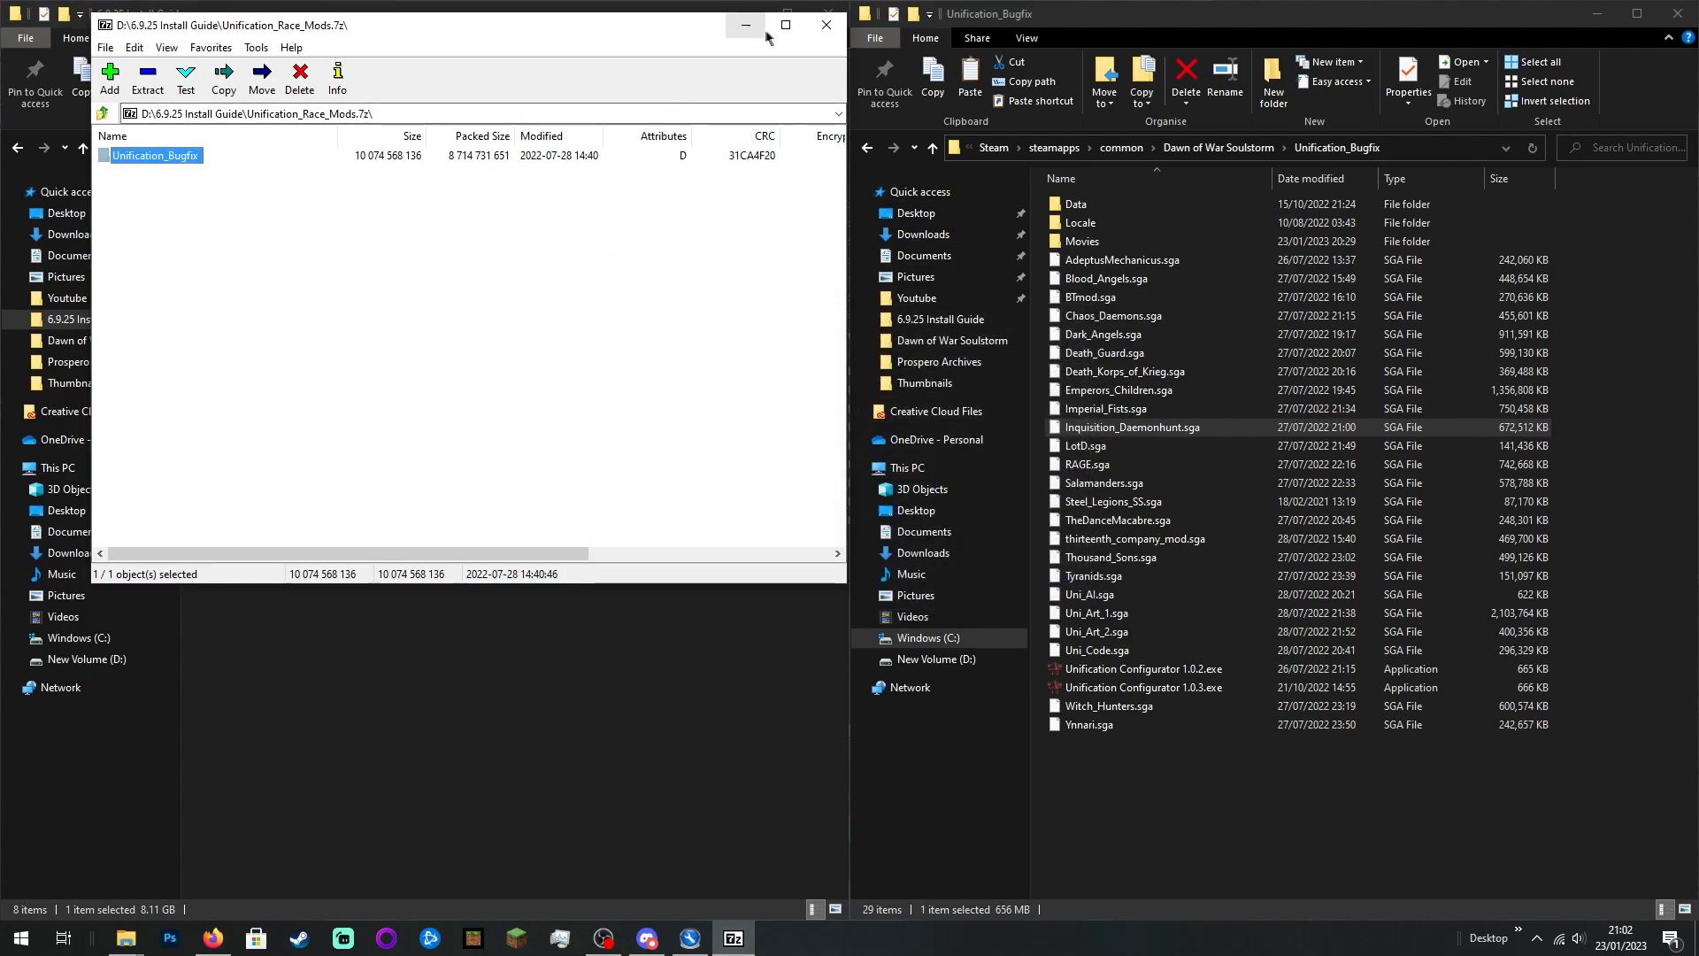
pyautogui.click(827, 27)
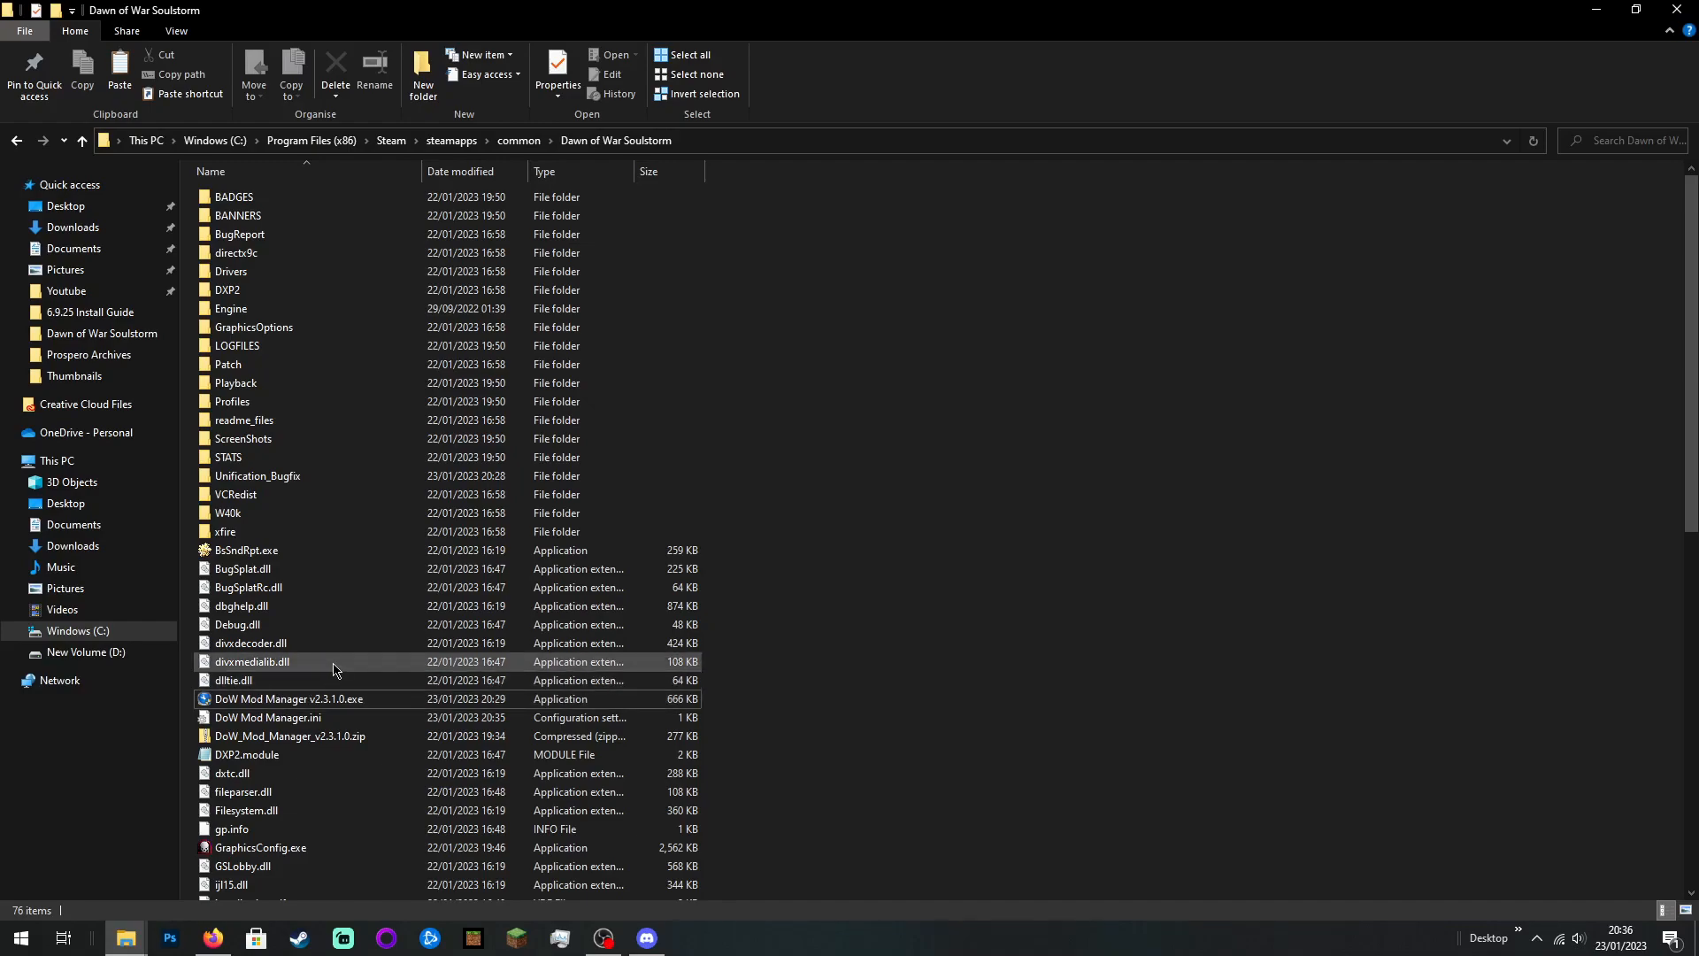
# Step: Delete DoW_Mod_Manager_v2.3.1.0.zip, Unification_Core_Mod.7z, Unification_Race_Mods.7z, Unification-v6.9.0-Music.exe and the Unification v6.9.1-6.9.25 combined patch archive from the Soulstorm folder
pyautogui.click(321, 737)
pyautogui.scroll(-11, 331, 619)
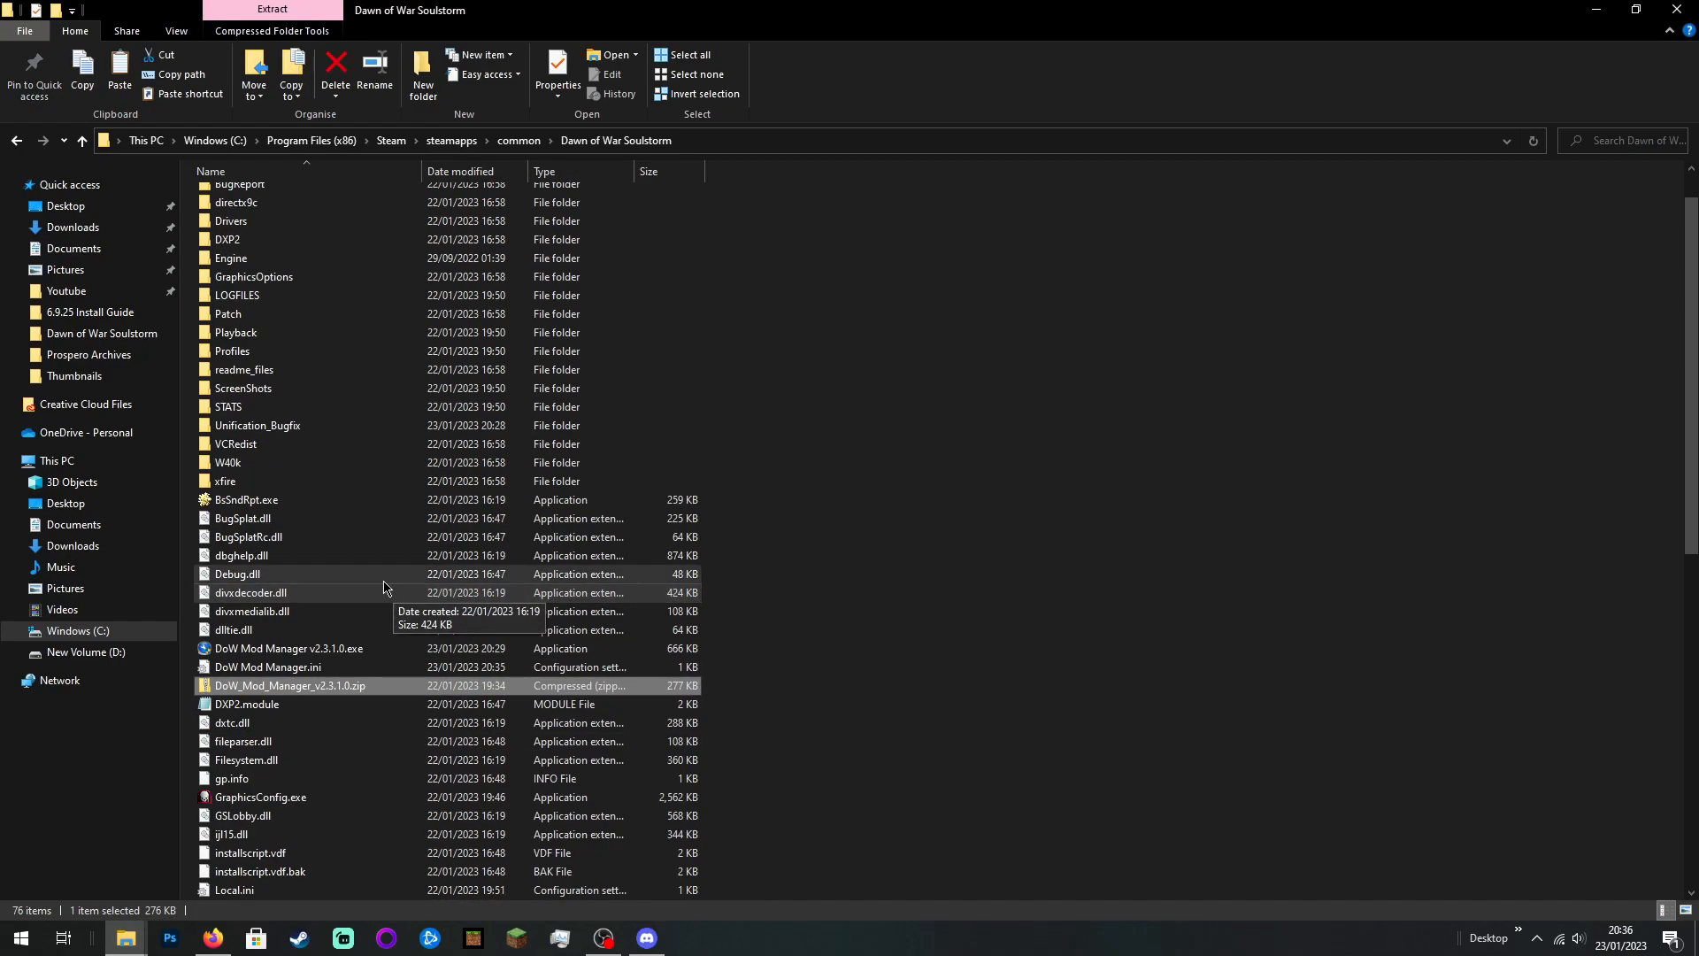
pyautogui.scroll(-2, 336, 555)
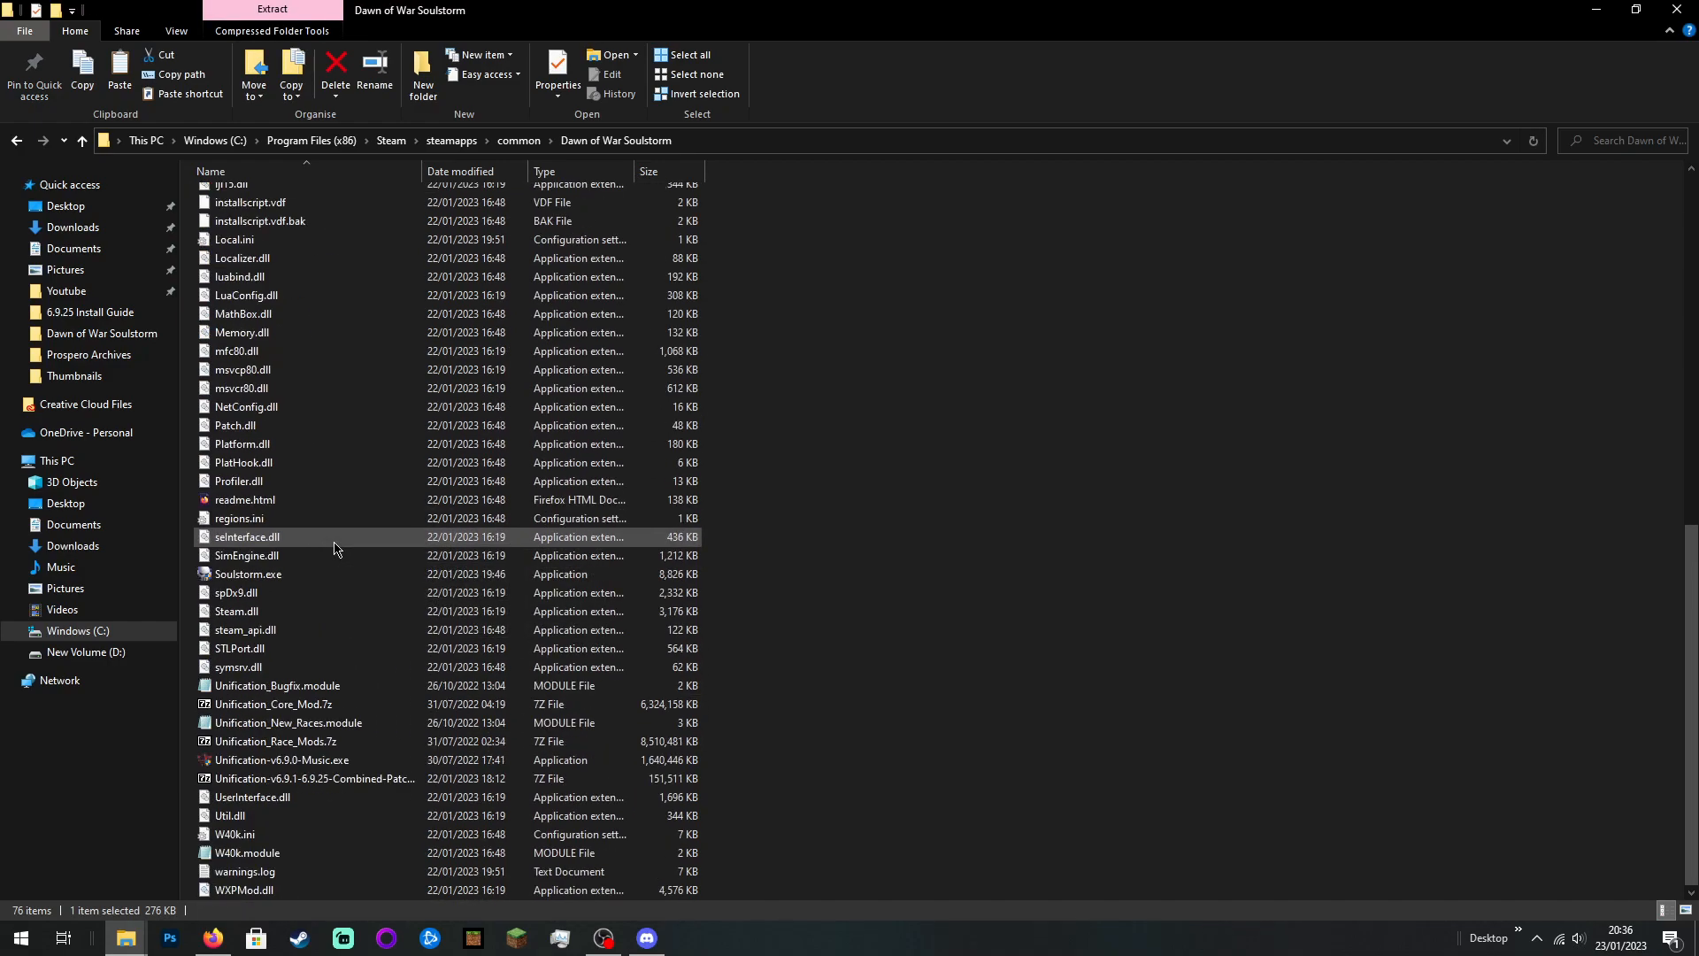
pyautogui.click(301, 705)
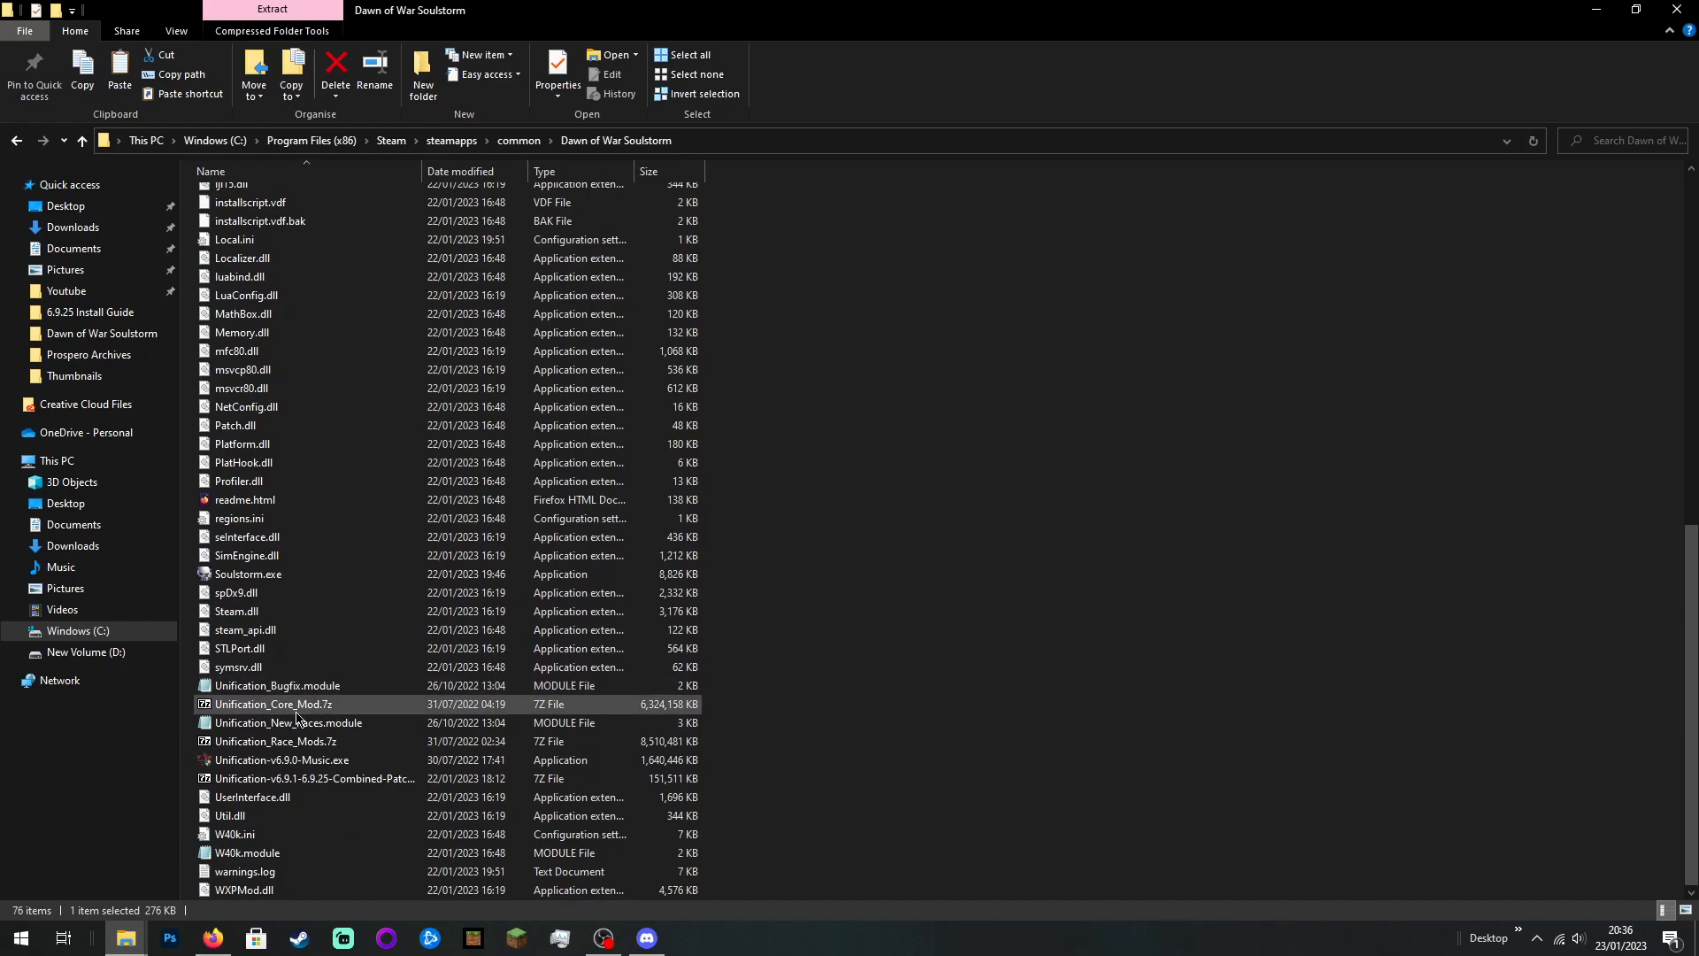
pyautogui.keyDown('ctrl'); pyautogui.click(277, 743); pyautogui.keyUp('ctrl')
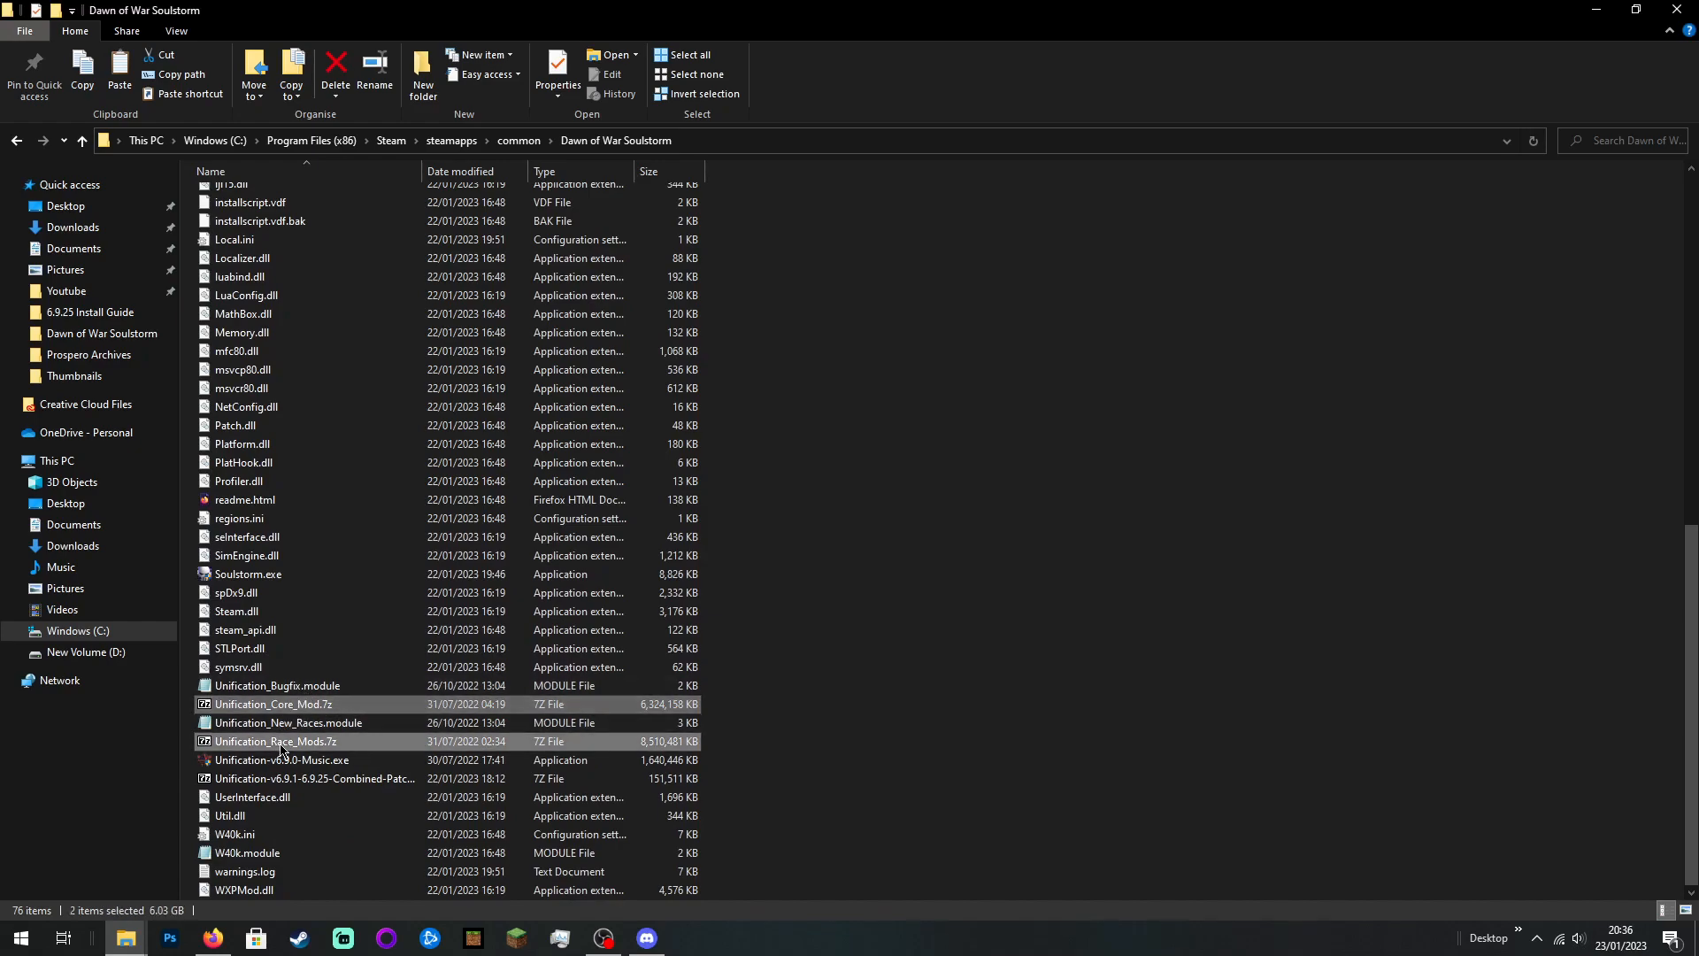
pyautogui.keyDown('ctrl'); pyautogui.click(328, 761); pyautogui.keyUp('ctrl')
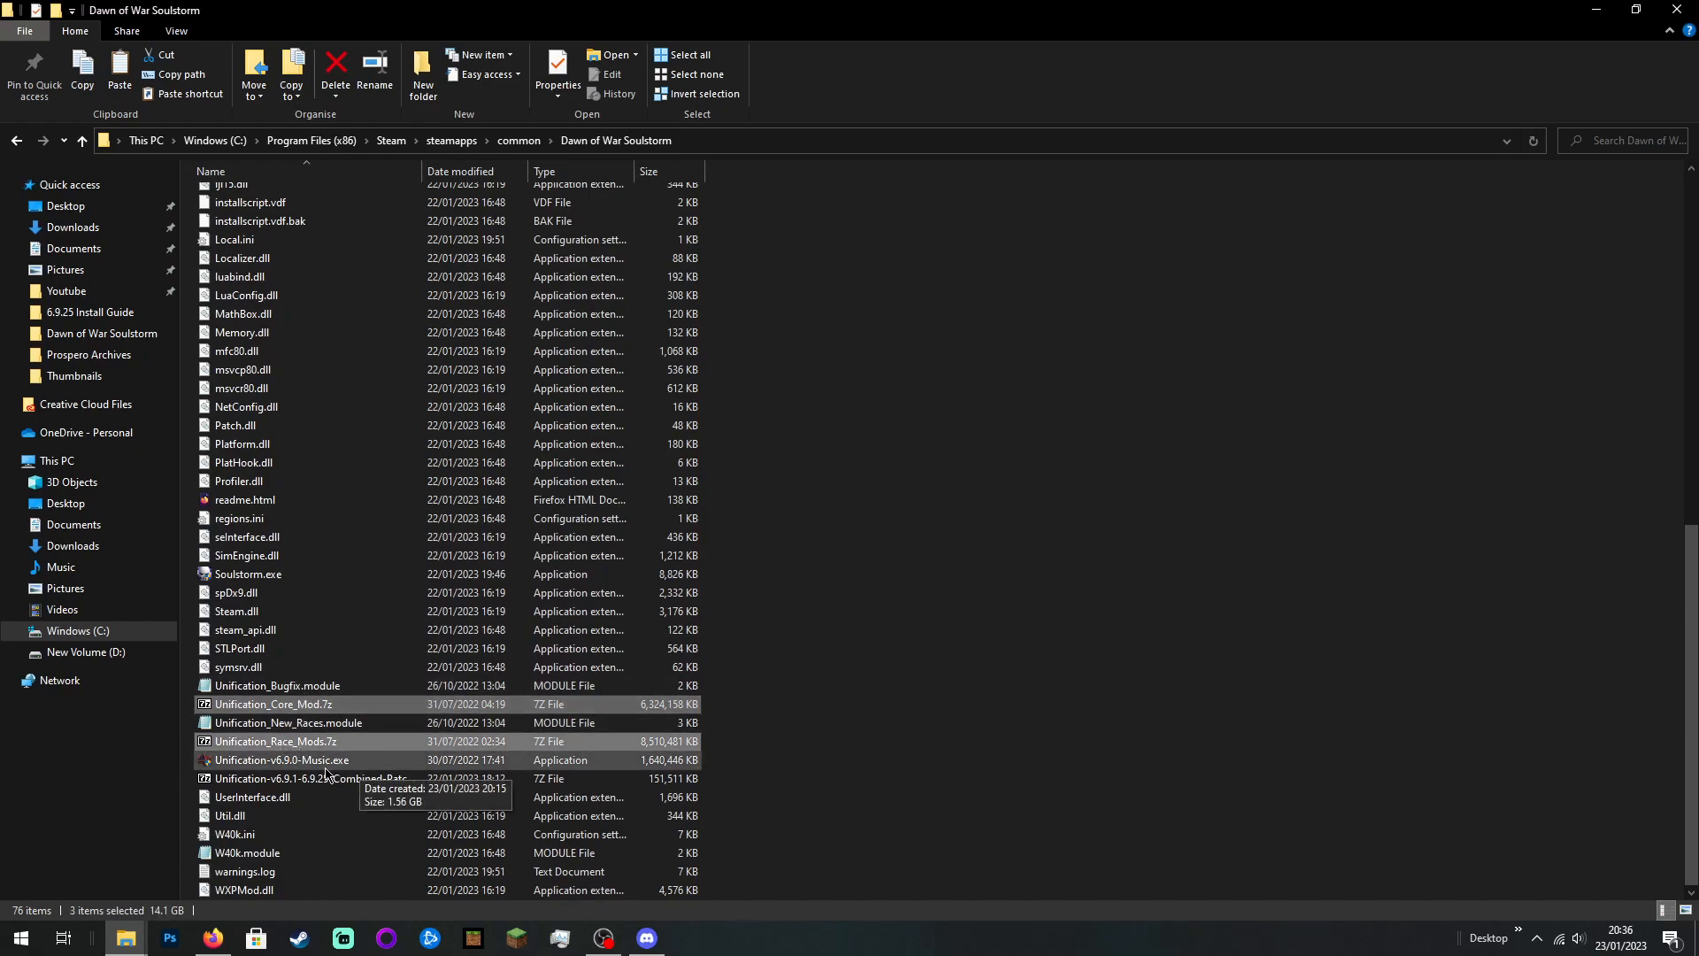
pyautogui.keyDown('ctrl'); pyautogui.click(324, 778); pyautogui.keyUp('ctrl')
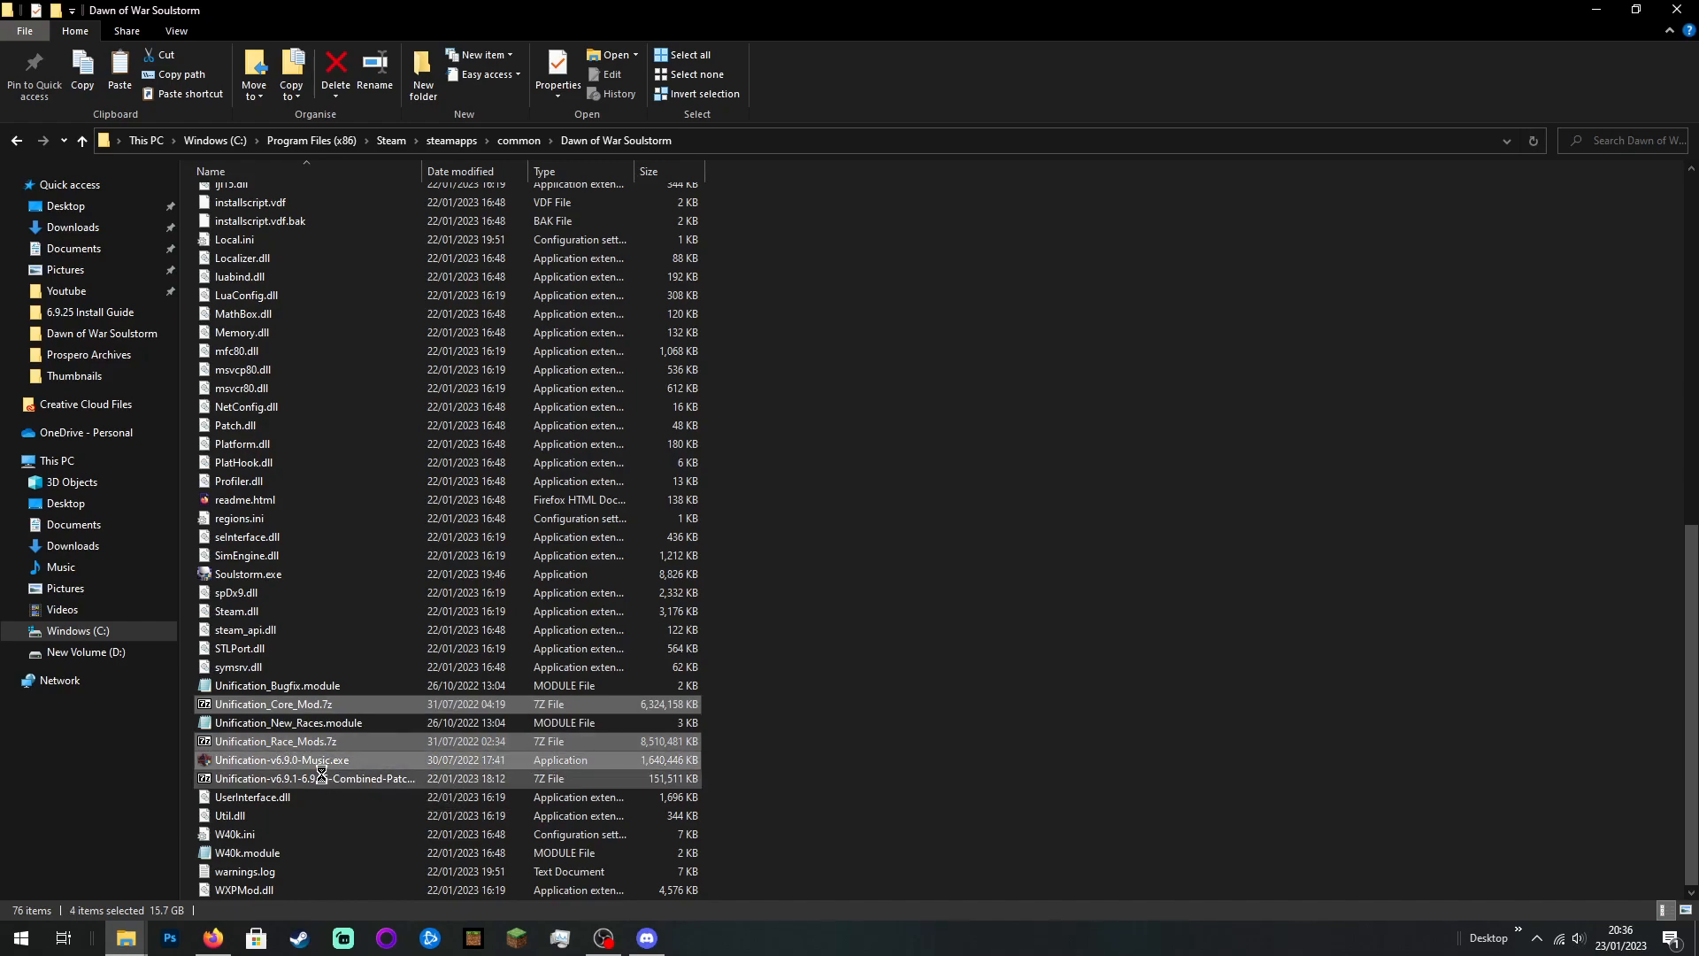
pyautogui.keyDown('ctrl'); pyautogui.click(323, 778); pyautogui.keyUp('ctrl')
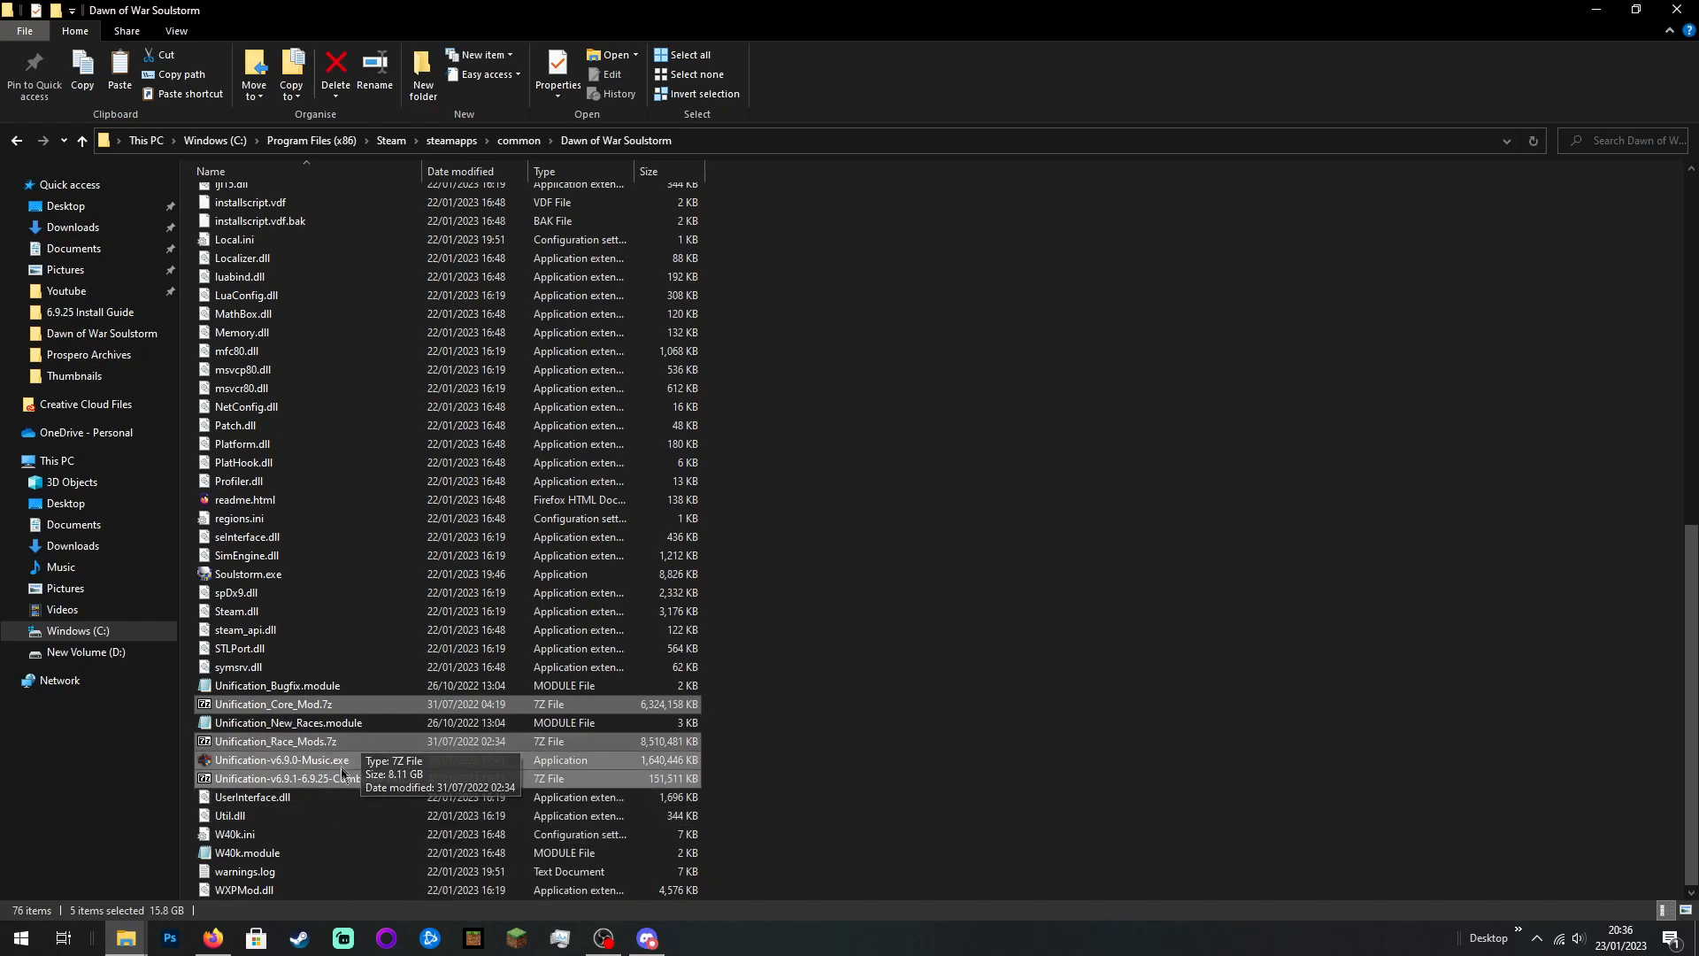
pyautogui.scroll(1, 278, 856)
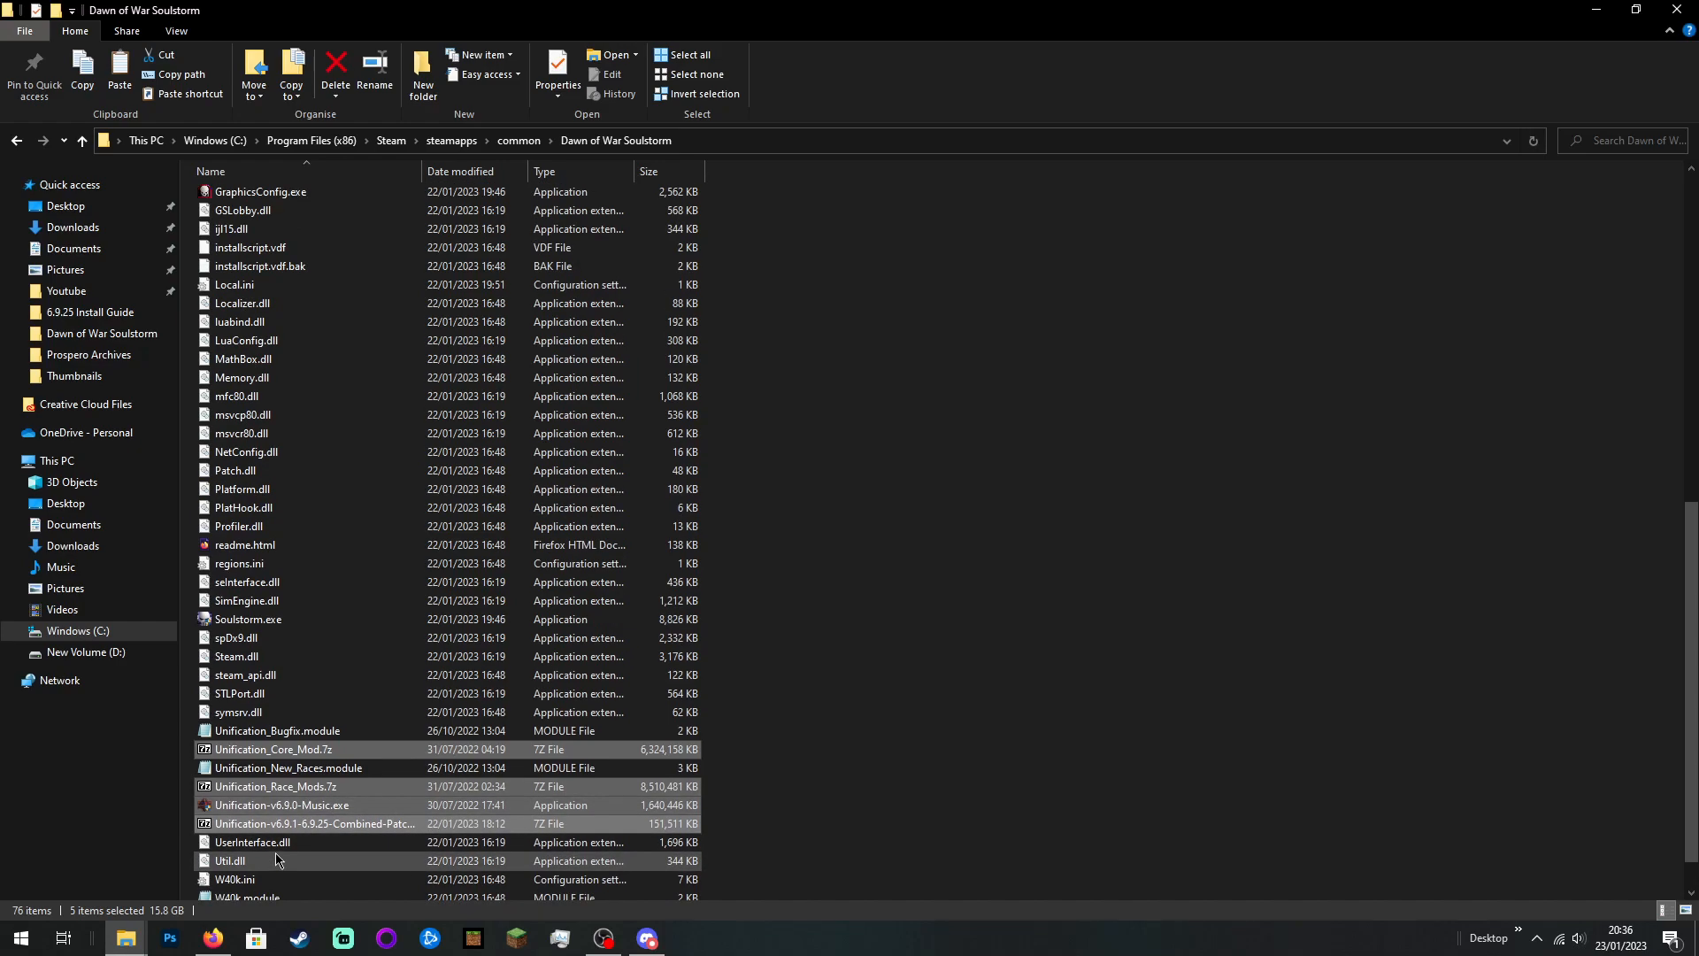
pyautogui.scroll(9, 278, 664)
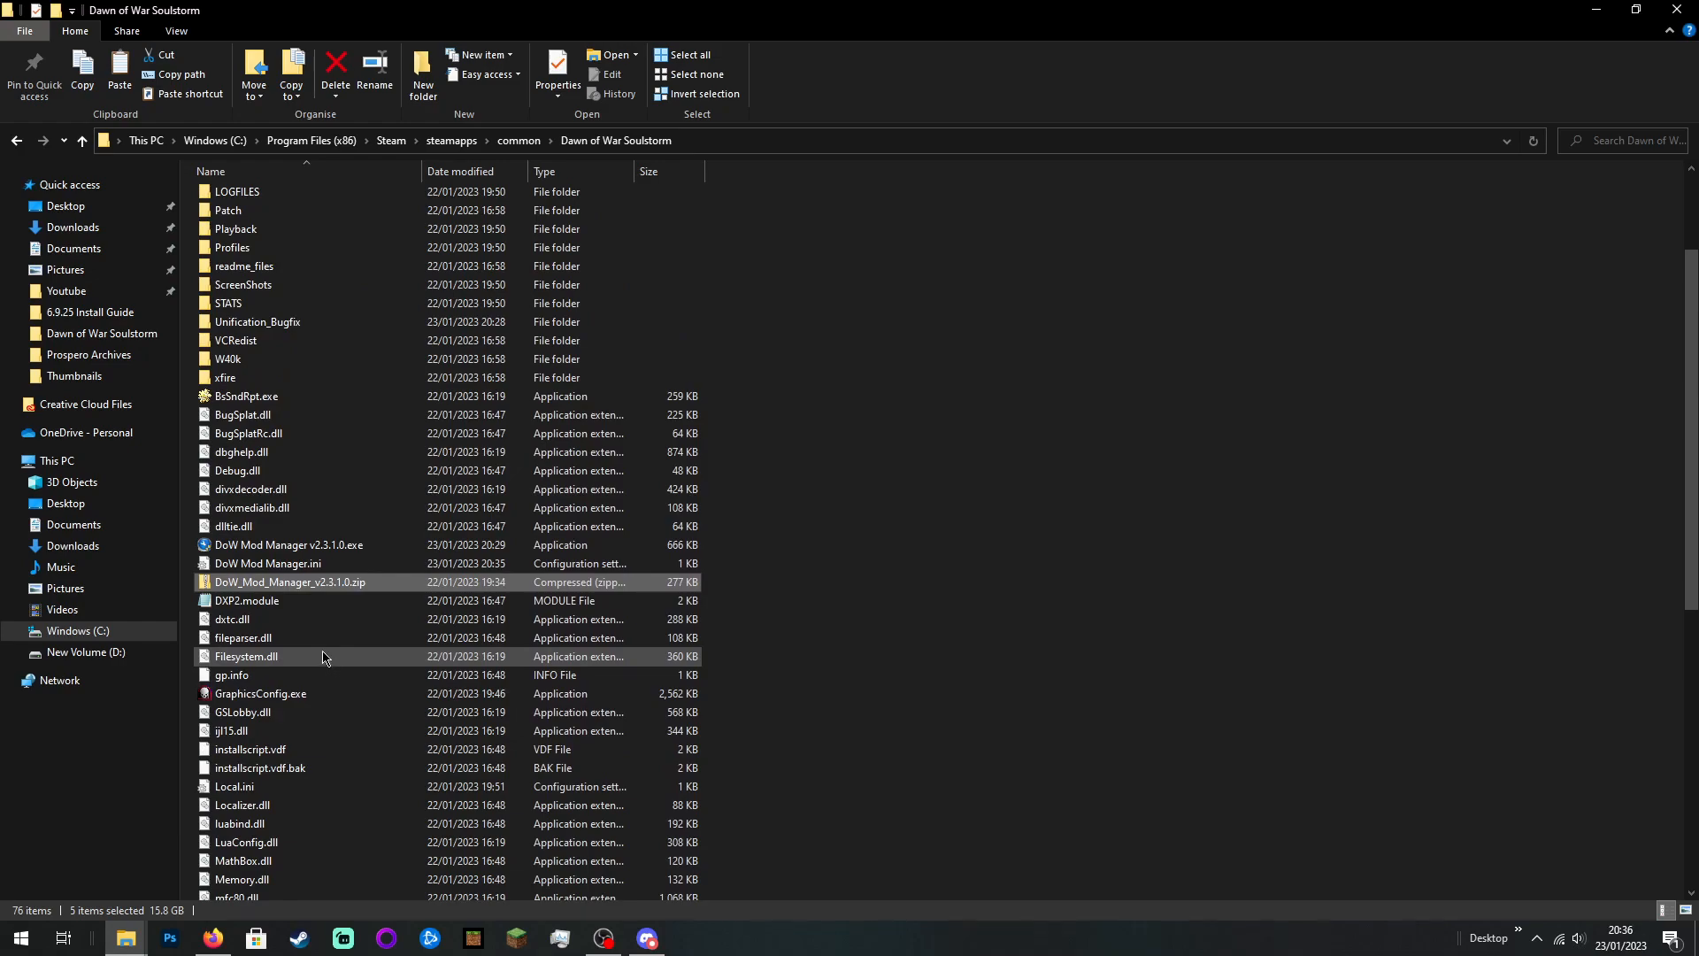
pyautogui.scroll(-9, 331, 663)
pyautogui.scroll(-1, 335, 655)
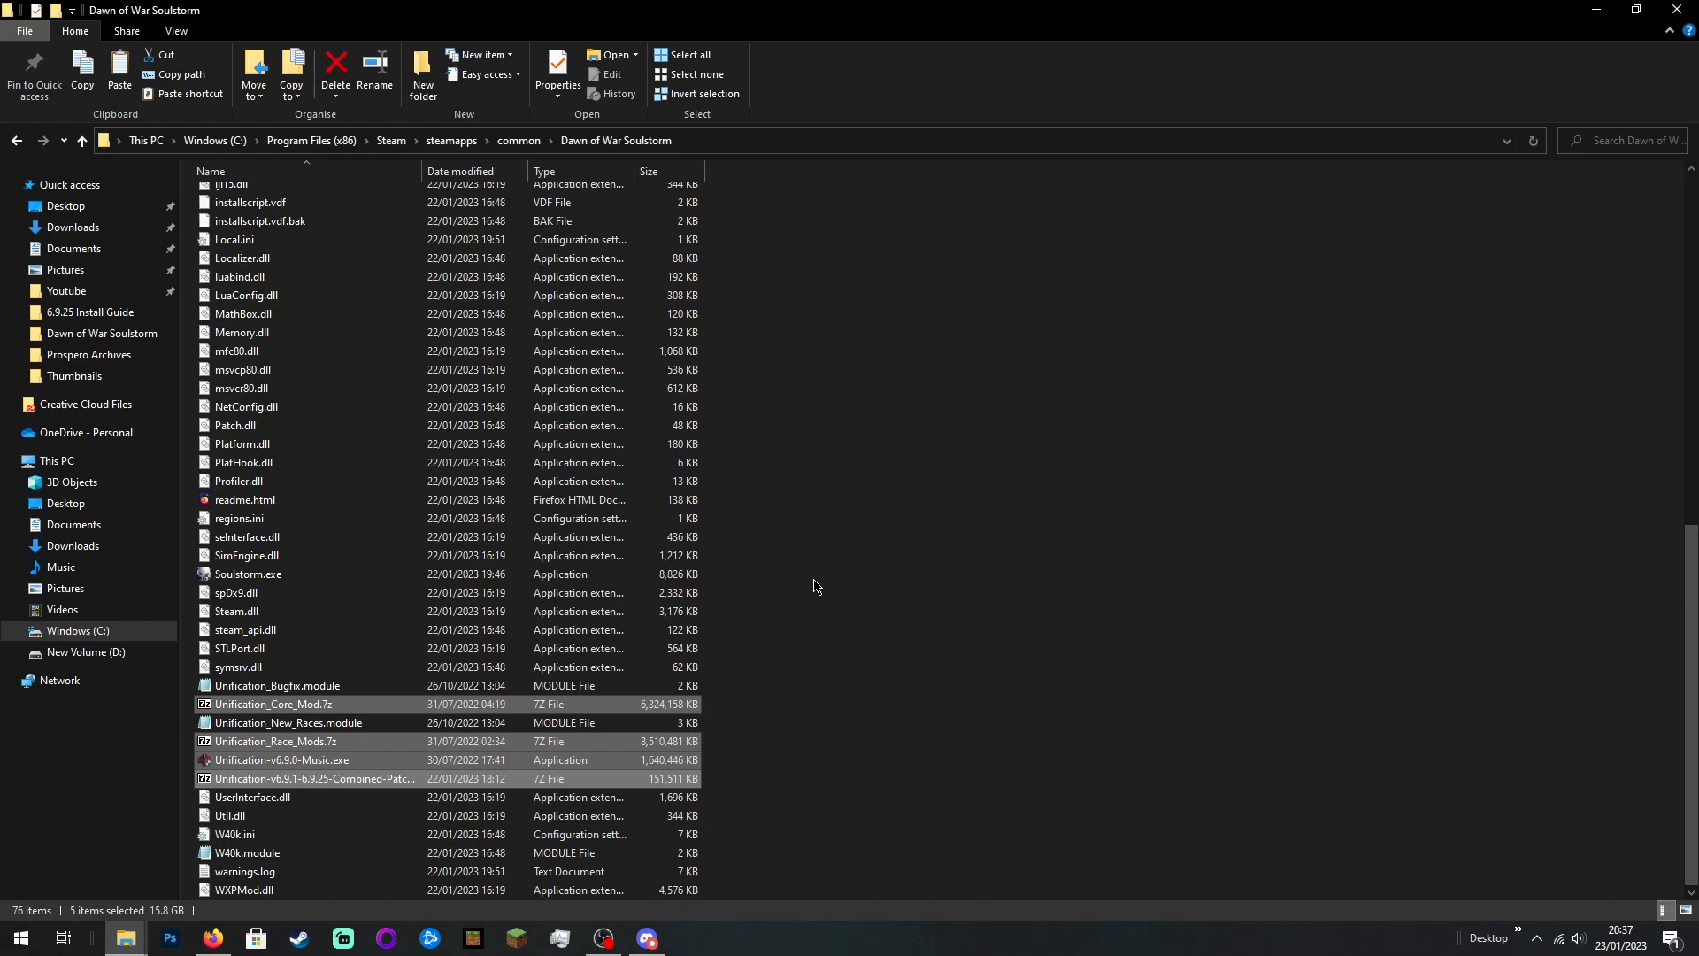
pyautogui.press('Delete')
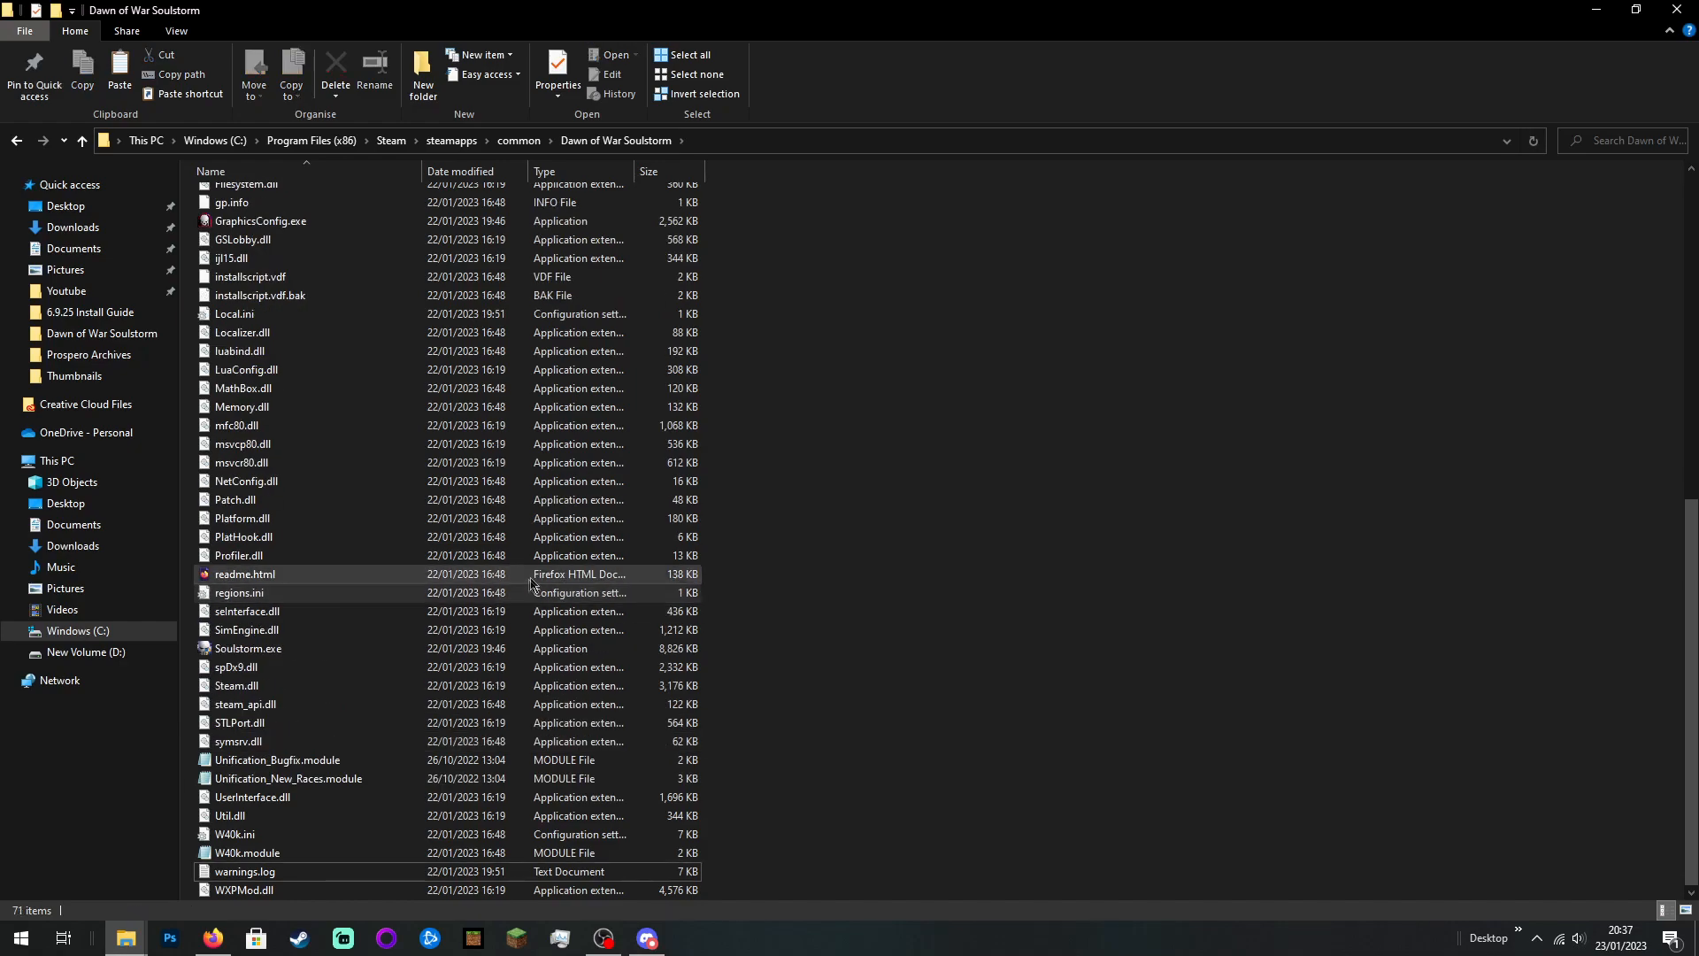
# Step: Check the run-as-administrator setting in the compatibility properties of DoW Mod Manager v2.3.1.0.exe, and close the properties with OK
pyautogui.scroll(7, 534, 584)
pyautogui.scroll(3, 534, 584)
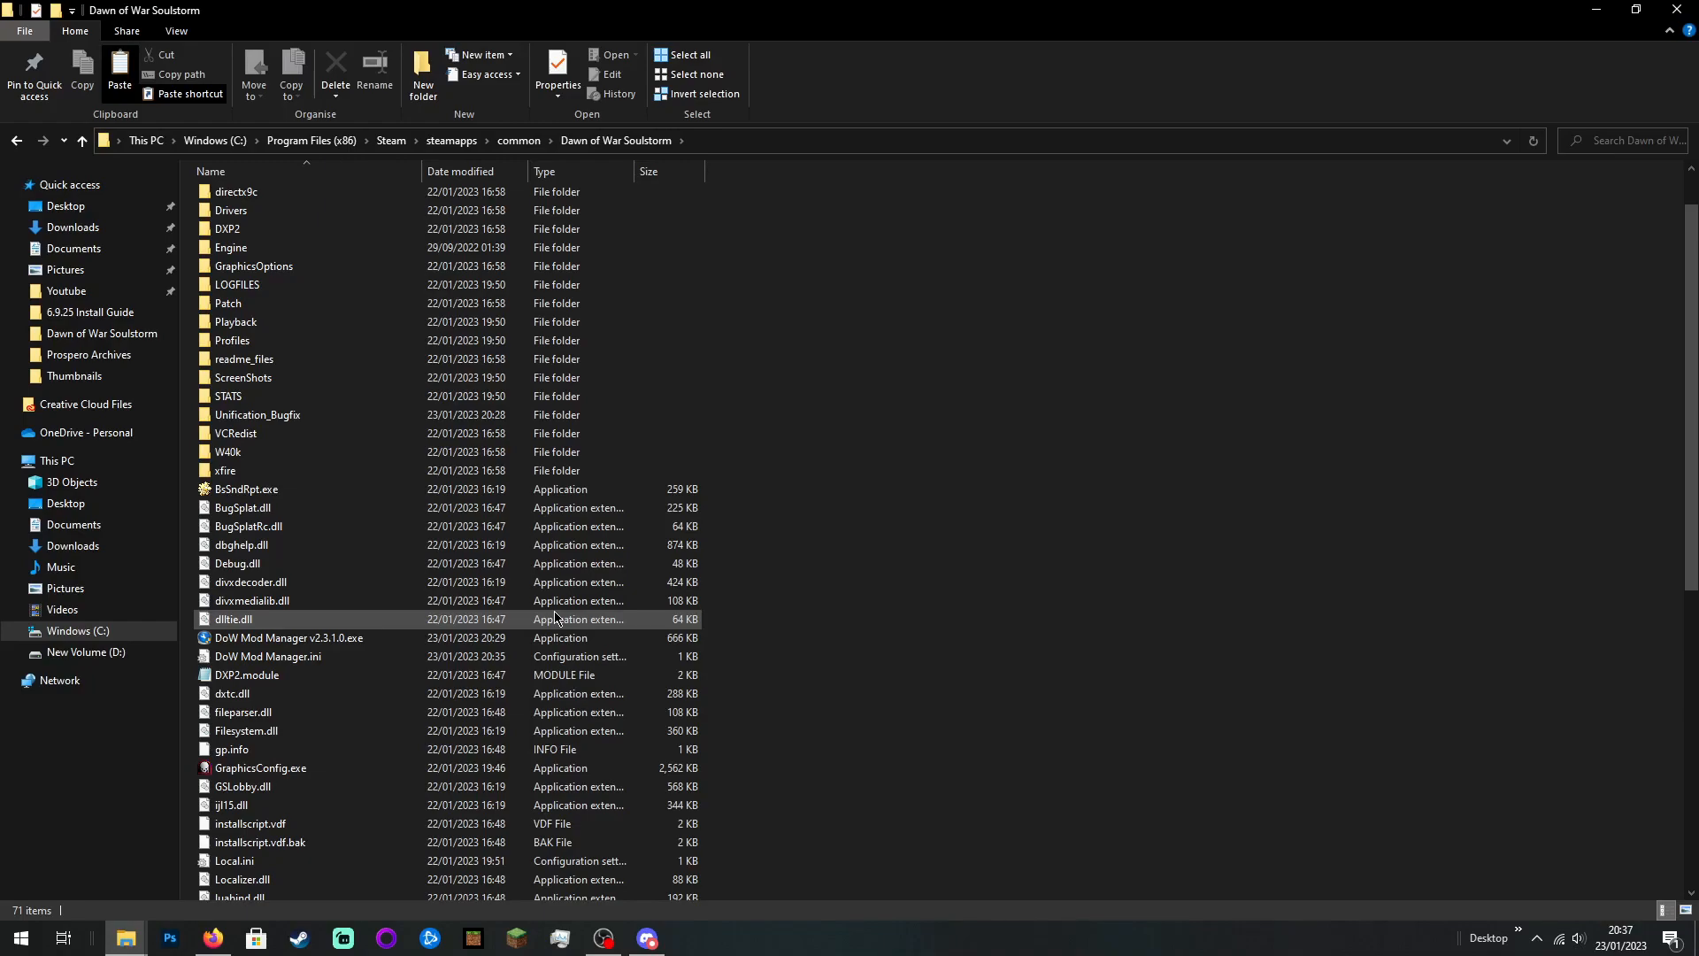
pyautogui.click(280, 640)
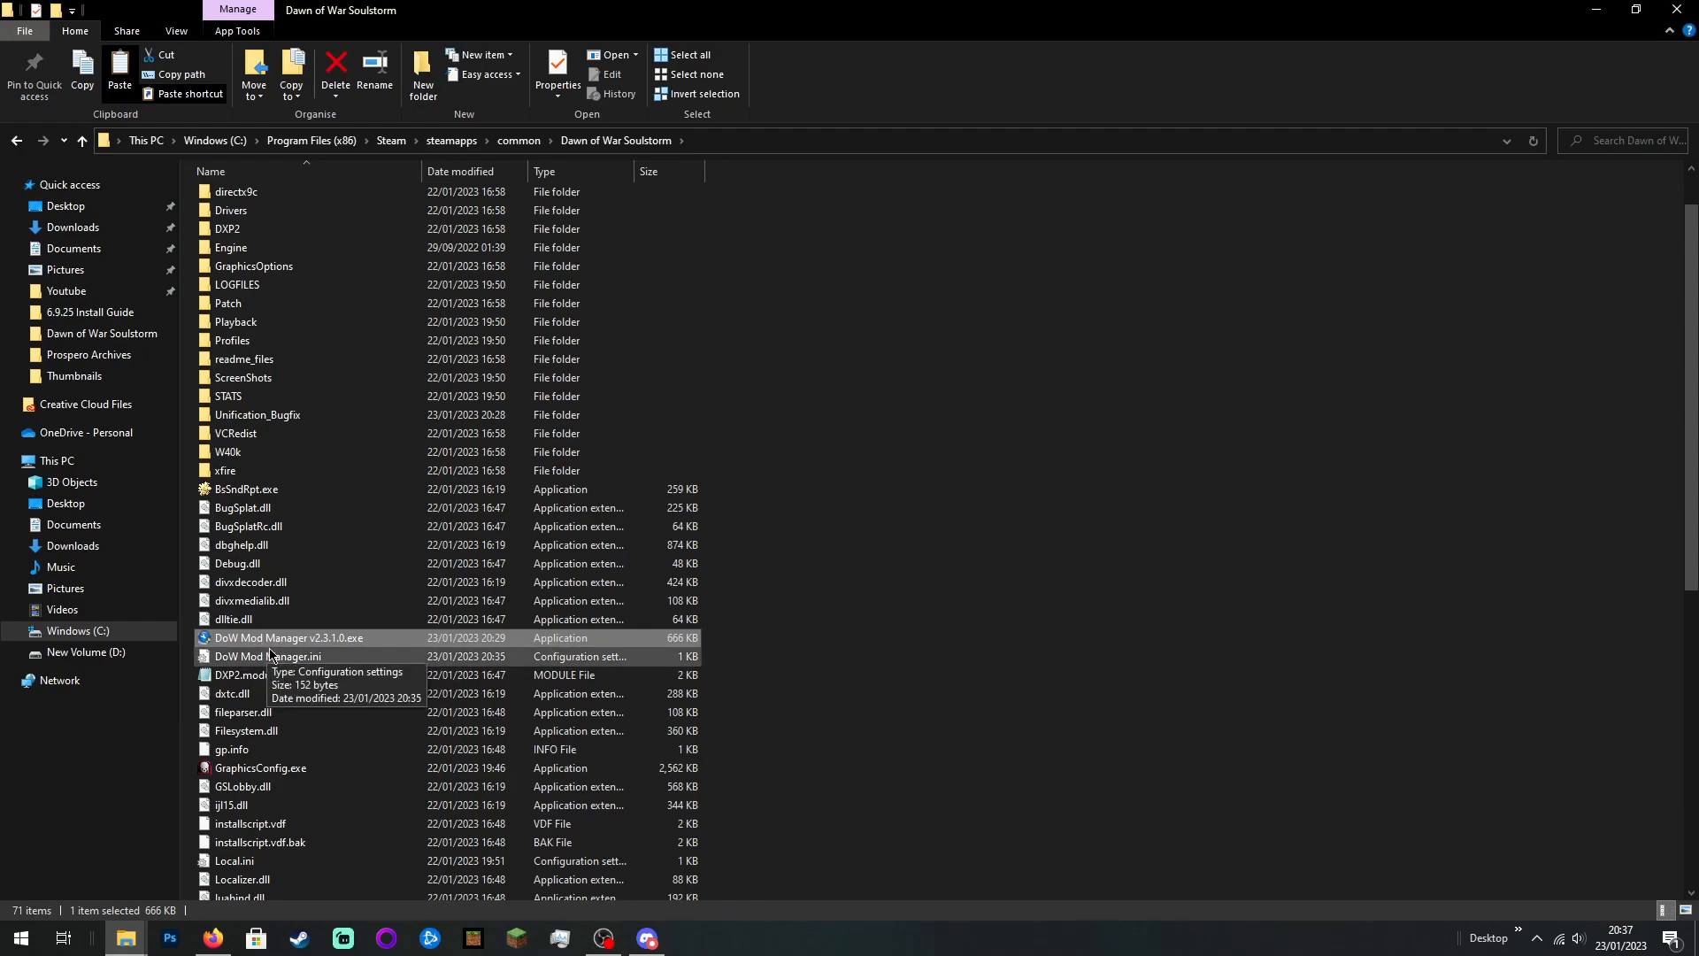
pyautogui.rightClick(283, 639)
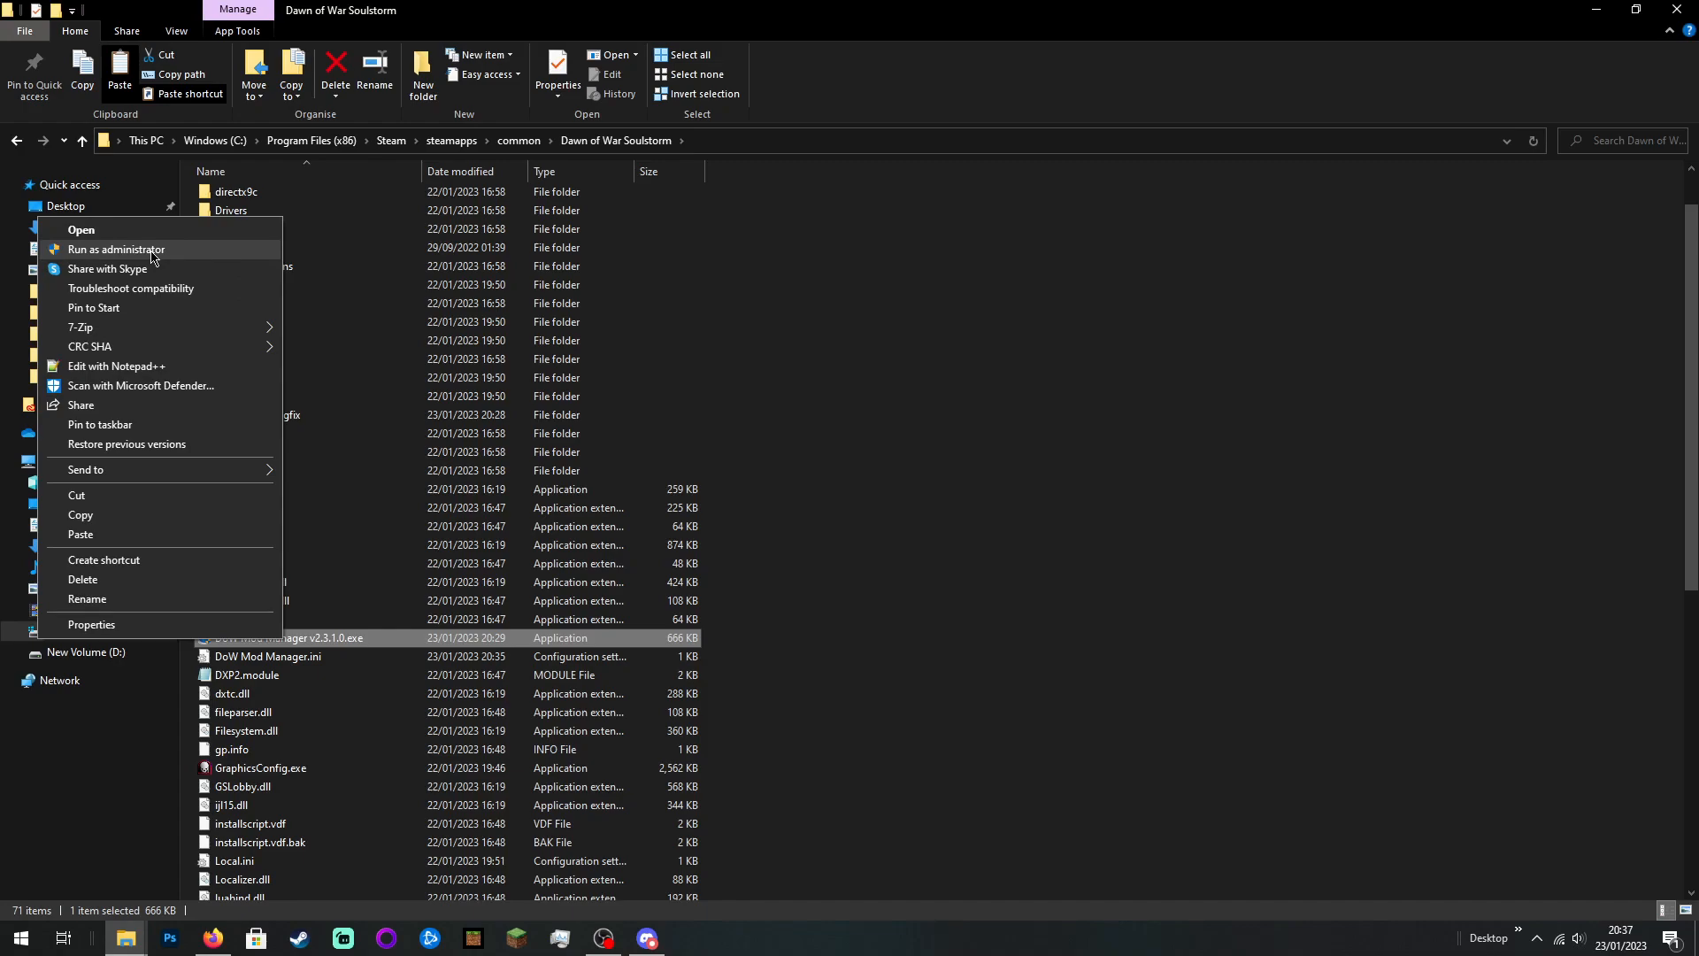
pyautogui.click(492, 644)
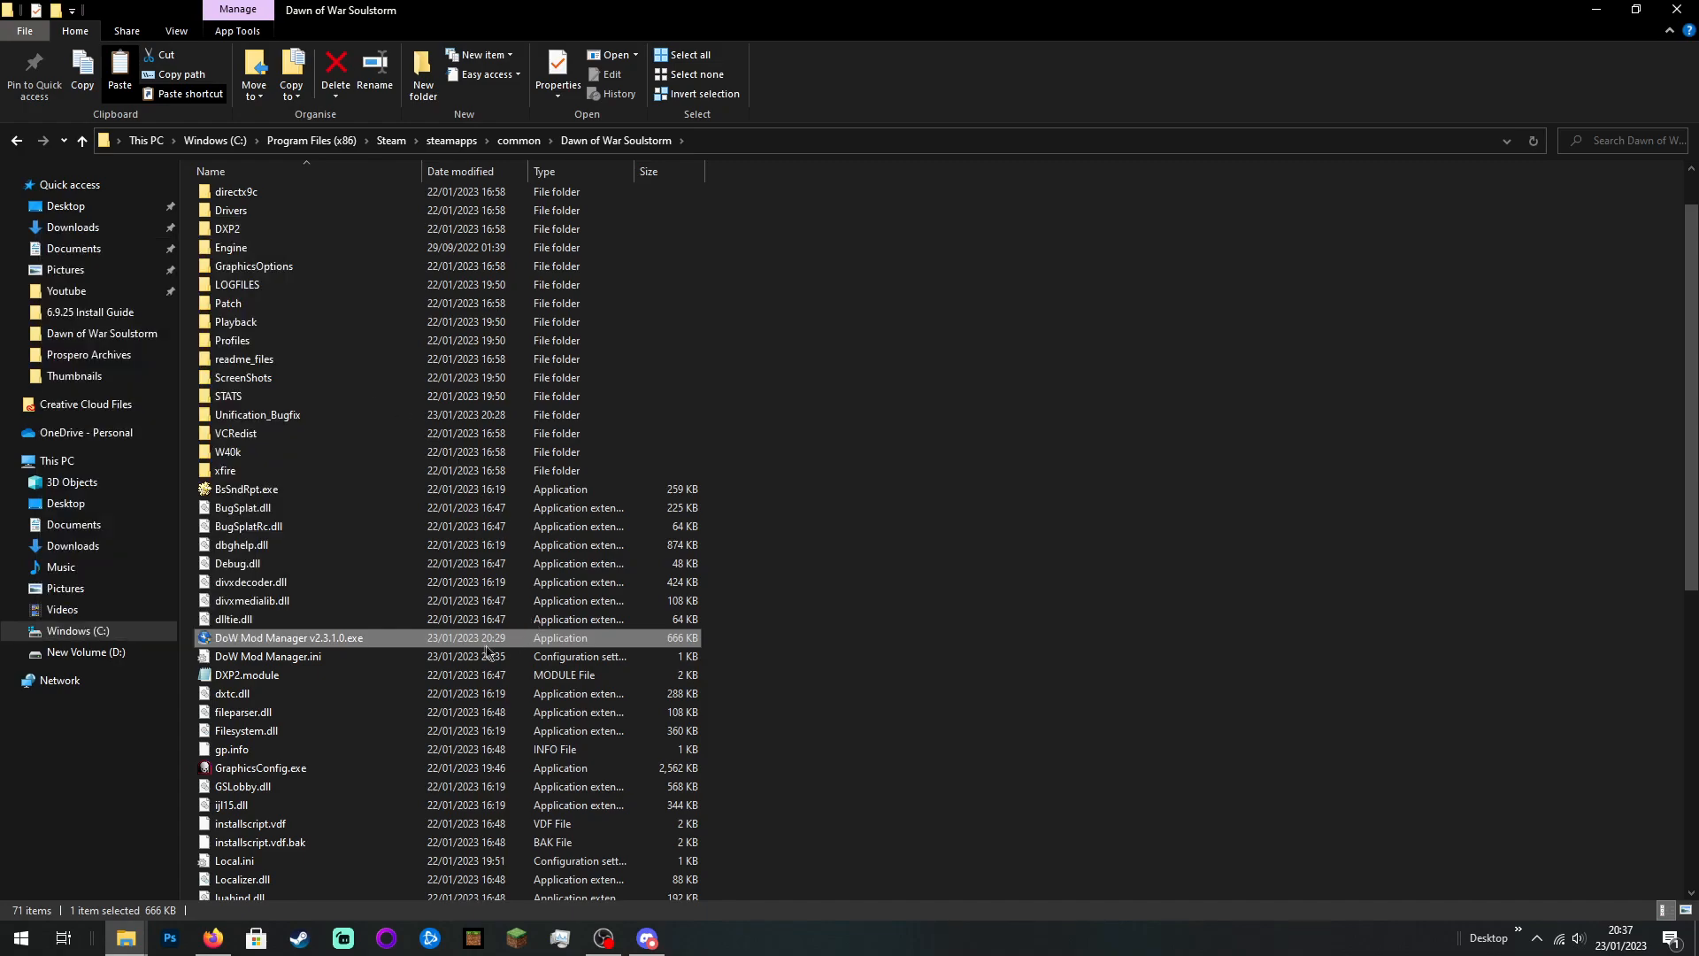
pyautogui.rightClick(275, 643)
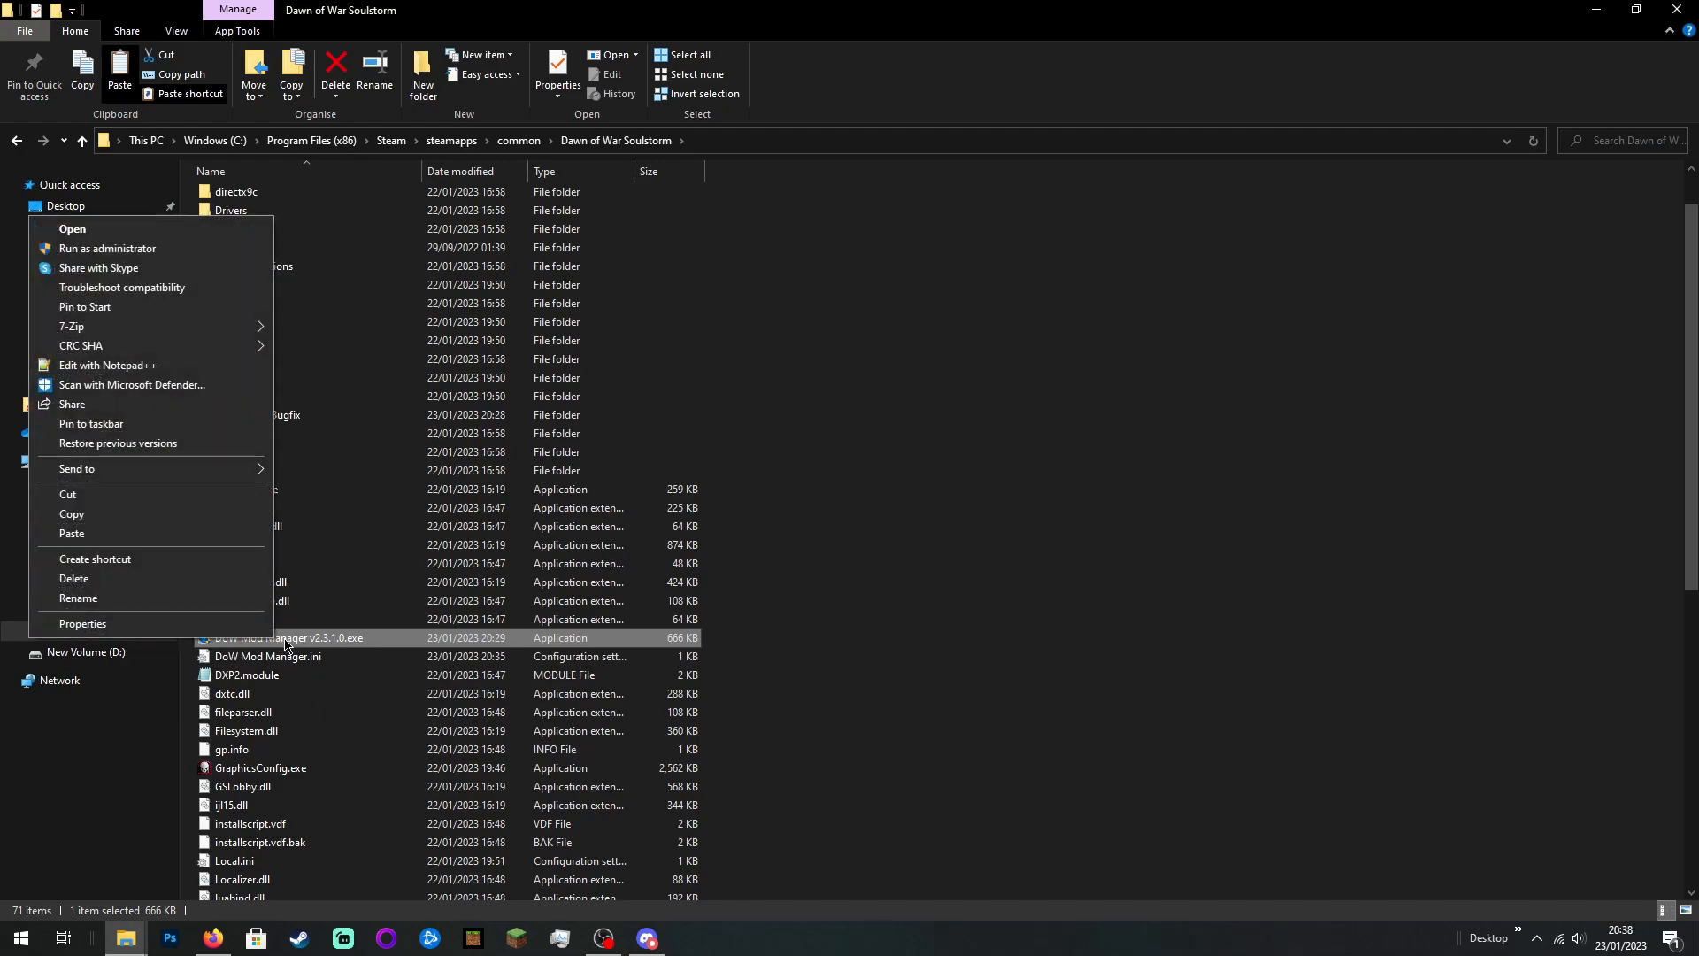
pyautogui.click(110, 630)
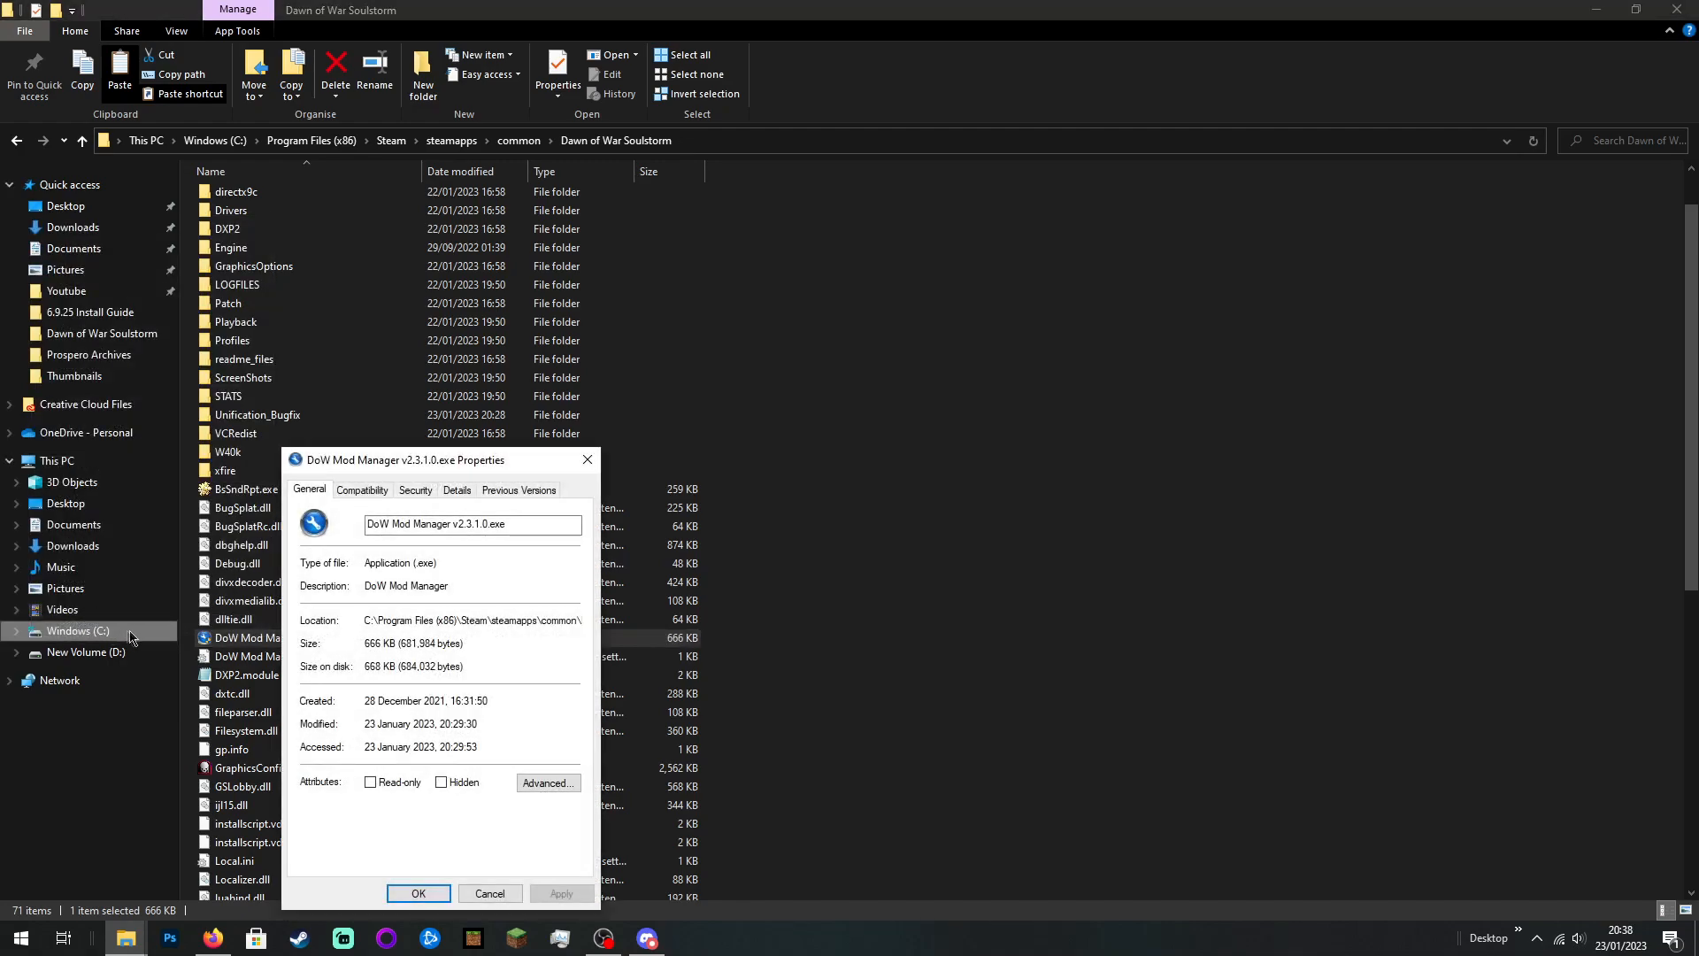
pyautogui.click(364, 491)
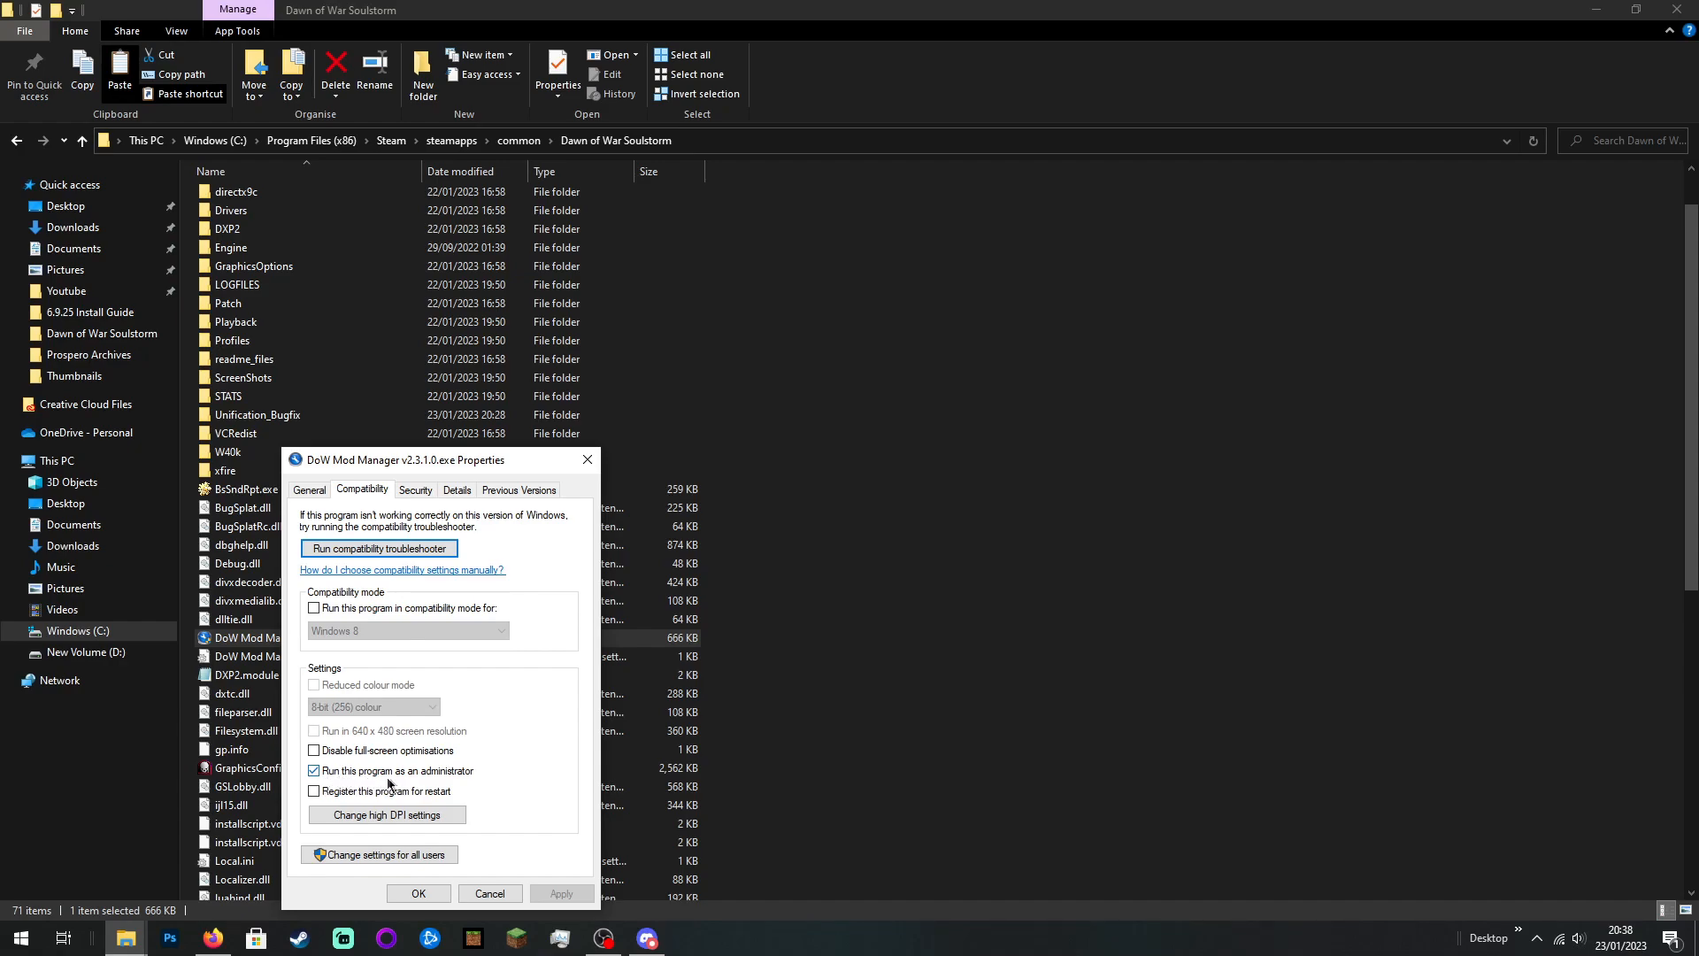
pyautogui.click(432, 895)
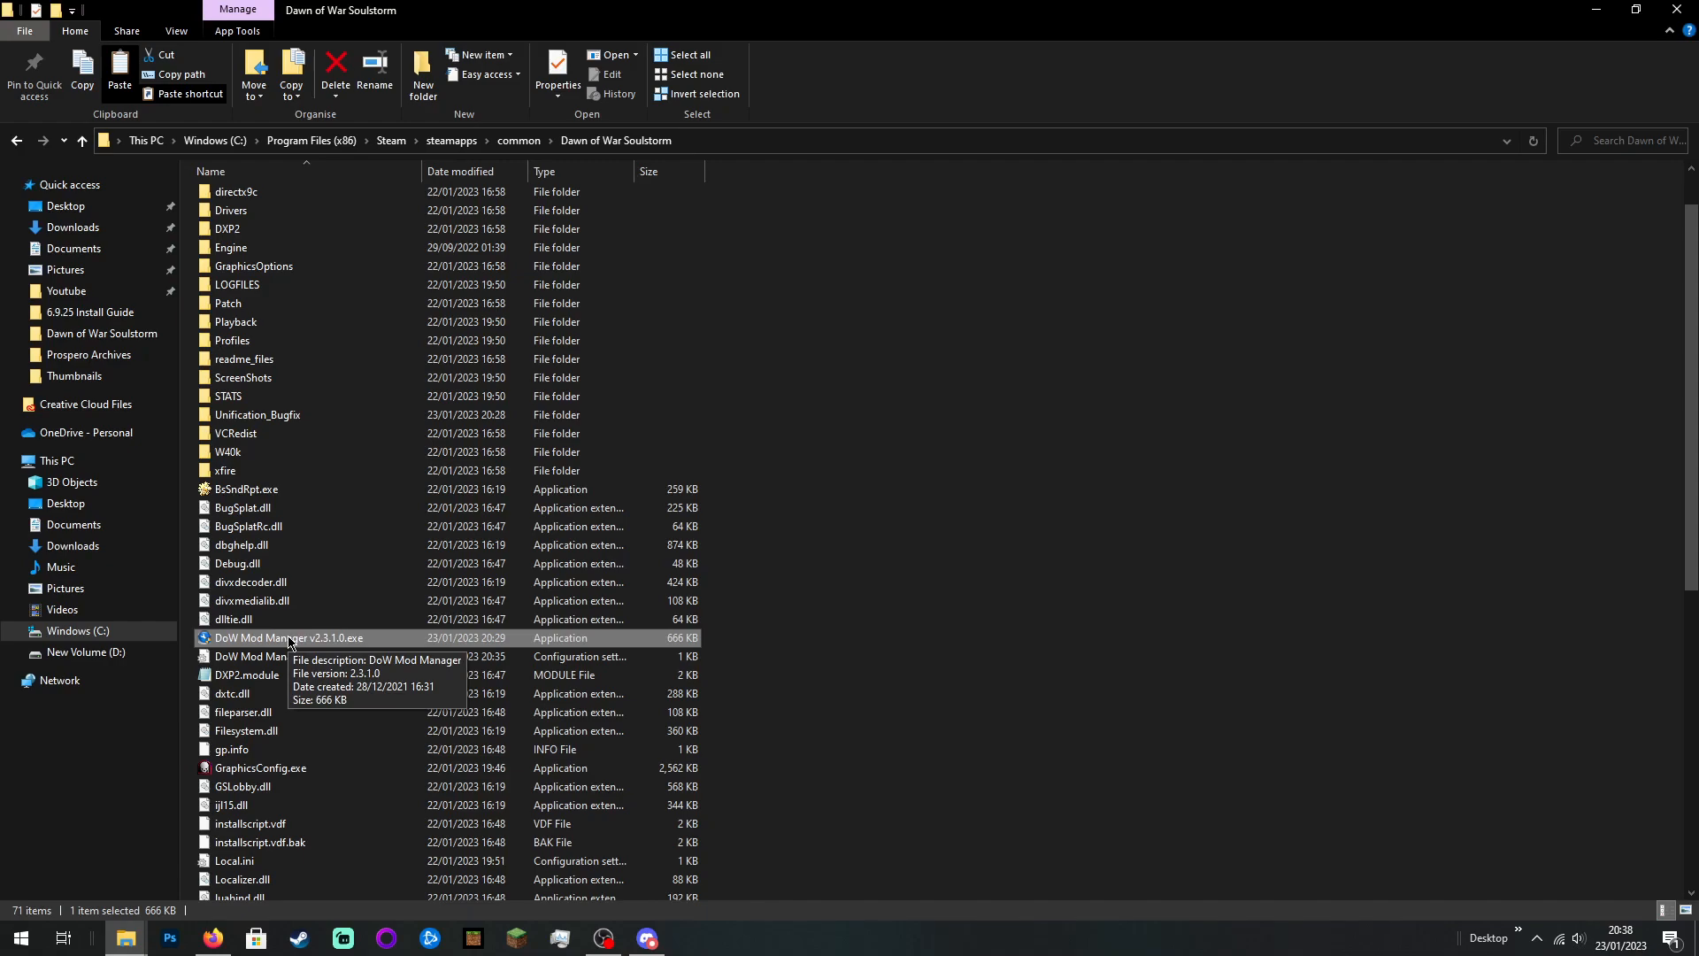
# Step: Create a desktop shortcut for DoW Mod Manager v2.3.1.0.exe
pyautogui.rightClick(289, 639)
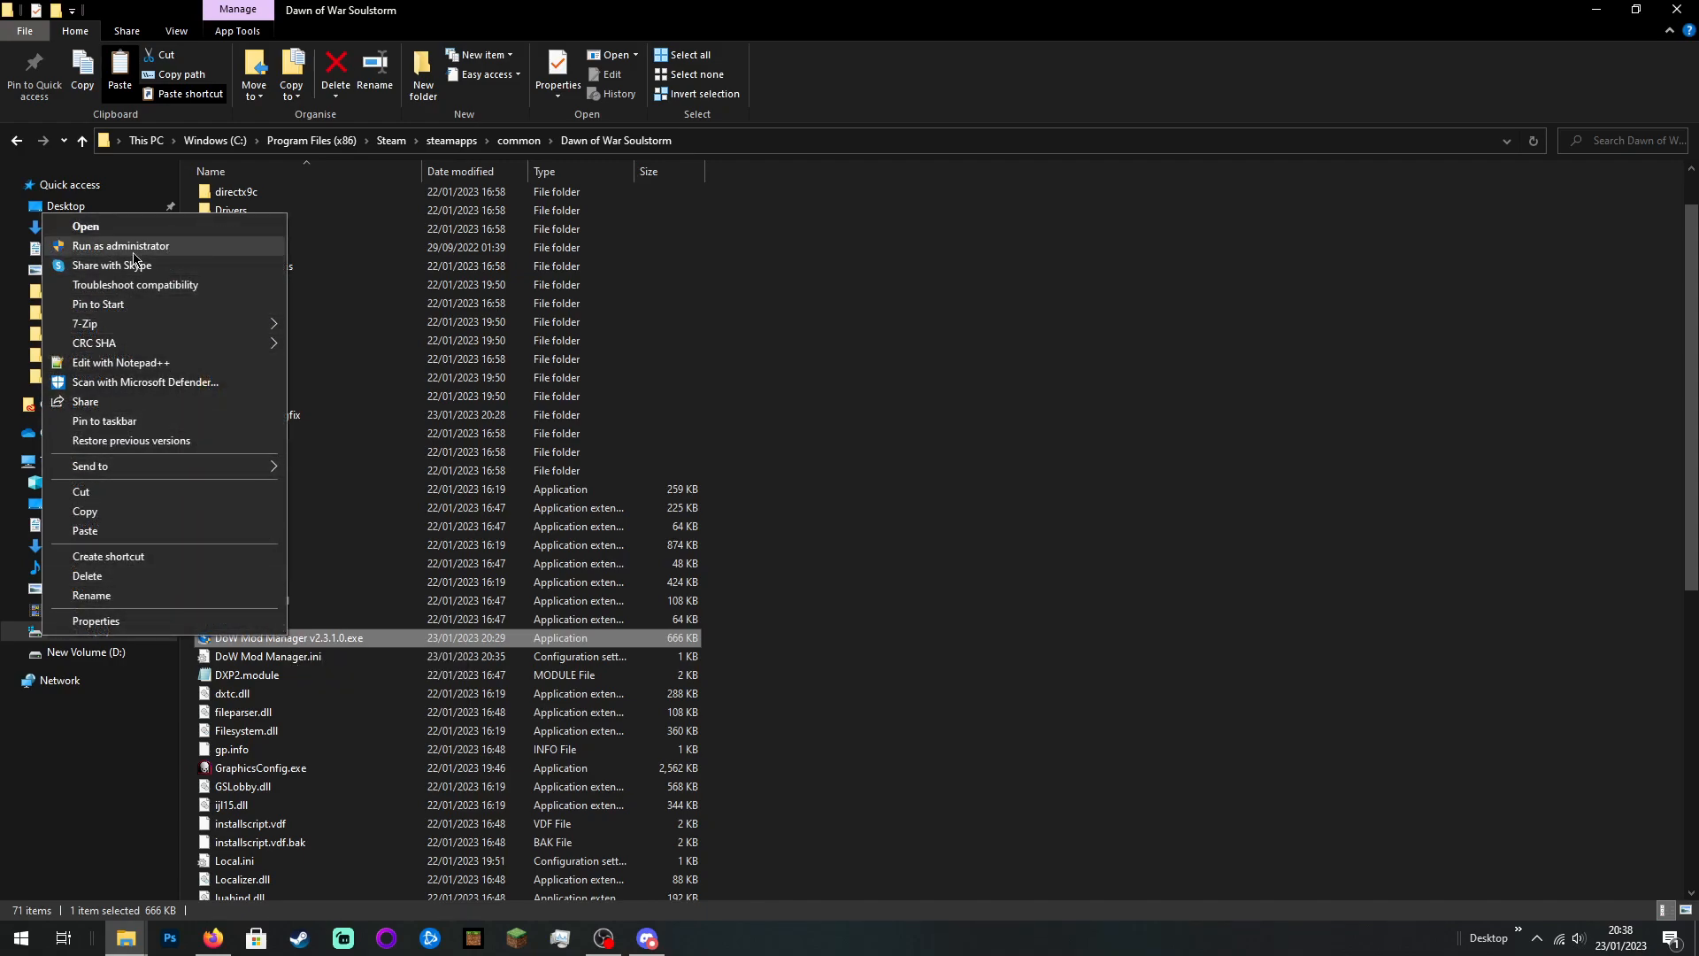
pyautogui.click(409, 662)
pyautogui.click(274, 675)
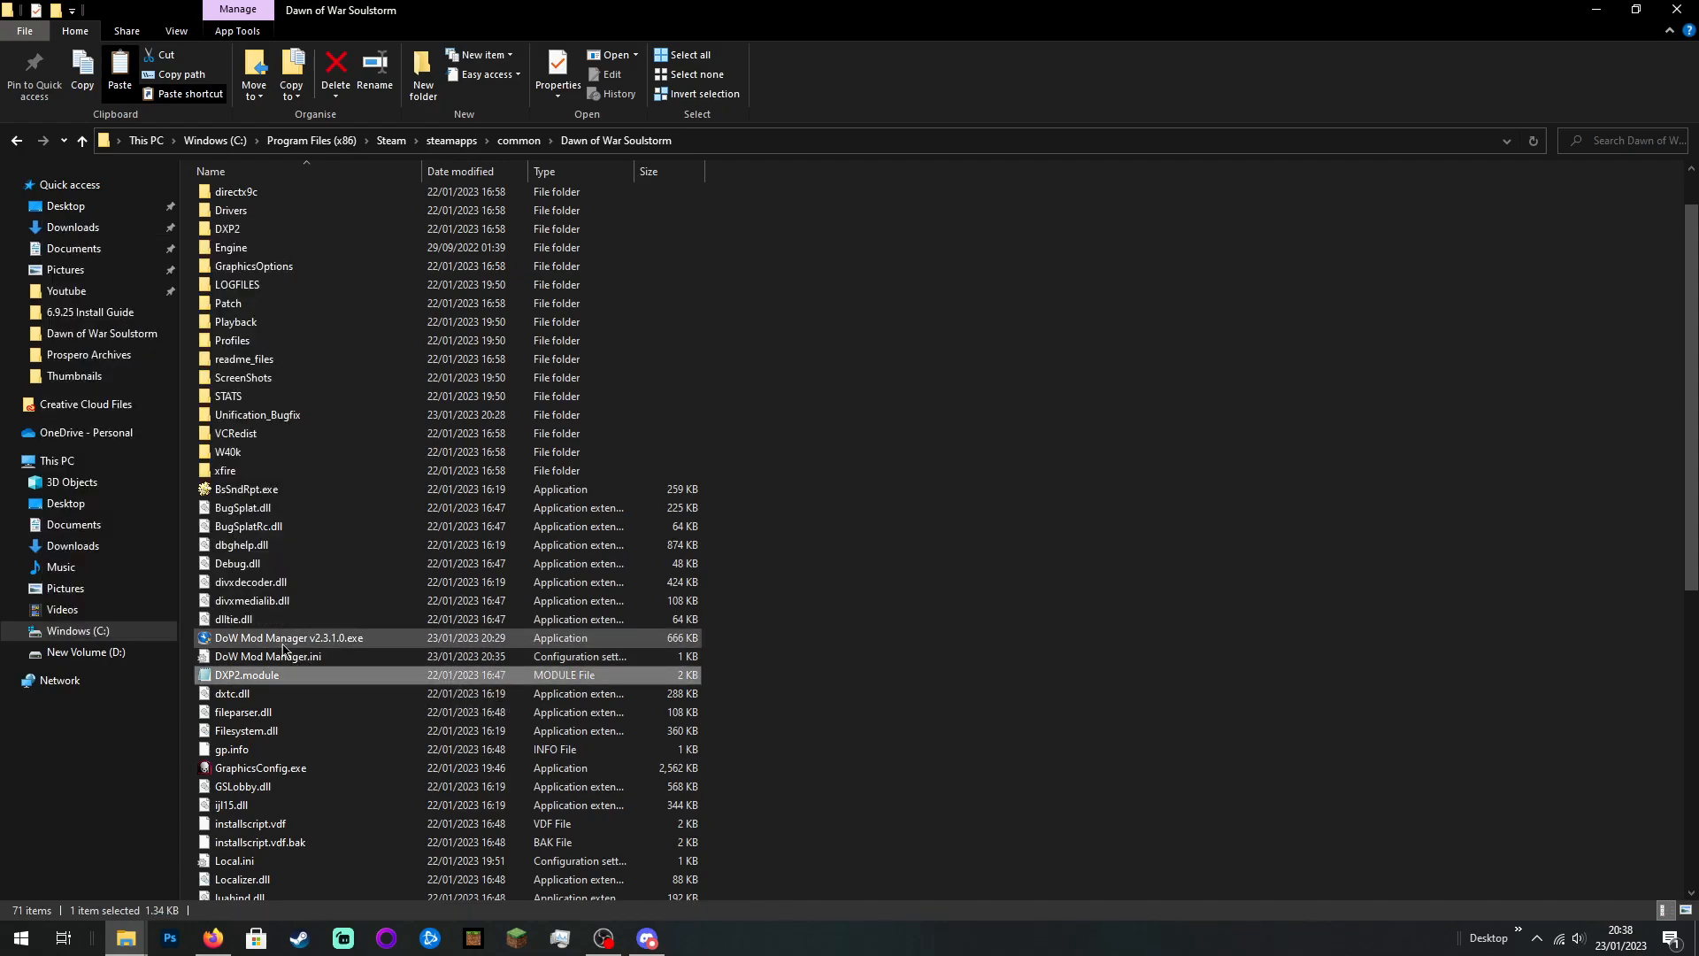
pyautogui.rightClick(277, 643)
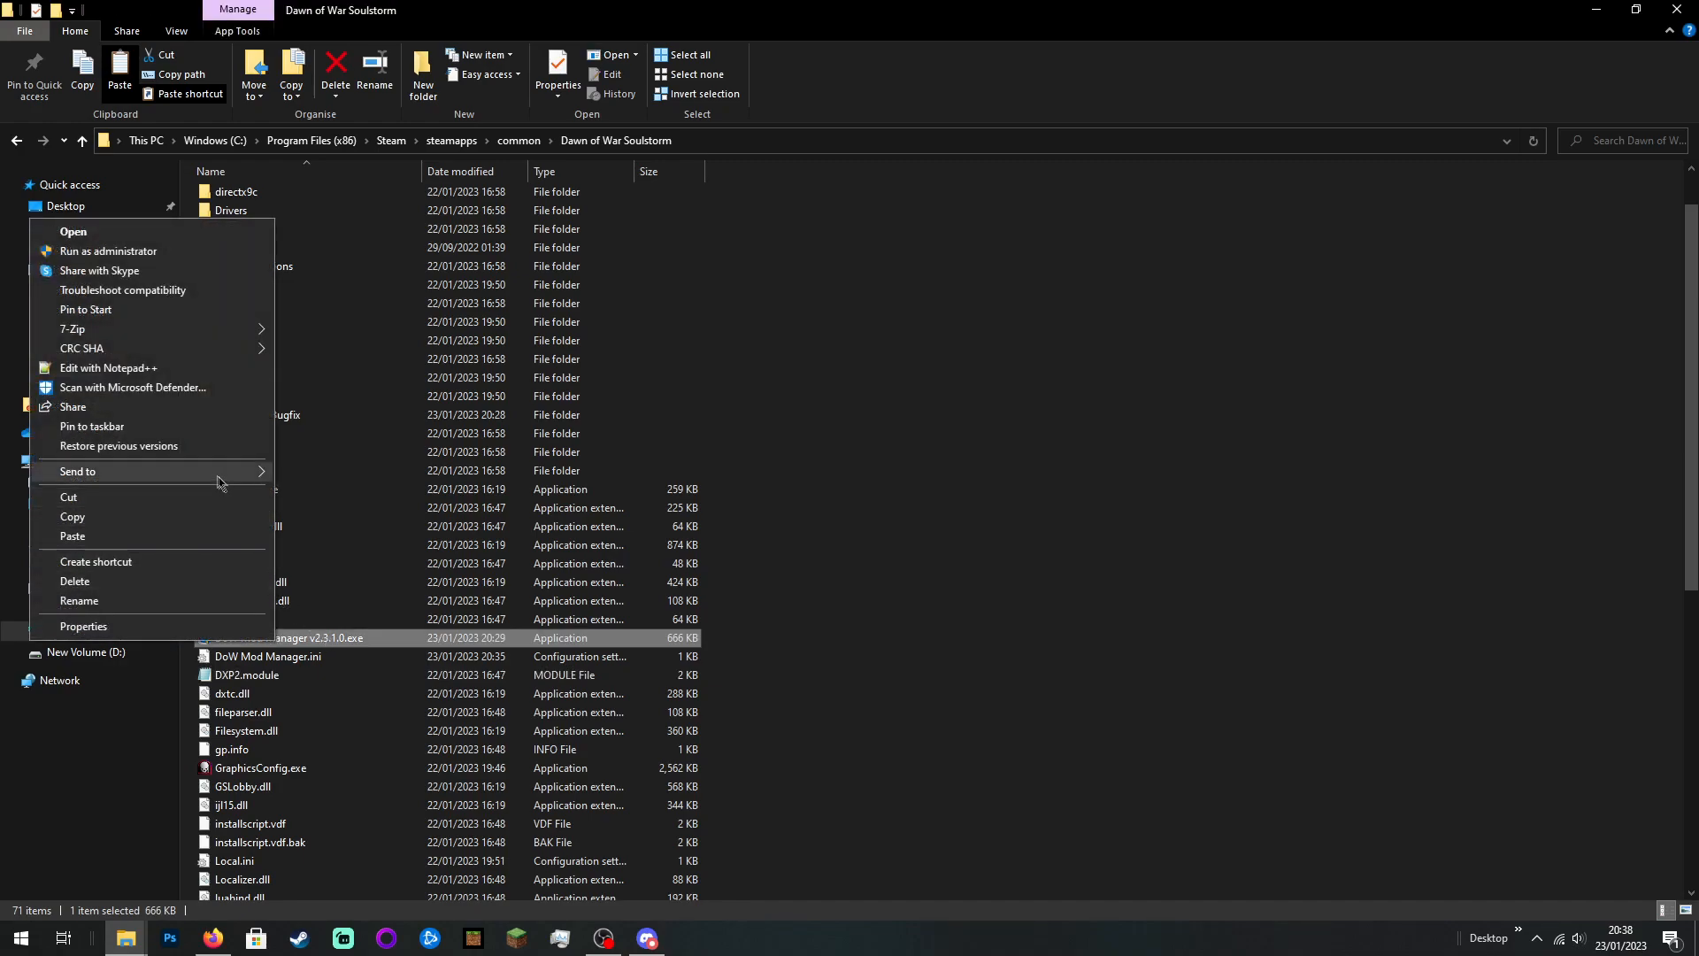
pyautogui.moveTo(213, 478)
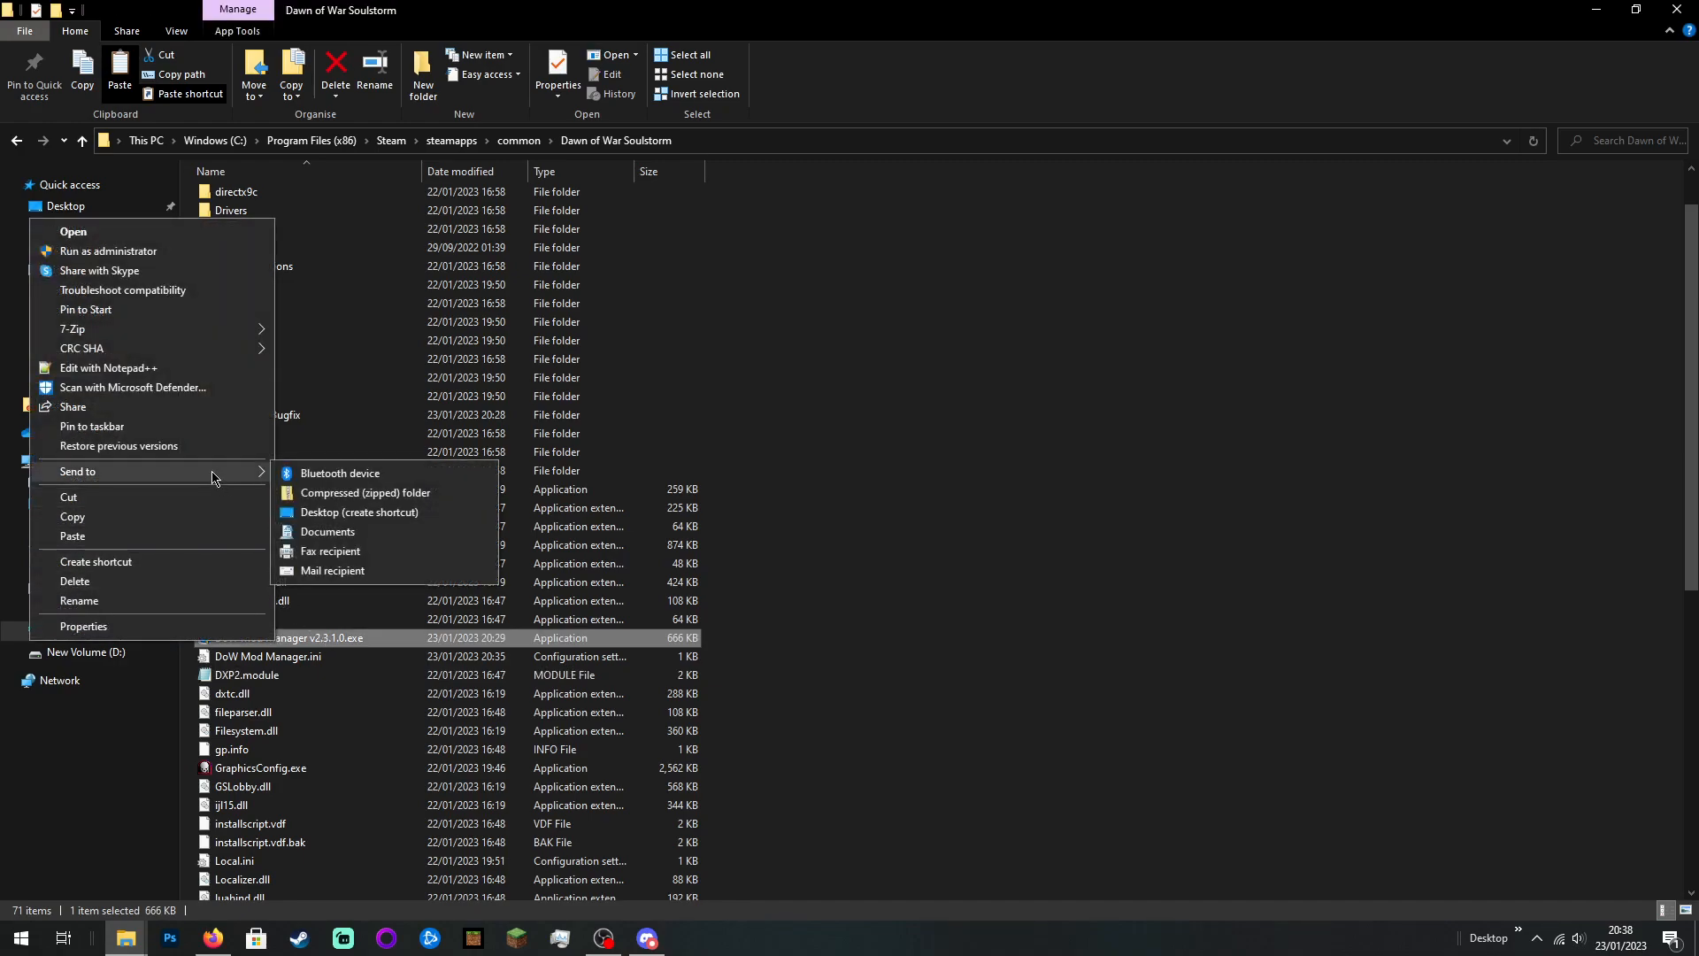
pyautogui.click(363, 513)
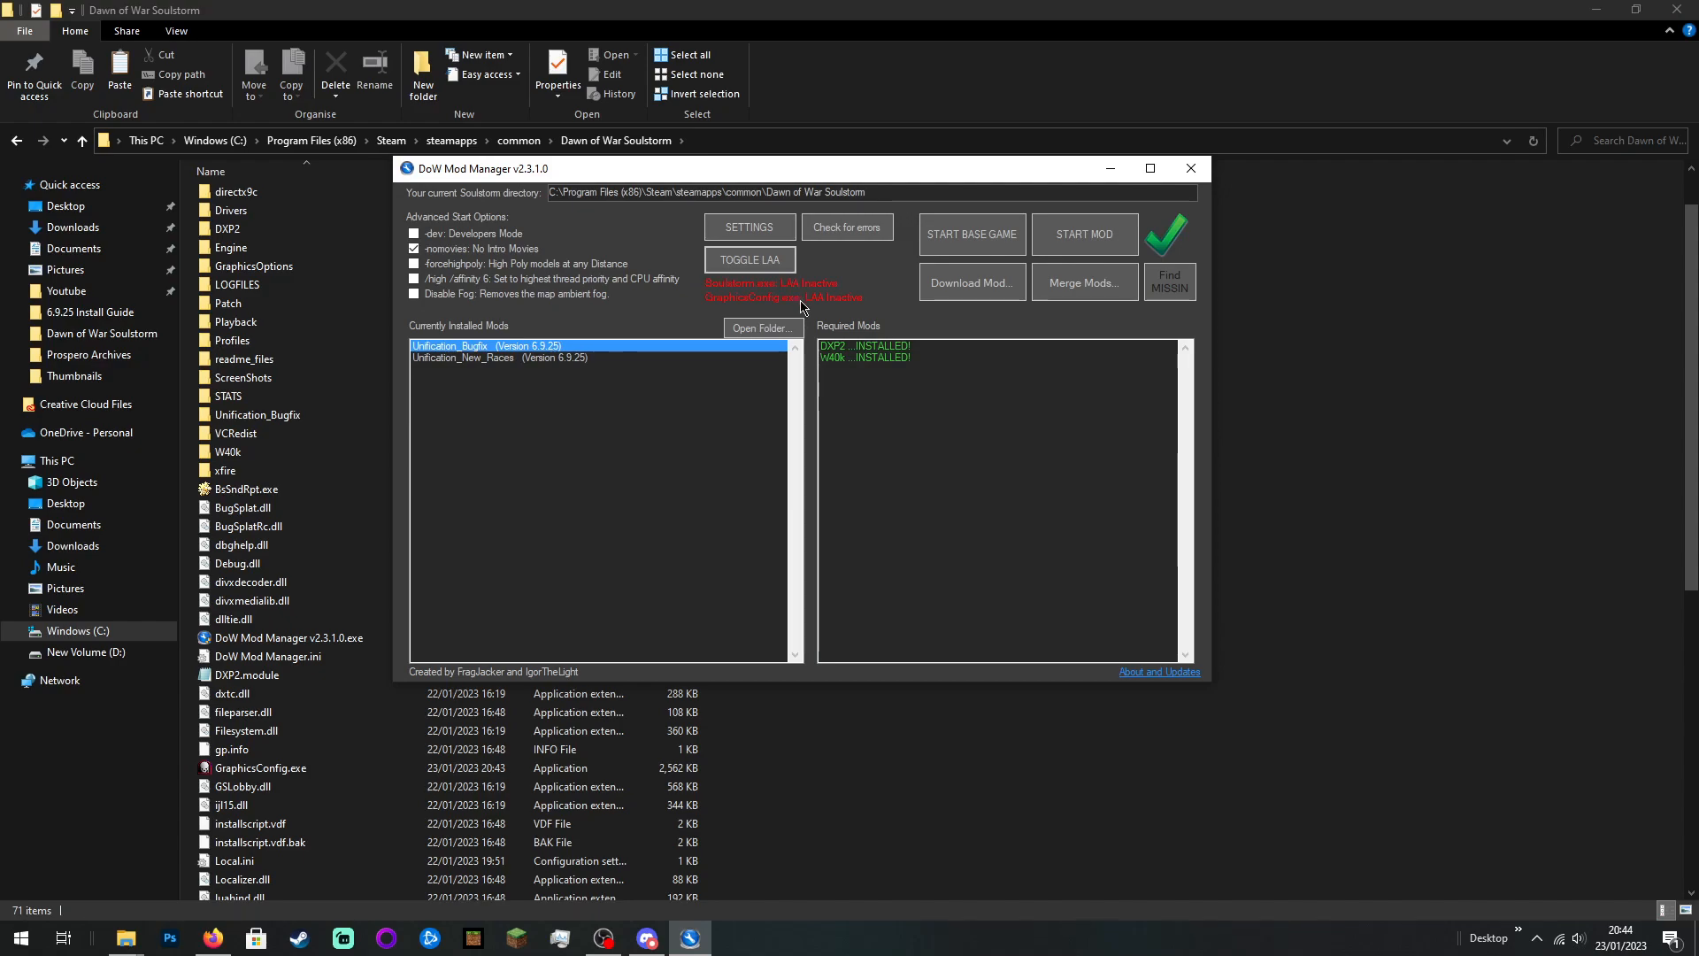
# Step: Activate LAA for Soulstorm.exe and GraphicsConfig.exe in DoW Mod Manager, and select the Unification_New_Races mod with intro movies disabled
pyautogui.click(730, 265)
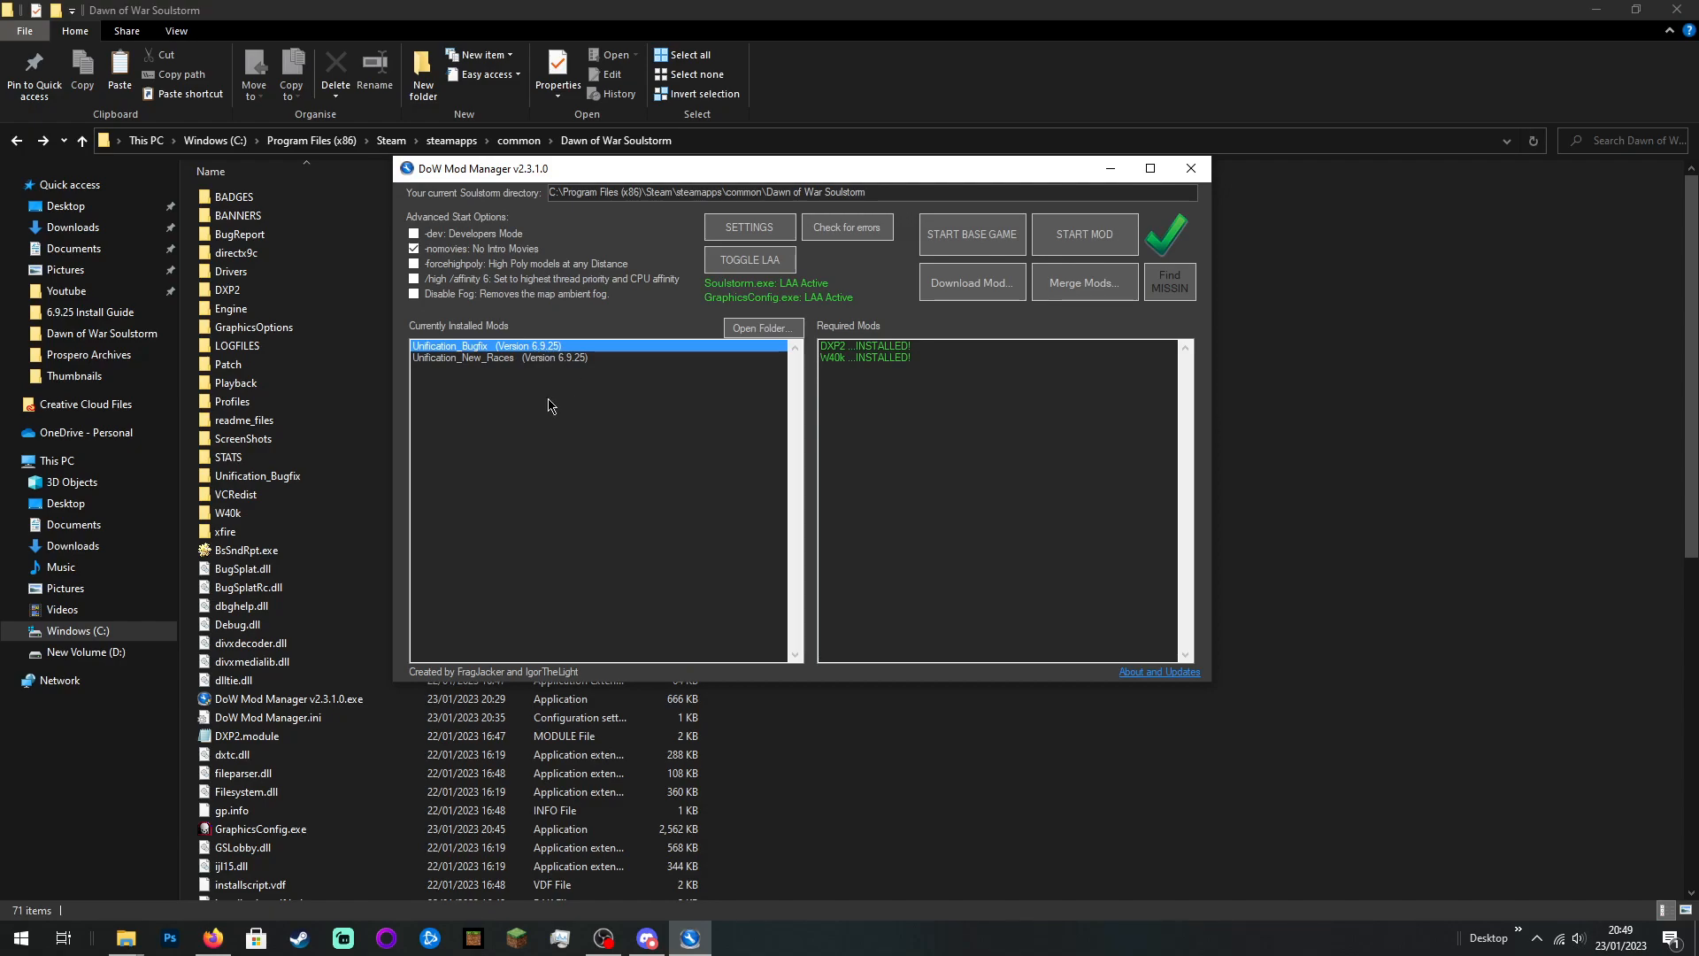
pyautogui.click(503, 358)
pyautogui.click(486, 347)
pyautogui.click(497, 358)
pyautogui.click(501, 347)
pyautogui.click(501, 357)
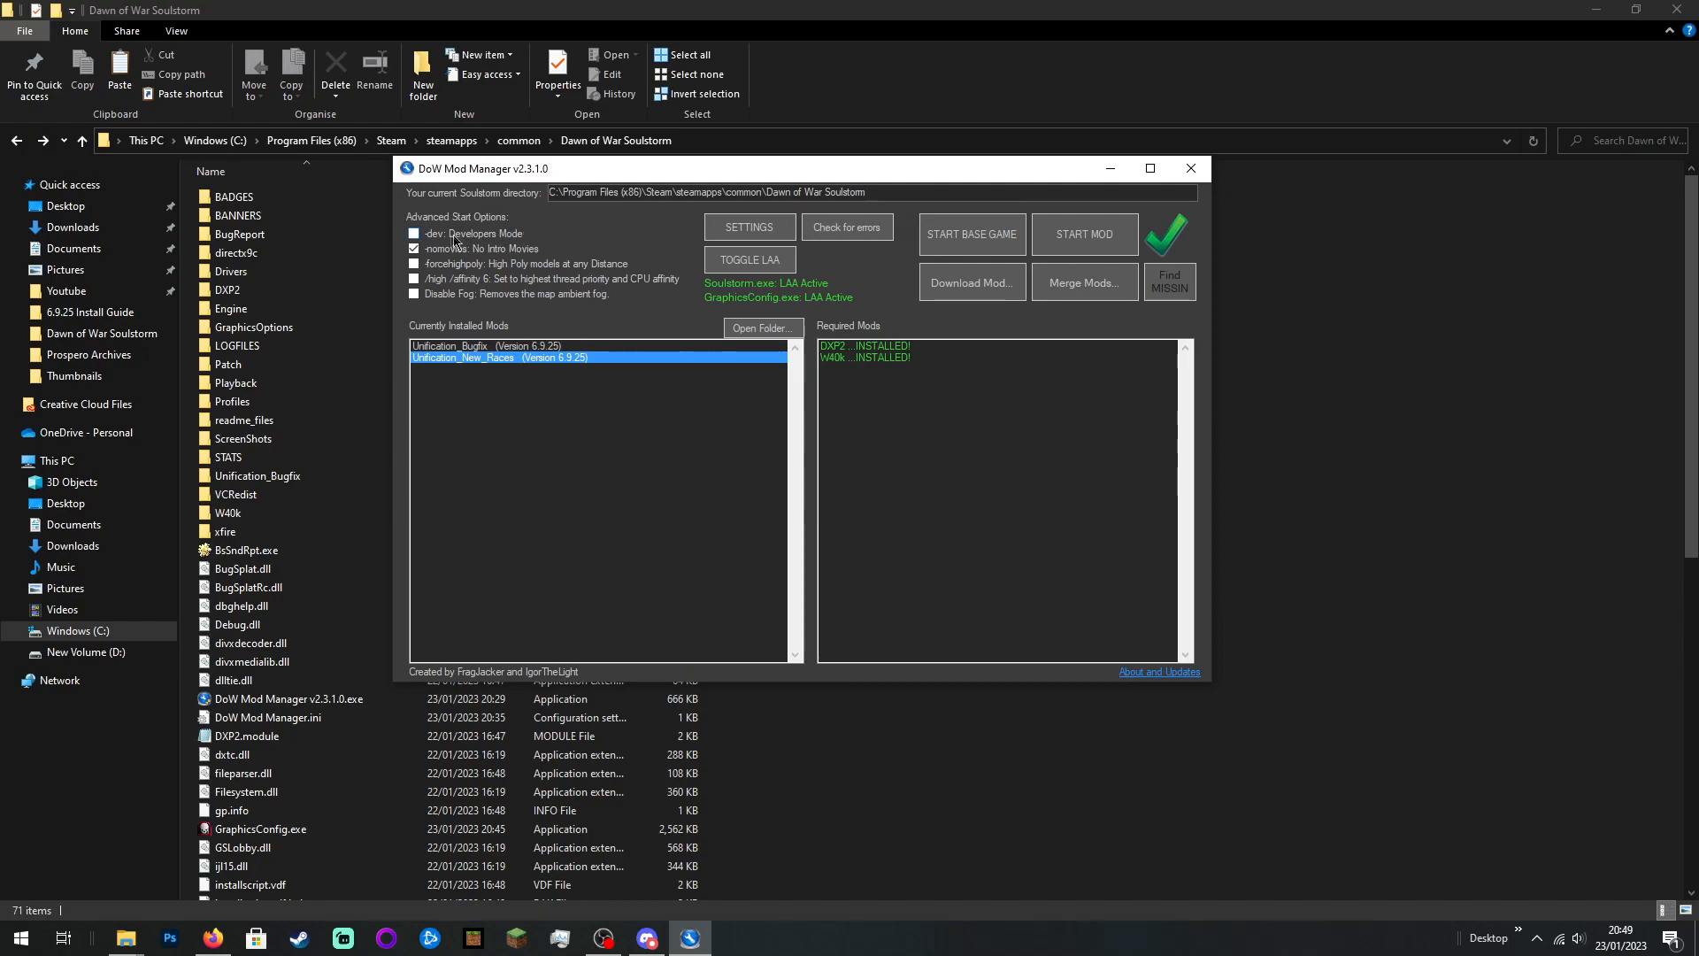
pyautogui.click(413, 249)
pyautogui.click(413, 249)
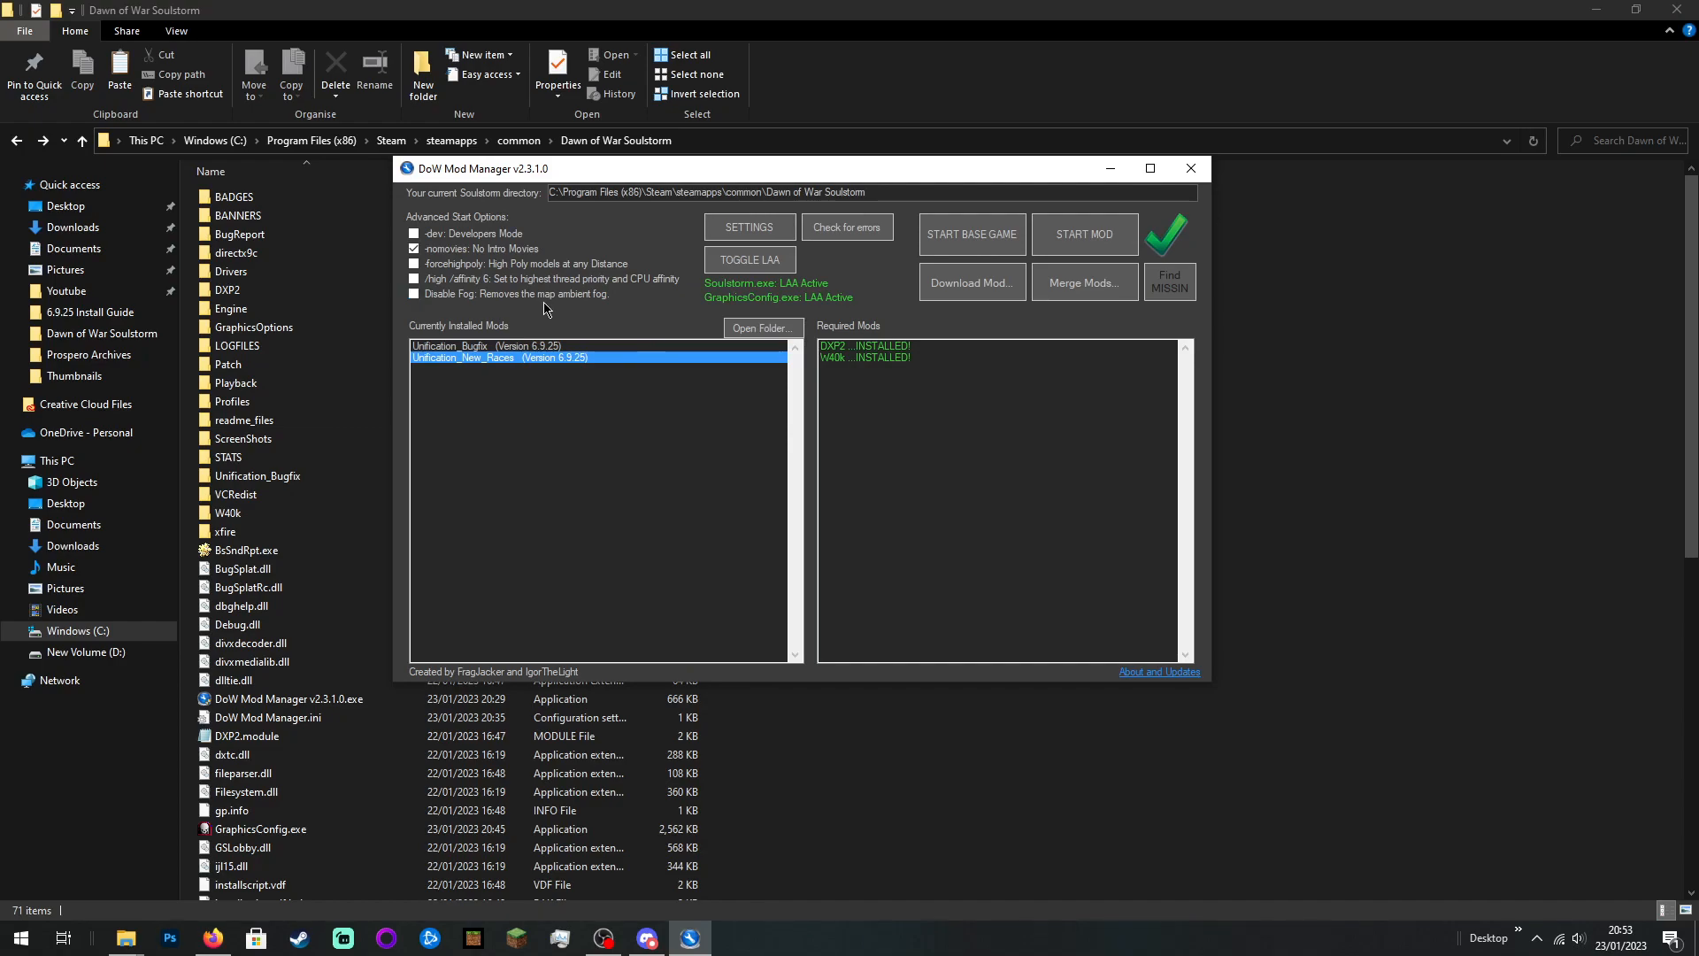
# Step: Open the Settings Manager and try out dfghdsfgdf as a new player name, clearing the field without creating a profile
pyautogui.click(750, 235)
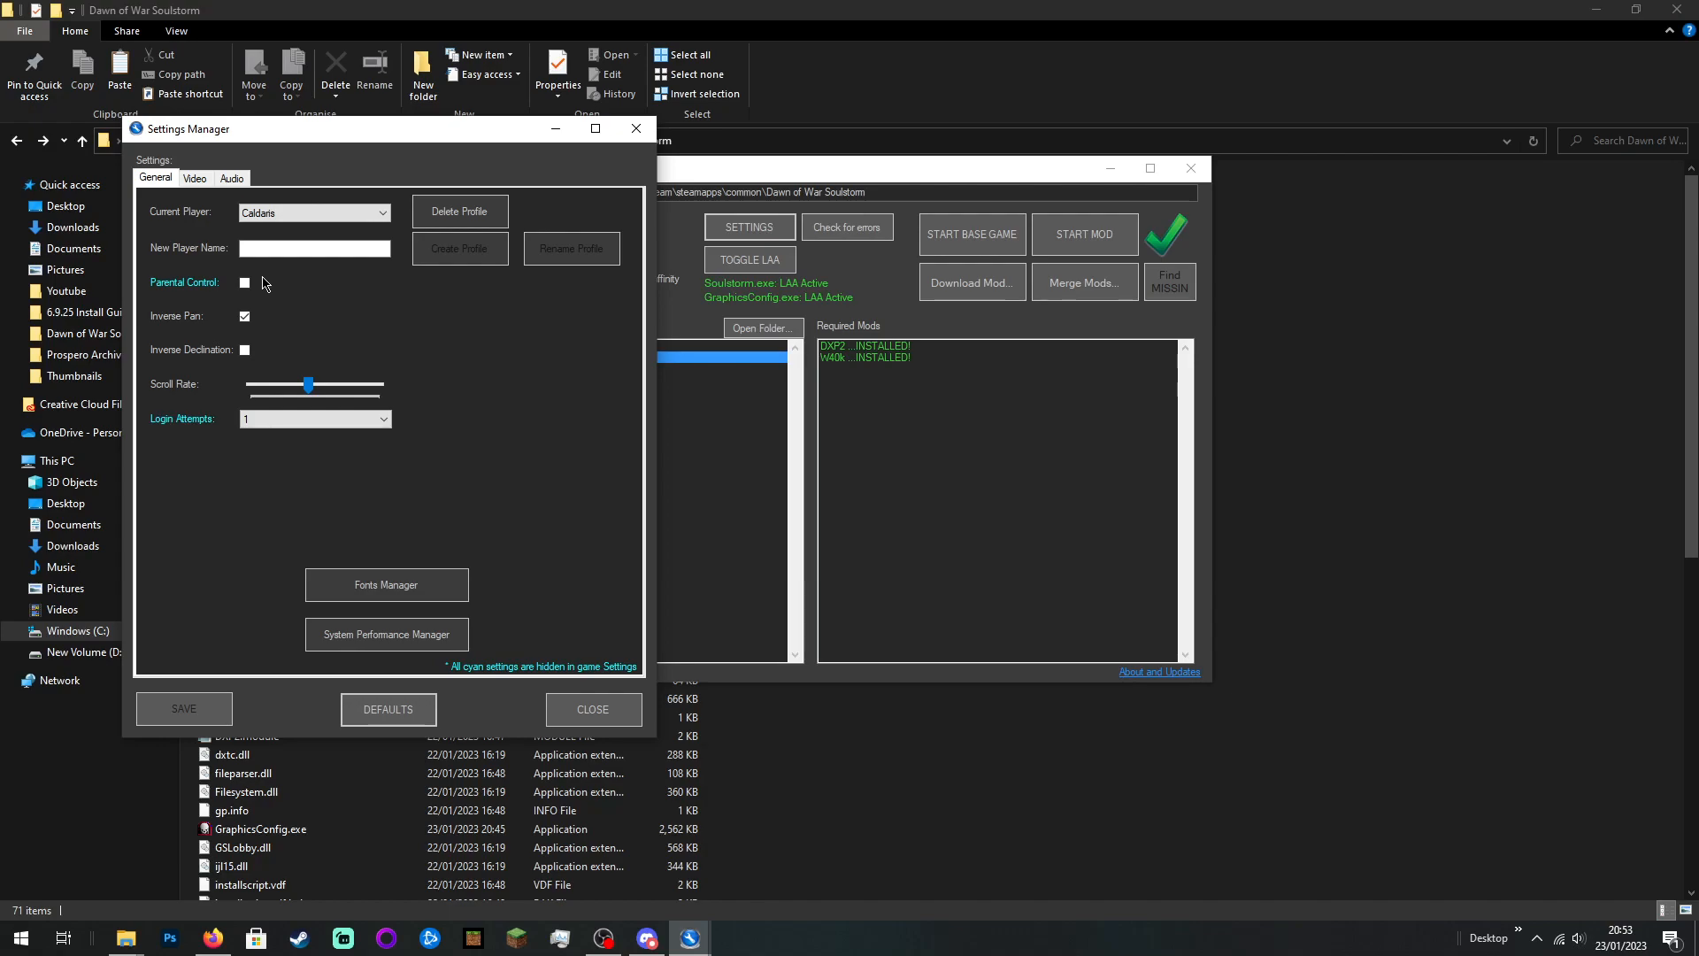
pyautogui.click(266, 249)
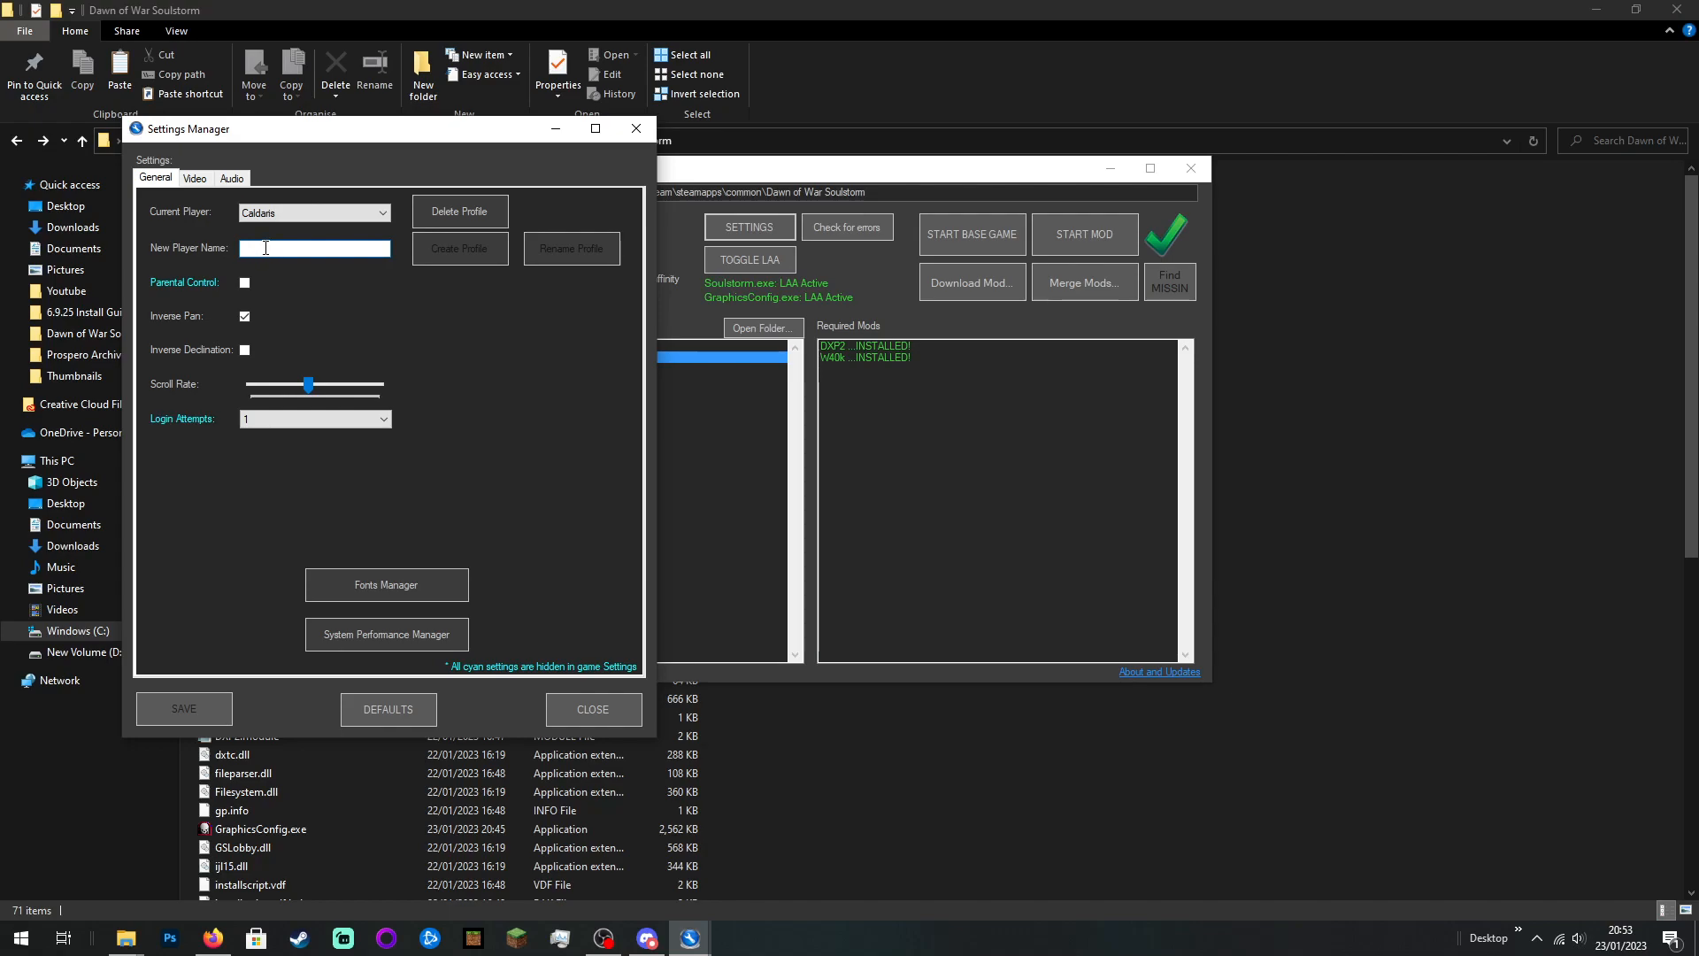
pyautogui.write('dfghdsfgdf')
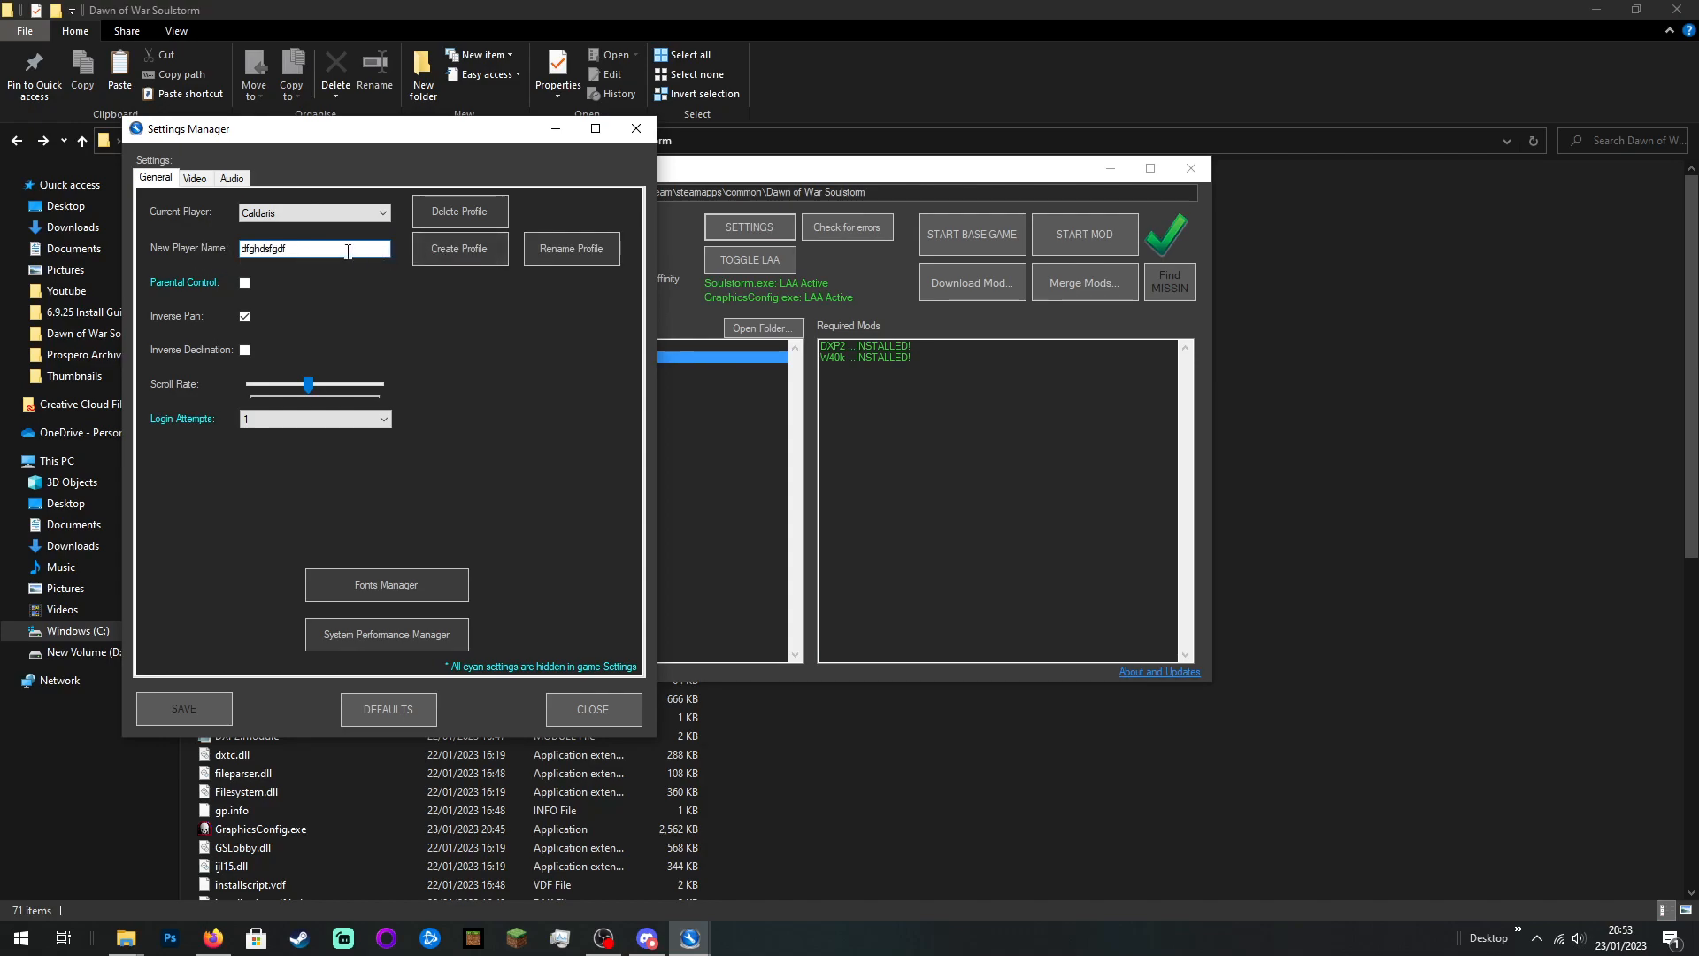
pyautogui.click(370, 213)
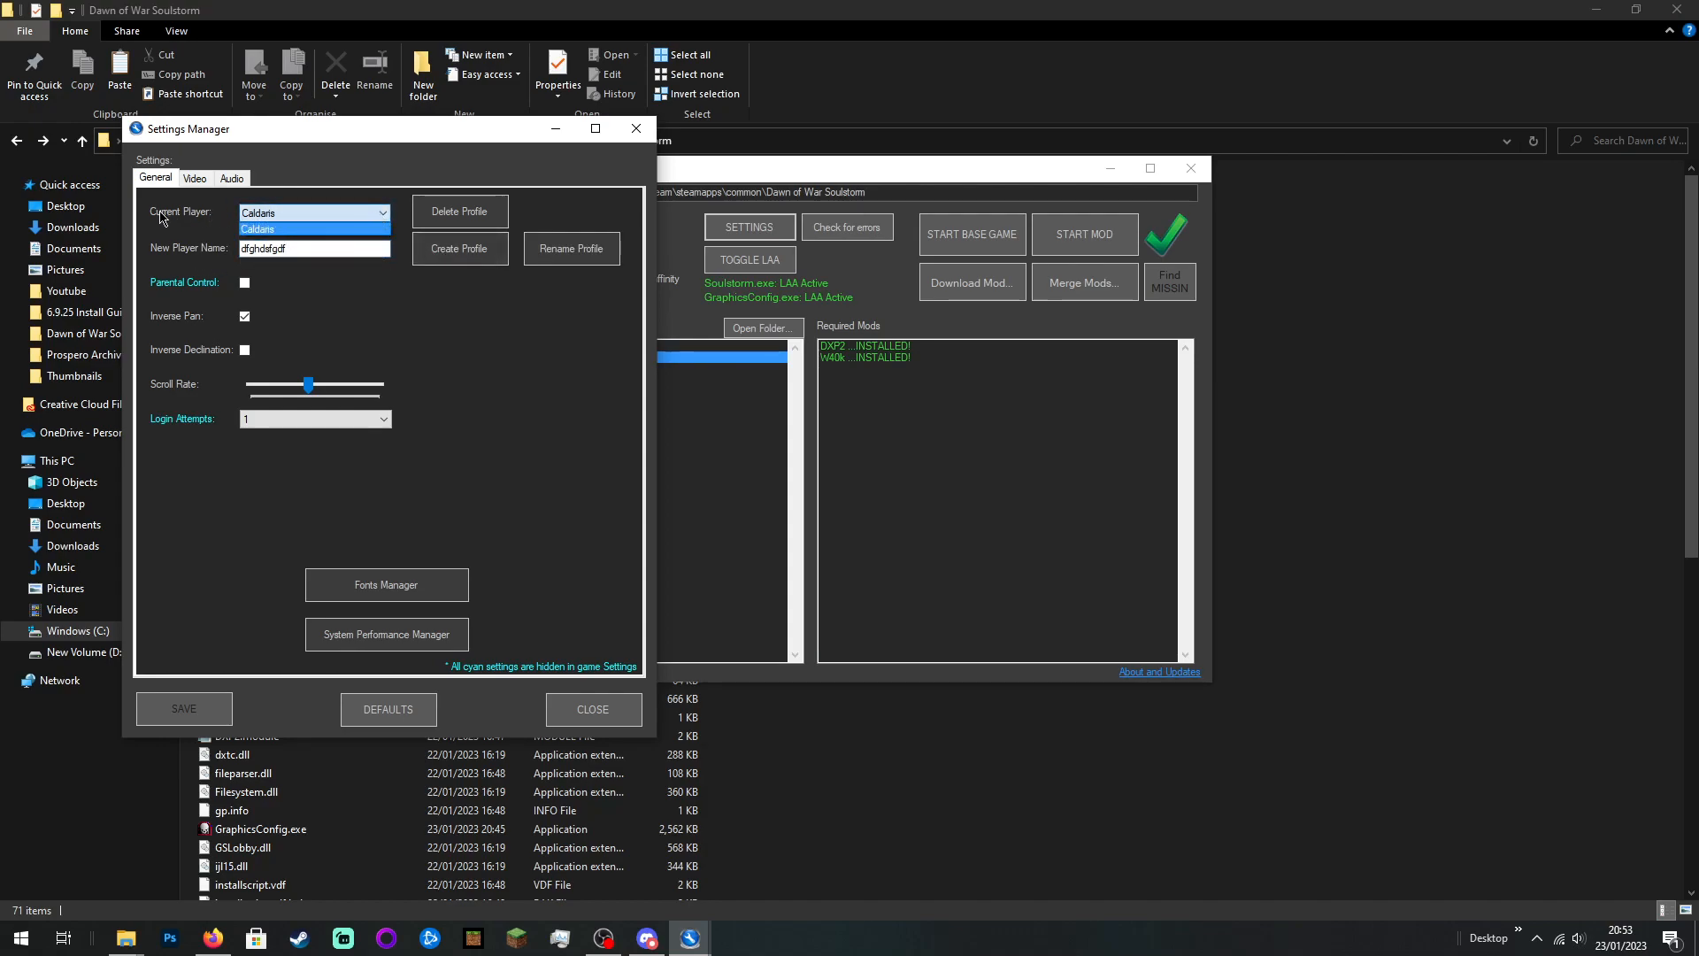
pyautogui.click(268, 228)
pyautogui.doubleClick(343, 248)
pyautogui.press('BackSpace')
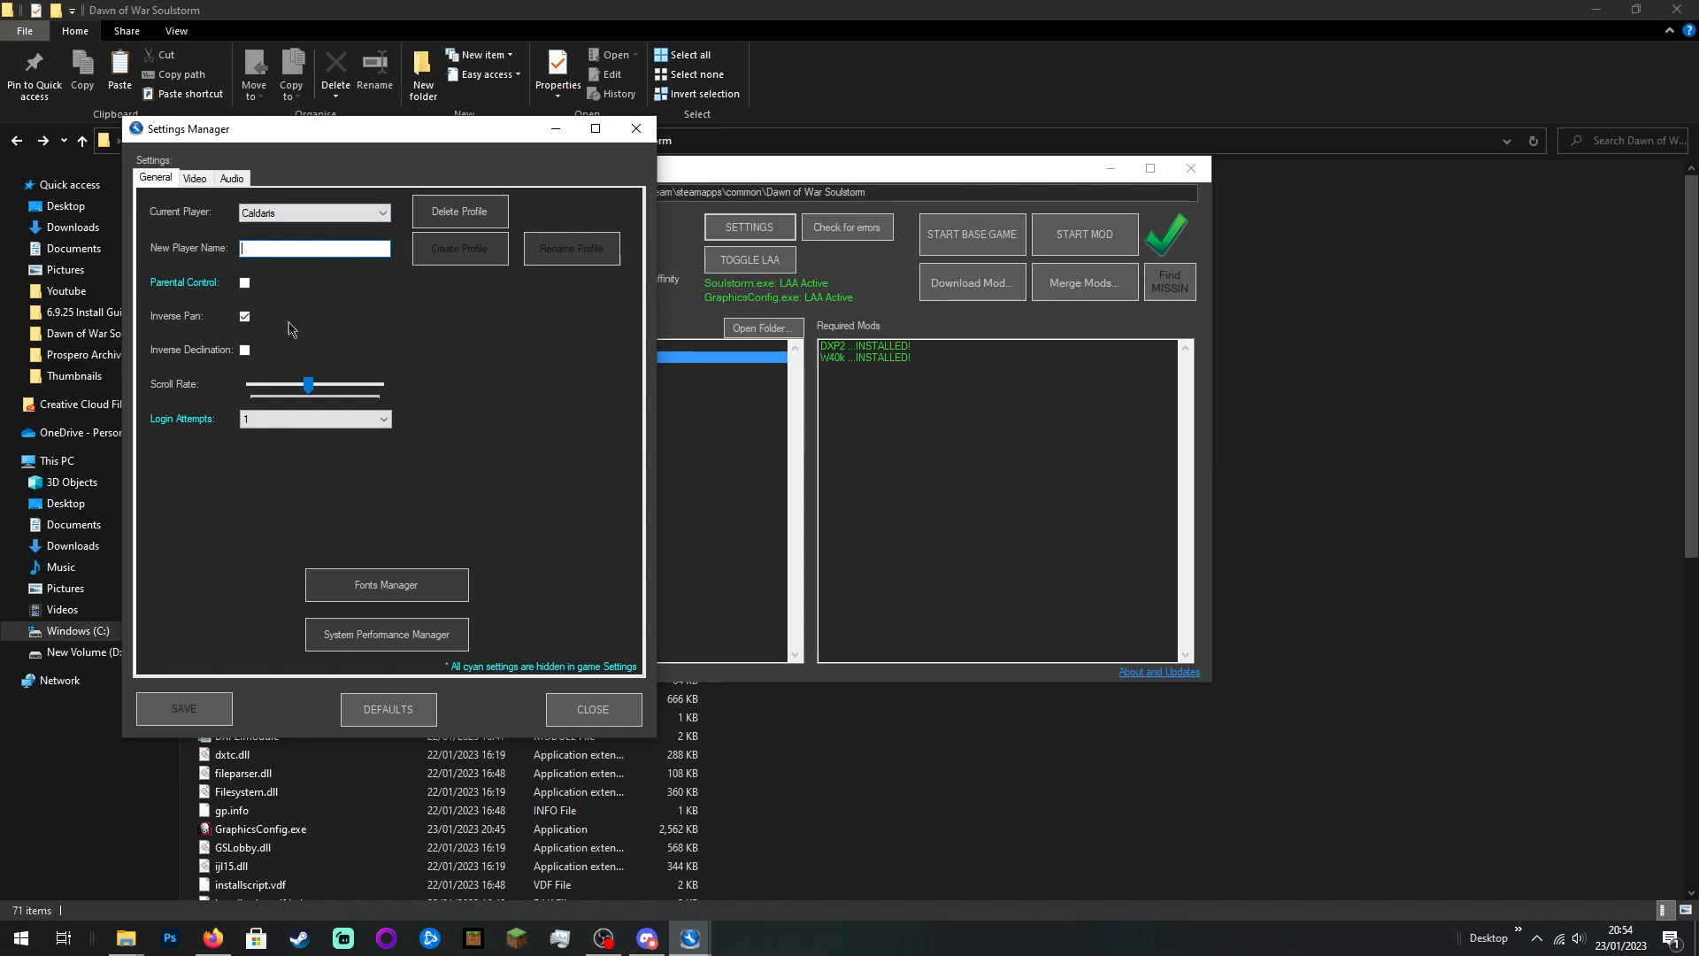
# Step: Review the video settings in the Settings Manager, including the available texture detail levels
pyautogui.click(196, 181)
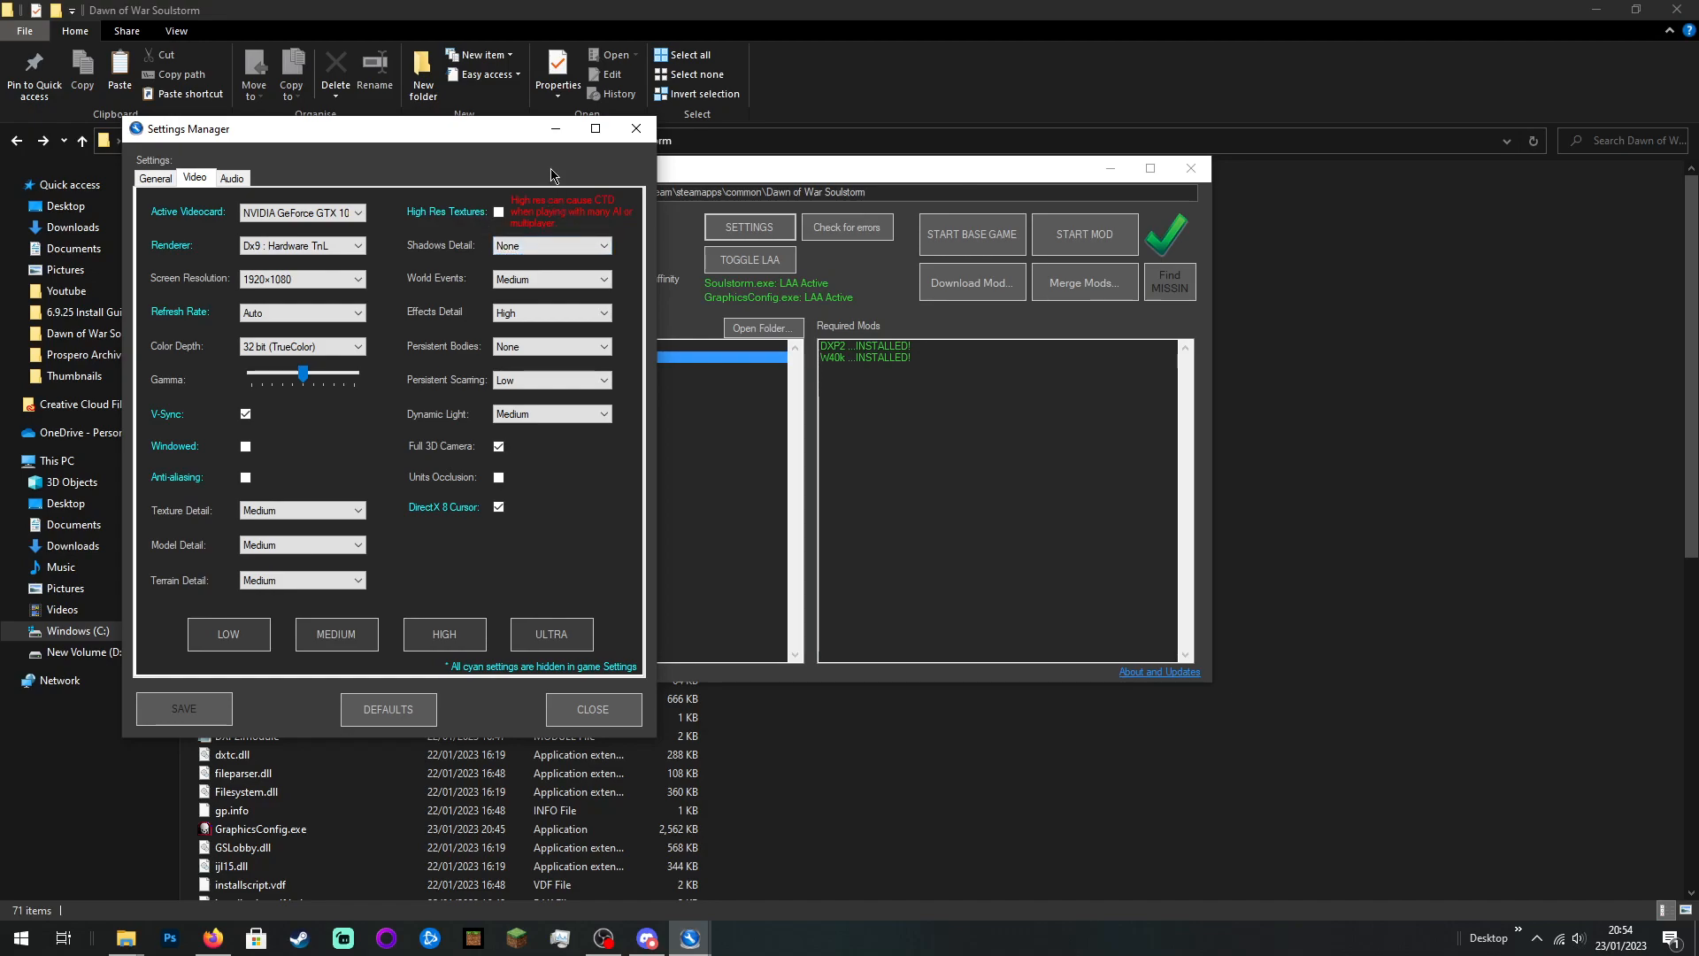
pyautogui.click(292, 510)
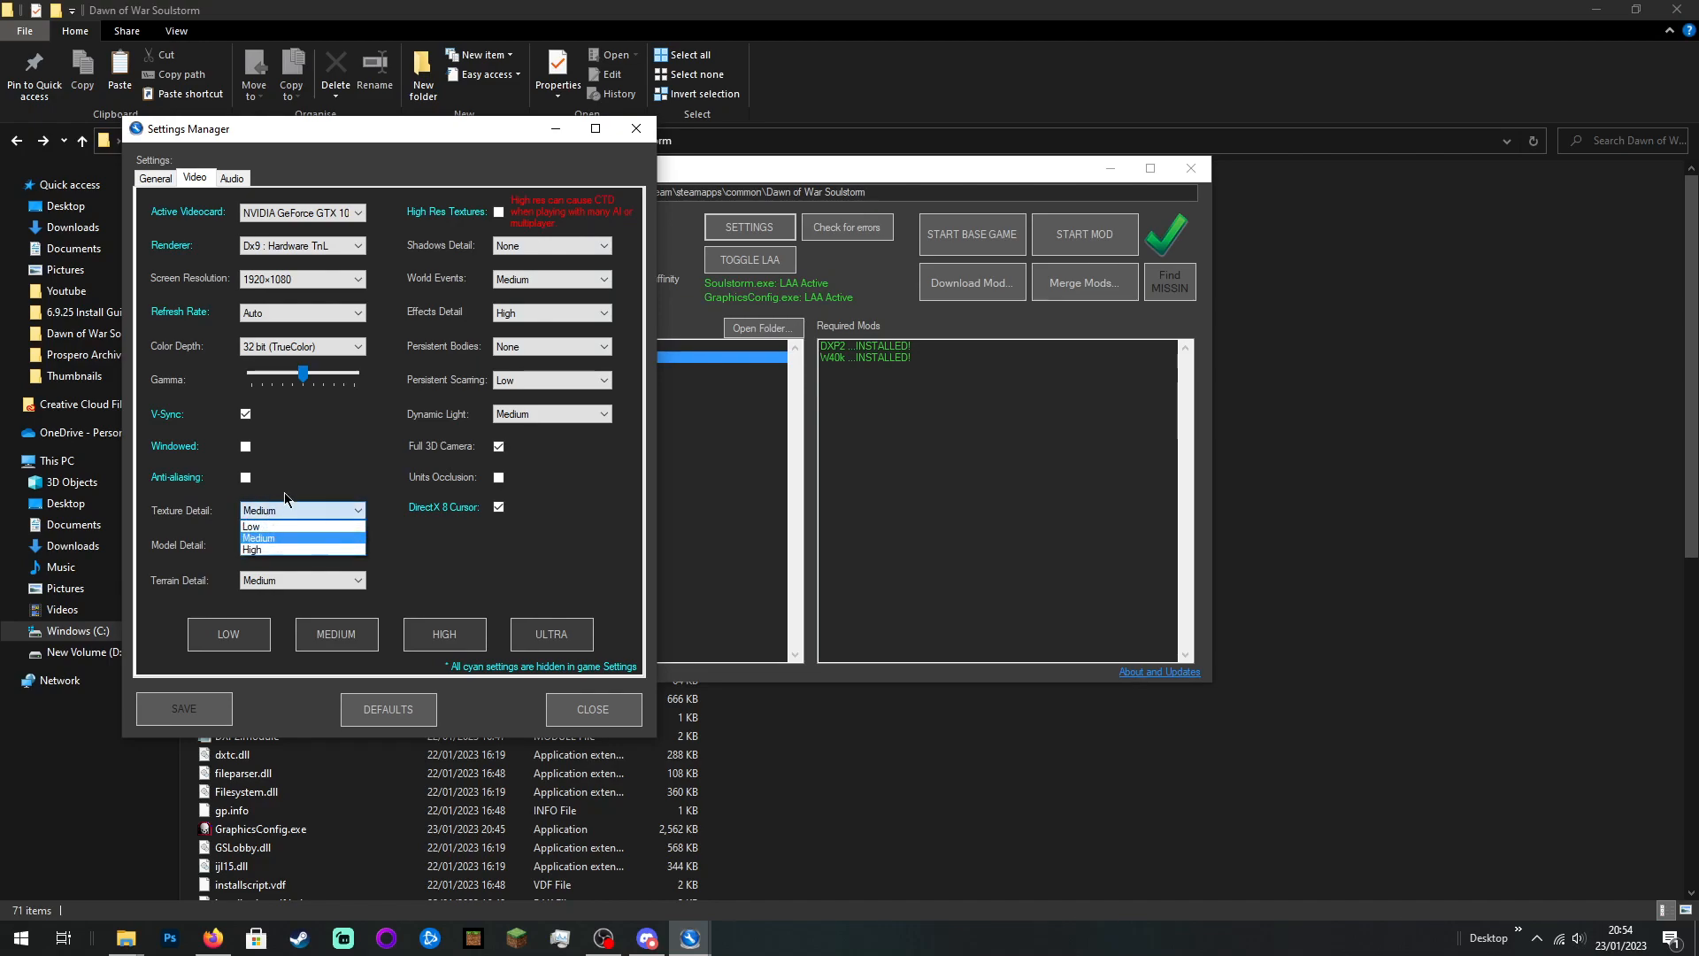
pyautogui.click(193, 524)
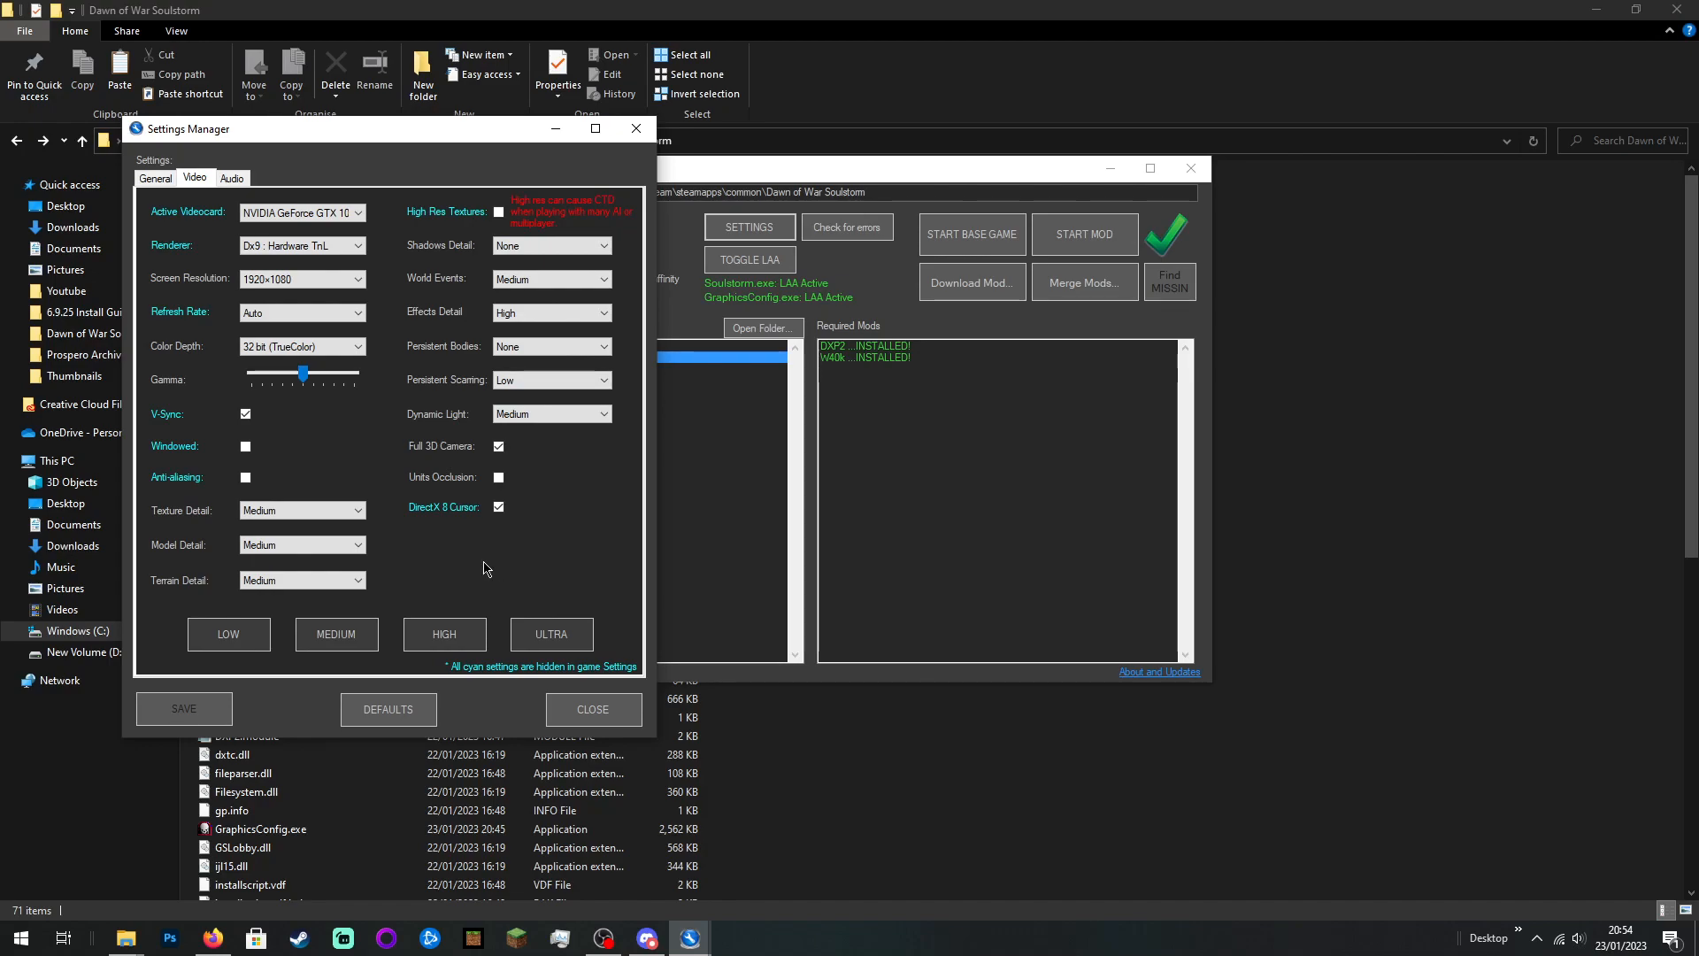
# Step: Review the available screen resolutions in the video settings, leaving the selection as is, and close the Settings Manager
pyautogui.moveTo(455, 518)
pyautogui.click(357, 281)
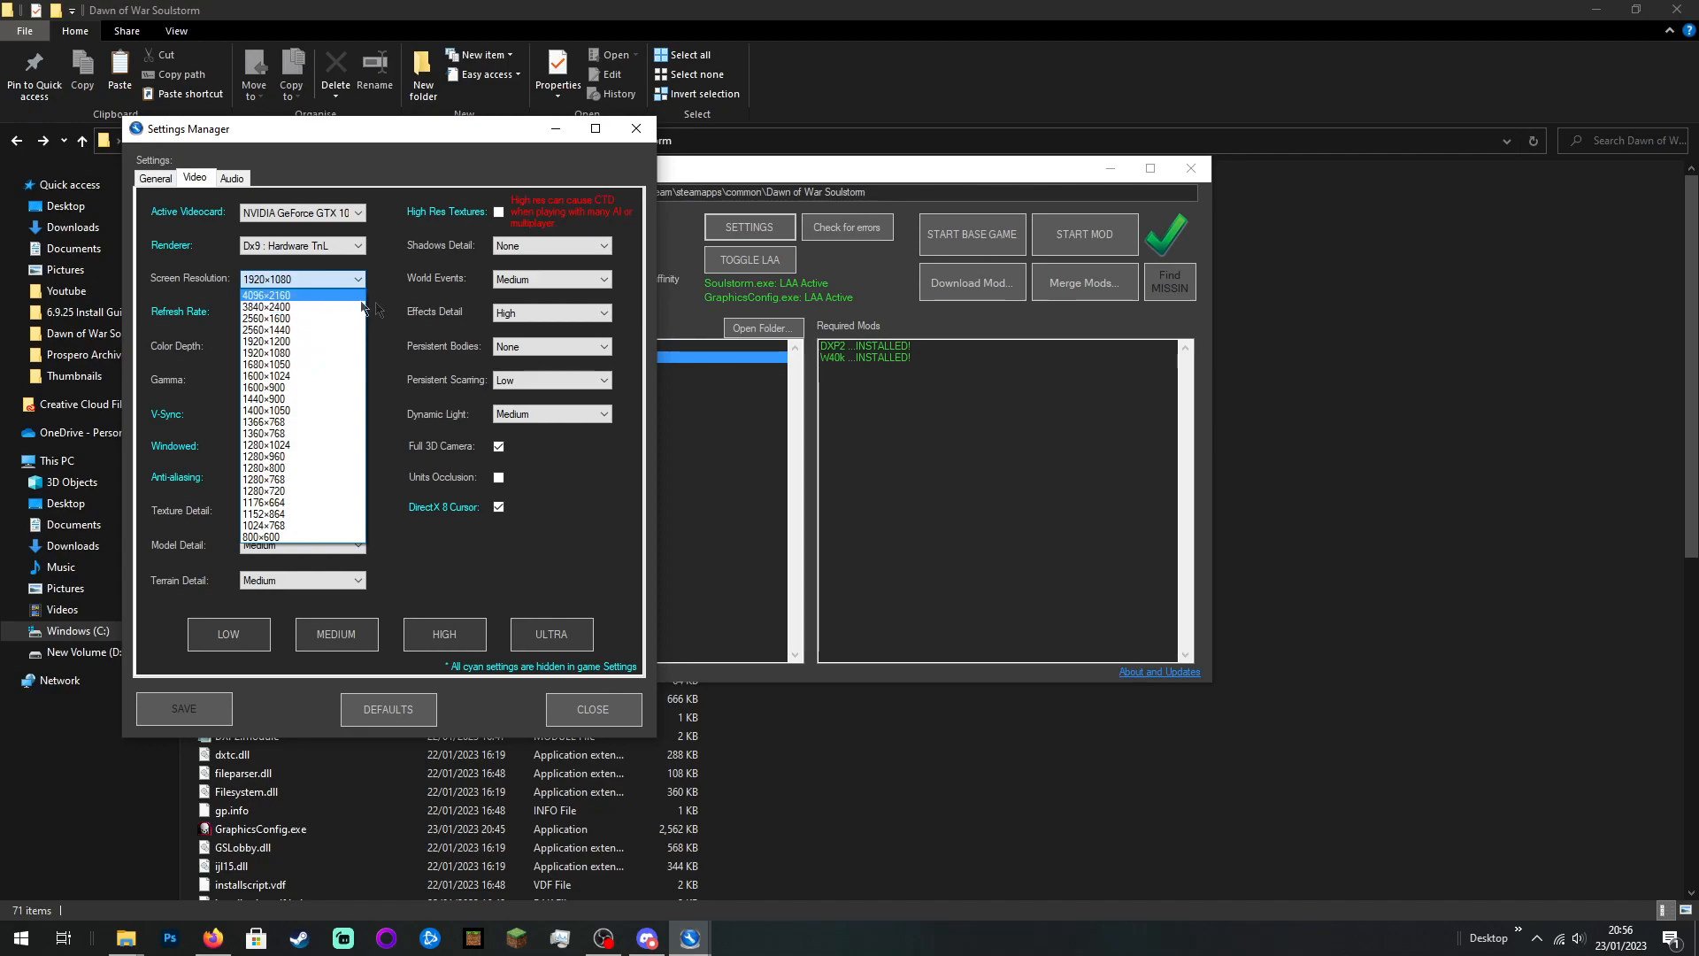
pyautogui.click(394, 387)
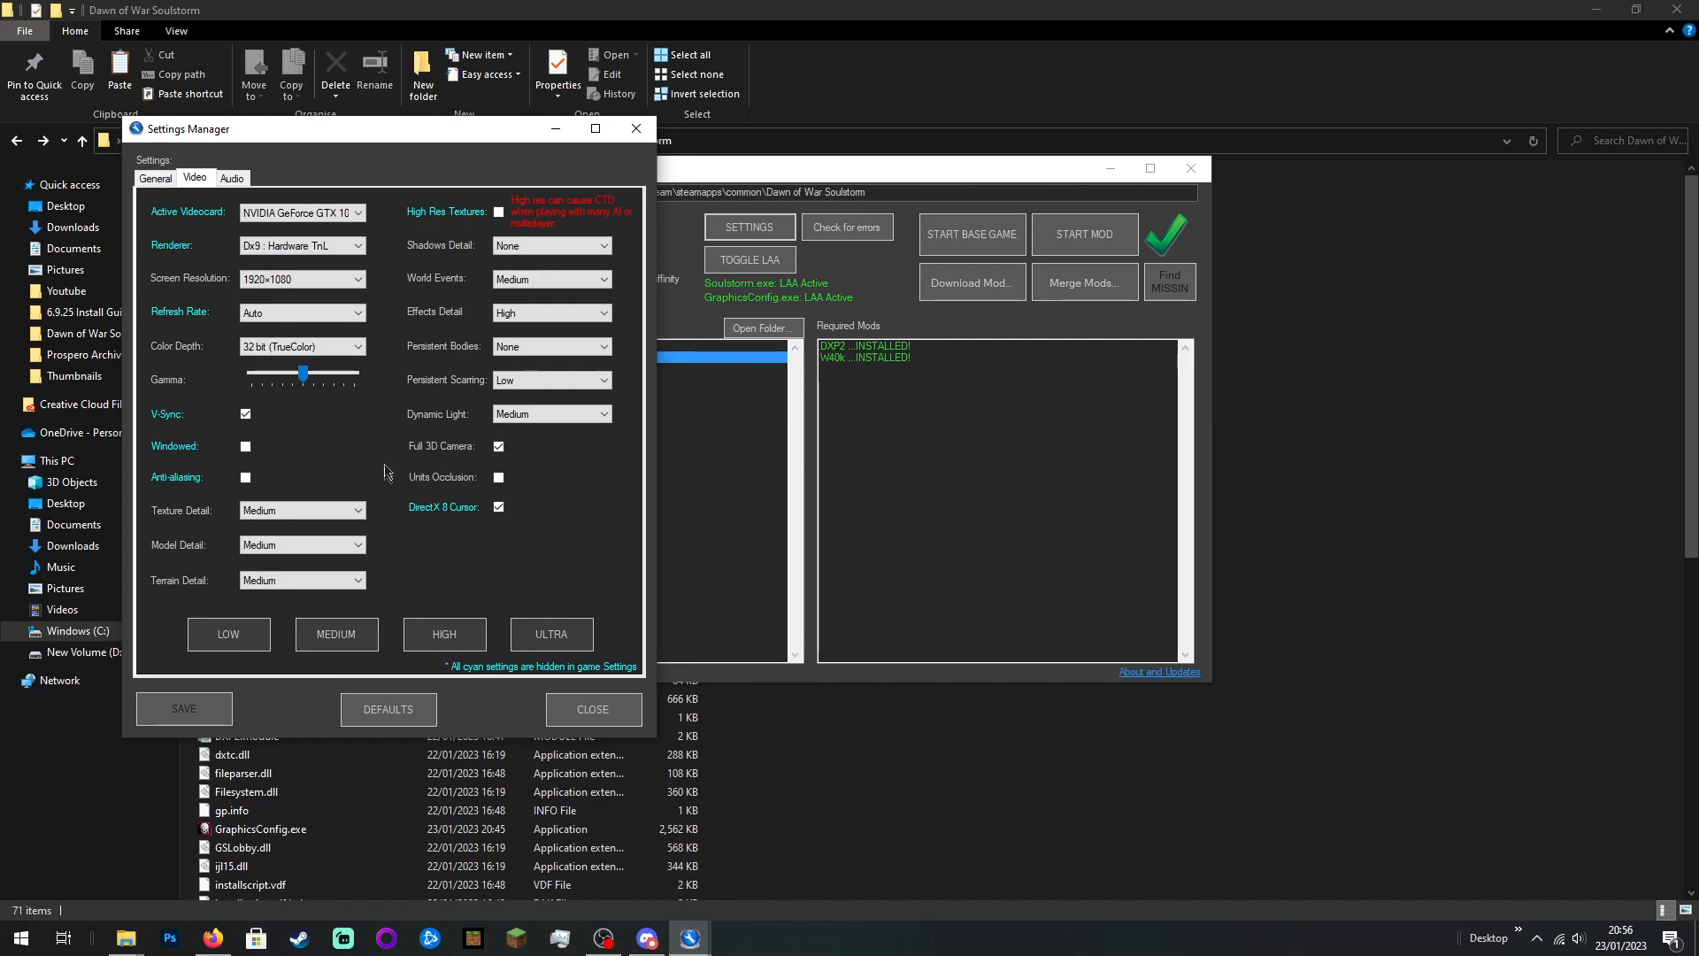
pyautogui.click(331, 282)
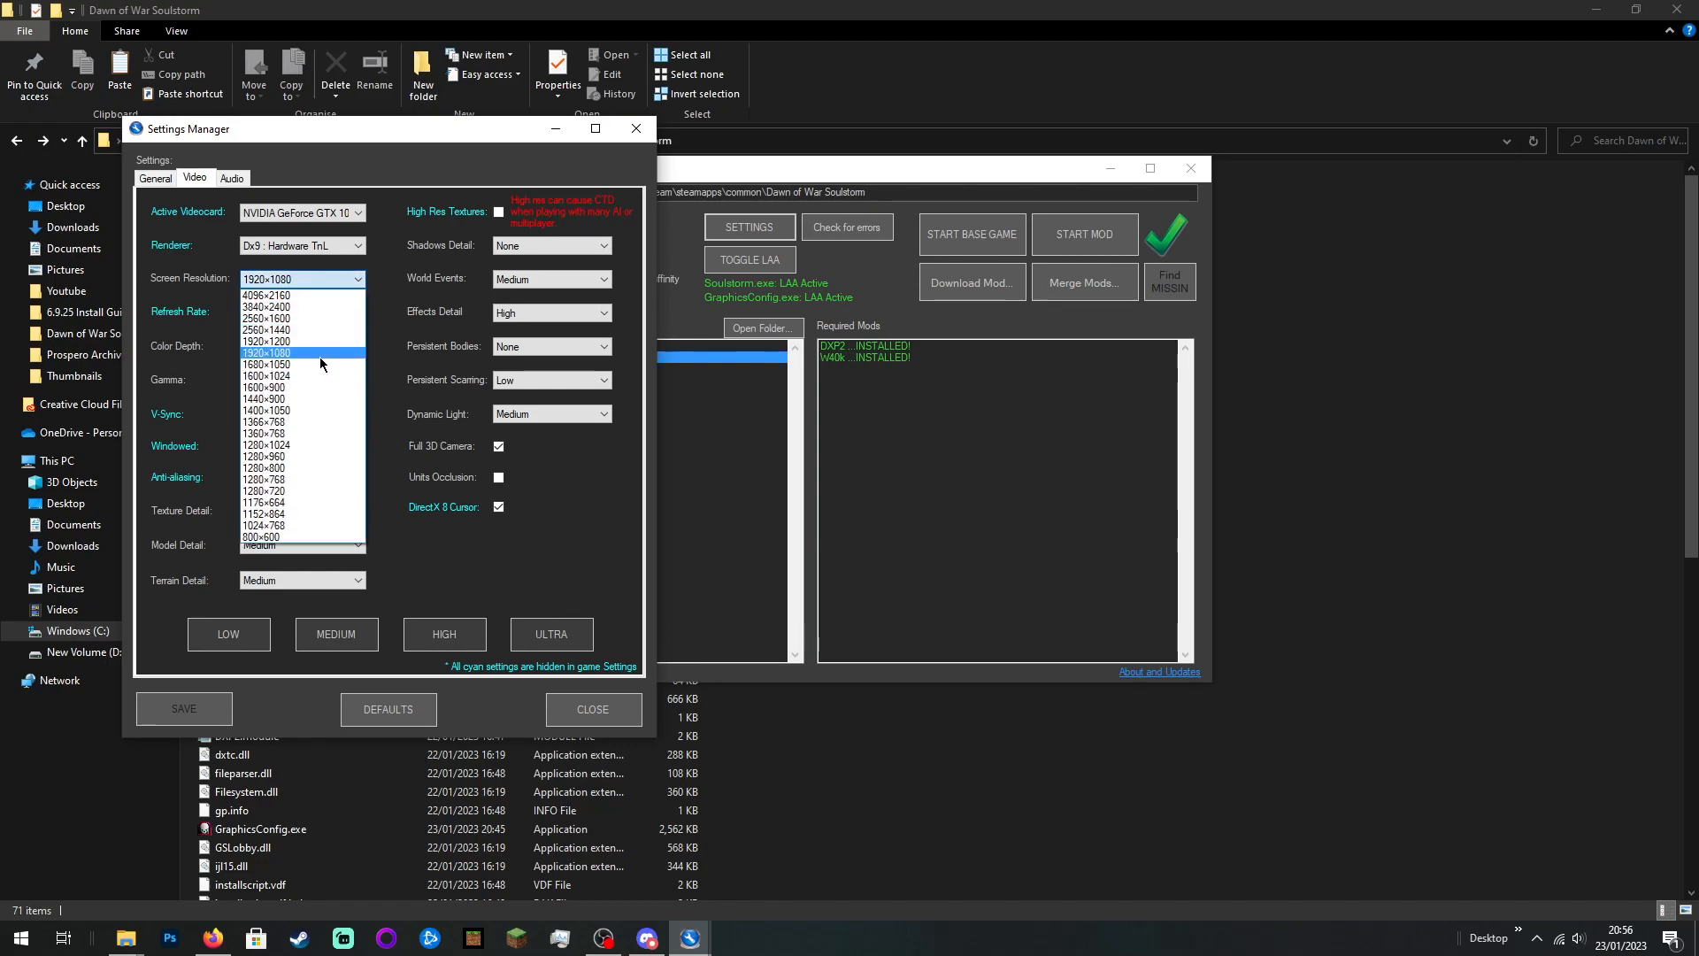
pyautogui.click(400, 327)
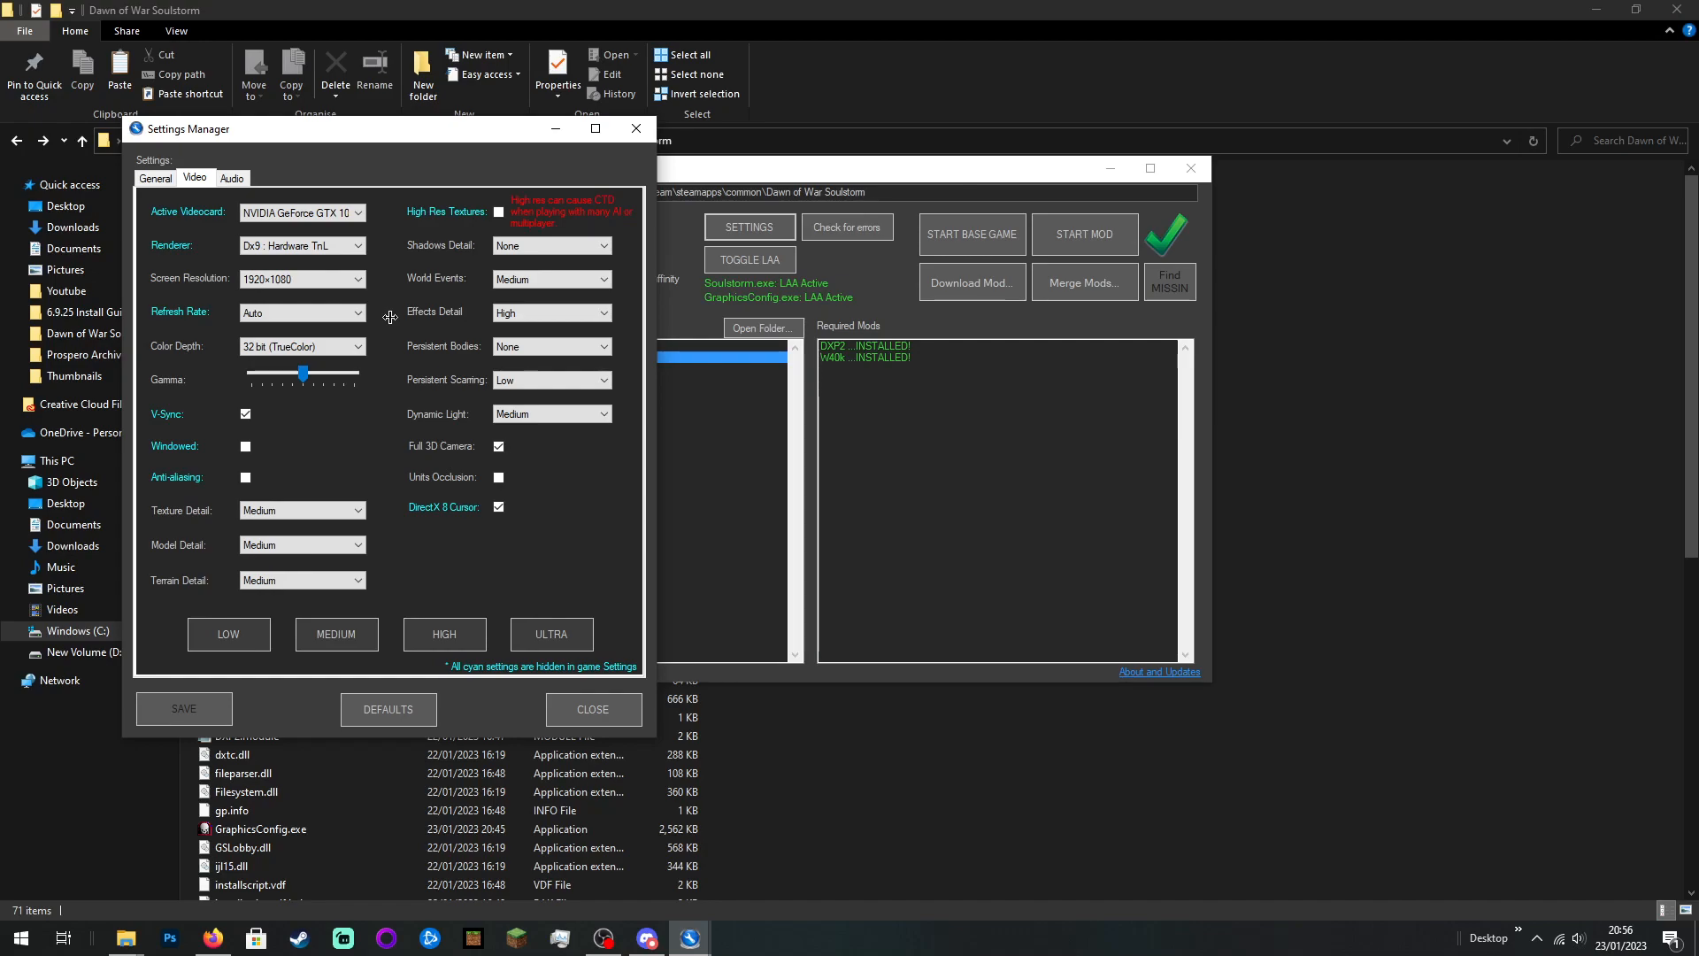
pyautogui.click(591, 714)
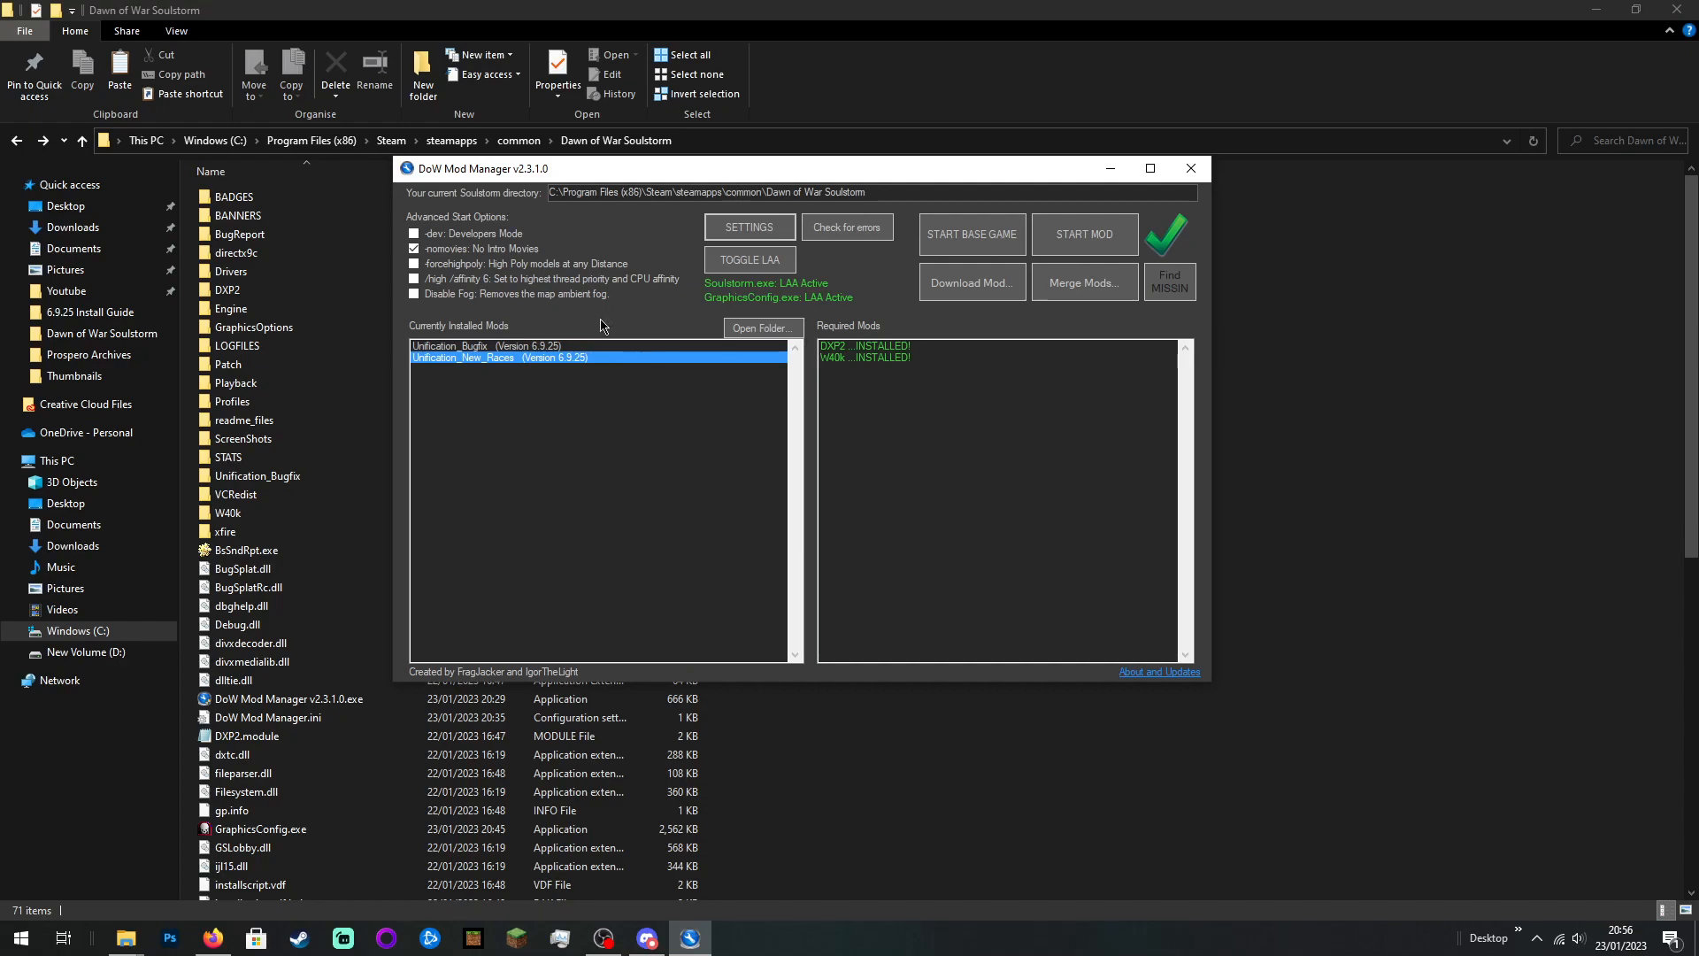
# Step: Look through the downloadable Soulstorm mods in the Mod Downloader, highlight A Larger Fonts, and close the downloader without downloading
pyautogui.click(952, 299)
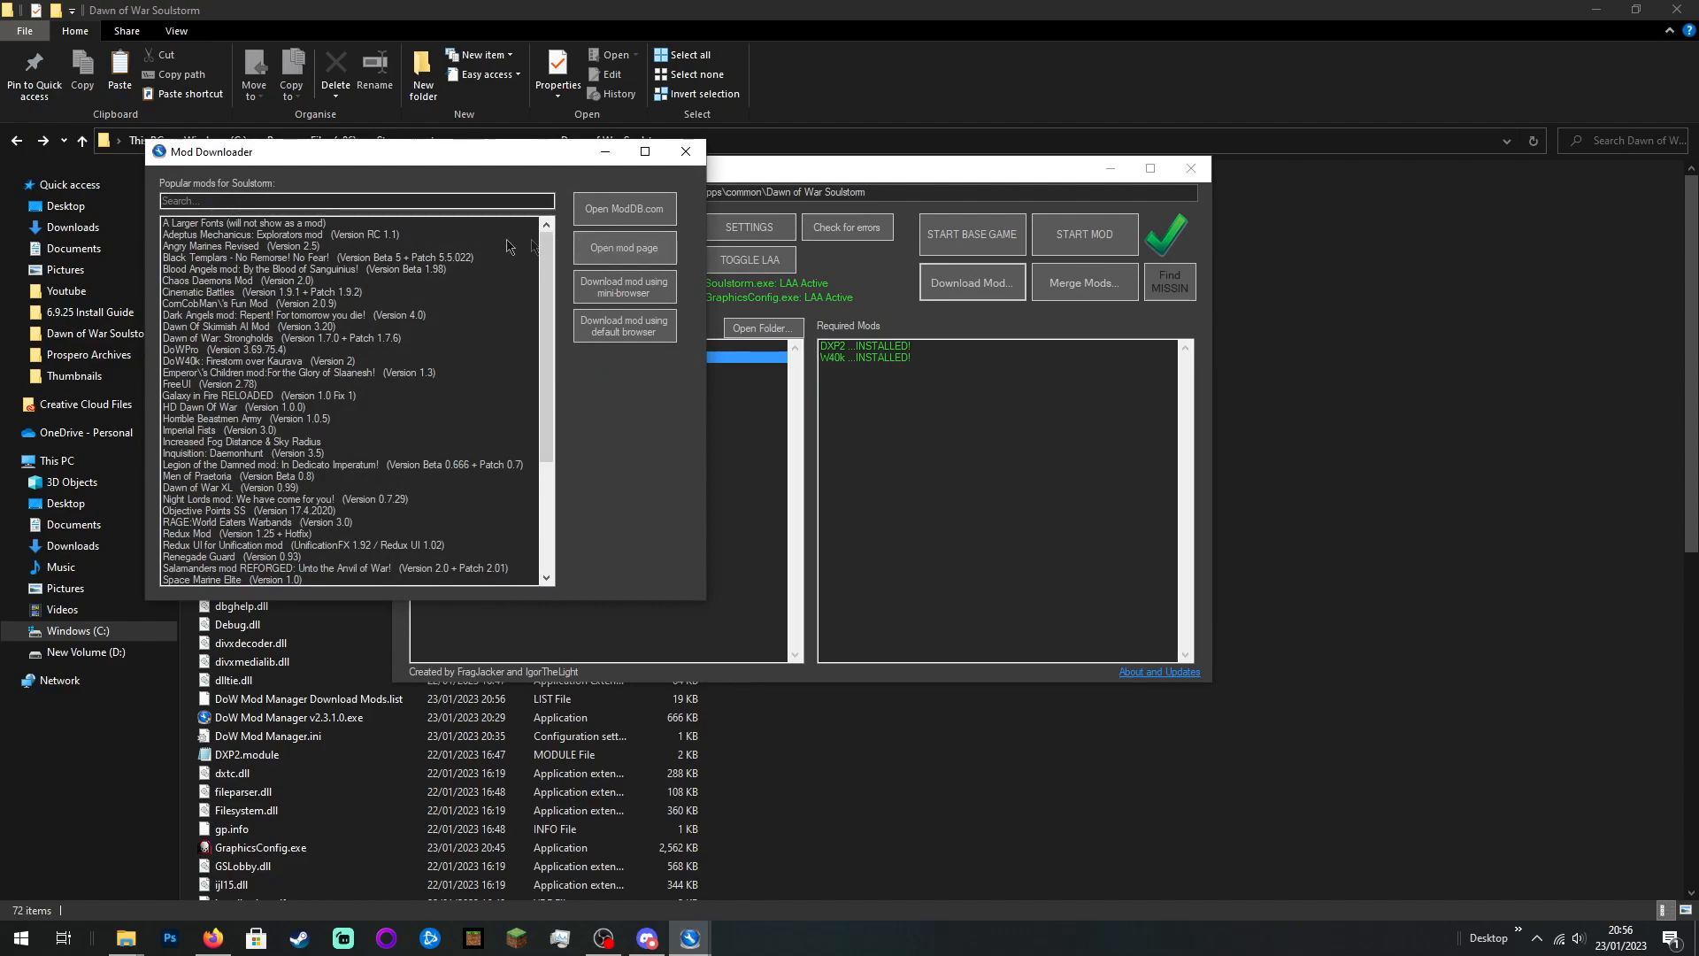
pyautogui.click(221, 227)
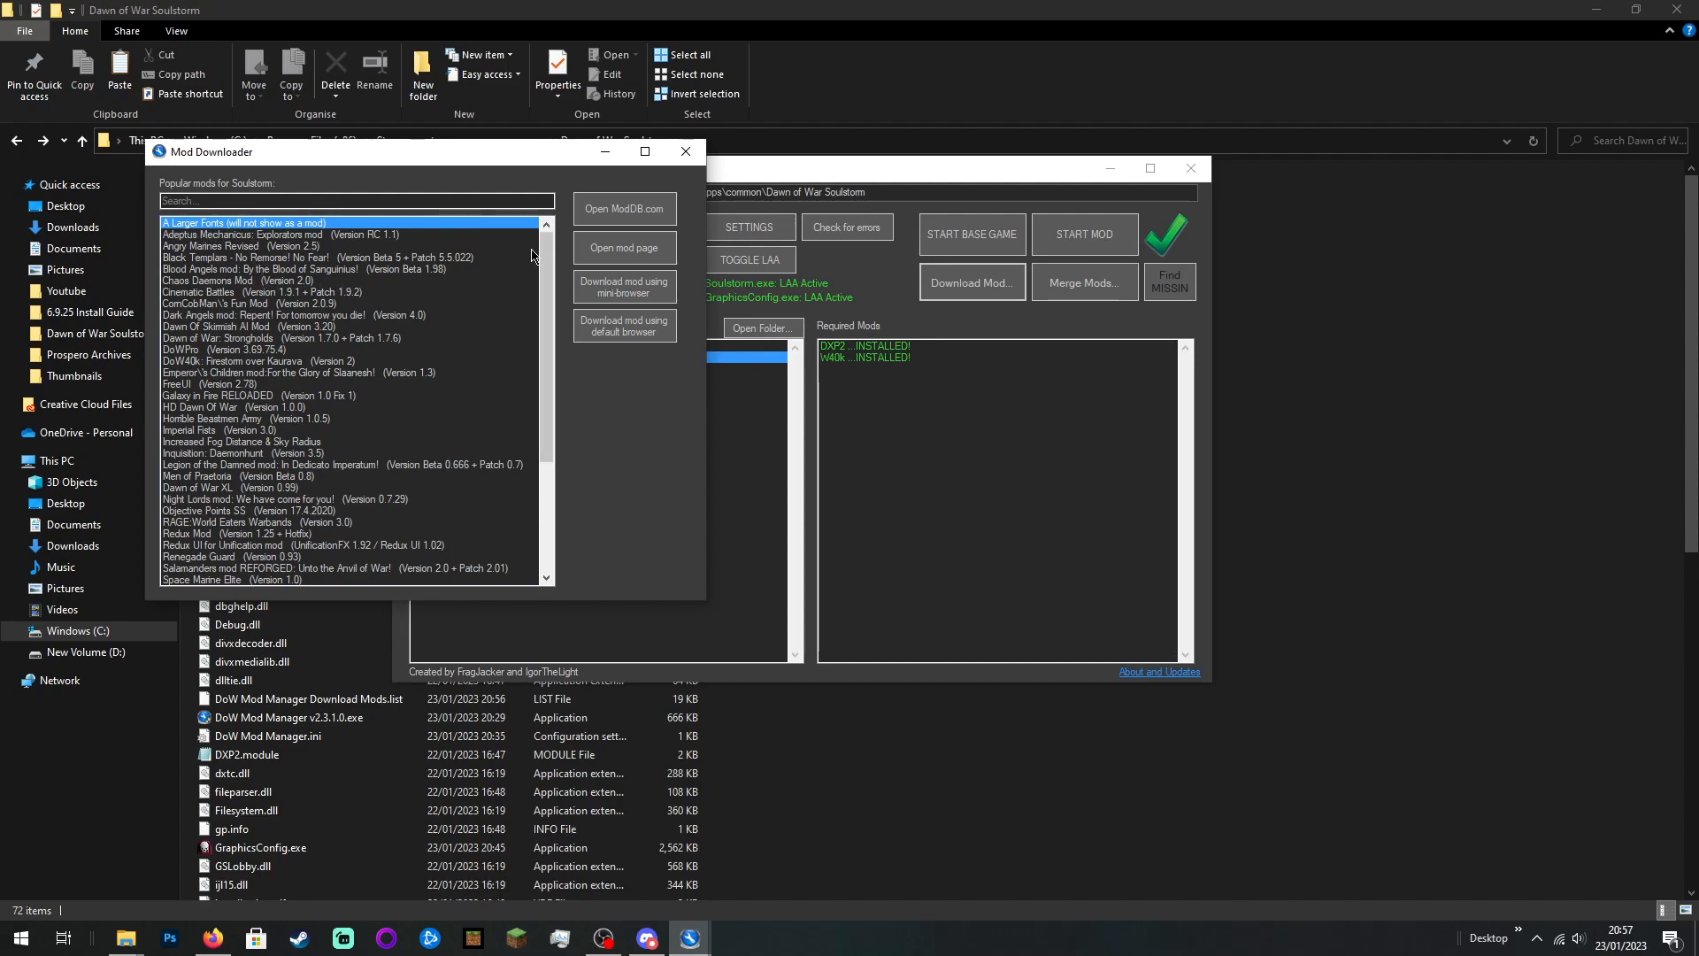
pyautogui.click(686, 153)
# Step: Check the Settings Manager's general options for the Fonts Manager and System Performance Manager, and close it without changes
pyautogui.click(749, 228)
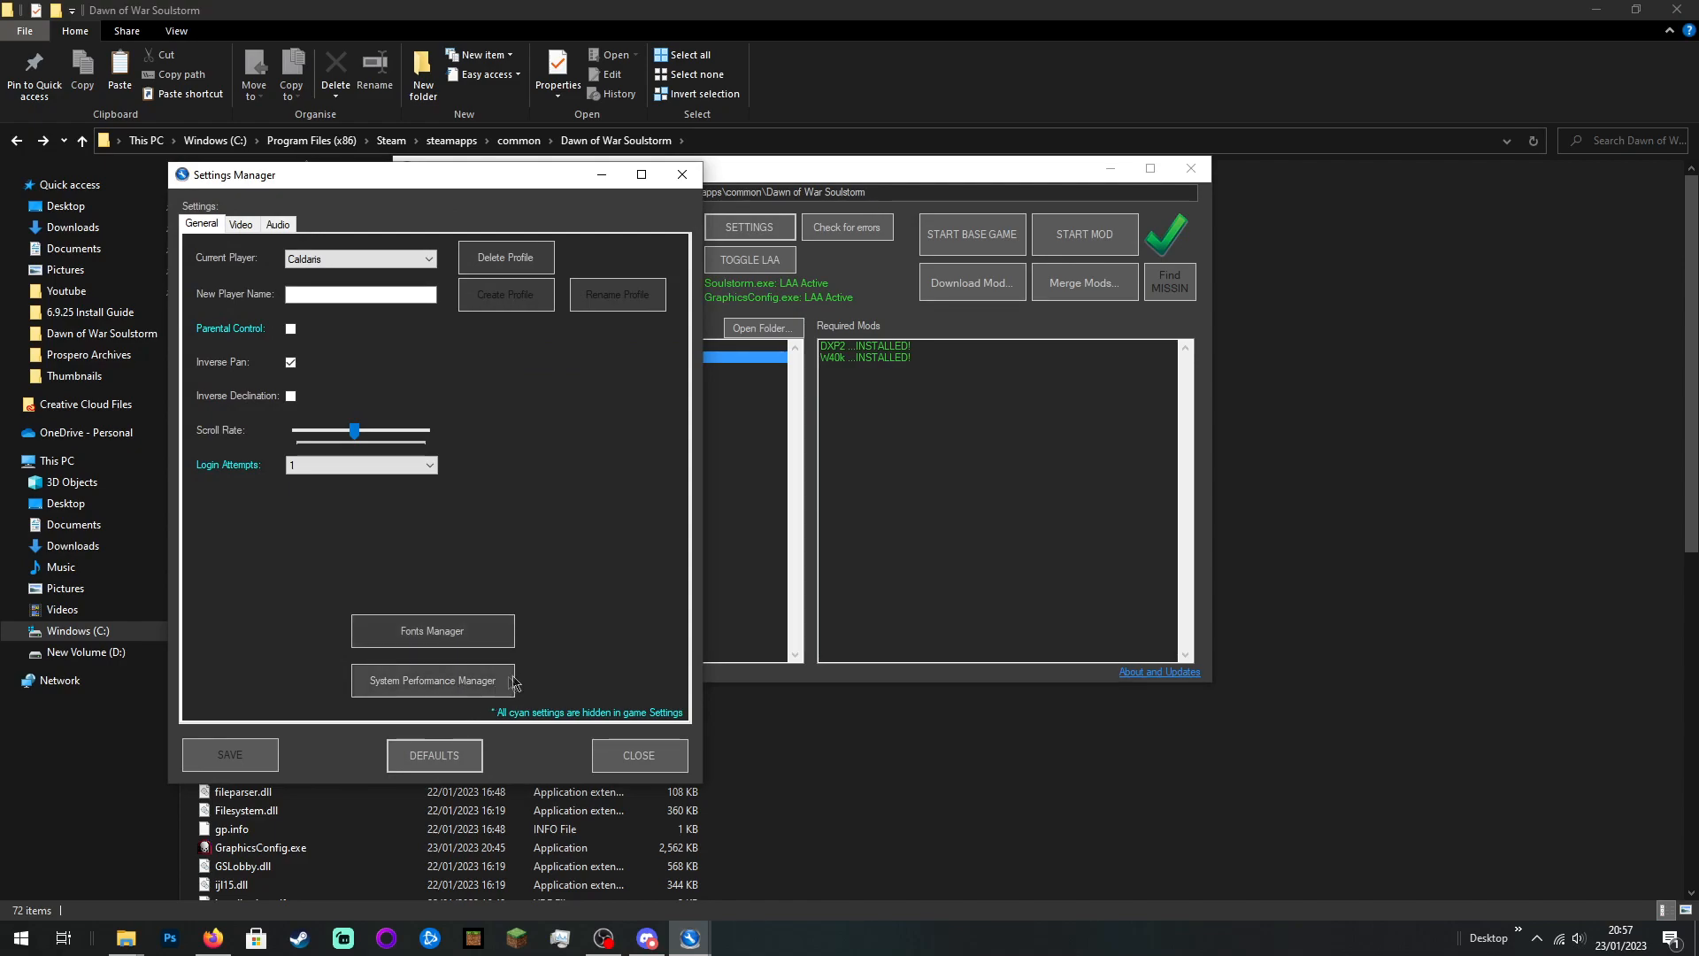
pyautogui.click(656, 762)
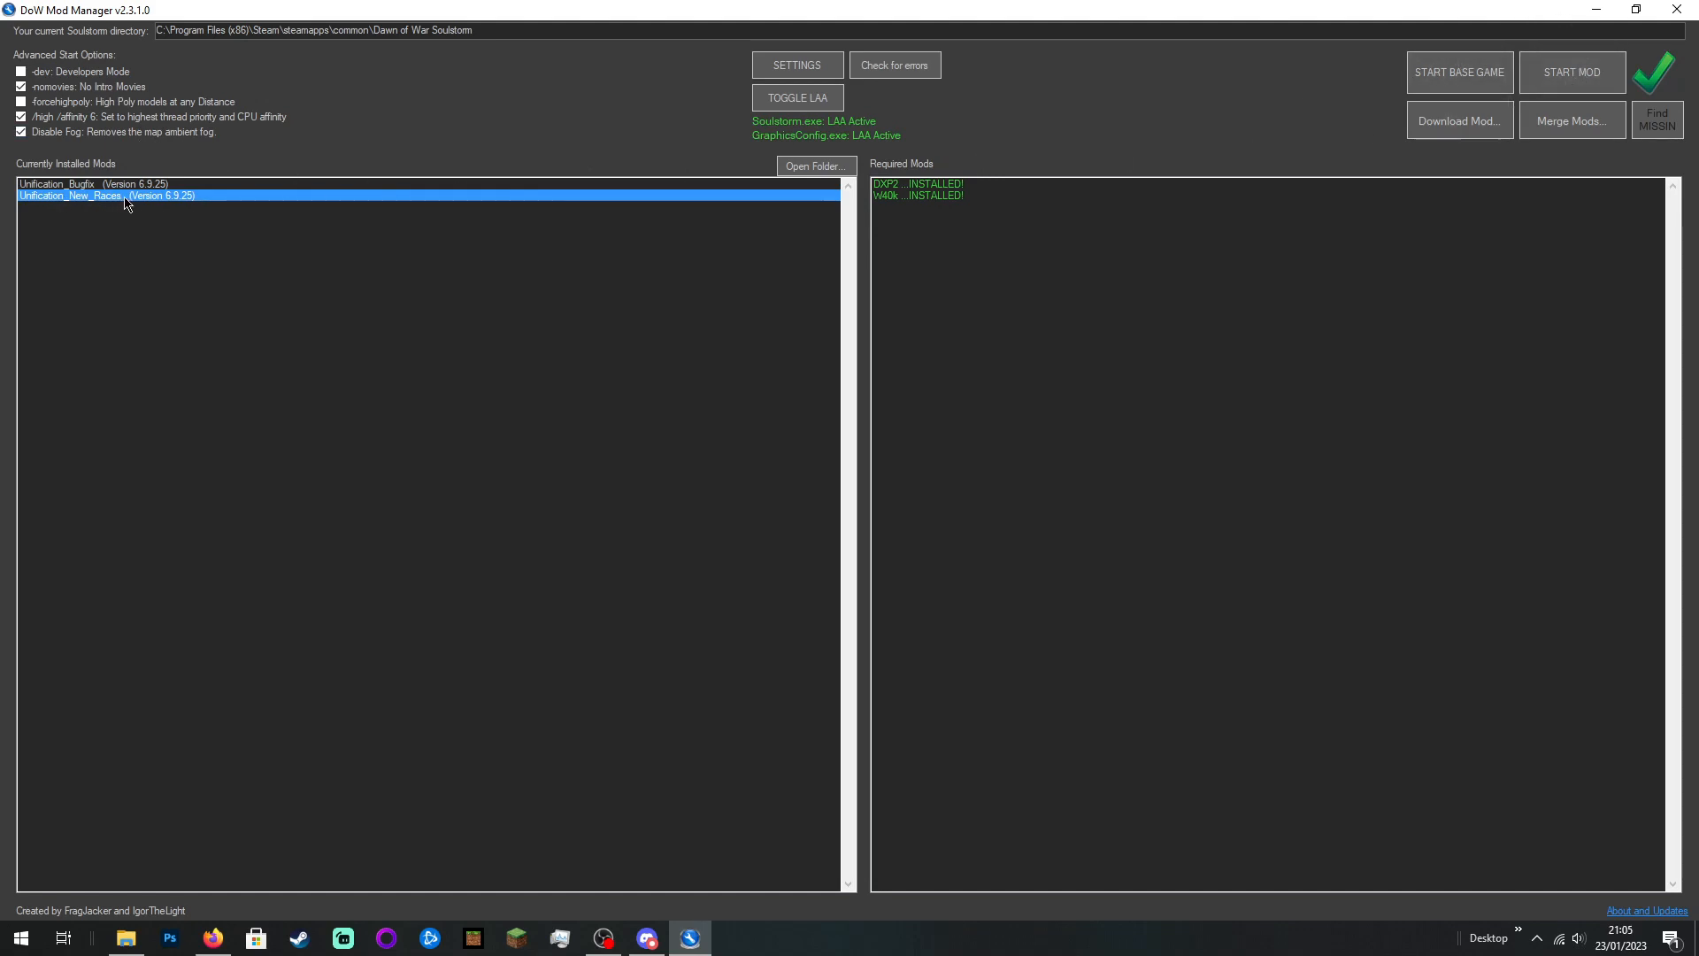
# Step: Start the Unification_New_Races mod, check the full list of selectable races in the Army Painter, and leave the painter
pyautogui.click(1588, 70)
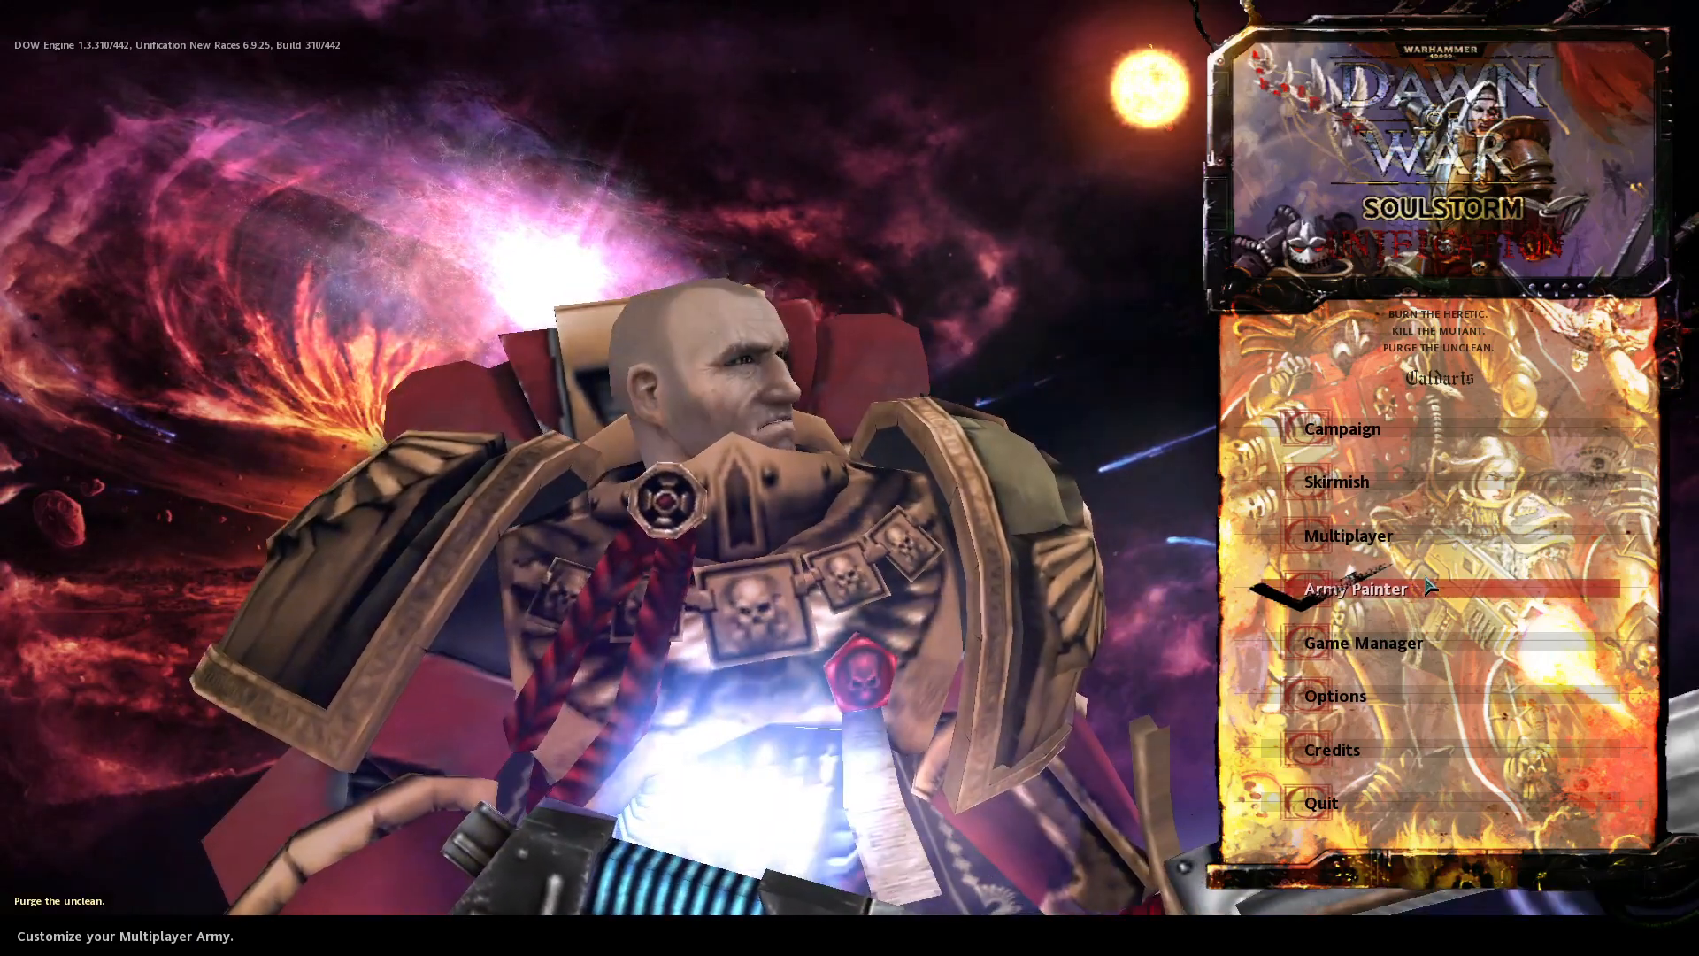
pyautogui.click(1429, 587)
pyautogui.click(268, 128)
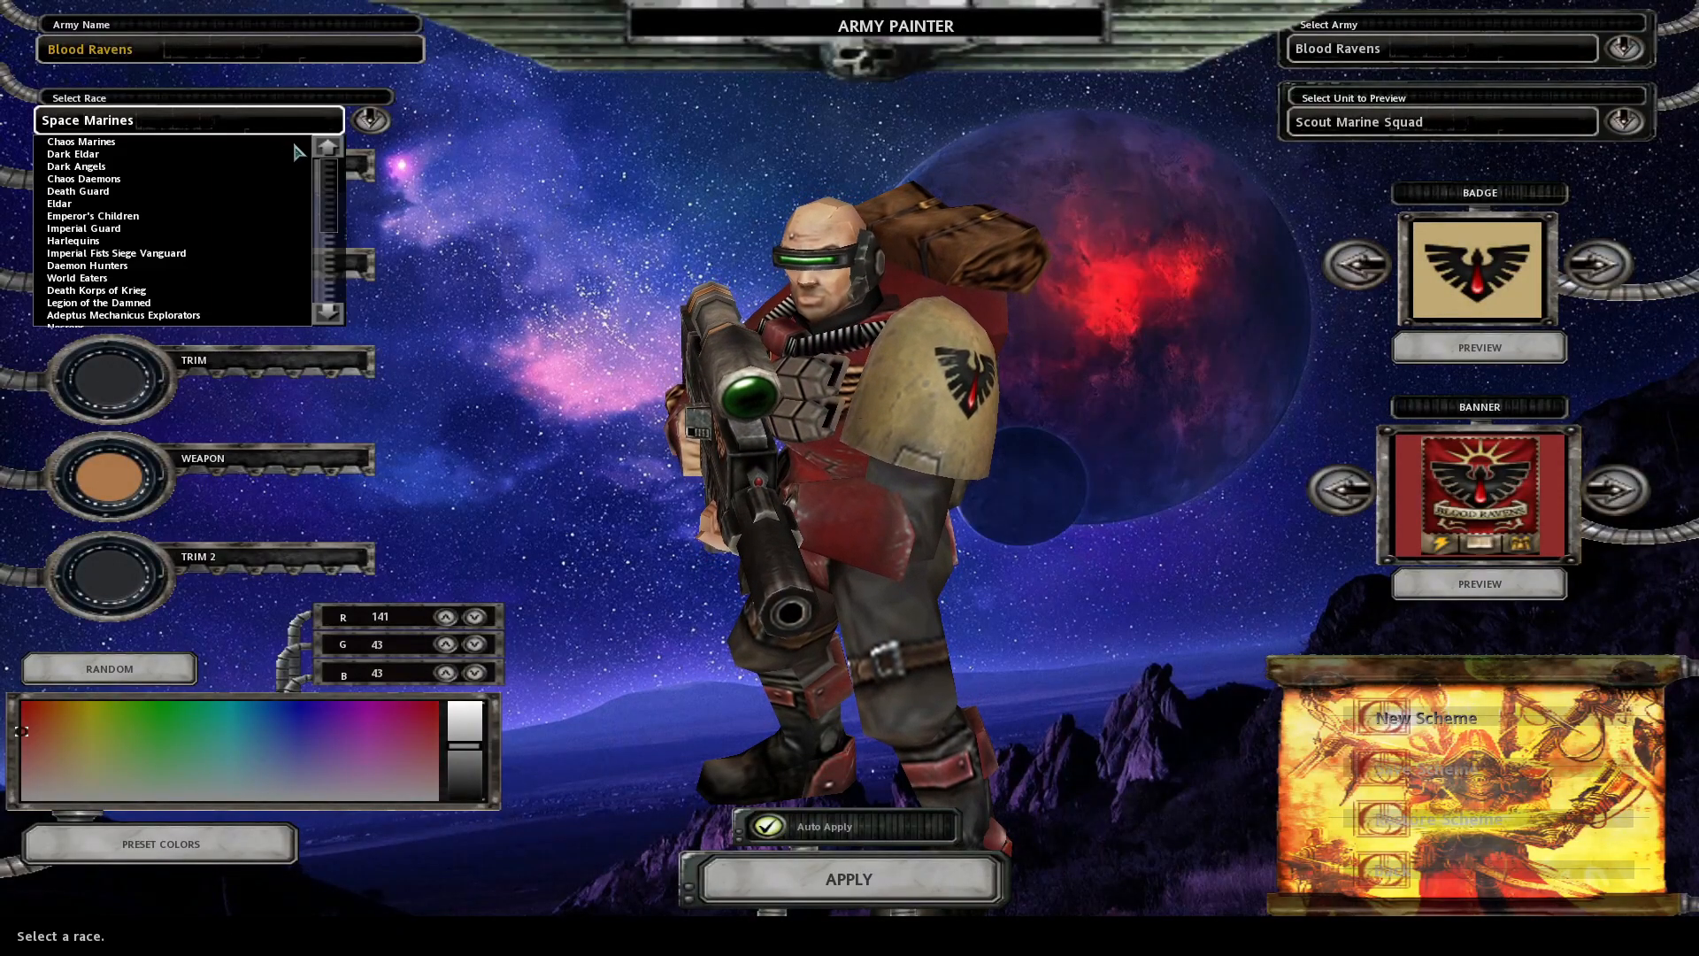
pyautogui.scroll(-2, 331, 194)
pyautogui.moveTo(332, 195); pyautogui.dragTo(336, 270)
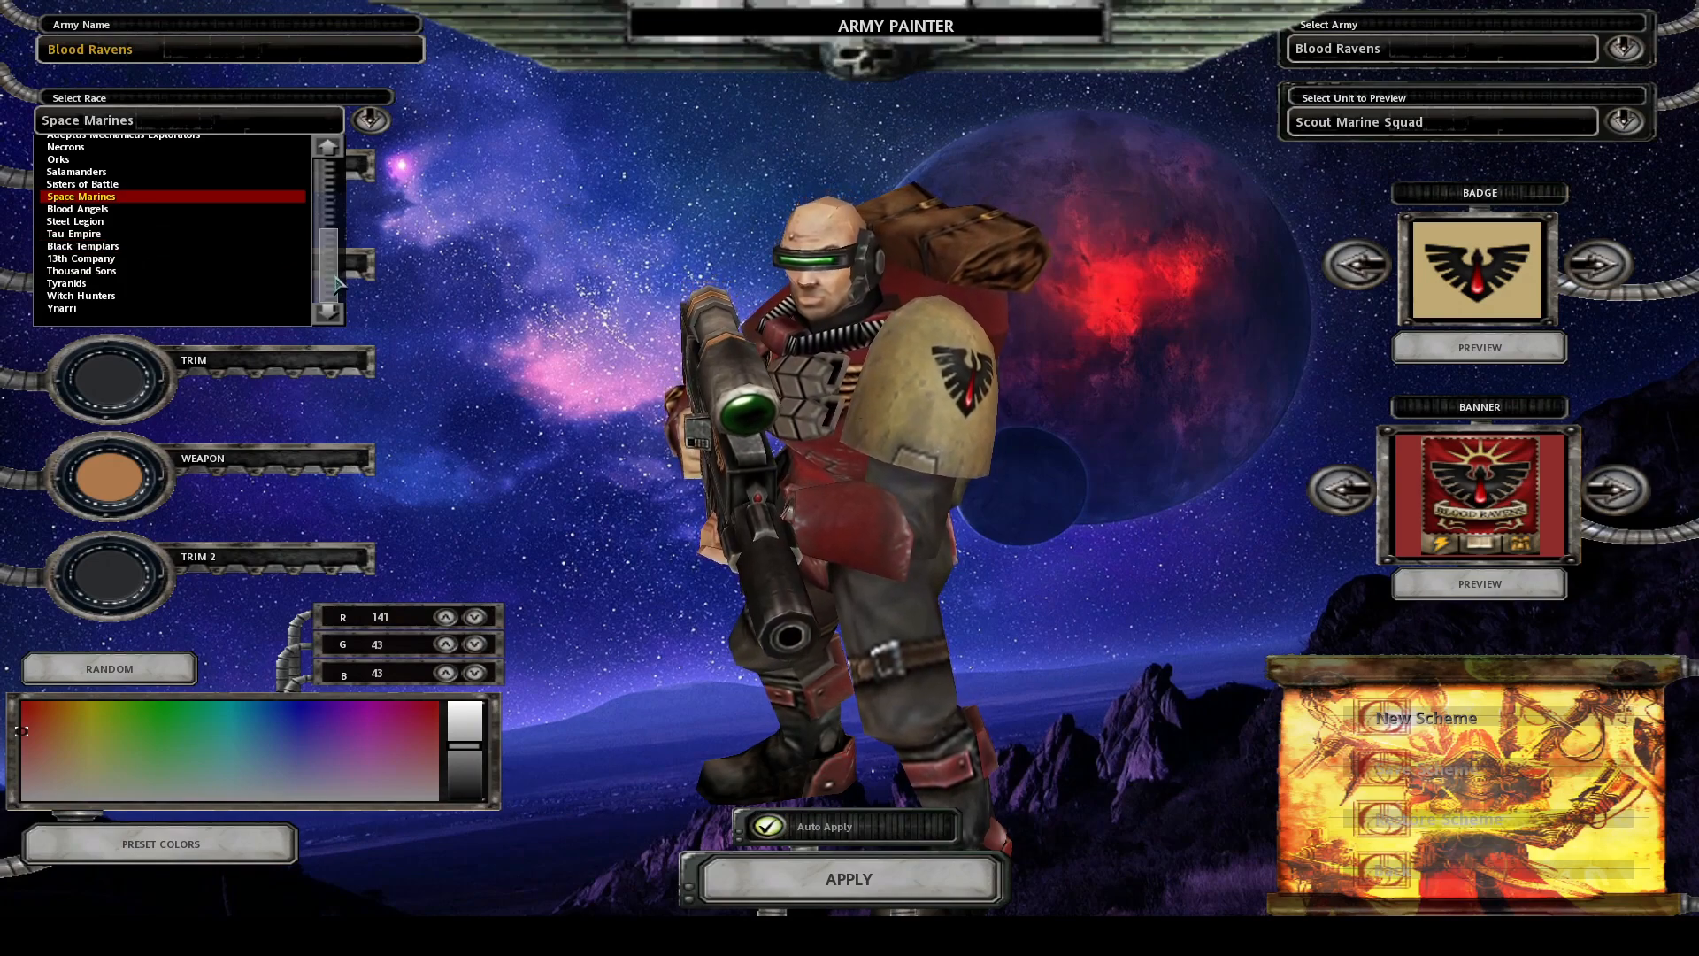
pyautogui.moveTo(337, 284); pyautogui.dragTo(313, 177)
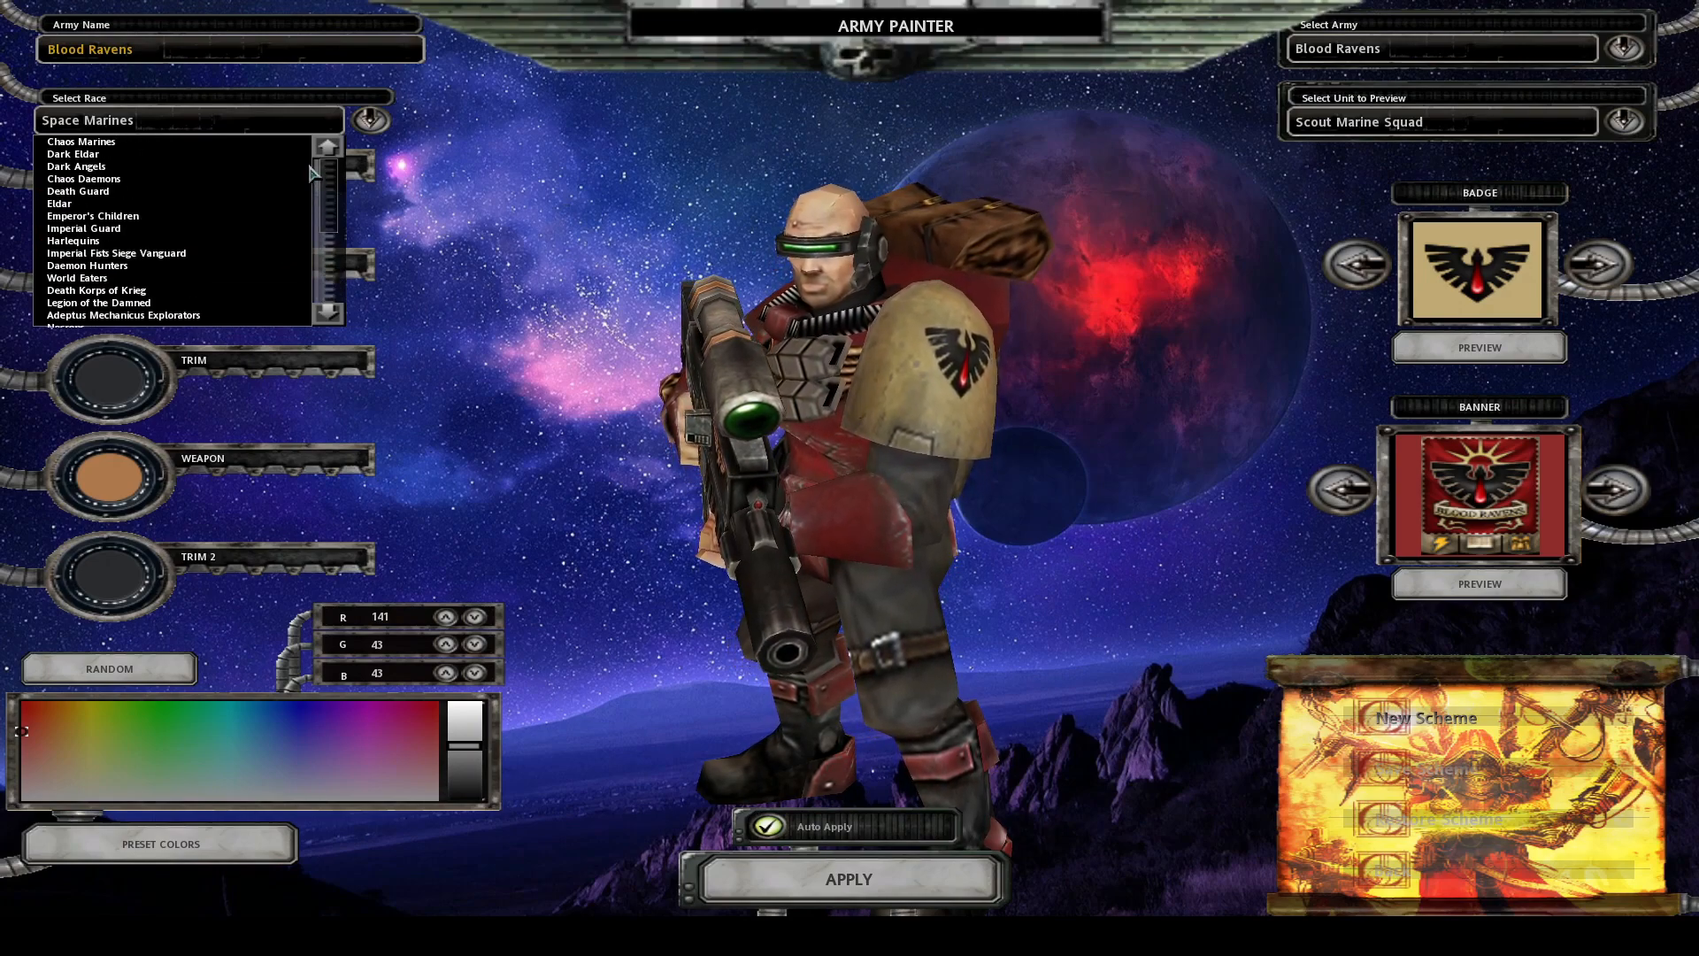
pyautogui.click(140, 216)
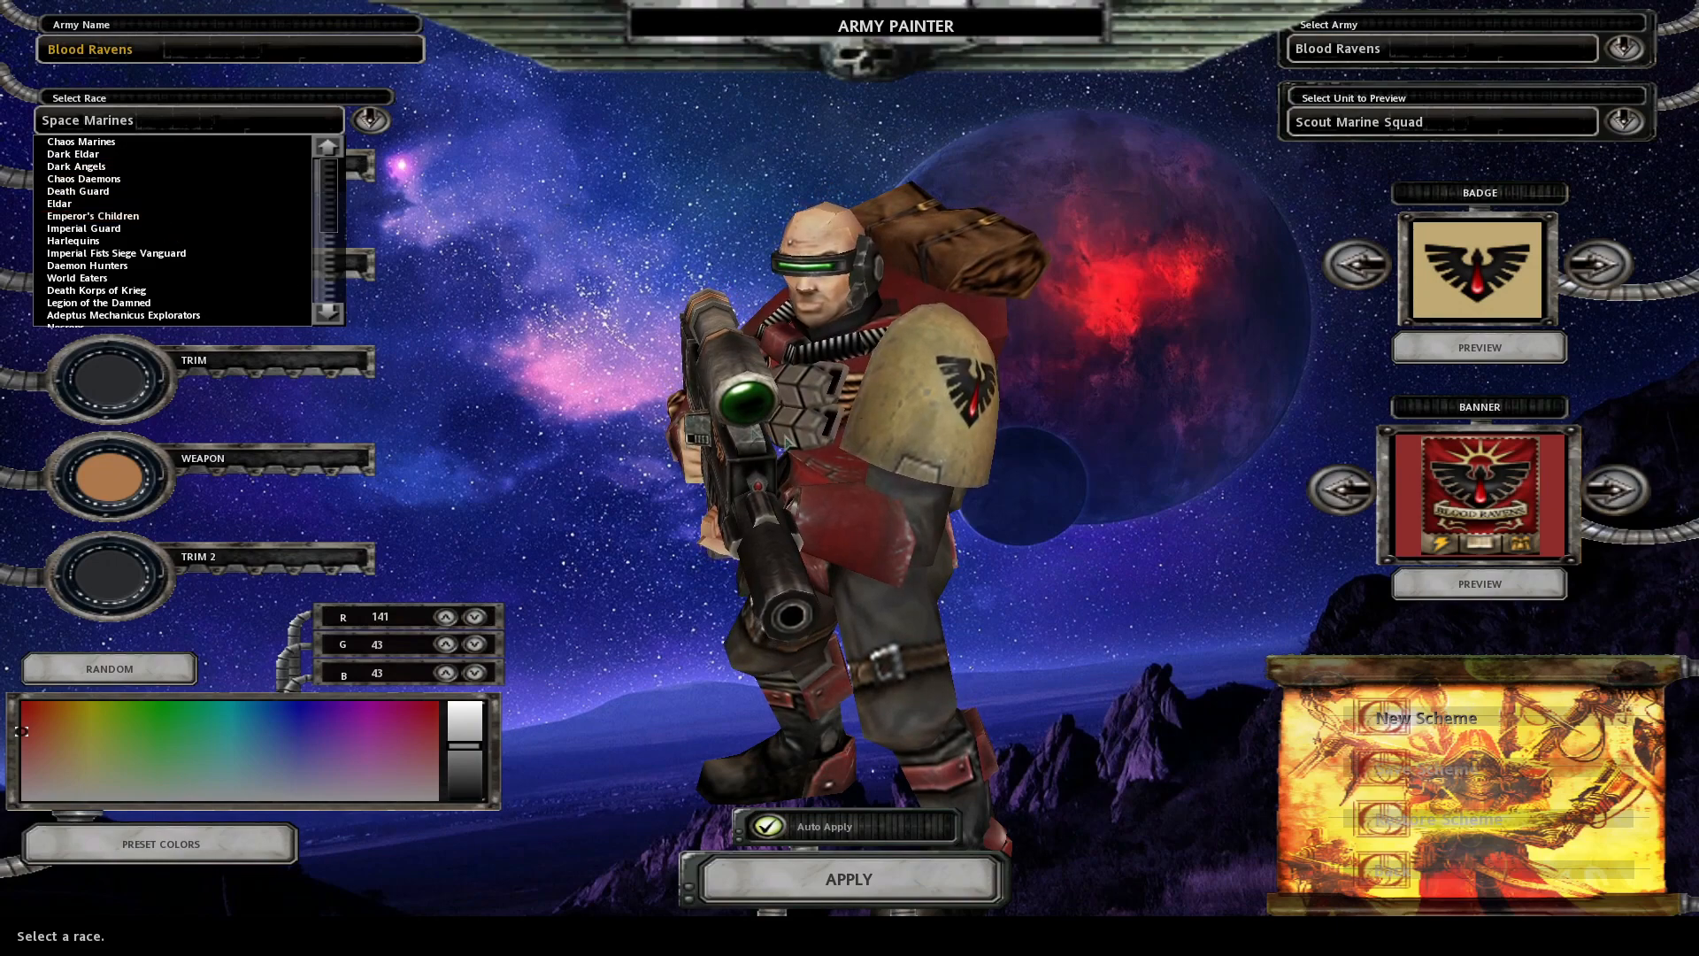
pyautogui.click(1418, 874)
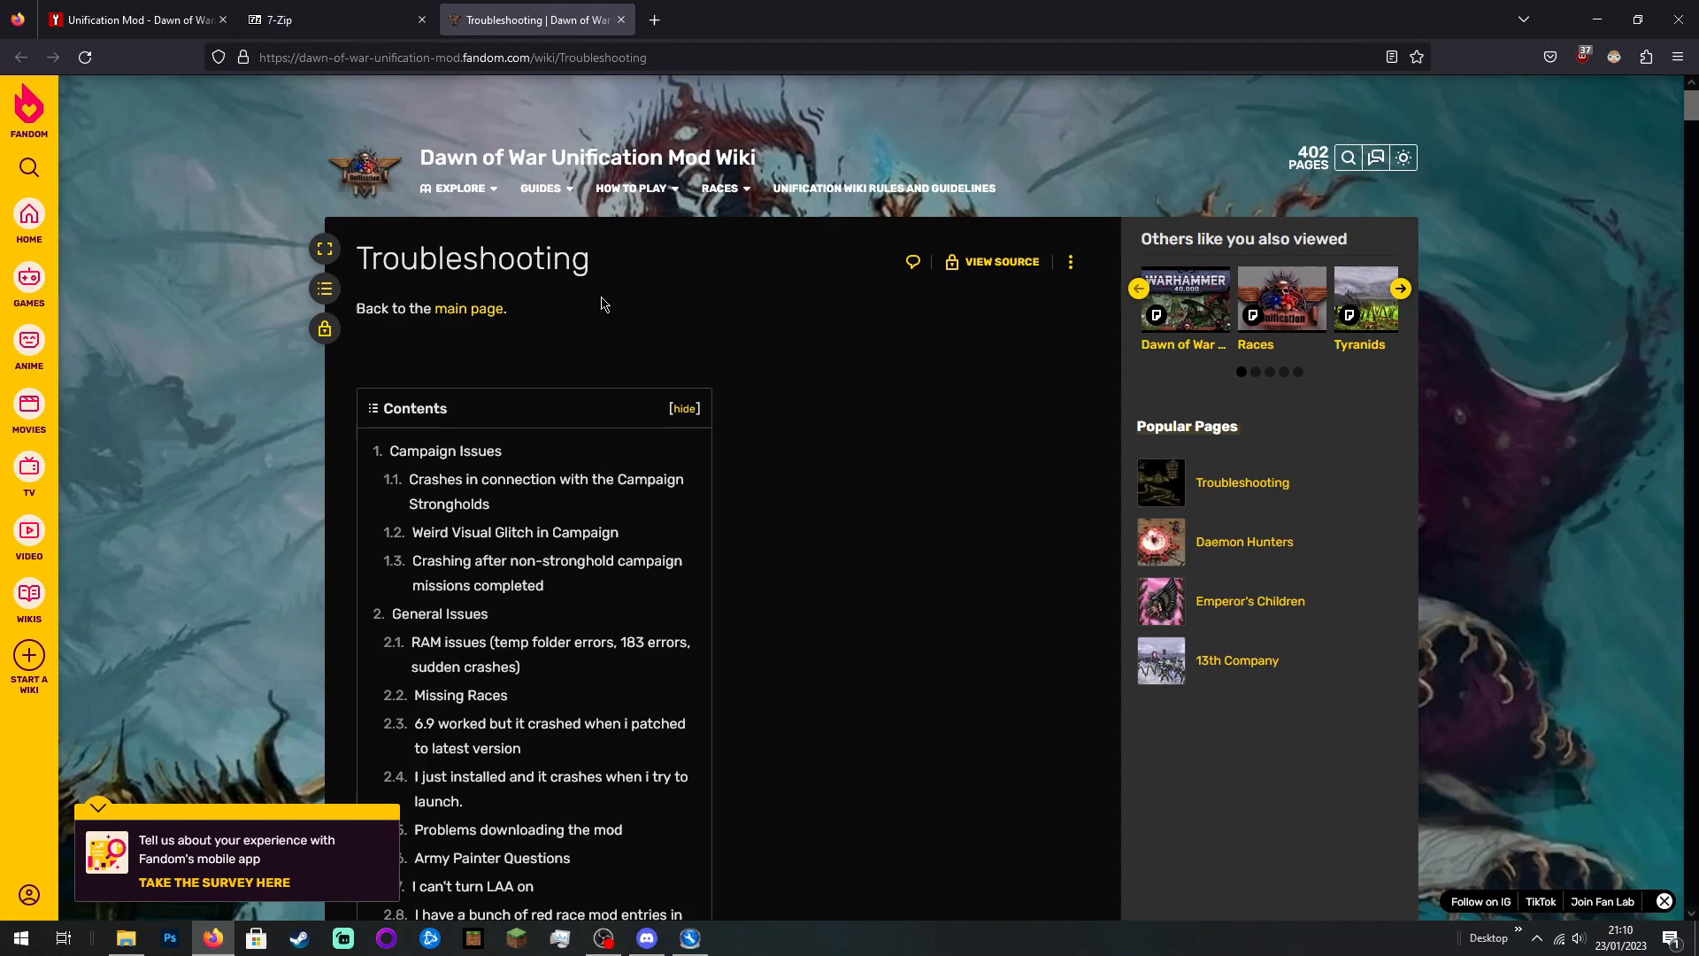
# Step: Examine the table of contents on the Unification Mod Wiki's Troubleshooting page in the browser
pyautogui.scroll(-1, 601, 304)
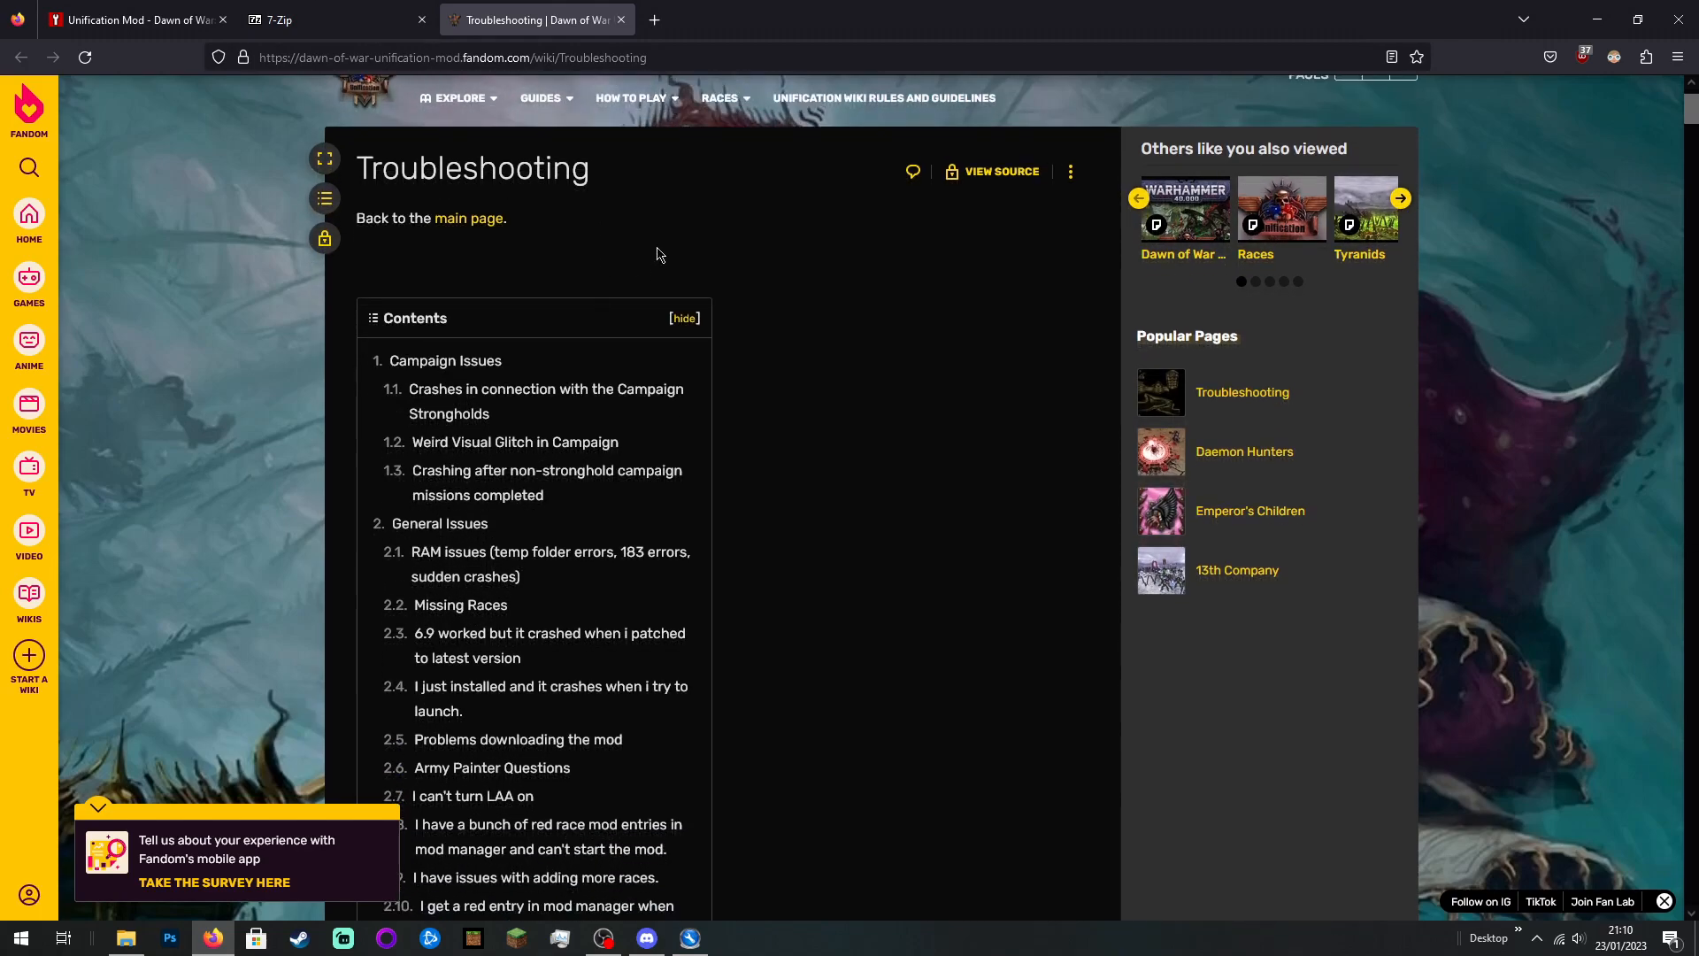
pyautogui.scroll(-1, 656, 254)
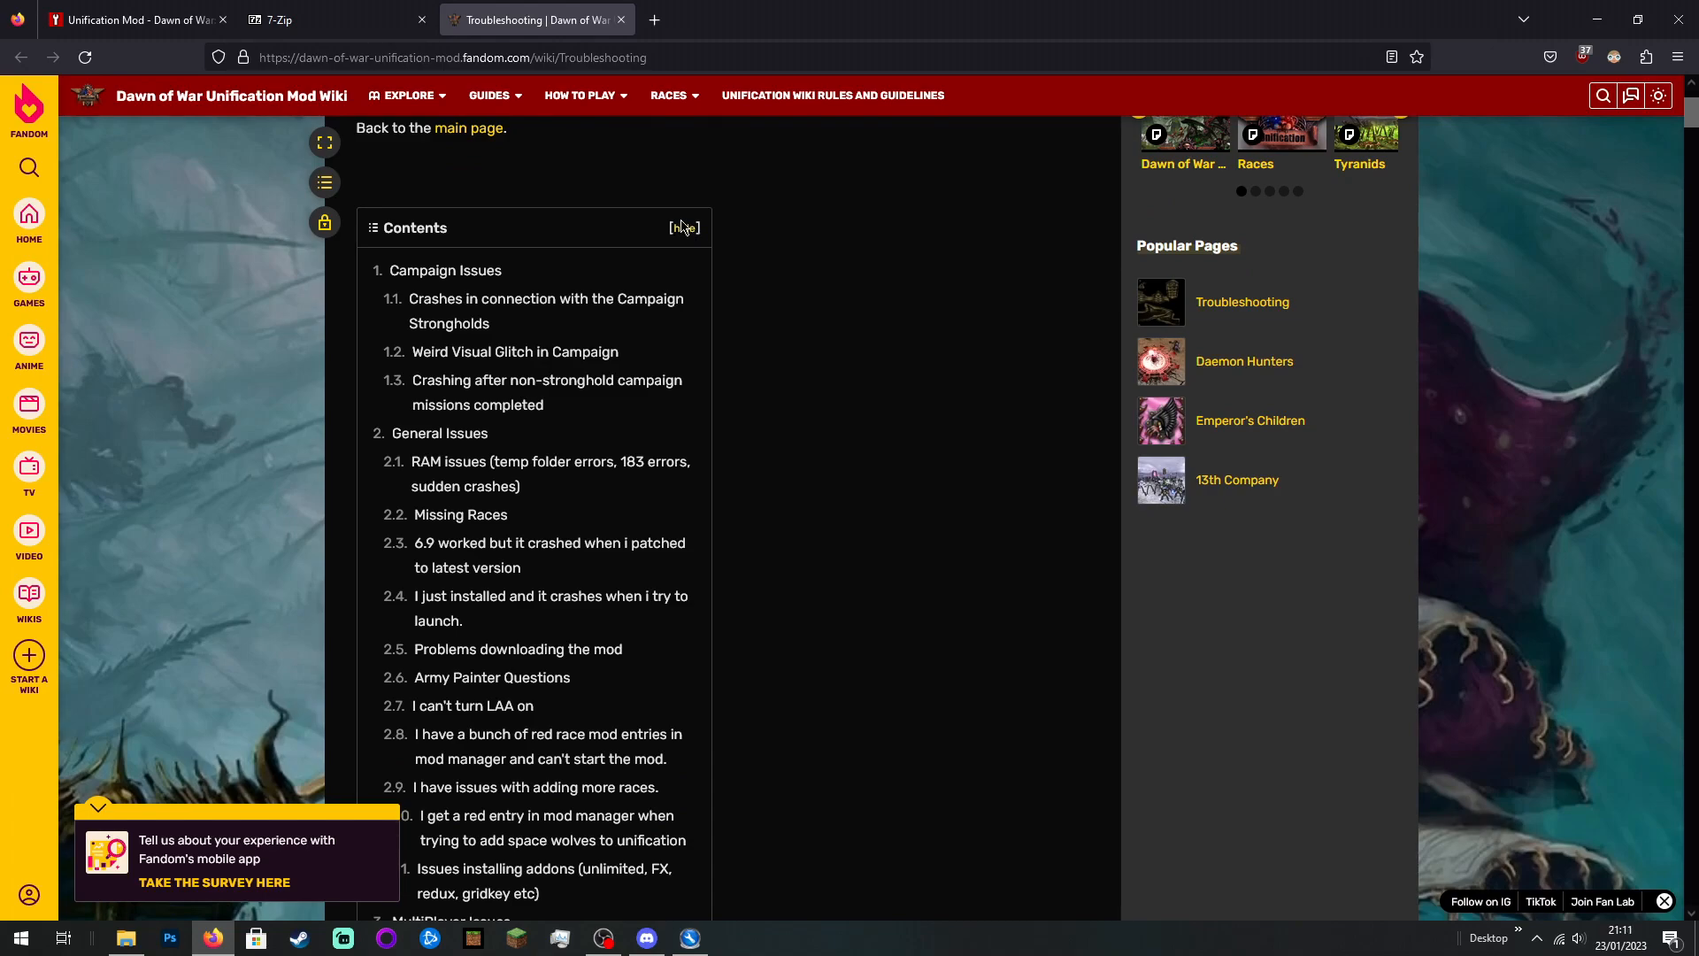
pyautogui.scroll(-1, 576, 258)
pyautogui.scroll(-5, 569, 266)
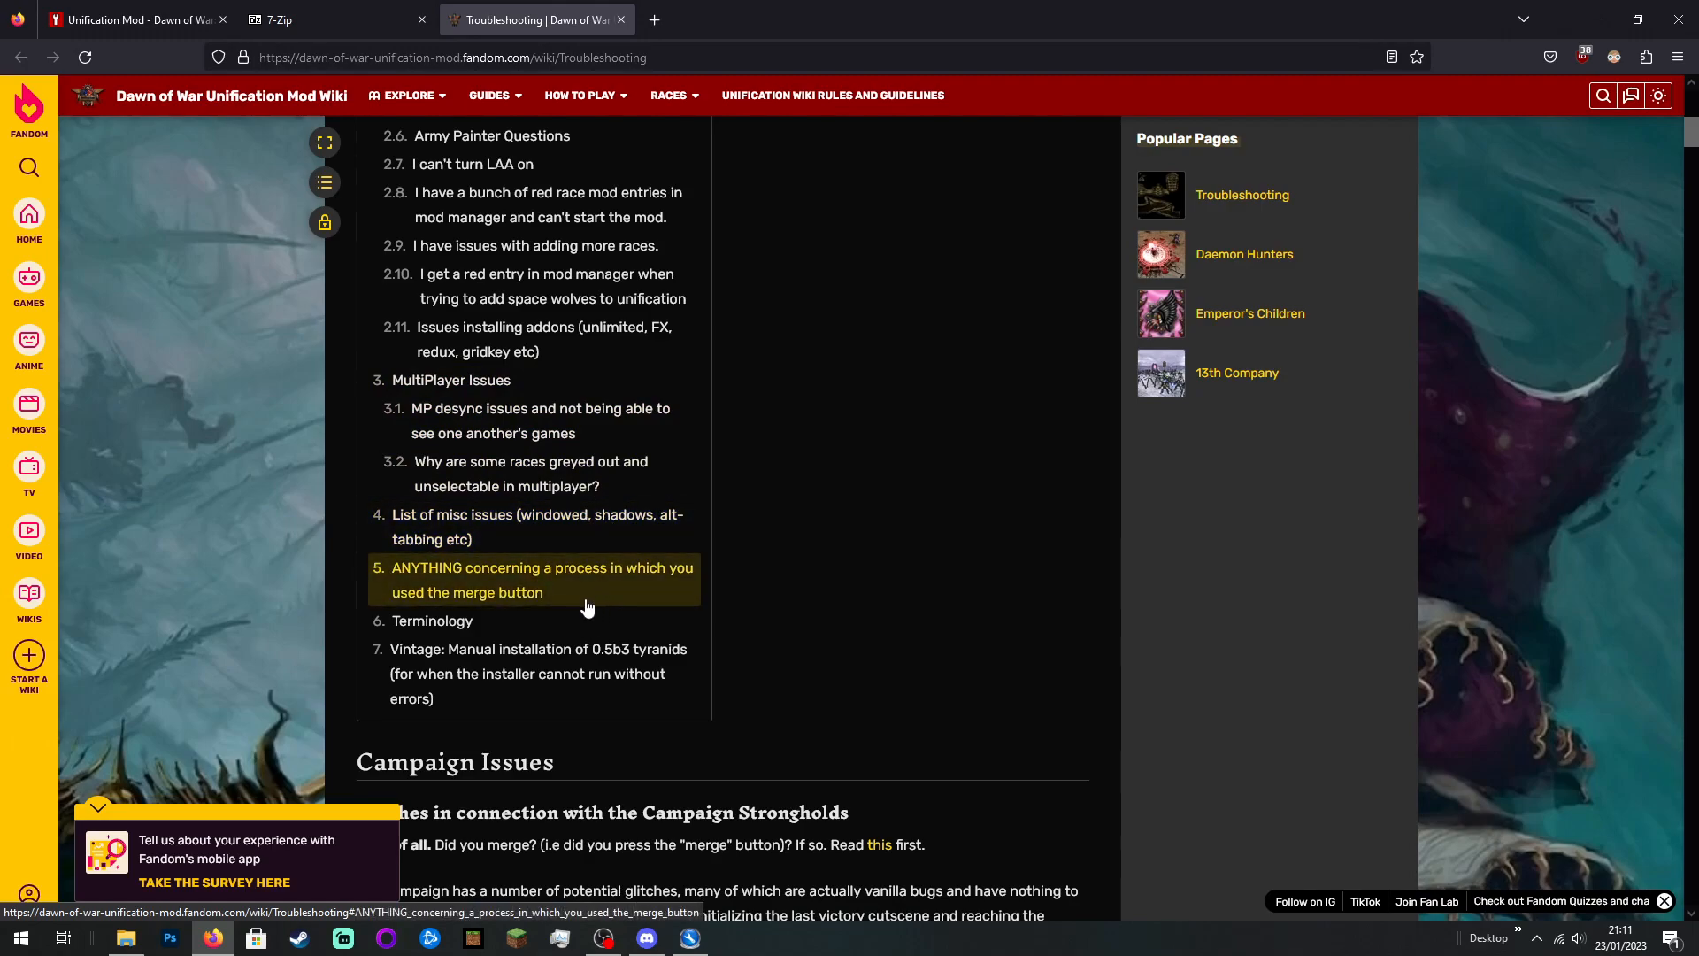
pyautogui.scroll(5, 565, 607)
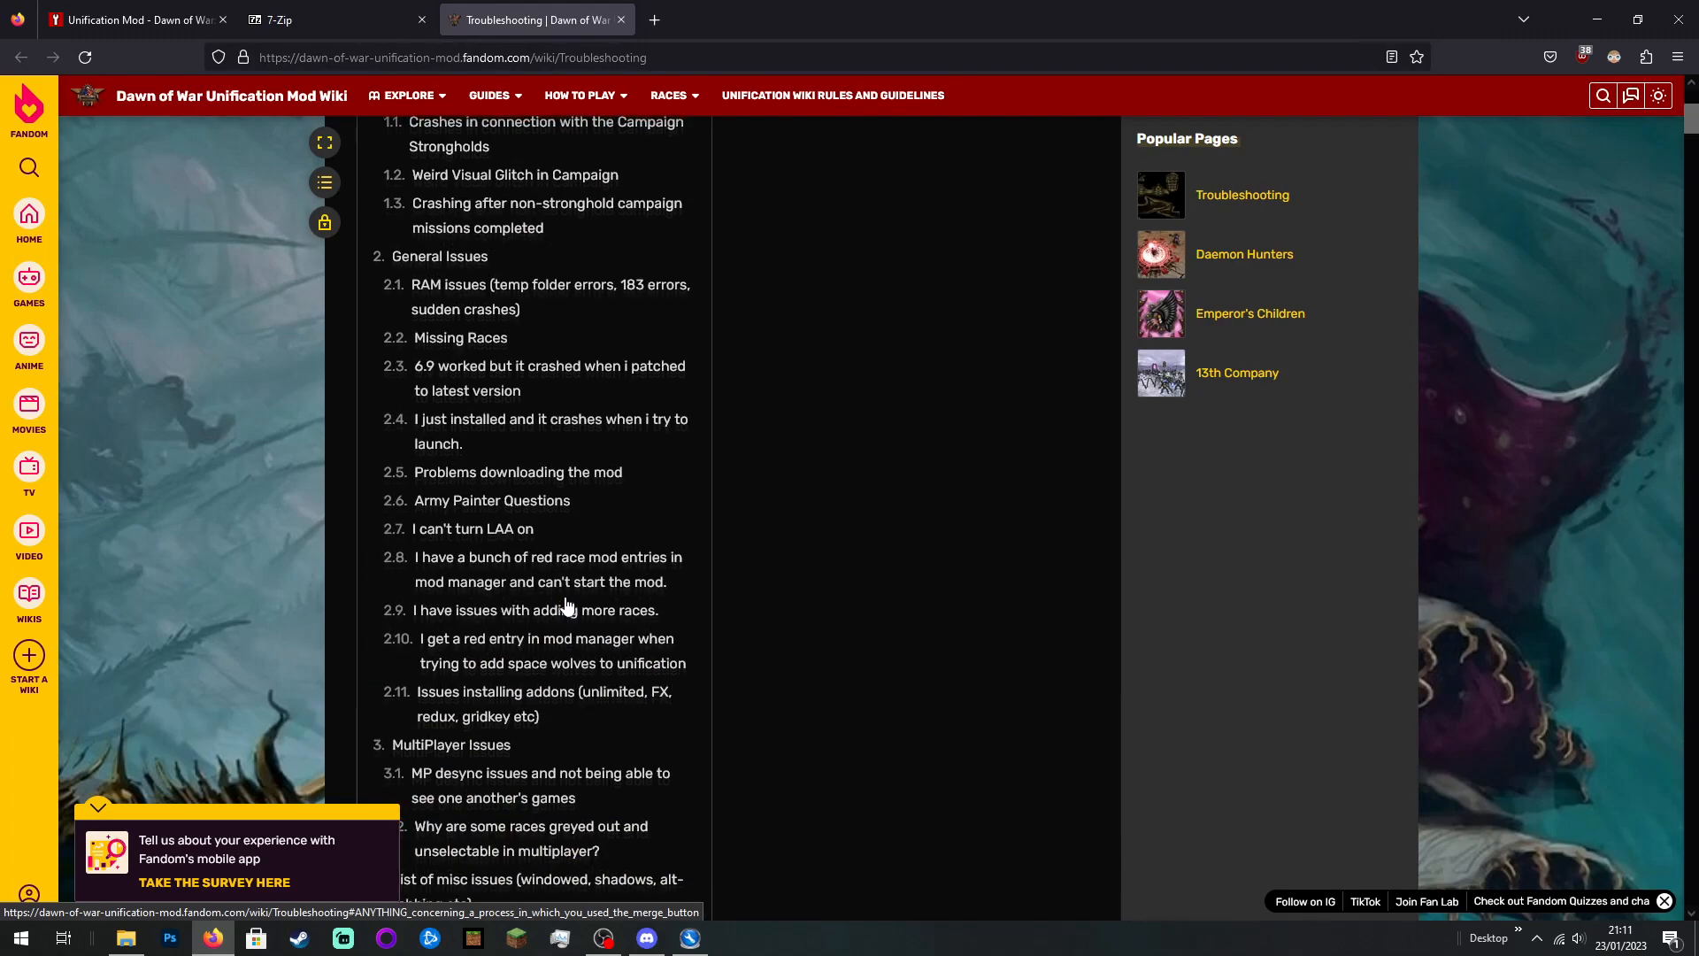
pyautogui.scroll(-1, 549, 584)
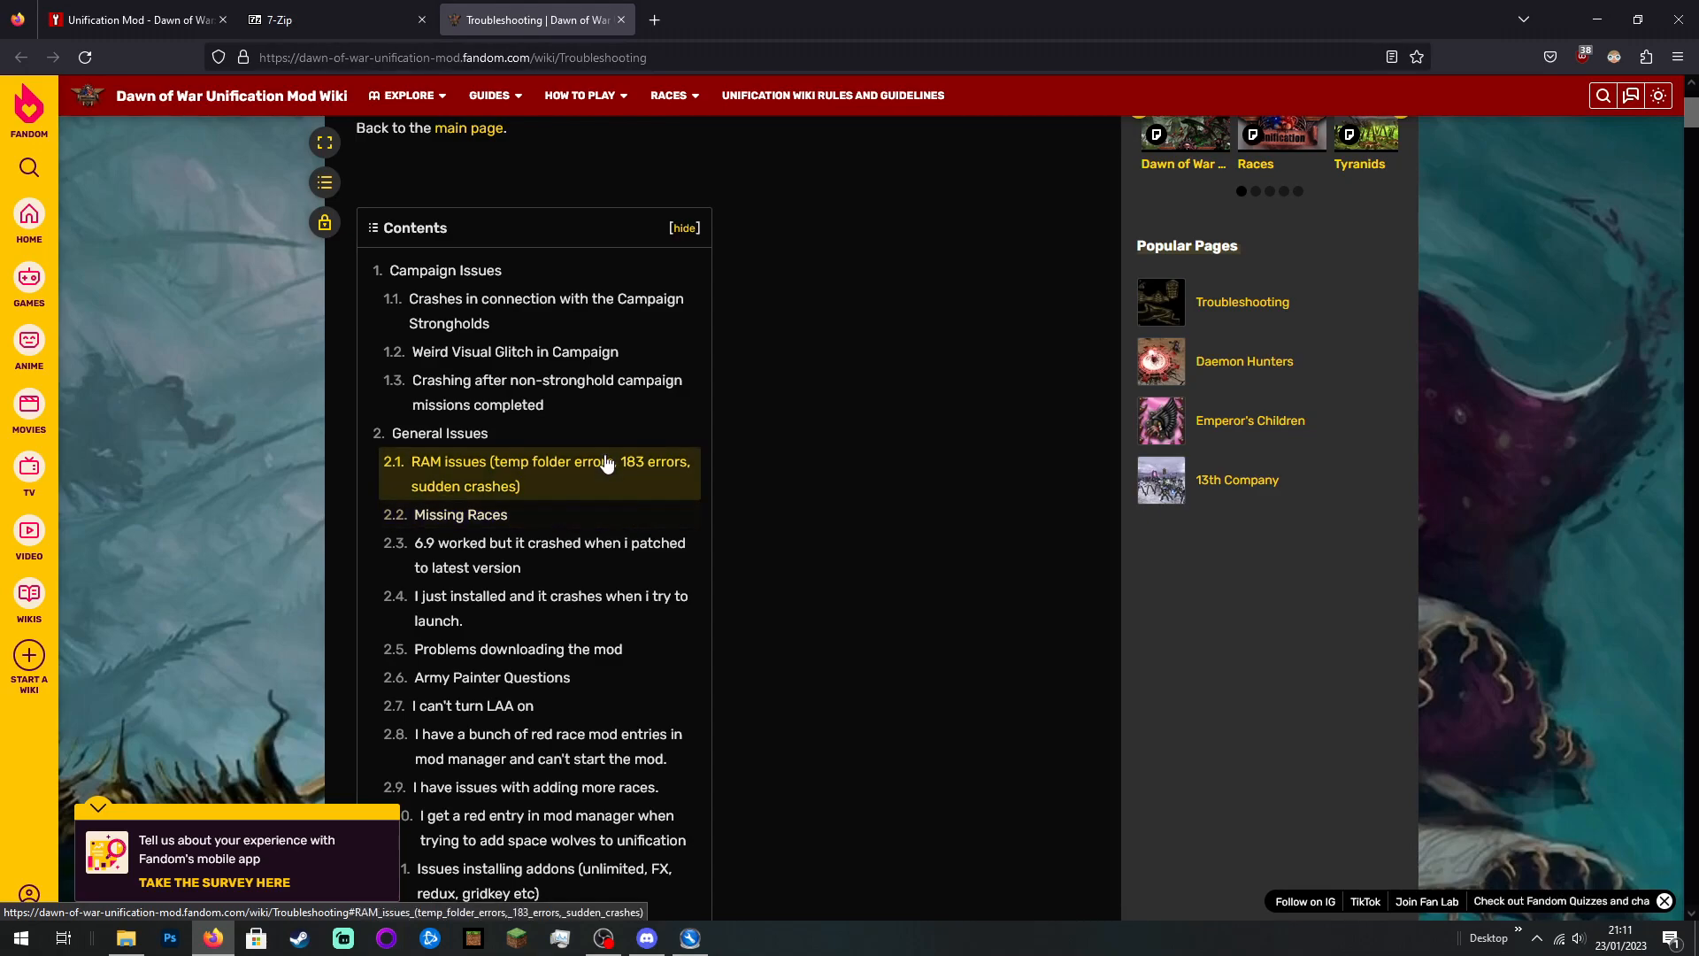
# Step: Go to the wiki section on RAM issues, temp folder errors and 183 errors, and read how the game uses memory
pyautogui.click(447, 467)
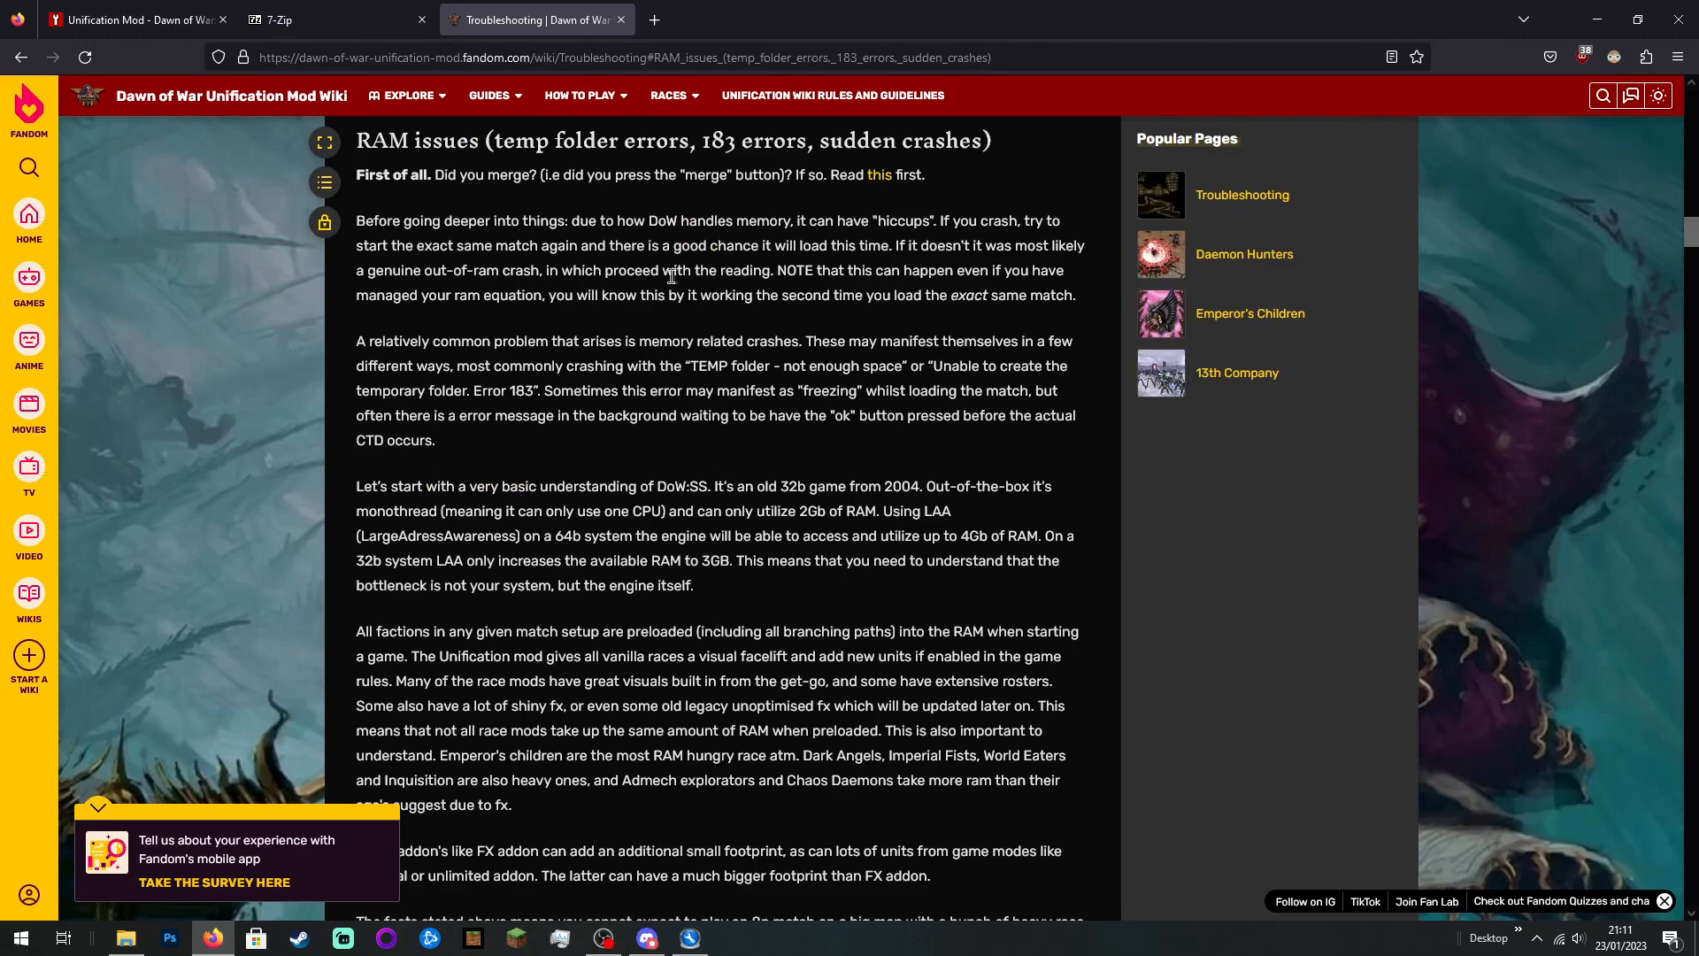
pyautogui.scroll(-1, 512, 250)
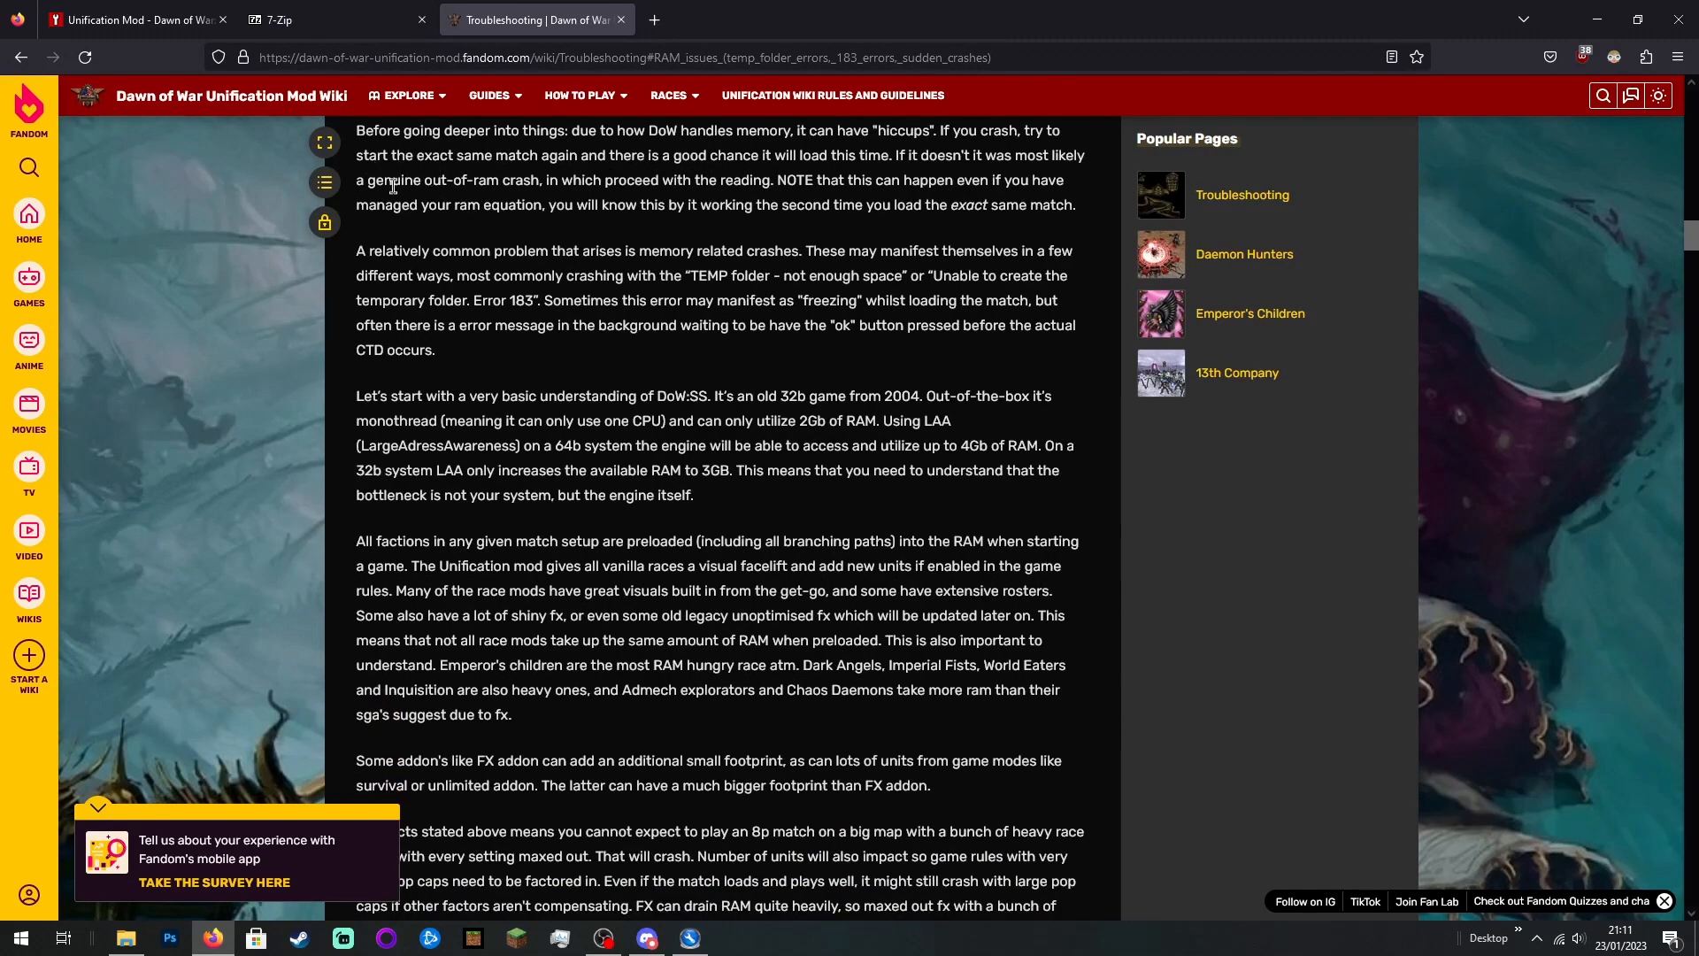
pyautogui.scroll(1, 389, 190)
pyautogui.scroll(-1, 381, 203)
pyautogui.scroll(-1, 415, 223)
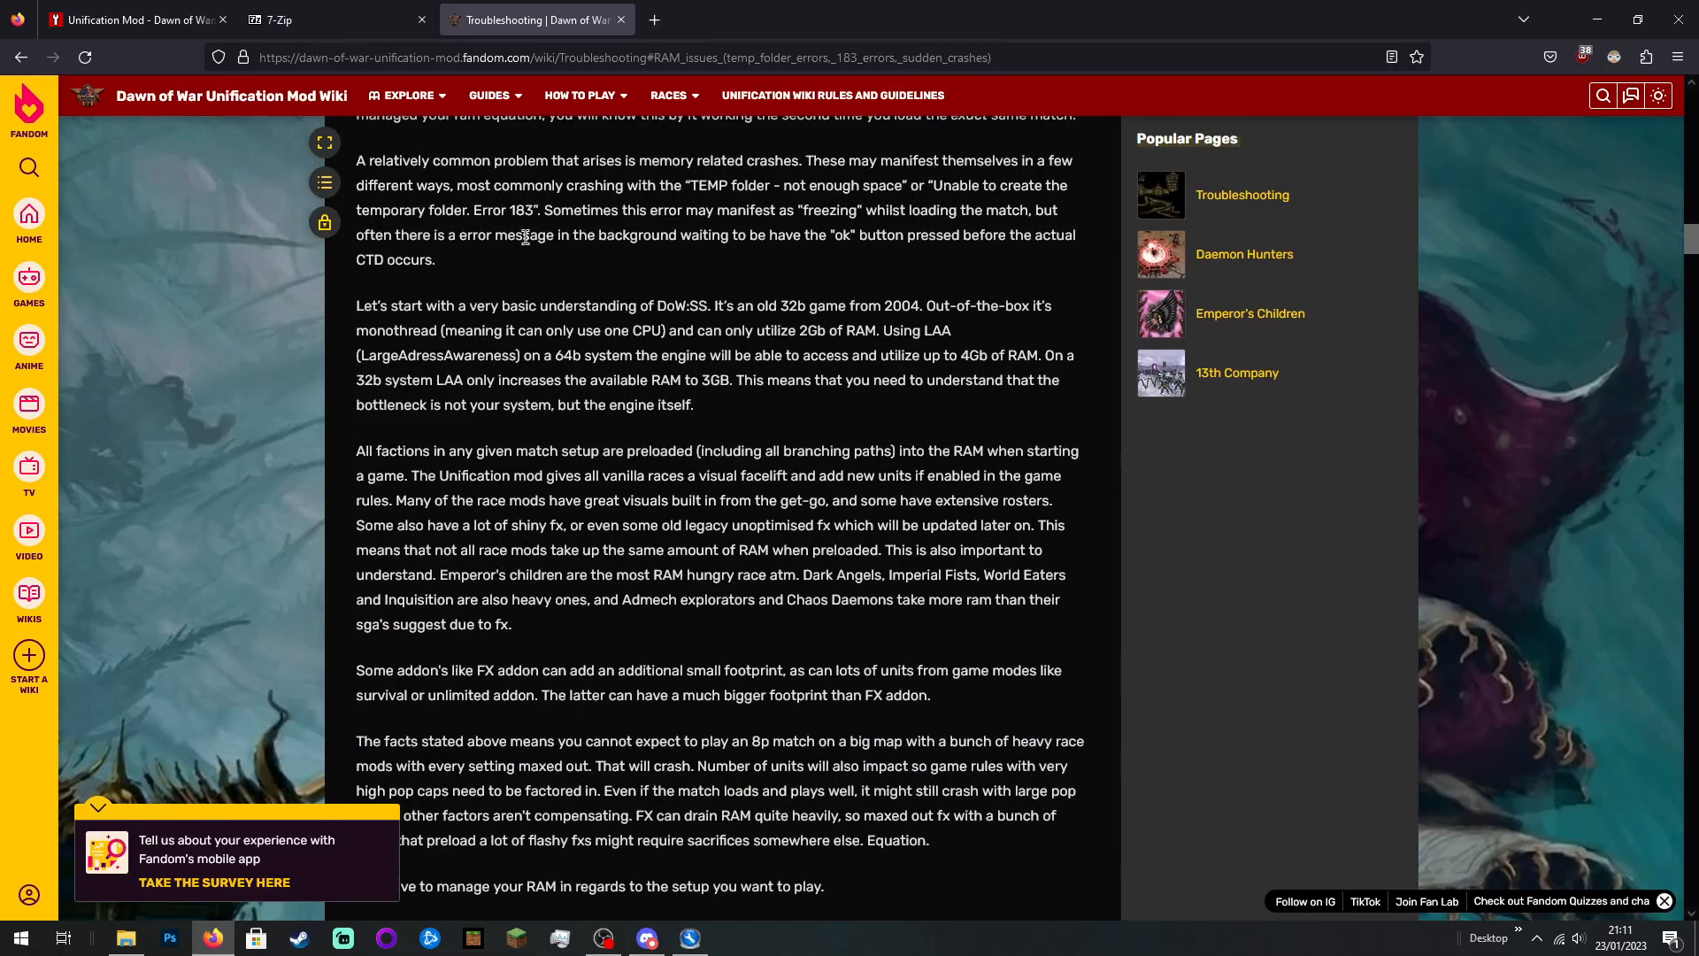
pyautogui.scroll(-8, 849, 387)
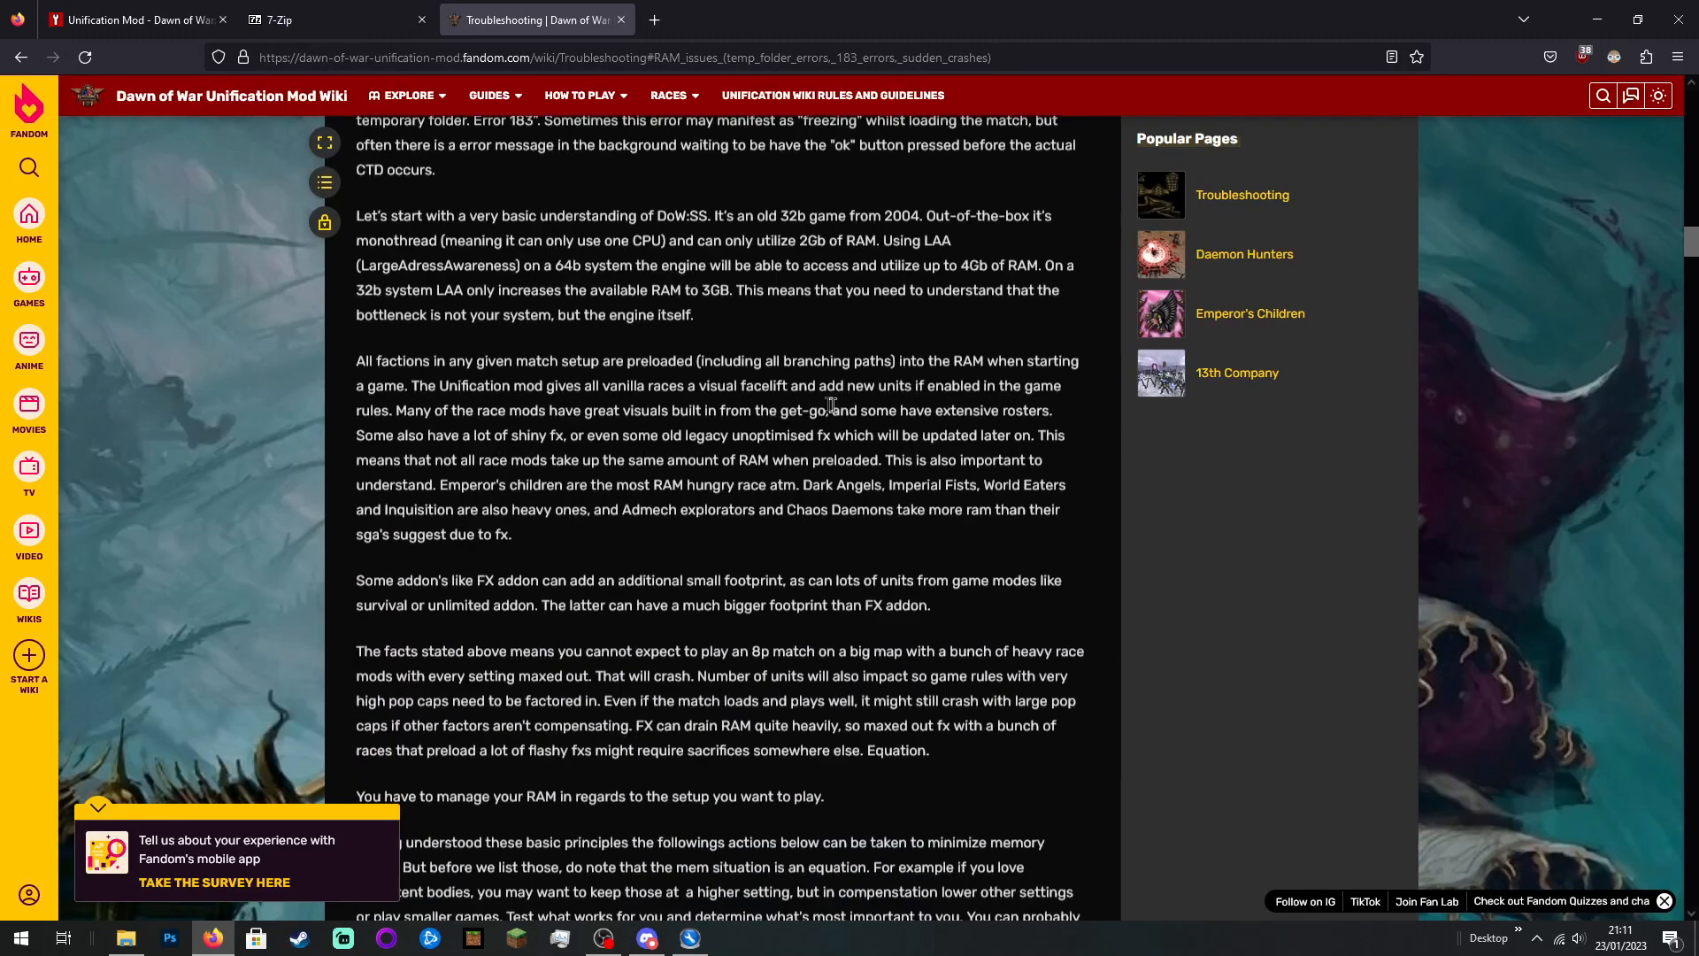
# Step: Read the tiered recommendations for reducing memory crashes, from Tier 0 through Tier 3, in the RAM issues section
pyautogui.scroll(-3, 896, 389)
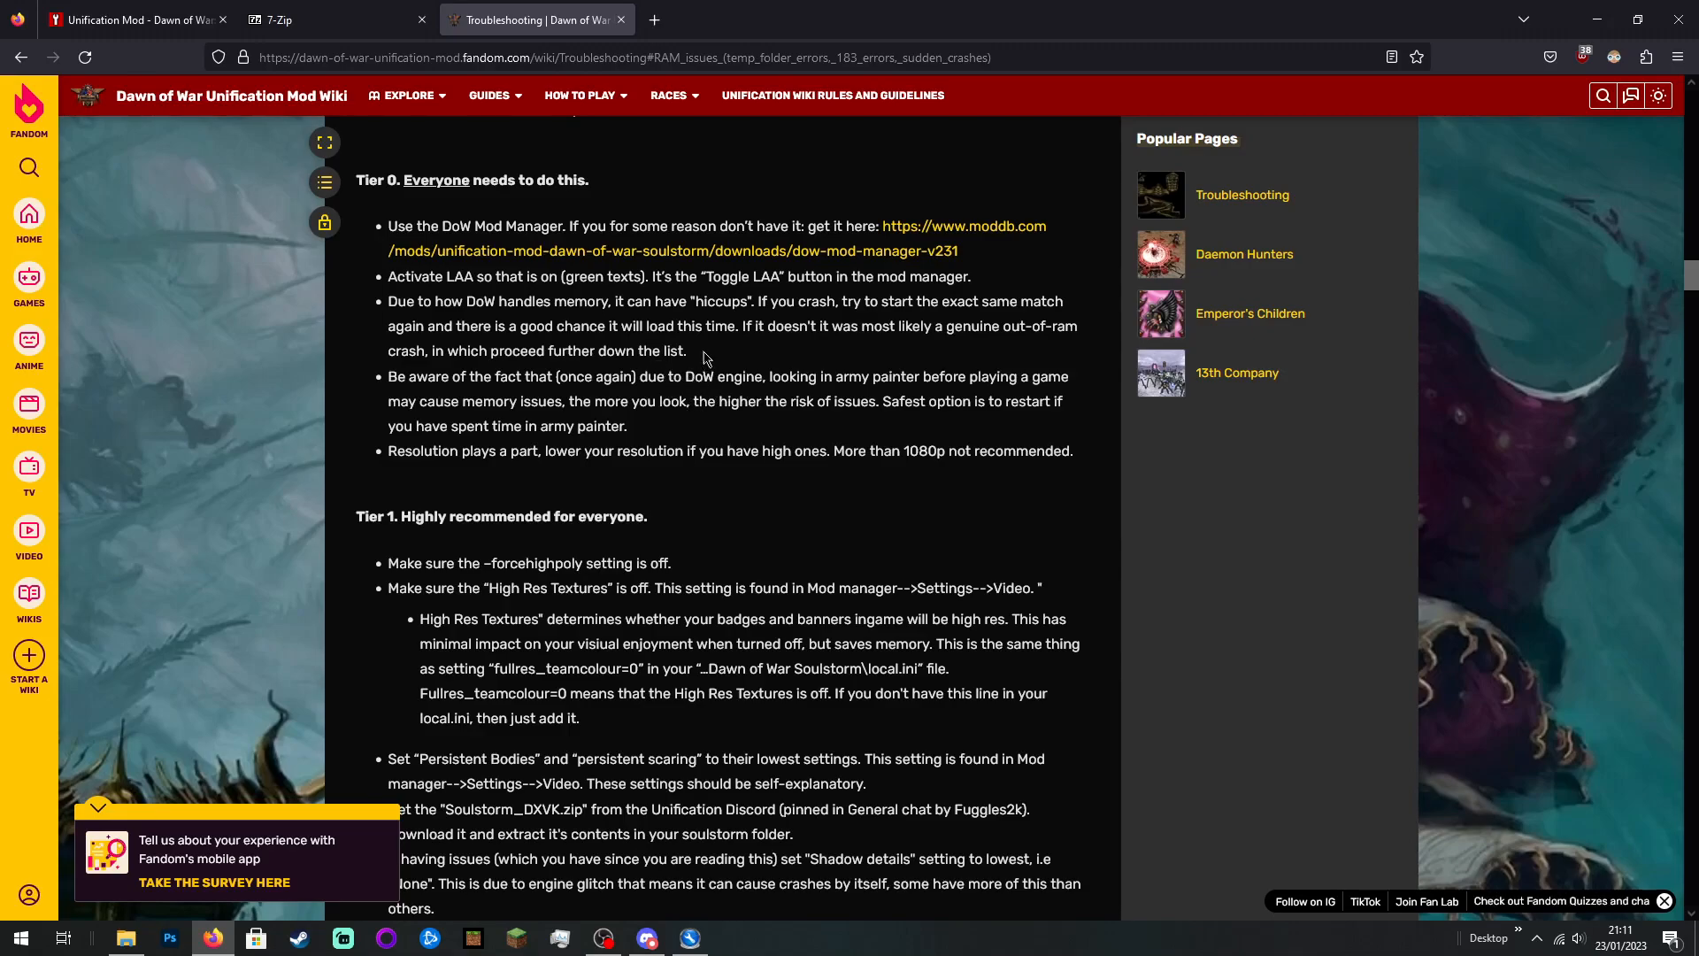
pyautogui.scroll(-1, 705, 352)
pyautogui.scroll(1, 705, 351)
pyautogui.scroll(-1, 750, 347)
pyautogui.scroll(-1, 752, 341)
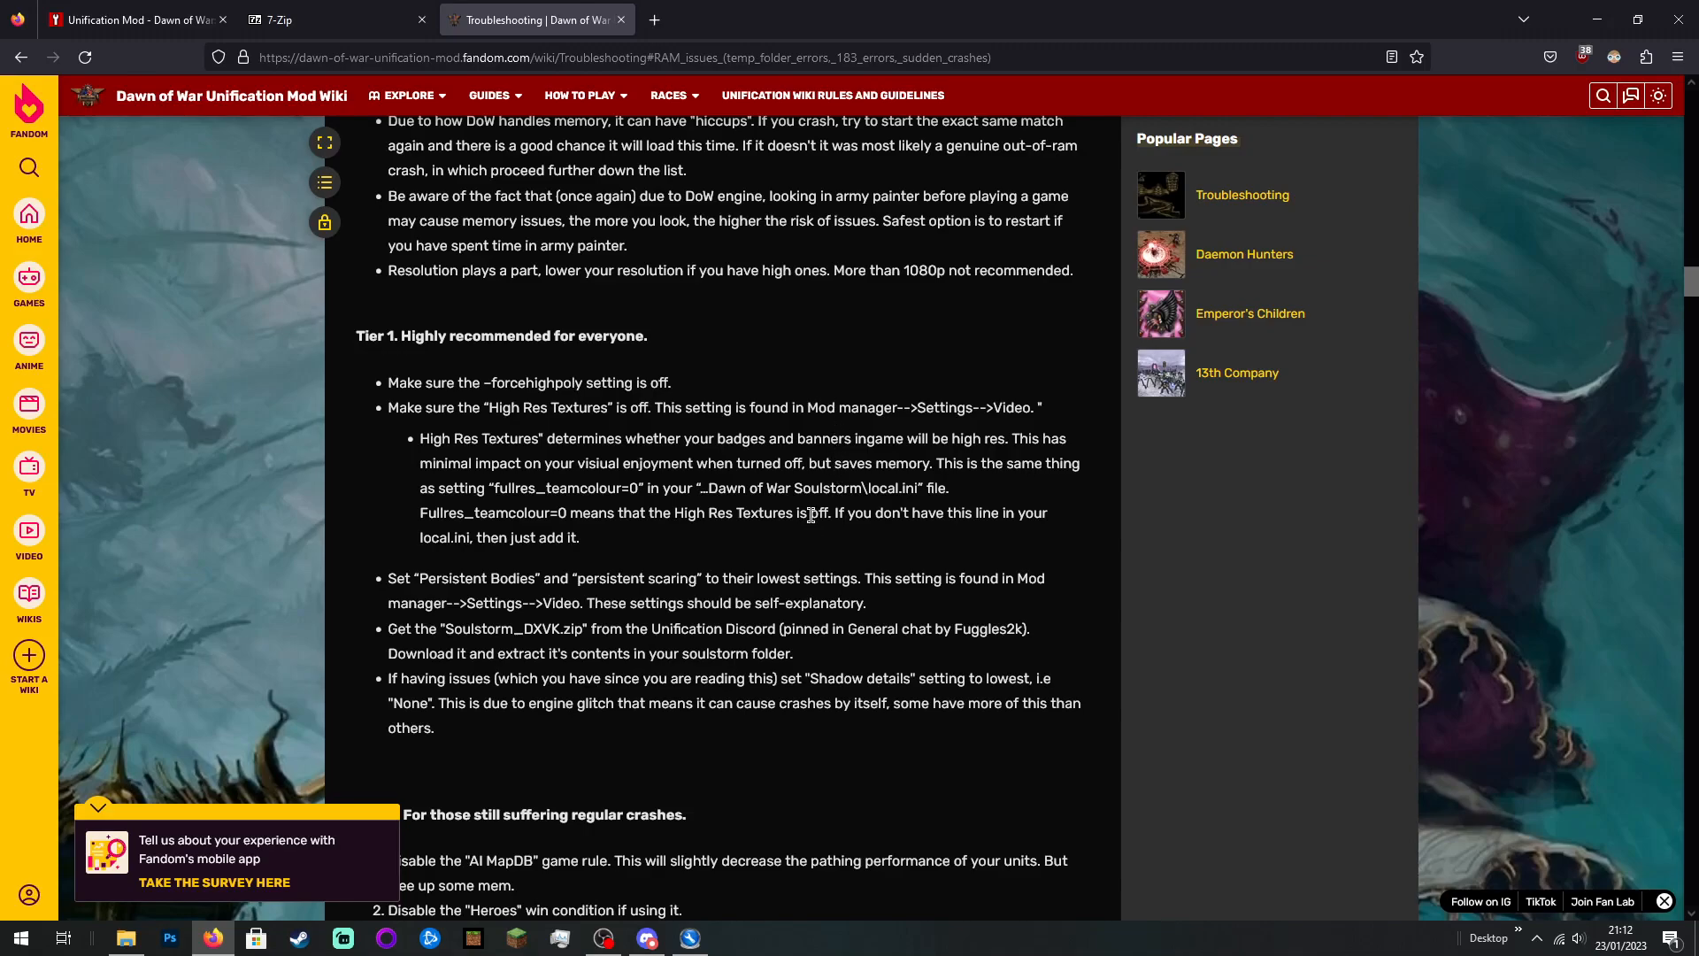
pyautogui.scroll(-3, 761, 491)
pyautogui.scroll(-5, 758, 485)
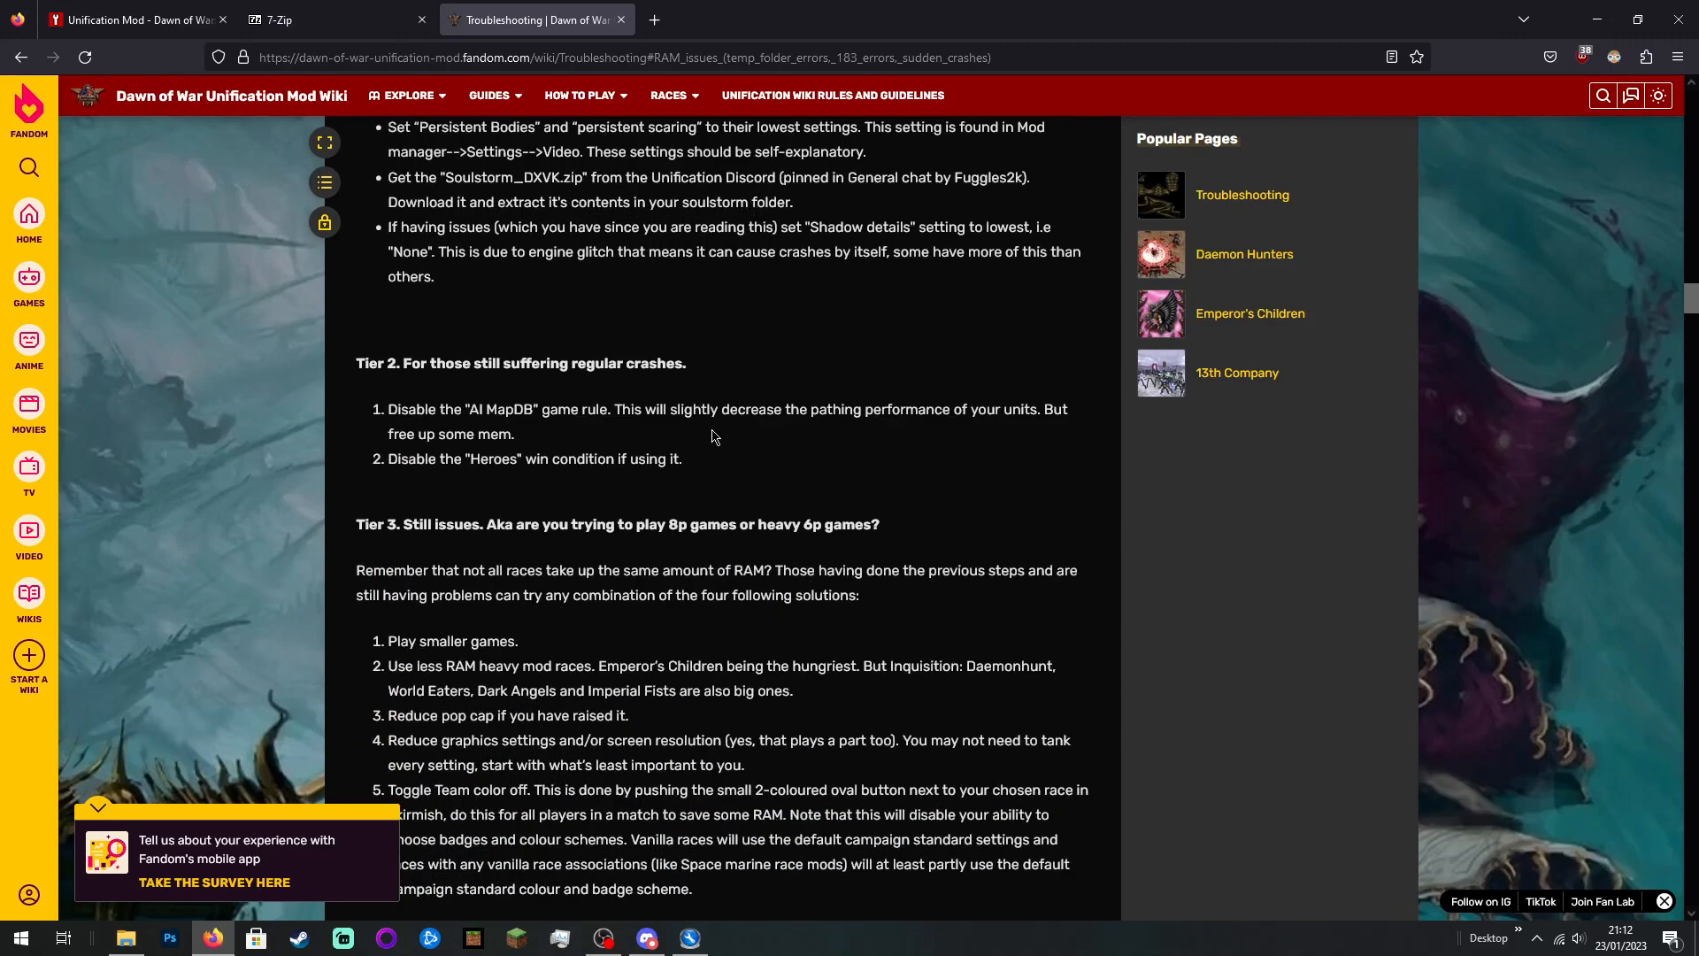
pyautogui.scroll(-2, 716, 433)
pyautogui.scroll(-2, 732, 423)
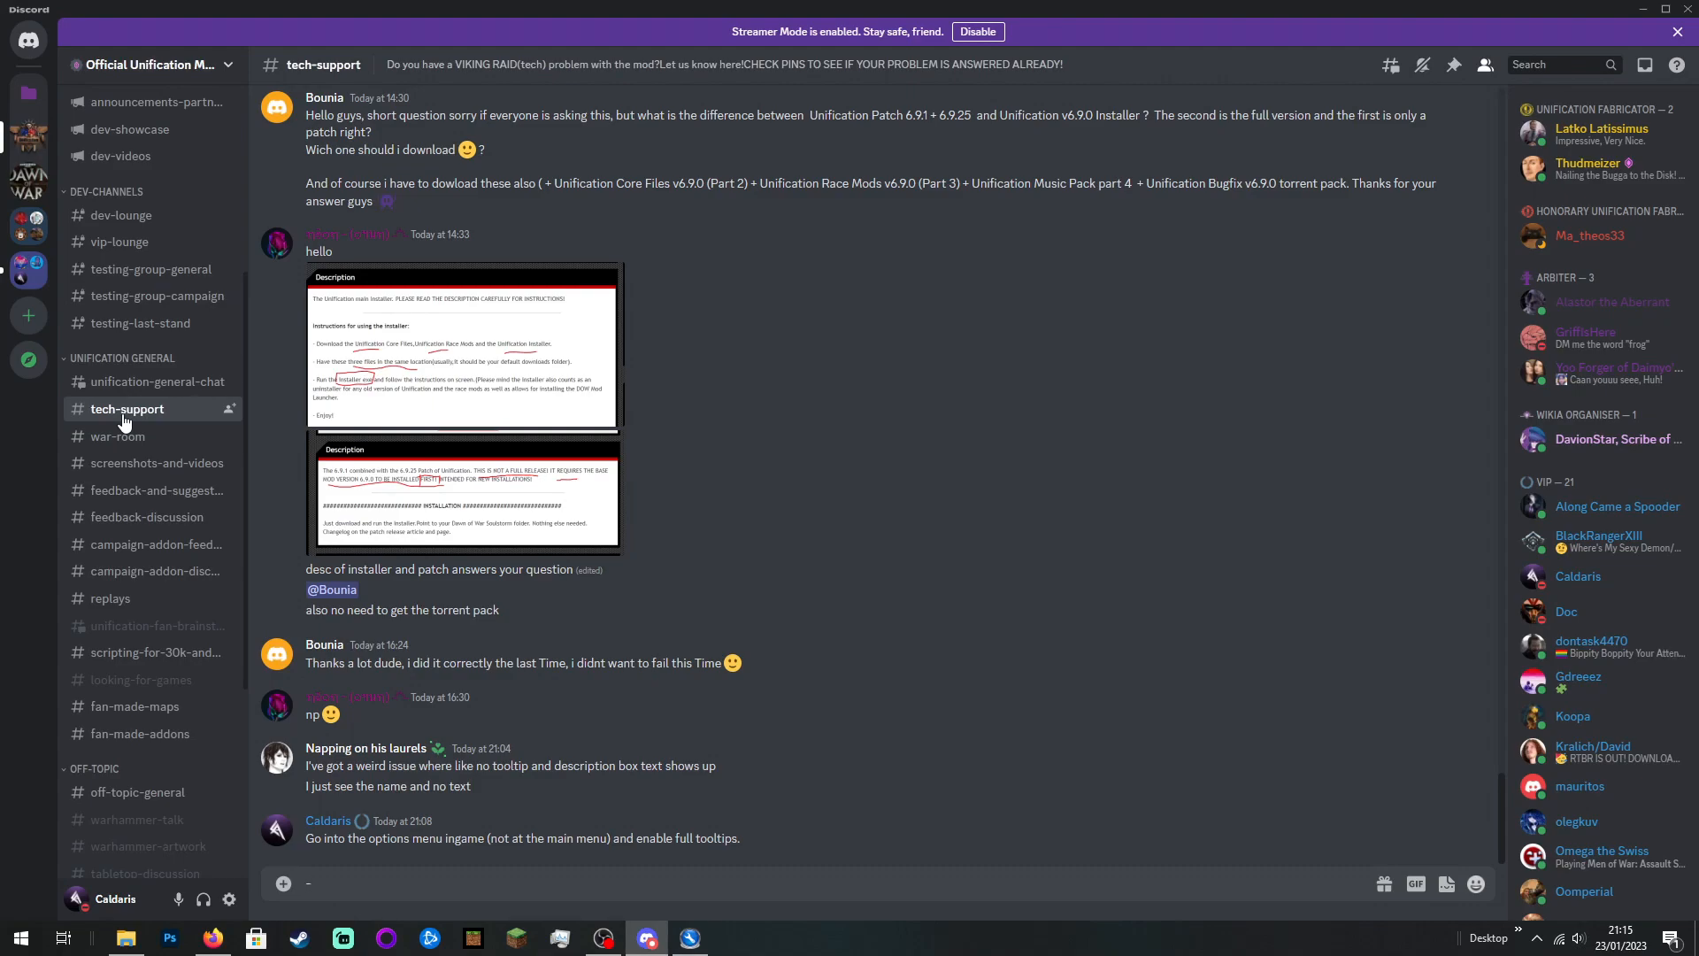
# Step: Open the frequently-asked-questions channel on the official Unification Discord server and read back through its earlier entries
pyautogui.scroll(5, 141, 363)
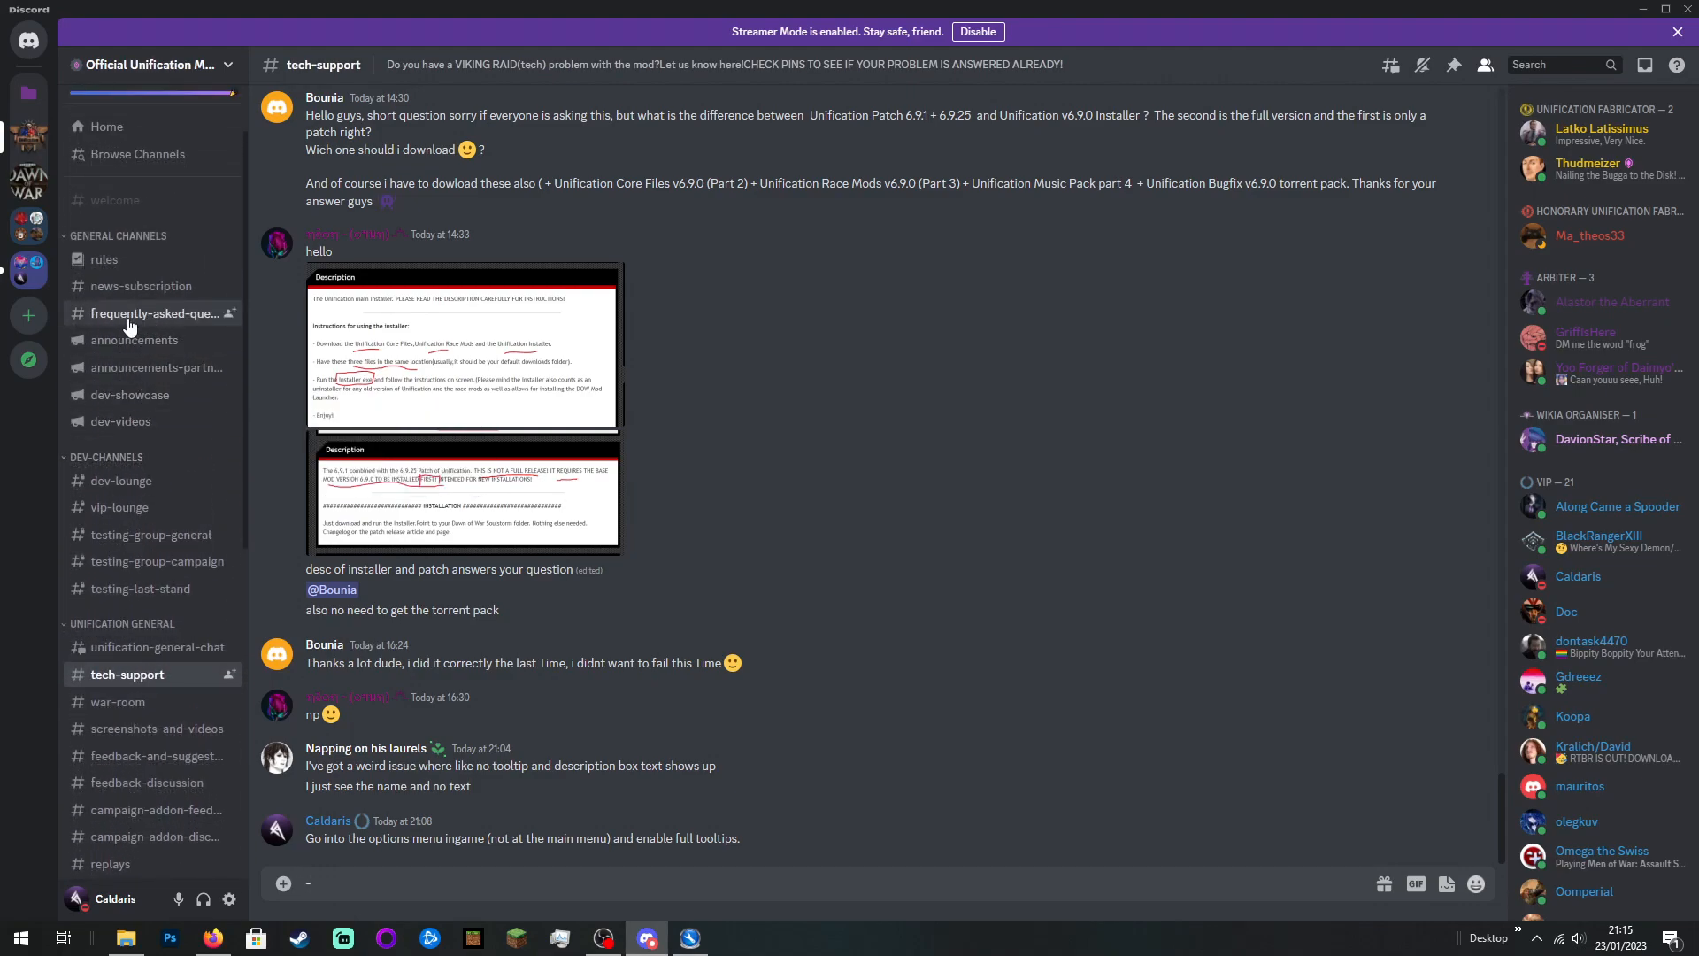
pyautogui.click(130, 318)
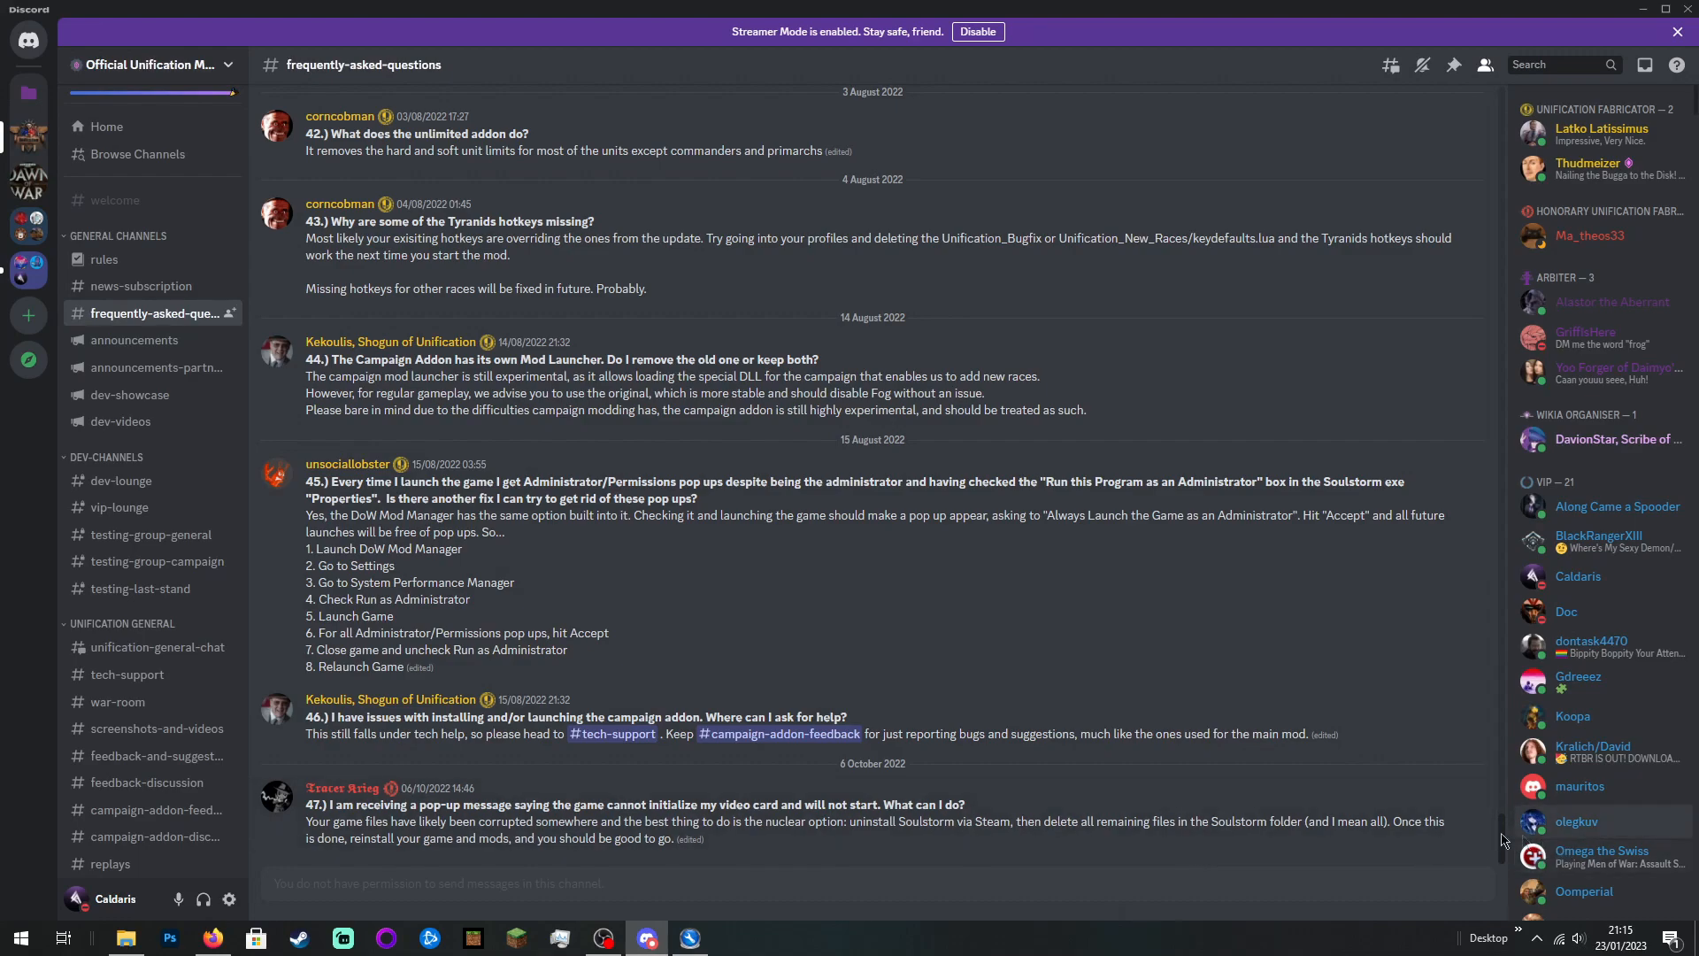
pyautogui.moveTo(1501, 848); pyautogui.dragTo(1428, 487)
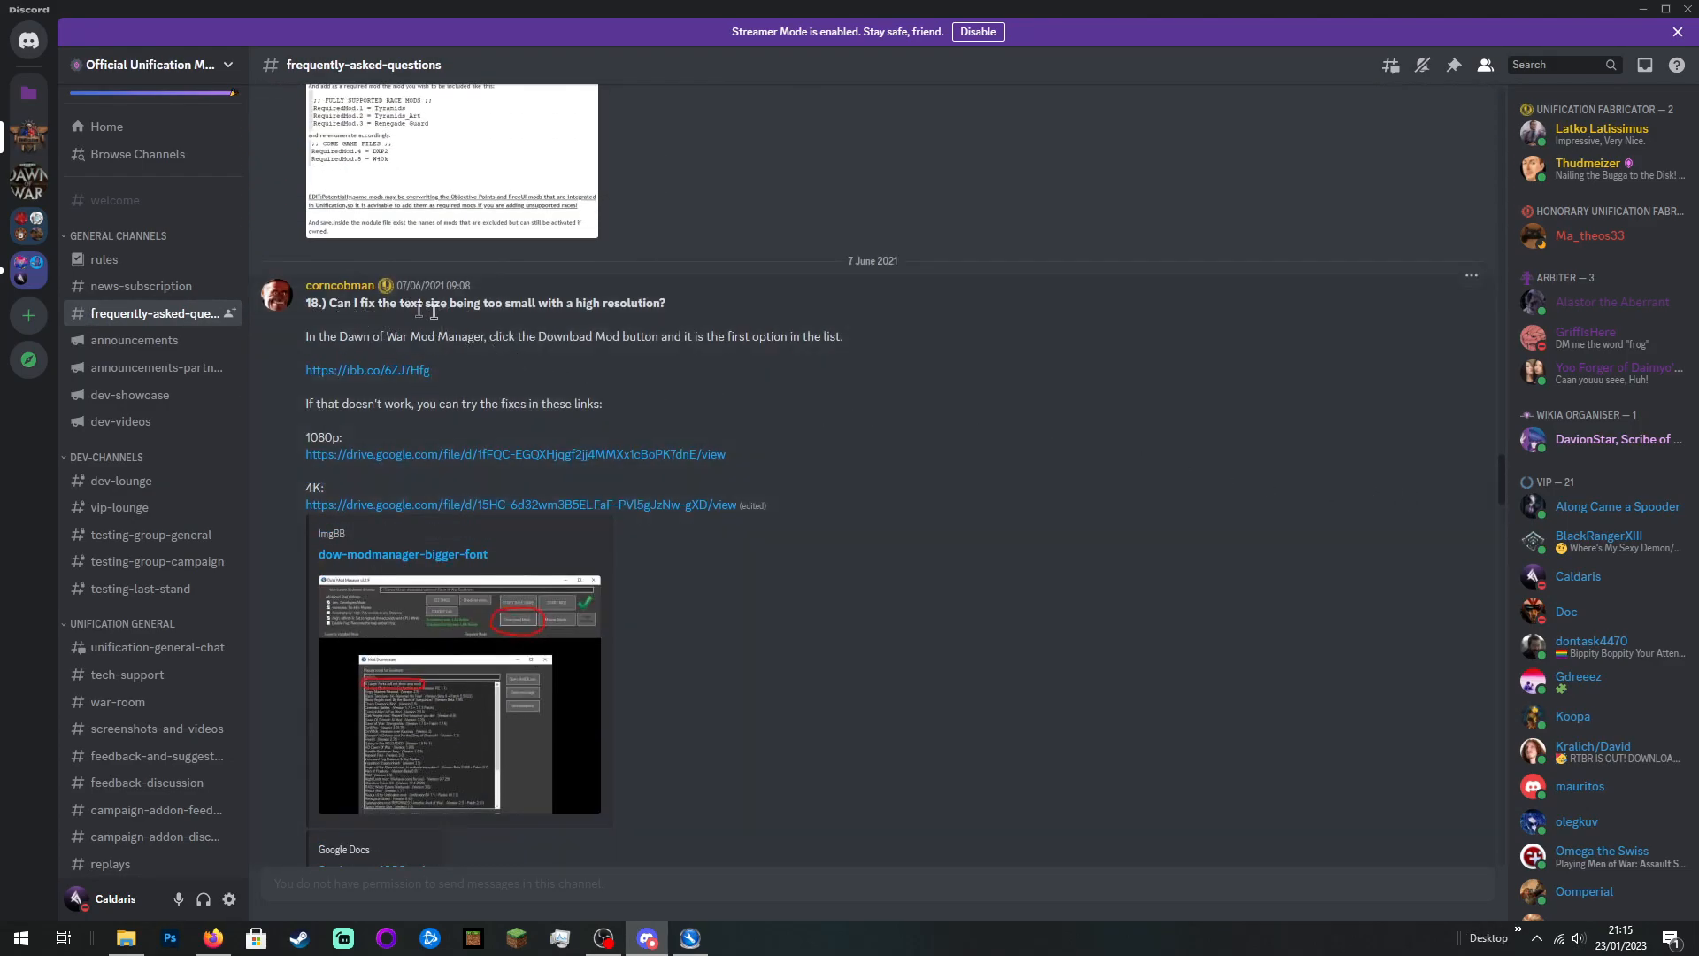
pyautogui.scroll(5, 964, 489)
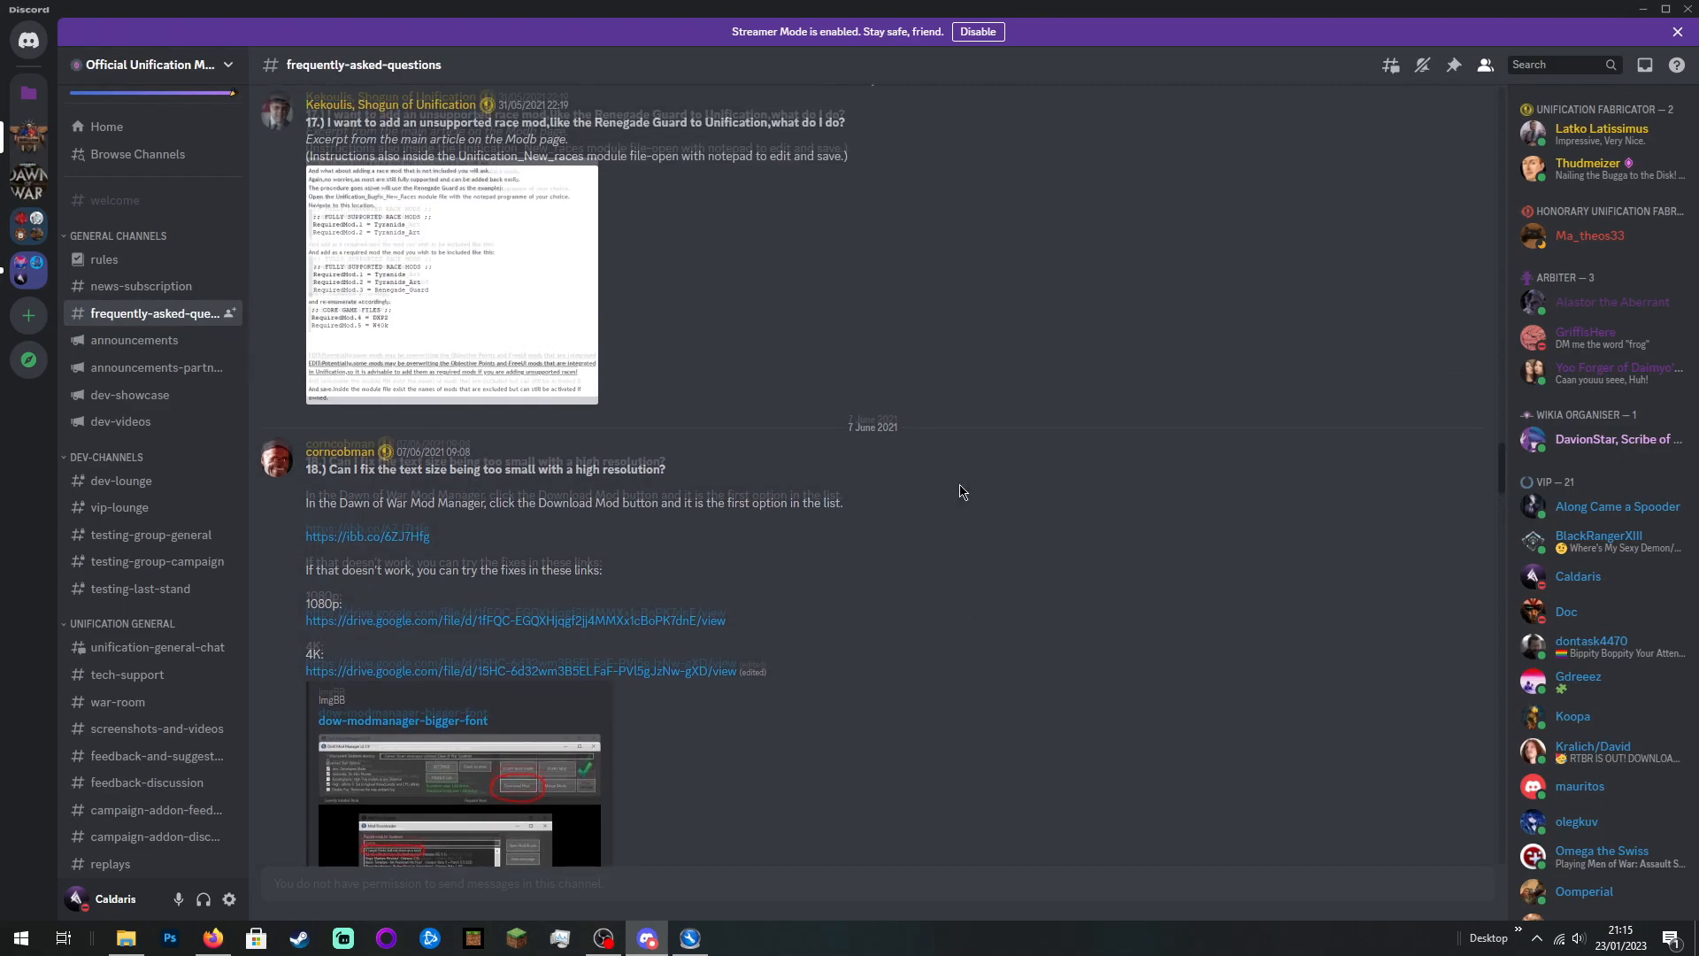
pyautogui.scroll(3, 962, 529)
pyautogui.scroll(-2, 950, 540)
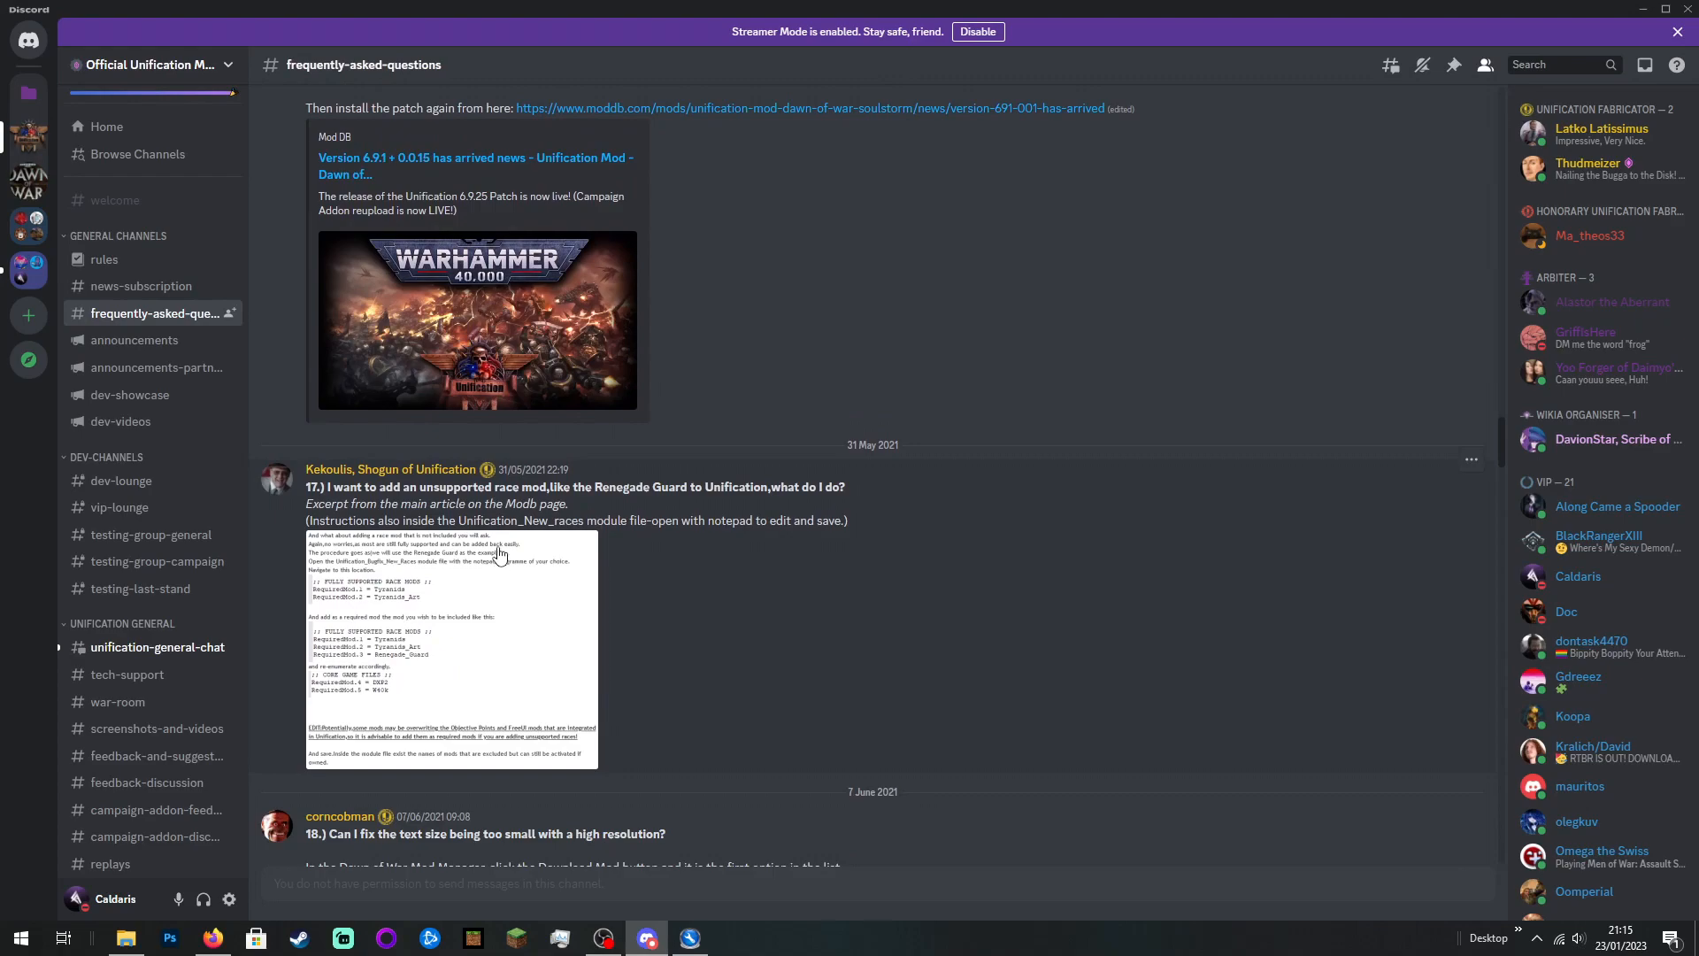
pyautogui.scroll(5, 531, 559)
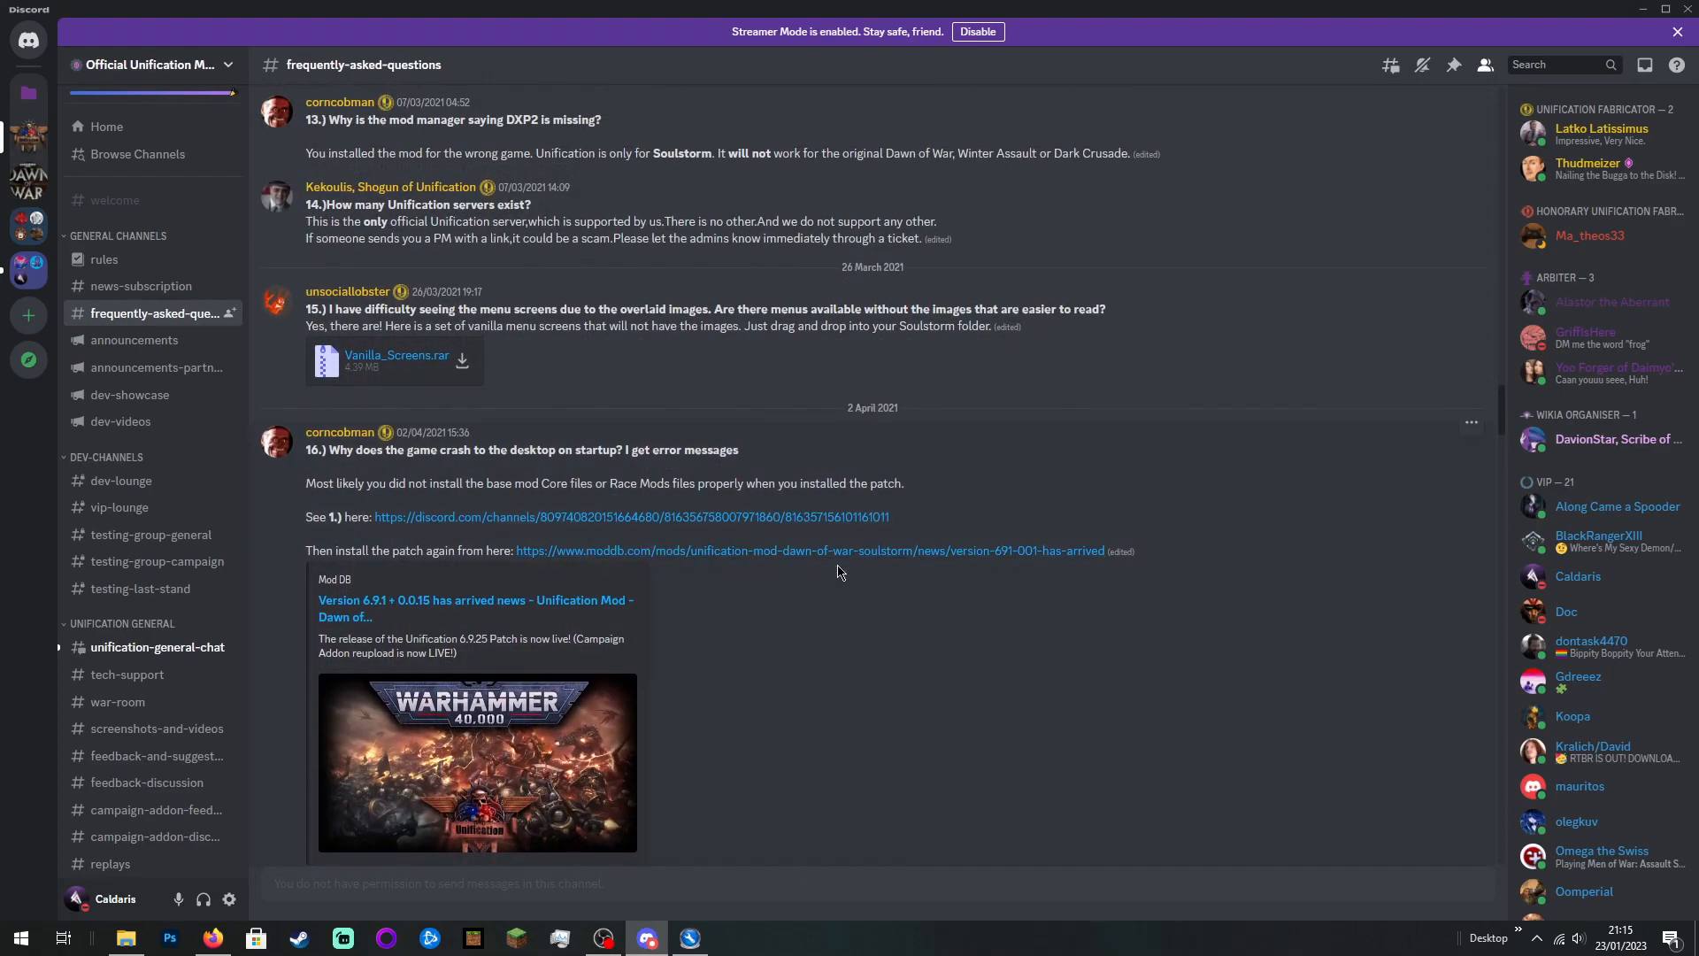